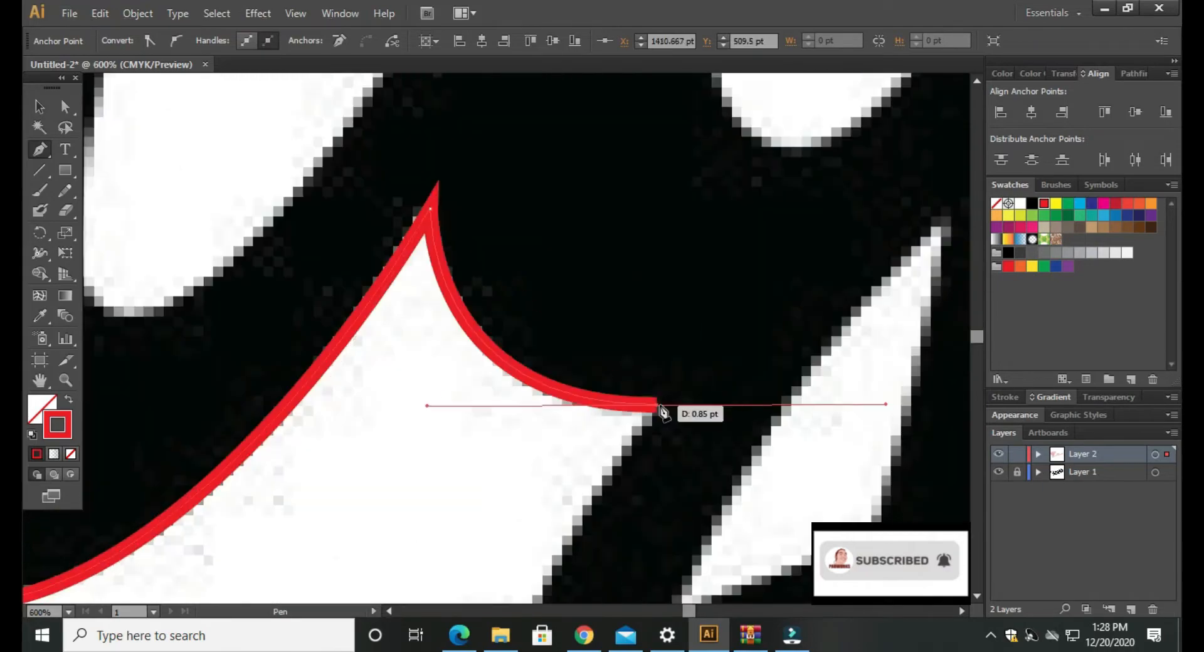
Step: Trace the lower edge of the lettering's underline swash and neighbouring contours with curved red Pen tool segments on Layer 2
scroll(659, 408, "down", 4)
scroll(253, 376, "up", 1)
scroll(333, 355, "up", 1)
left_click_drag(343, 357, 333, 410)
left_click_drag(449, 351, 474, 341)
left_click_drag(686, 261, 556, 328)
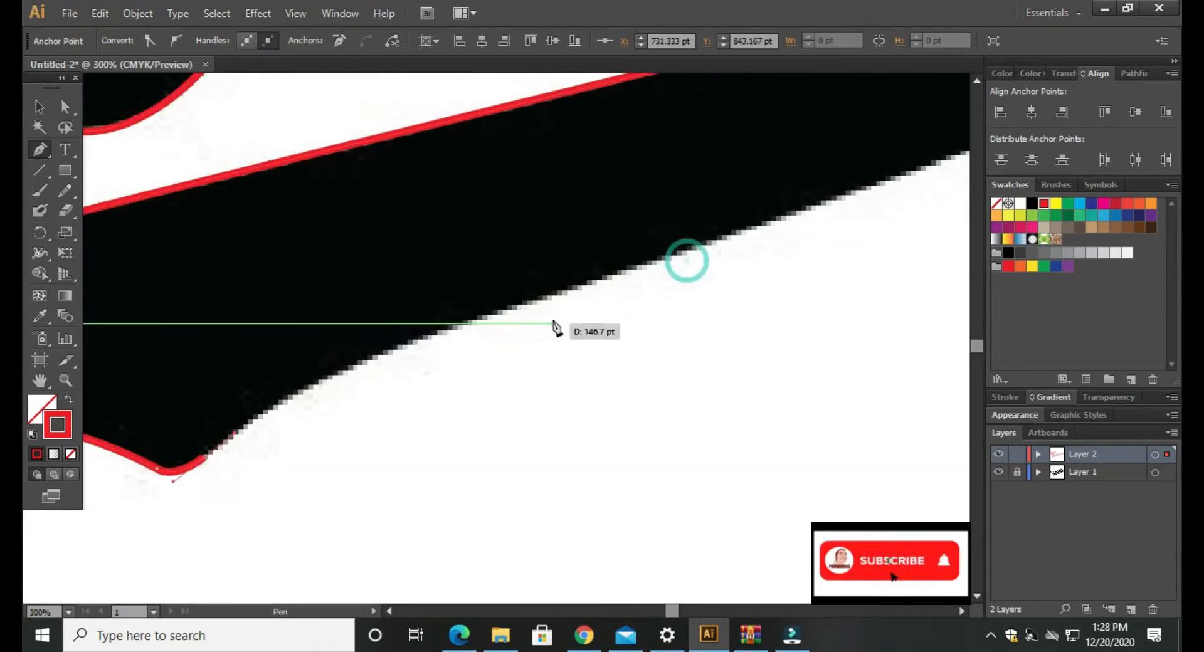
left_click(709, 269)
left_click_drag(533, 446, 619, 470)
left_click_drag(368, 442, 418, 280)
left_click(368, 442)
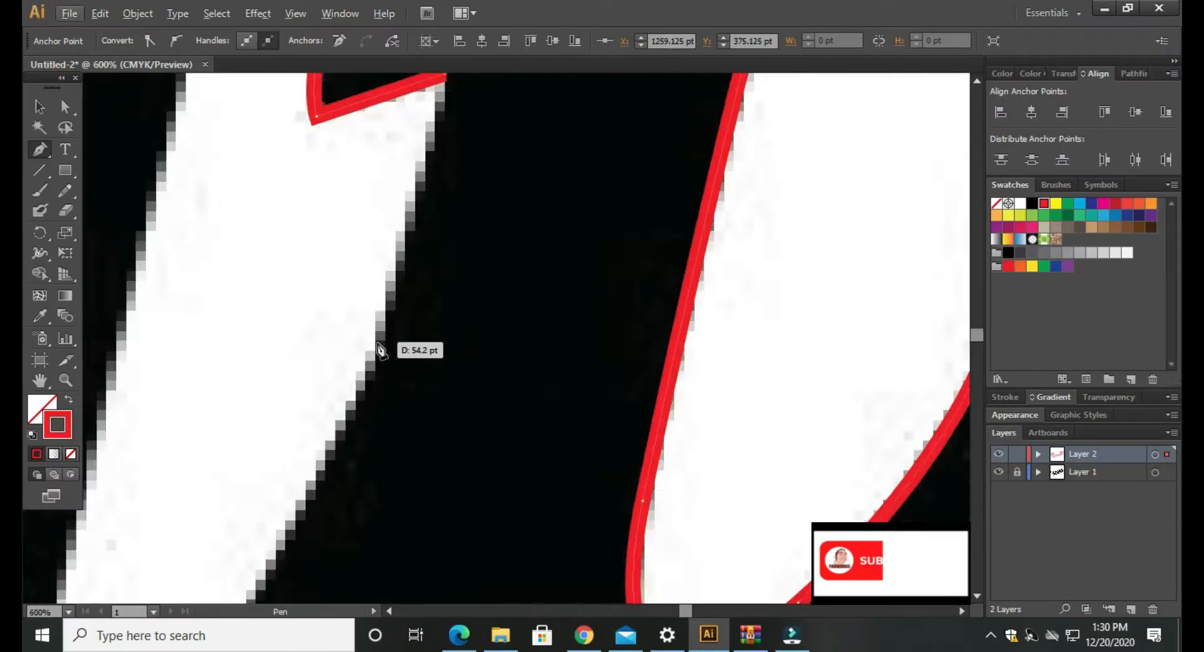
Step: Trace the curved and straight edges of the black letters with the Pen tool, using a 3 pt red stroke and no fill
left_click_drag(379, 344, 271, 395)
scroll(266, 389, "down", 4)
scroll(349, 153, "up", 3)
left_click_drag(430, 242, 446, 147)
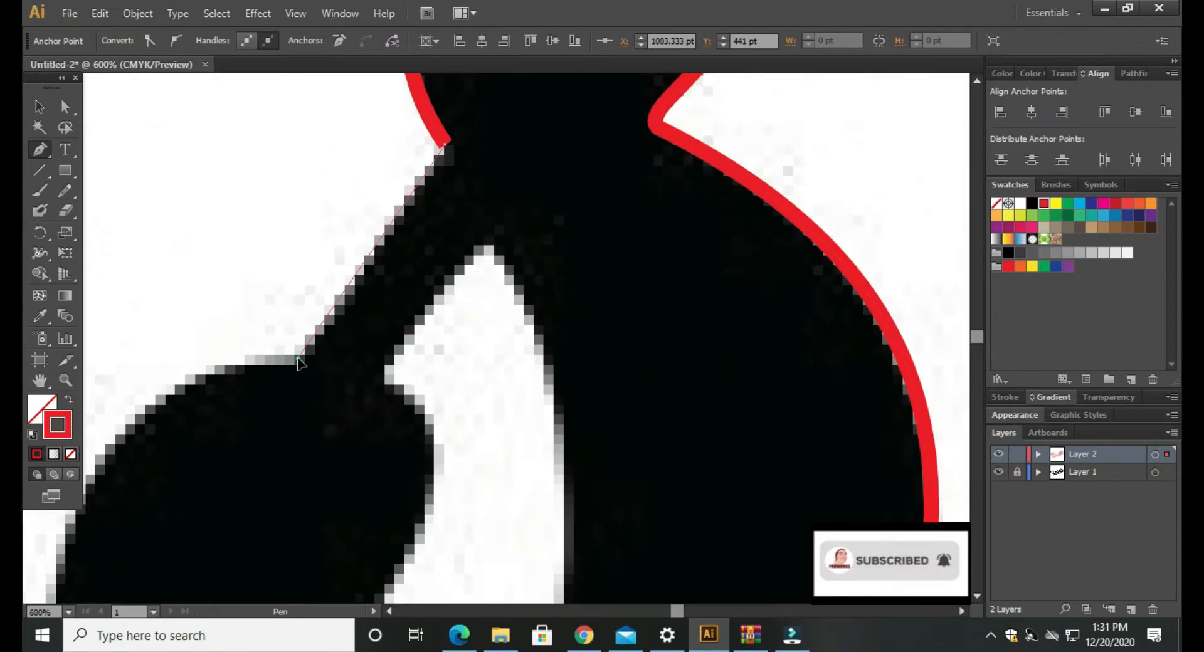
scroll(344, 386, "down", 2)
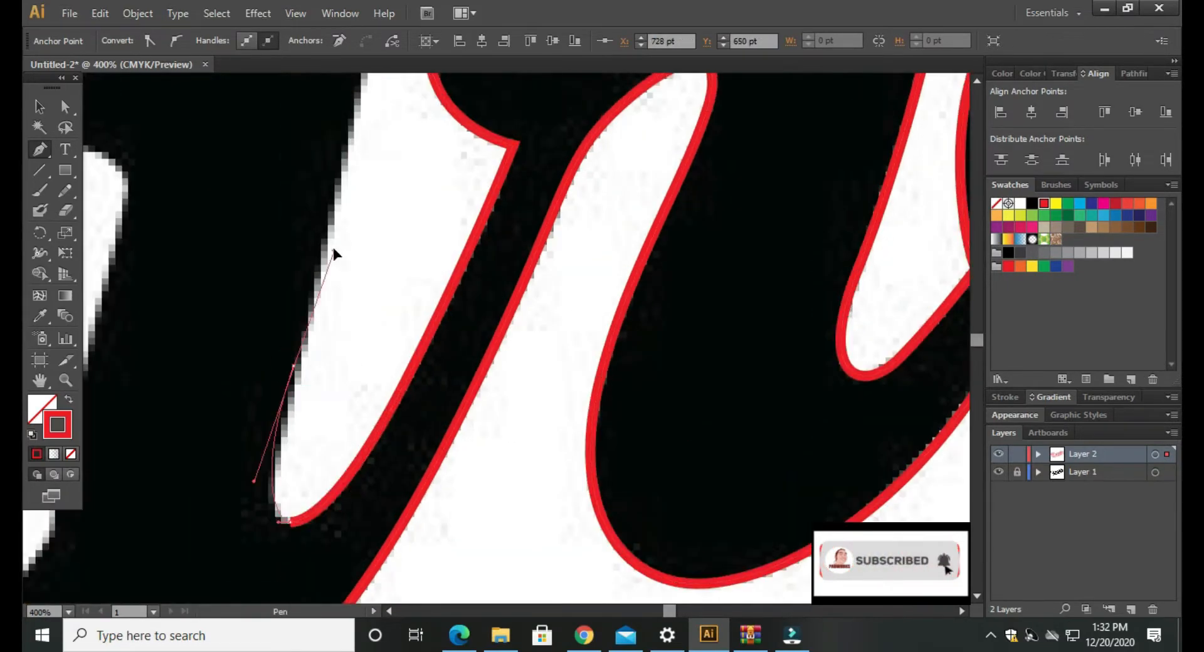
scroll(444, 217, "down", 4)
scroll(352, 359, "up", 4)
left_click_drag(353, 360, 323, 479)
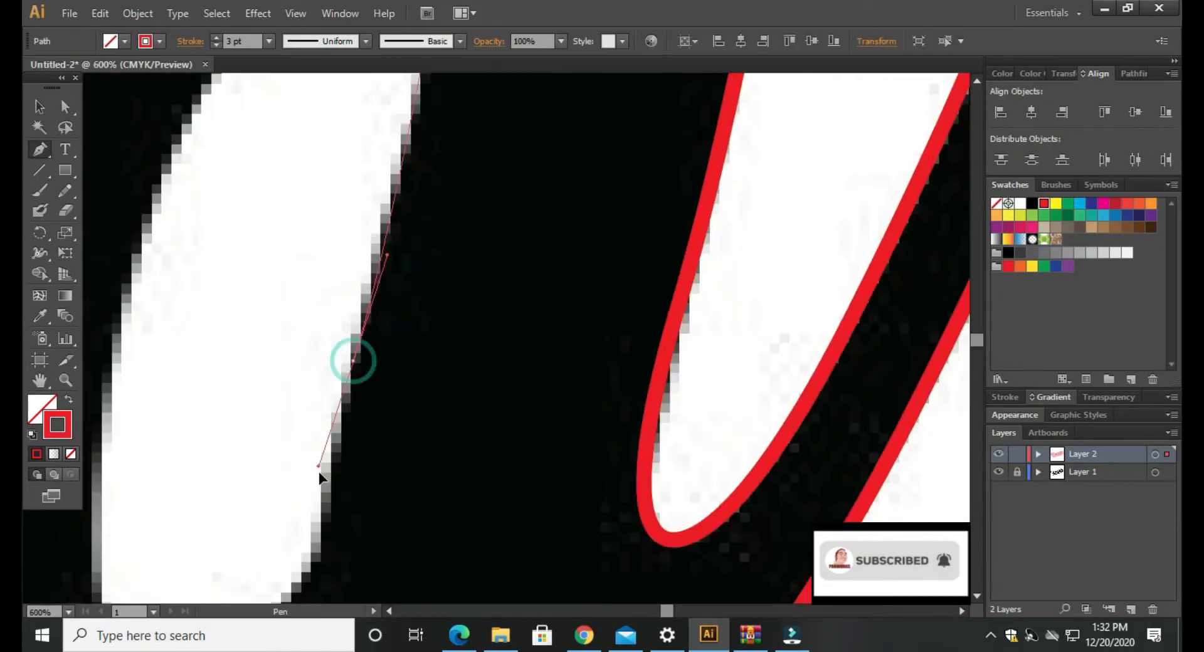
left_click(537, 406)
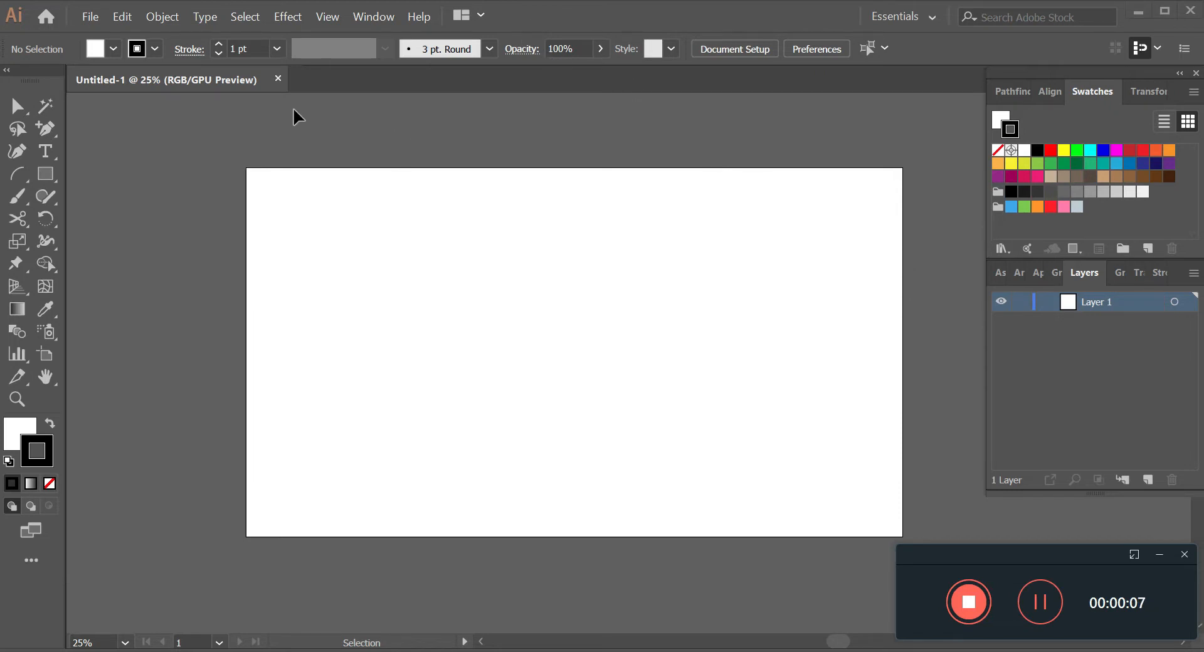
left_click(1159, 555)
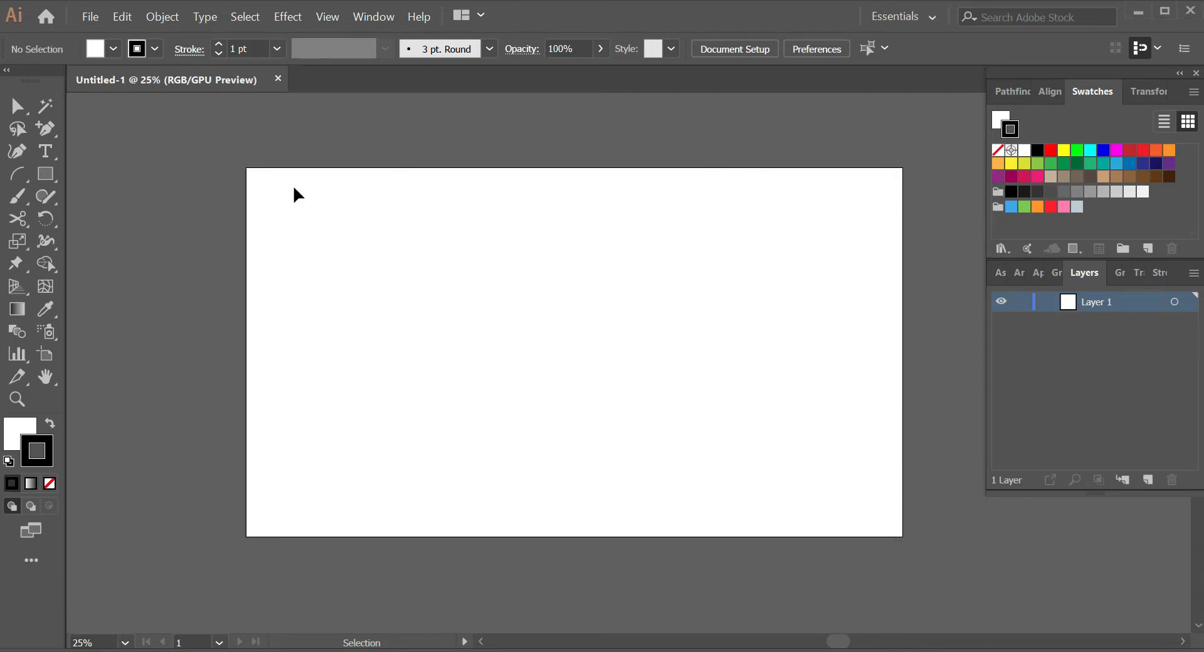
scroll(349, 144, "down", 2)
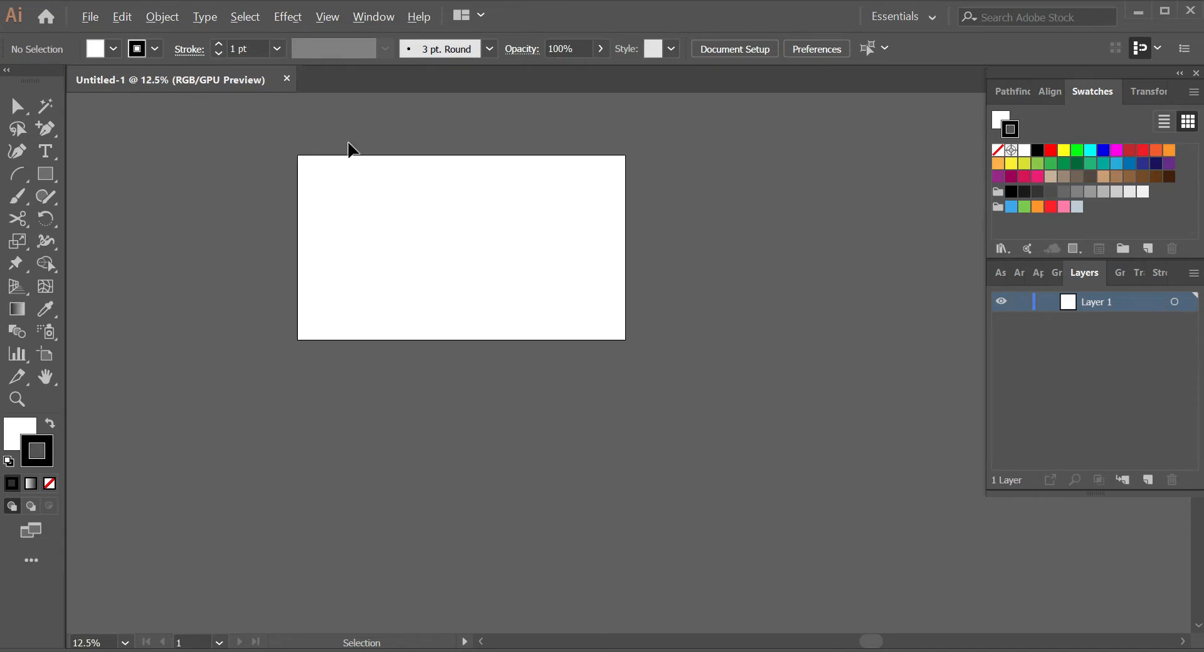
scroll(362, 151, "up", 1)
left_click_drag(360, 150, 328, 175)
scroll(373, 221, "up", 2)
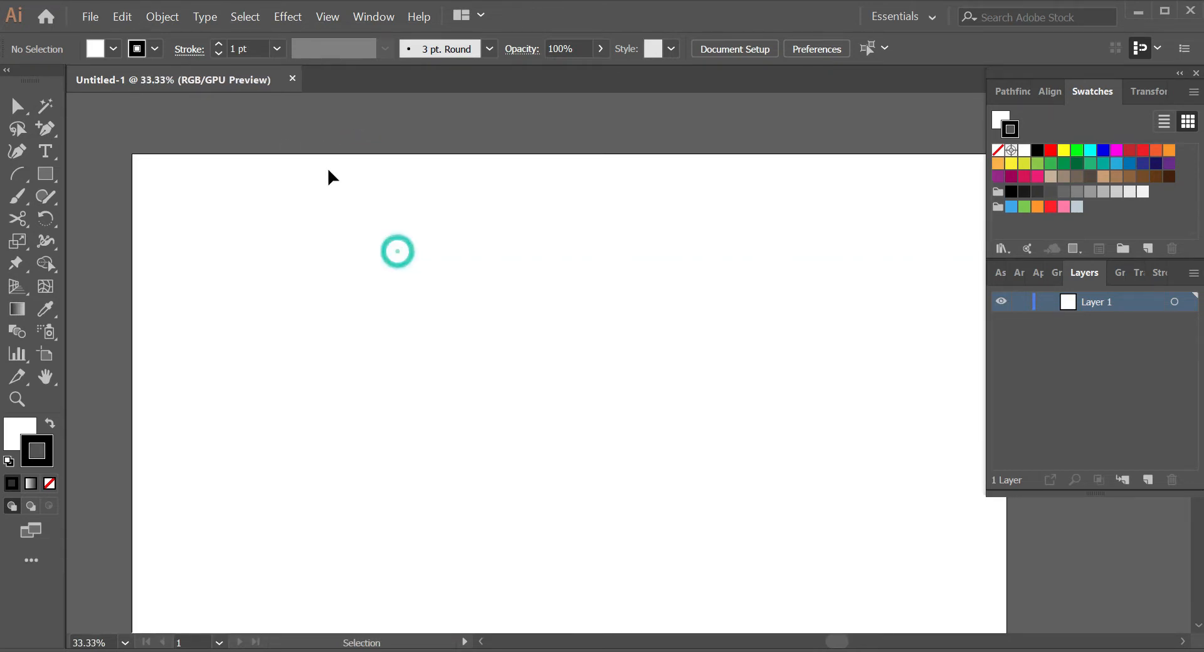
scroll(349, 209, "down", 1)
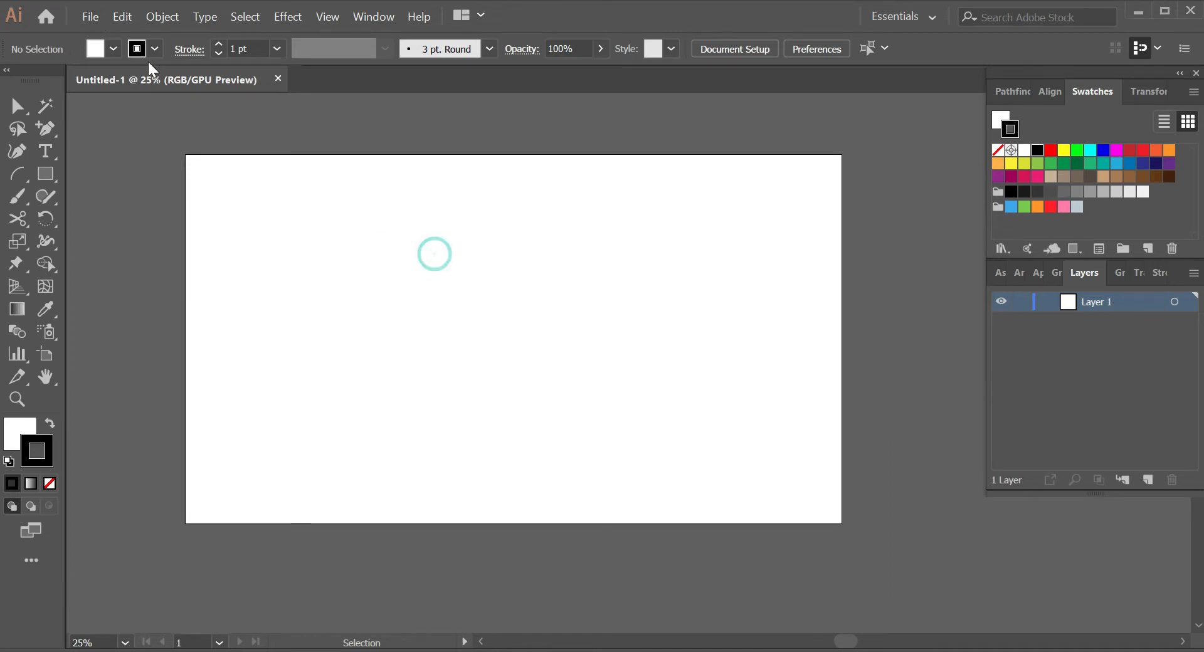
Step: Place the Varsity lettering image de2fe60fde9d41c2b53a7dda1e002a73 from Documents on the artboard as a linked file
left_click(90, 16)
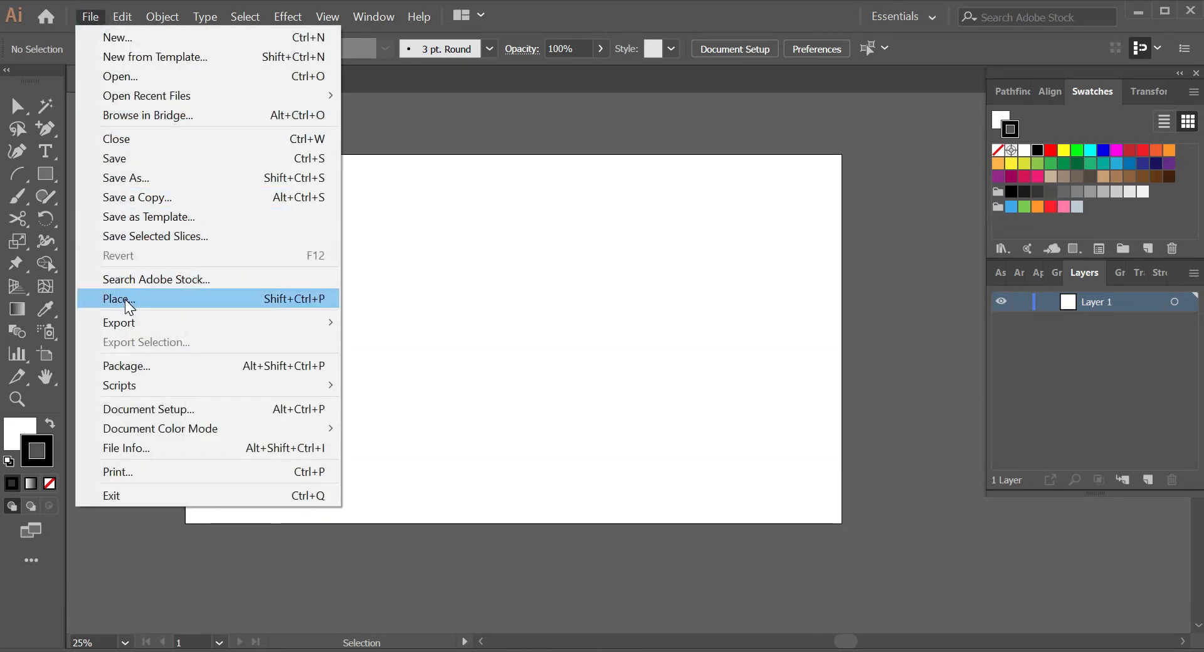
left_click(167, 303)
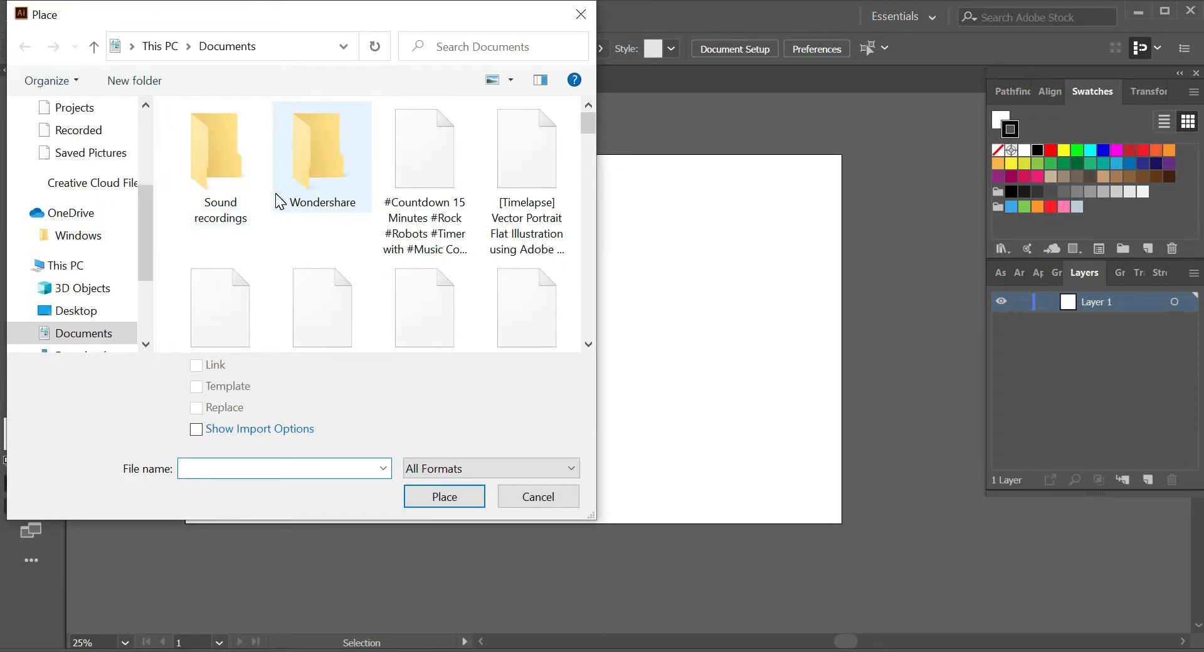
scroll(326, 202, "down", 5)
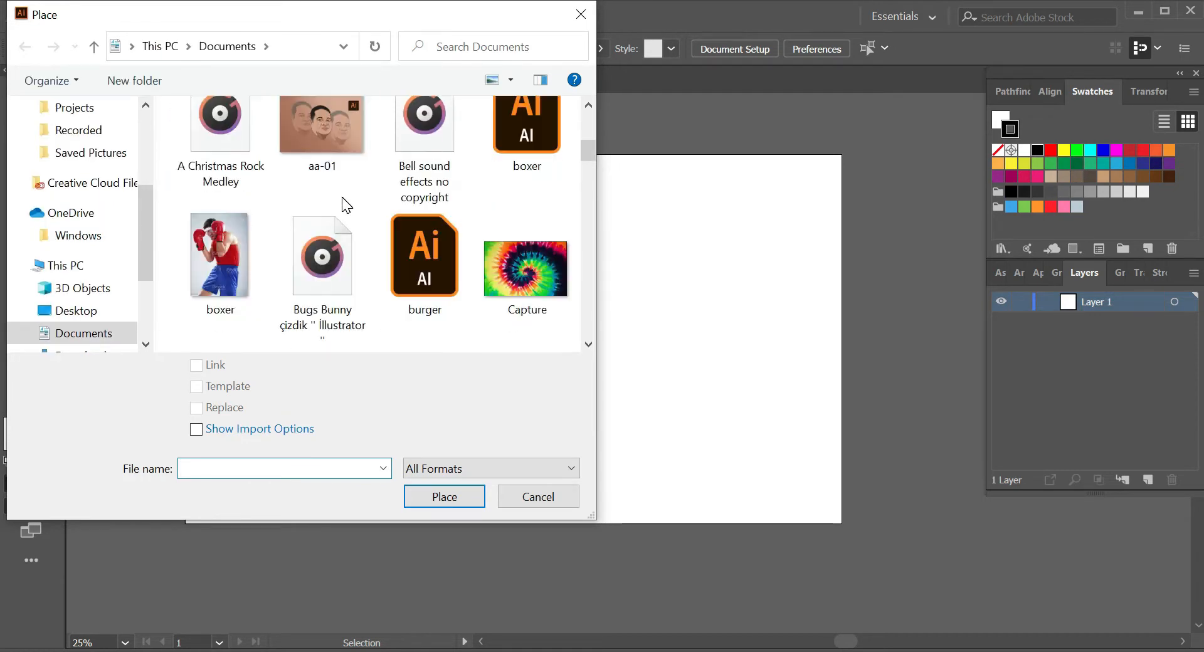
scroll(368, 207, "down", 3)
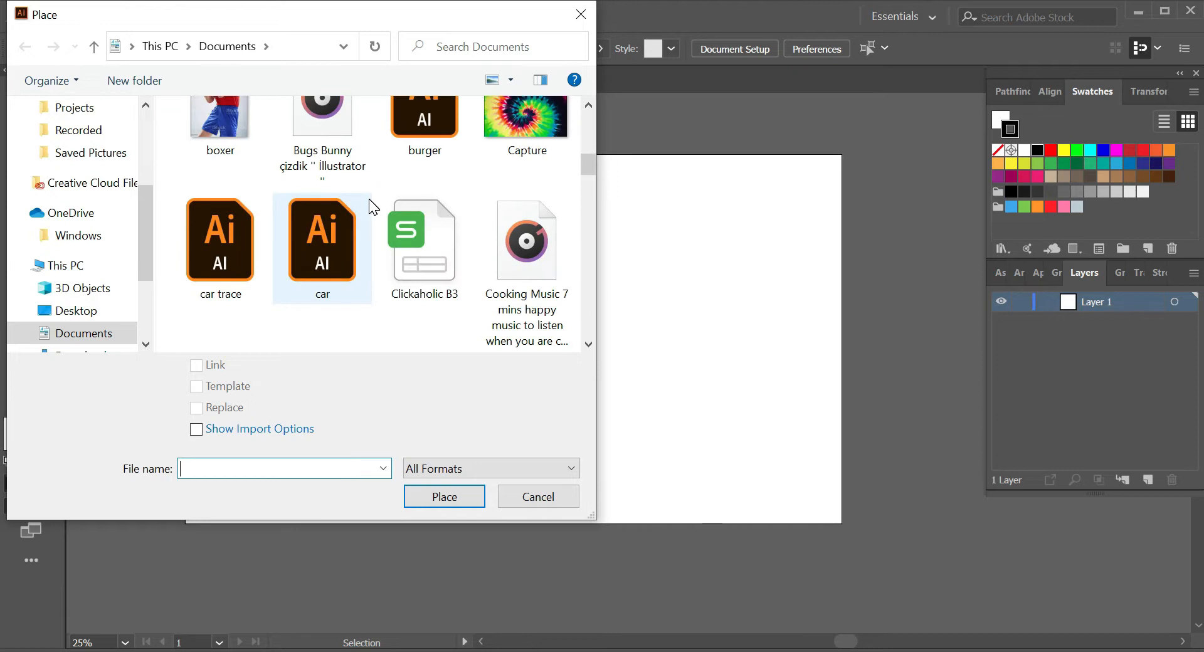
scroll(373, 207, "down", 3)
left_click(362, 217)
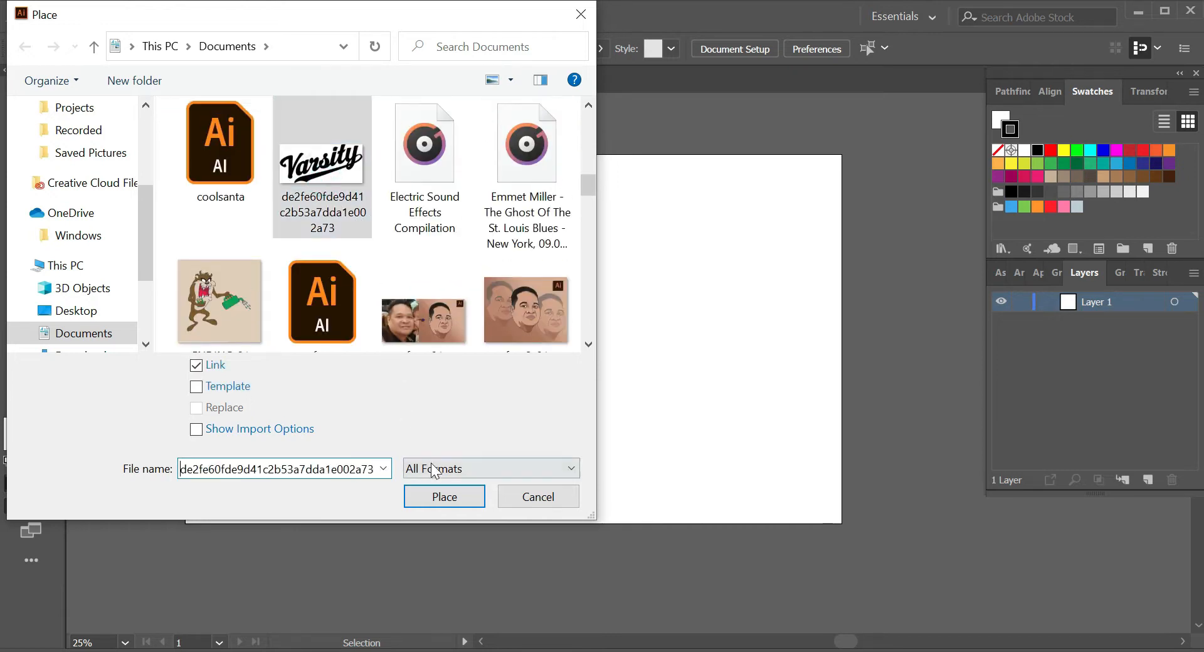
left_click(453, 492)
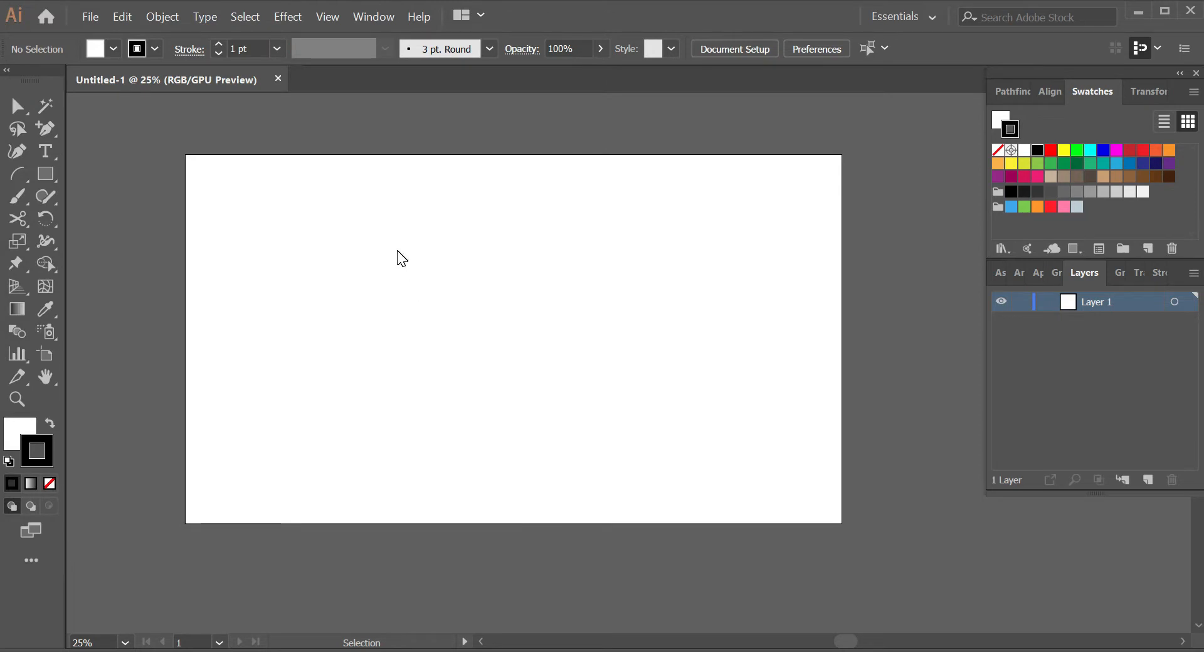
left_click(397, 250)
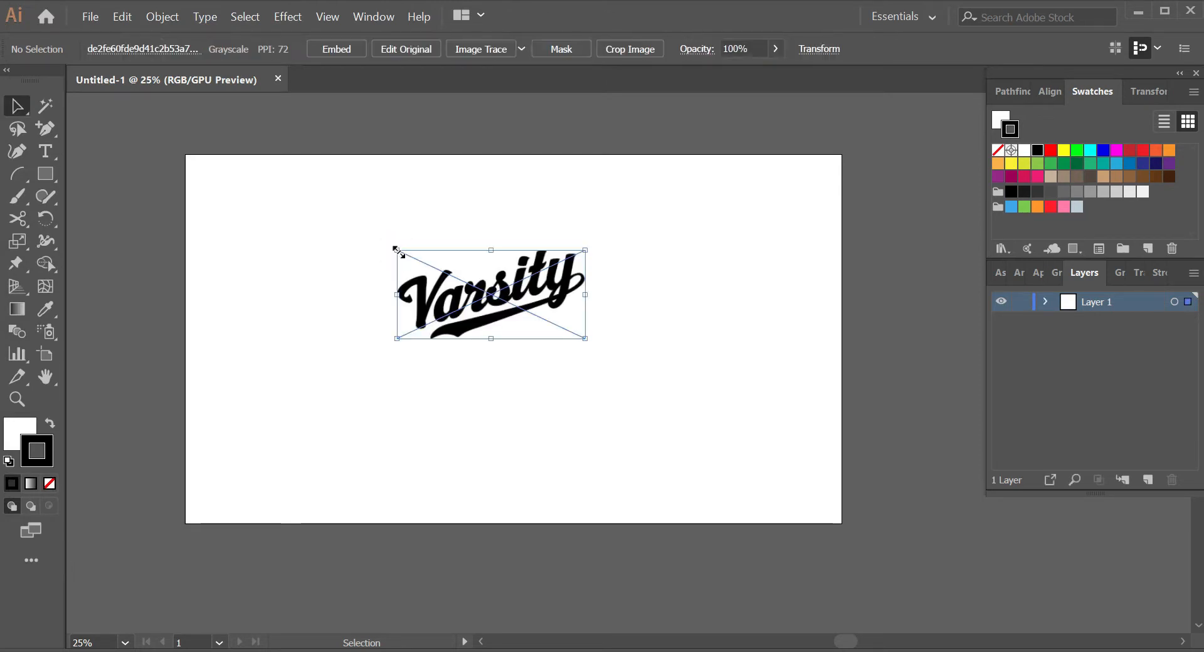
Step: Enlarge the placed Varsity image proportionally from its lower-right corner
scroll(449, 259, "down", 2)
scroll(489, 282, "up", 2)
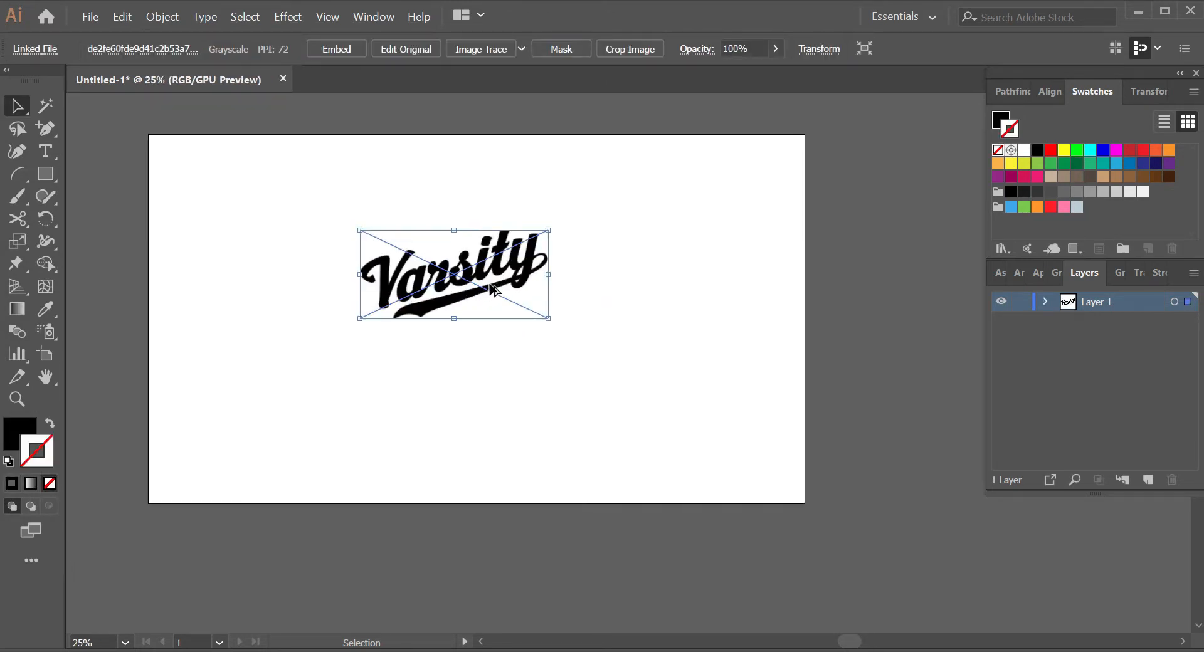
scroll(494, 288, "down", 2)
scroll(492, 284, "up", 2)
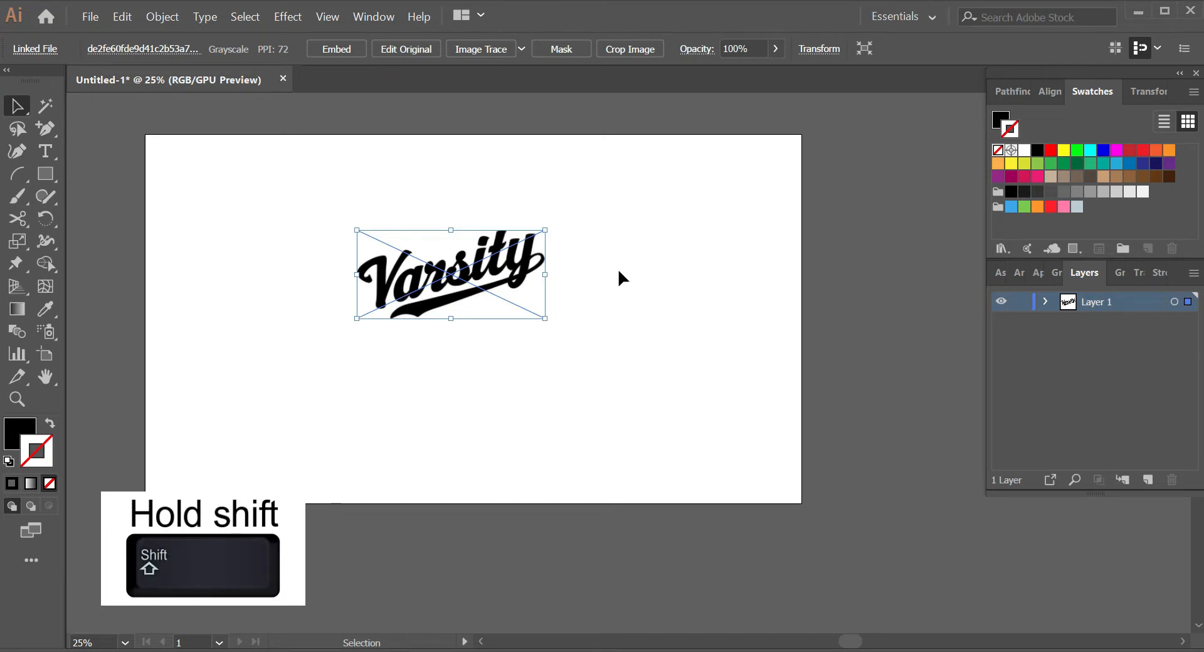
left_click(546, 318)
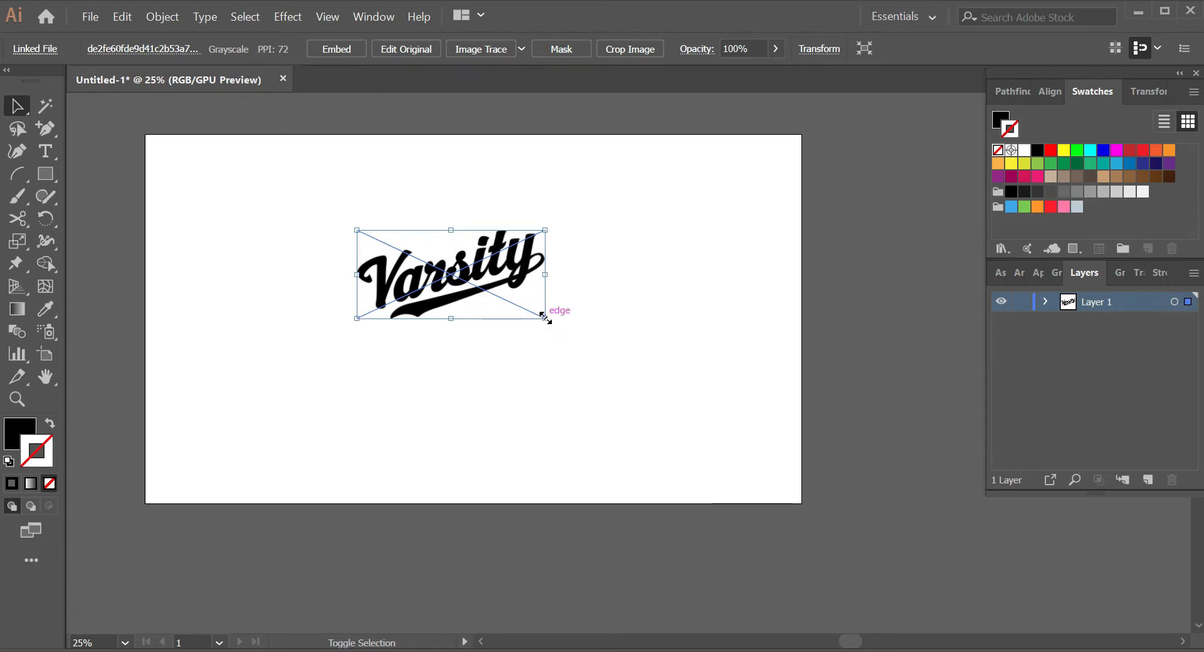
left_click_drag(544, 318, 625, 338)
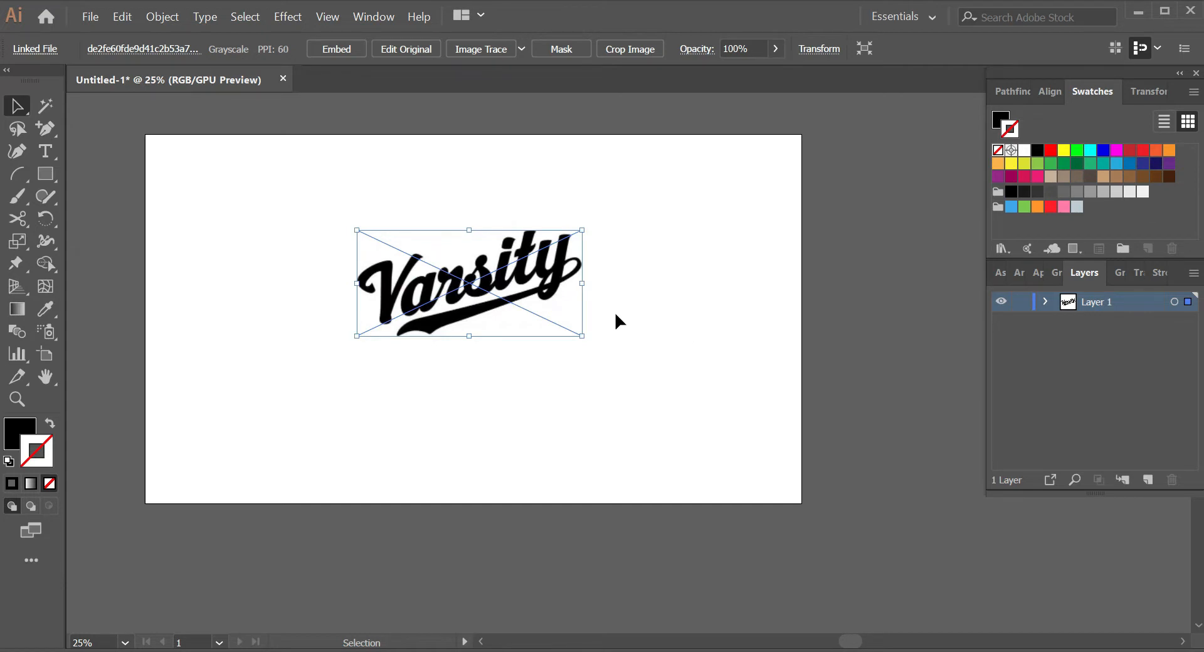
Step: Try narrowing the image horizontally without keeping its proportions, and undo the distortion
scroll(615, 315, "down", 1)
scroll(582, 309, "up", 1)
scroll(598, 302, "down", 1)
scroll(598, 304, "up", 2)
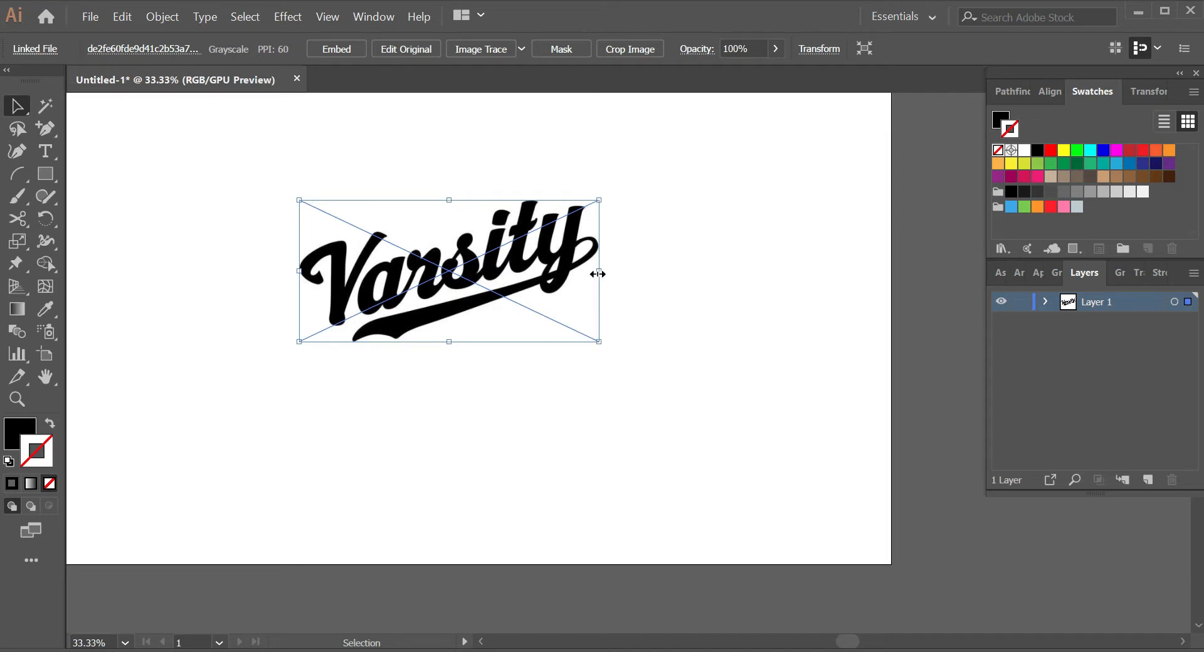
left_click_drag(599, 274, 516, 271)
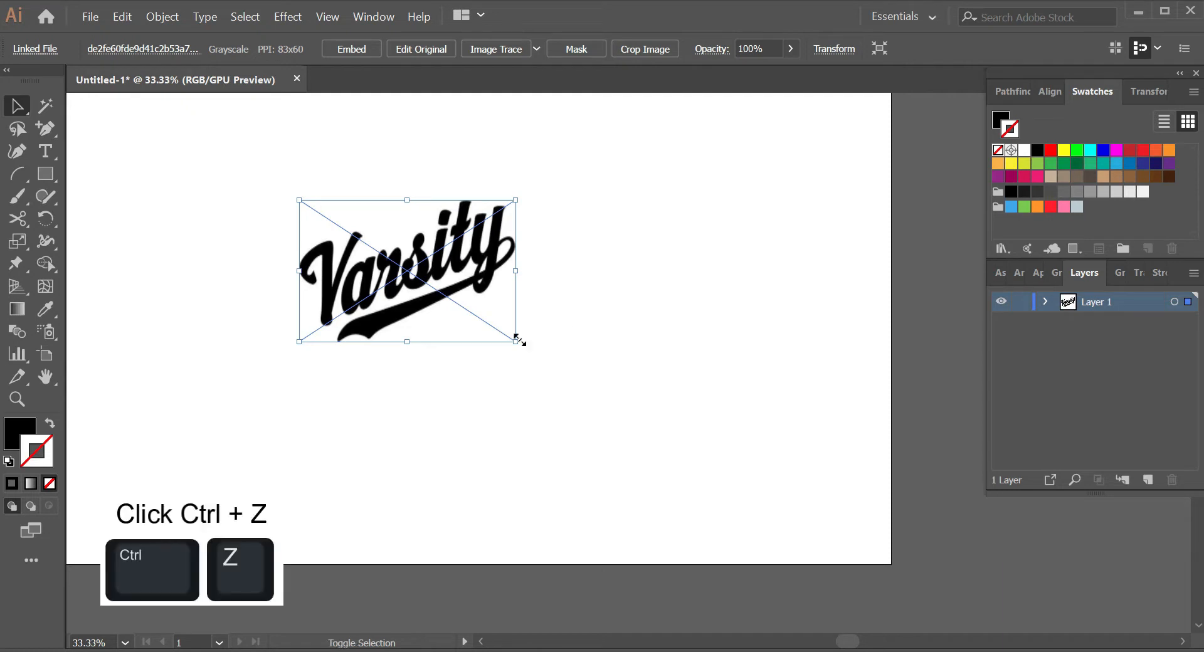
key("ctrl+z")
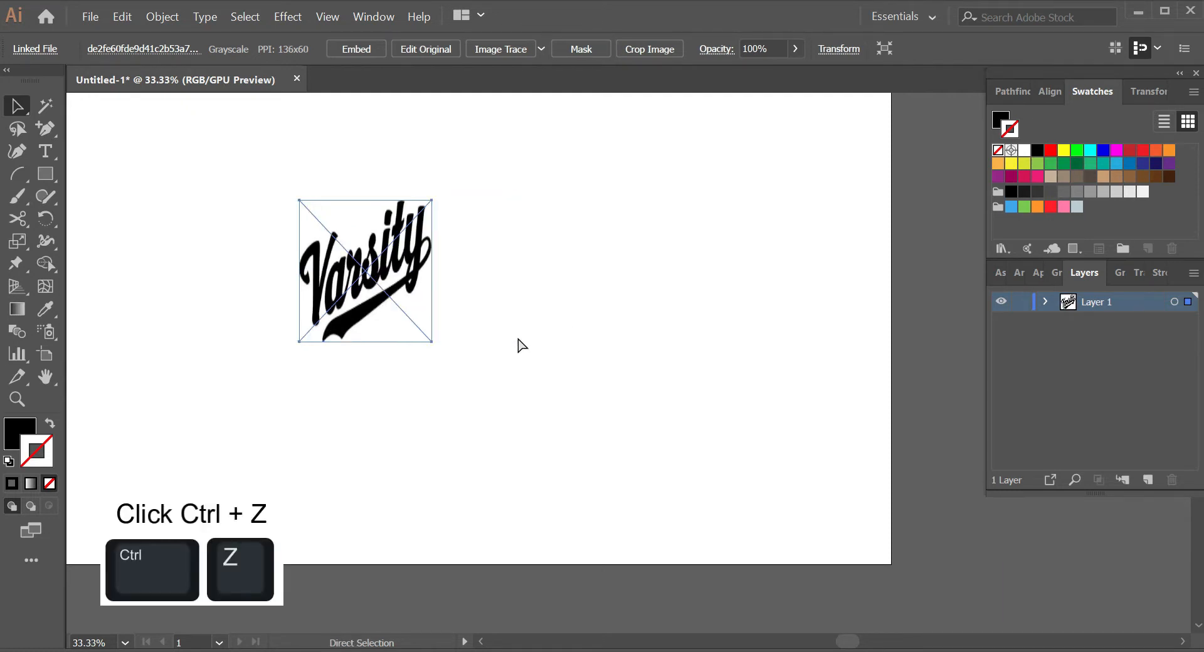
key("ctrl+shift+z")
key("ctrl+z")
key("ctrl+z")
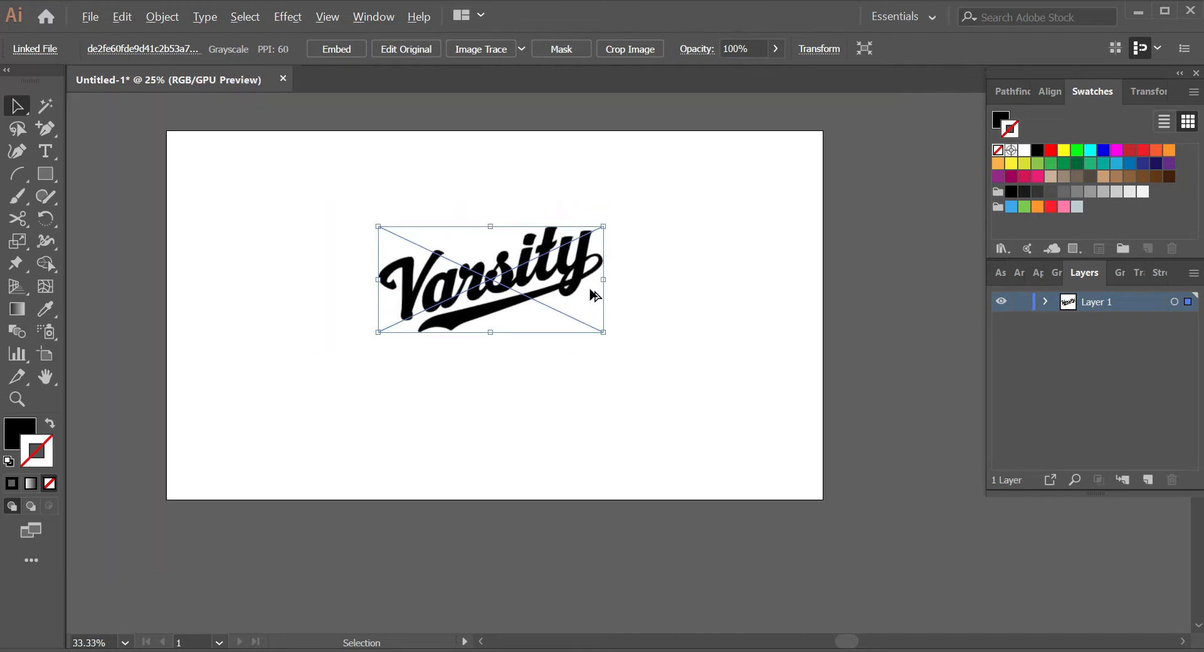
Step: Scale the Varsity image up proportionally to about half the artboard's width
left_click_drag(603, 333, 678, 376)
left_click_drag(603, 290, 569, 283)
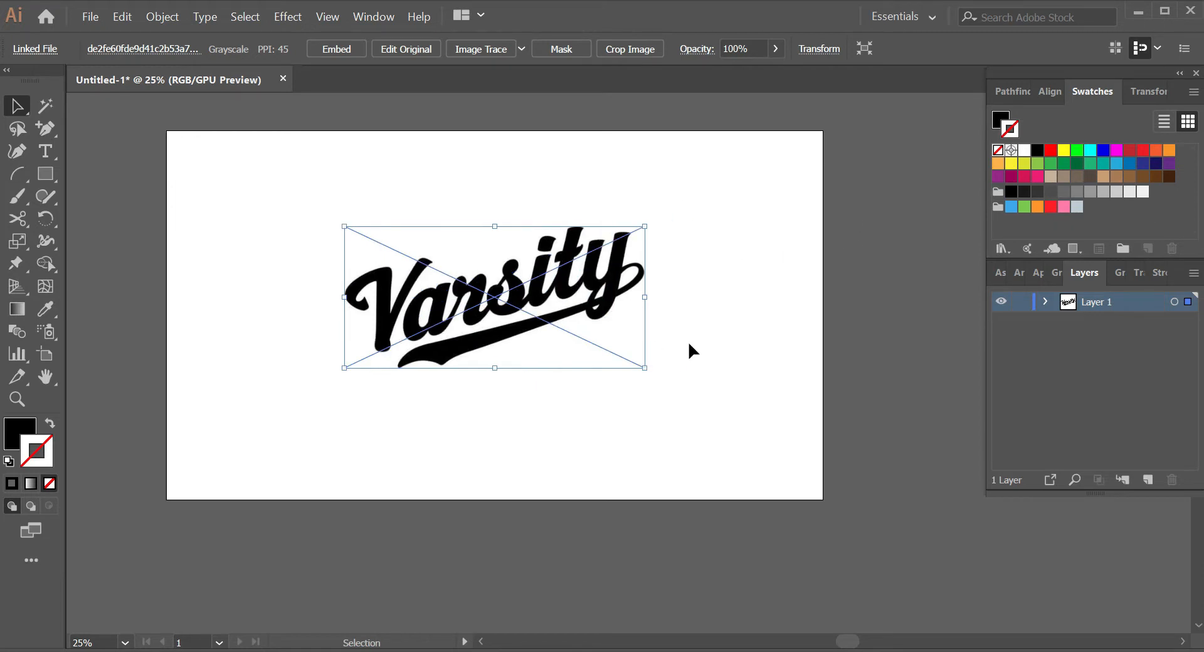
left_click_drag(645, 368, 700, 394)
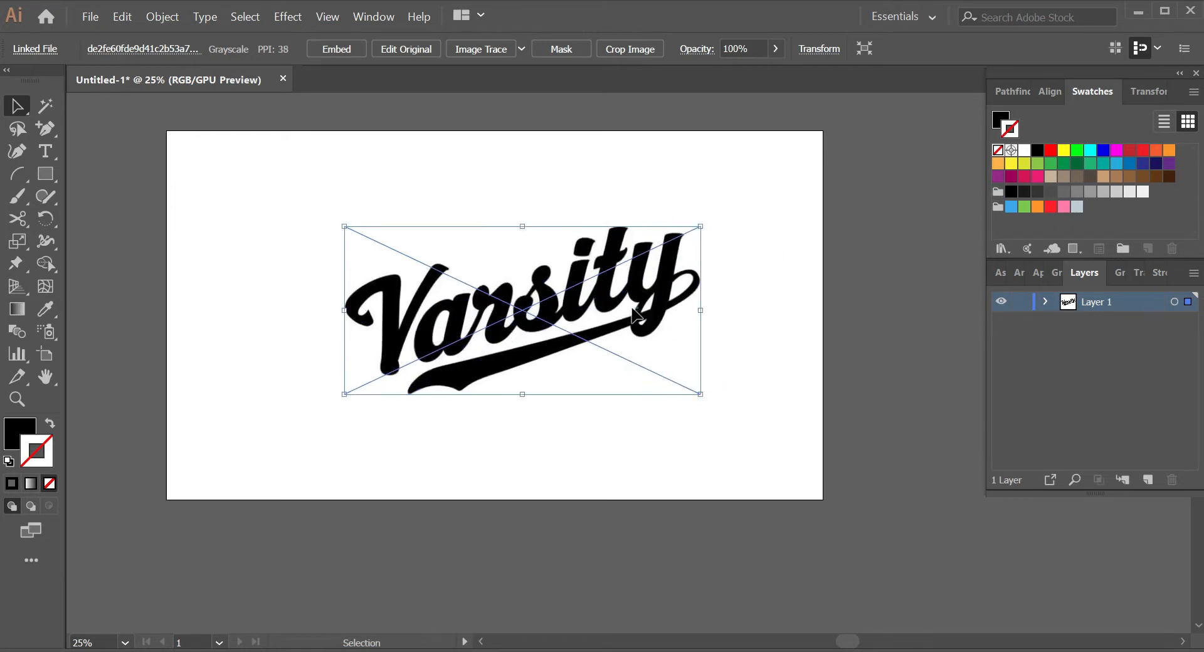
Step: Move the image toward the middle of the artboard and align it to the horizontal and vertical center
left_click_drag(632, 307, 538, 245)
left_click(694, 273)
left_click(1056, 89)
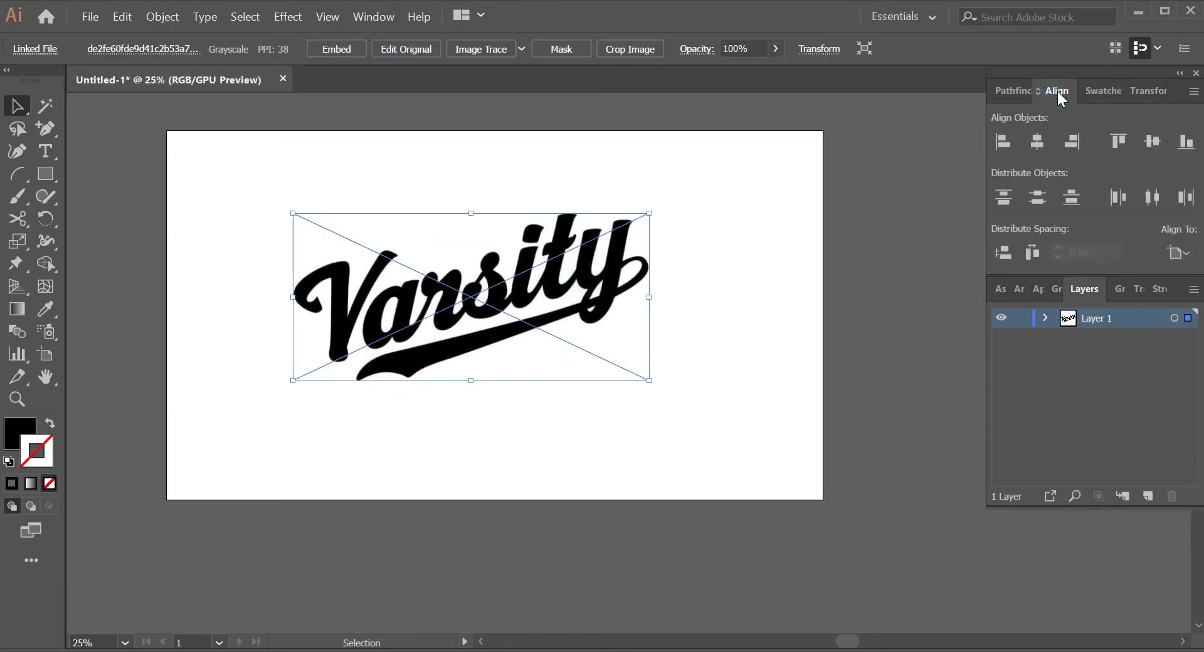
left_click(1040, 141)
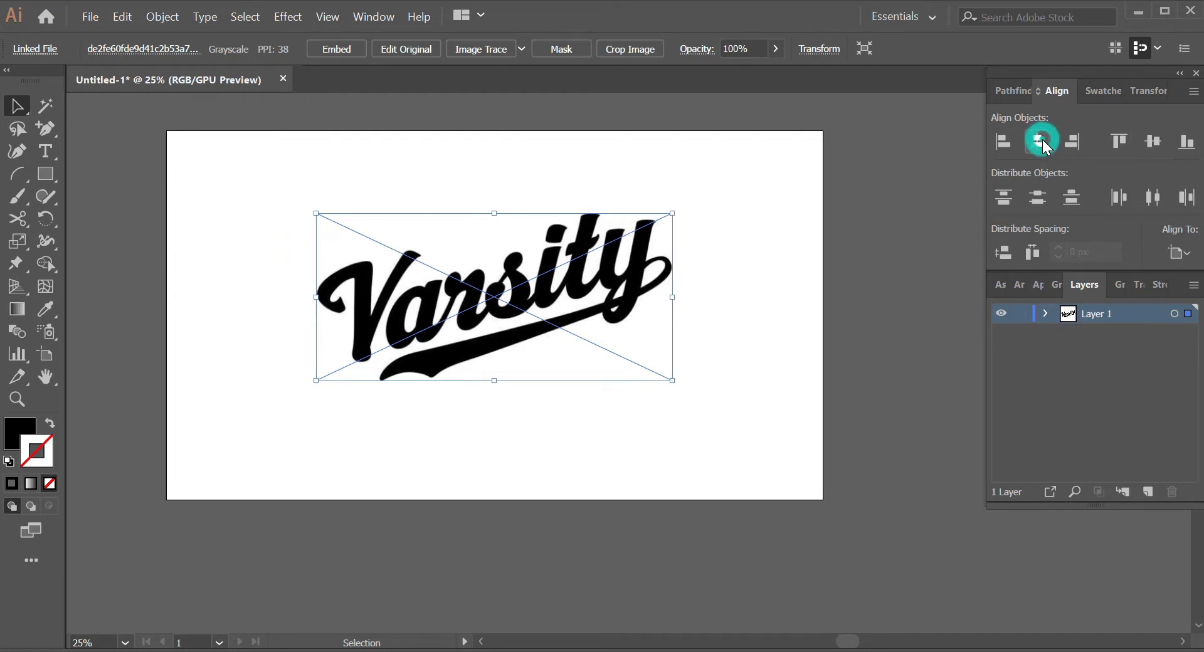
left_click(1156, 139)
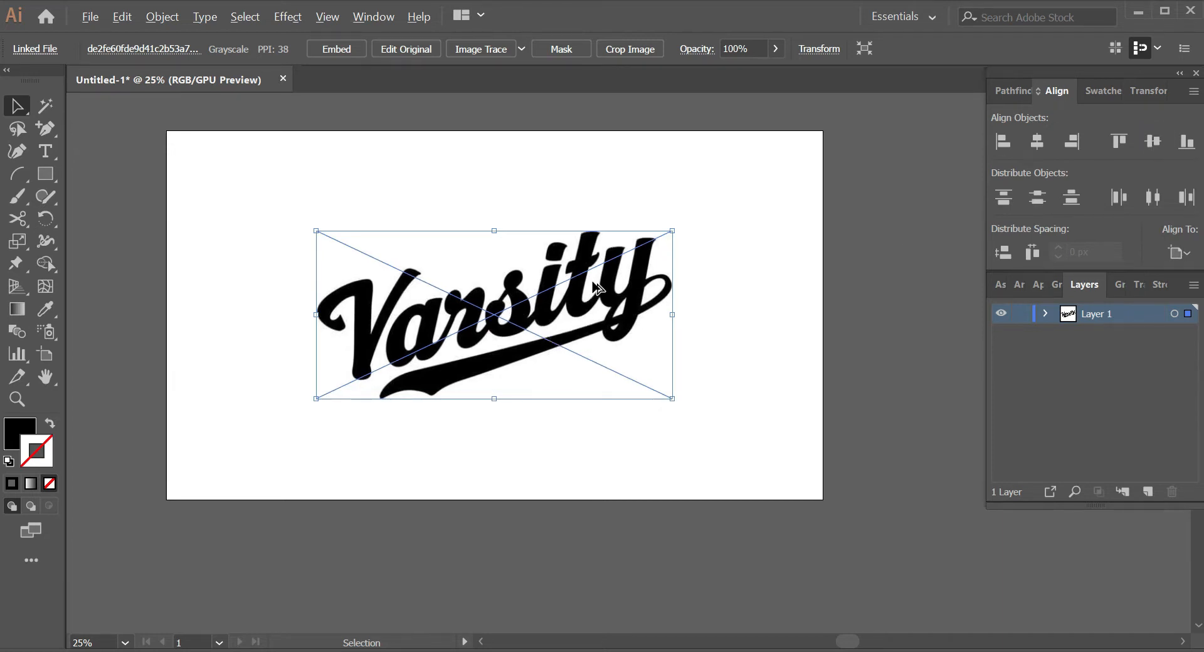
Step: Enlarge the Varsity image proportionally a little more and re-center it horizontally and vertically on the artboard
scroll(596, 279, "down", 1)
scroll(595, 279, "up", 1)
left_click(692, 254)
scroll(692, 253, "down", 1)
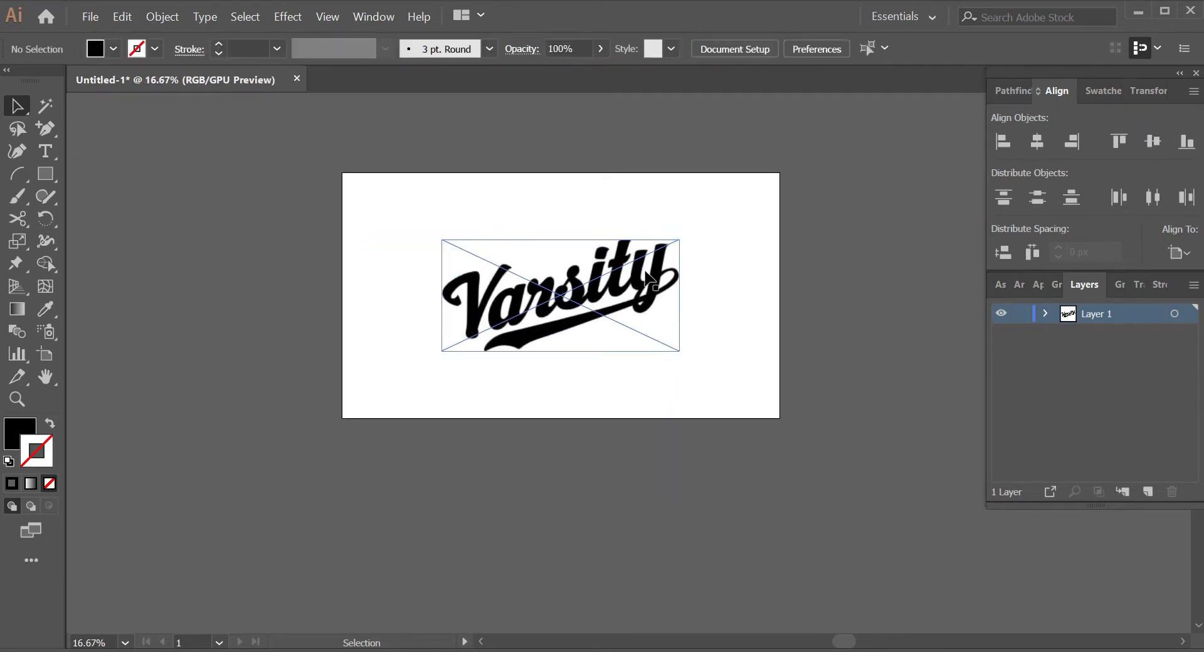
left_click(653, 262)
scroll(658, 302, "up", 1)
left_click_drag(712, 395, 753, 414)
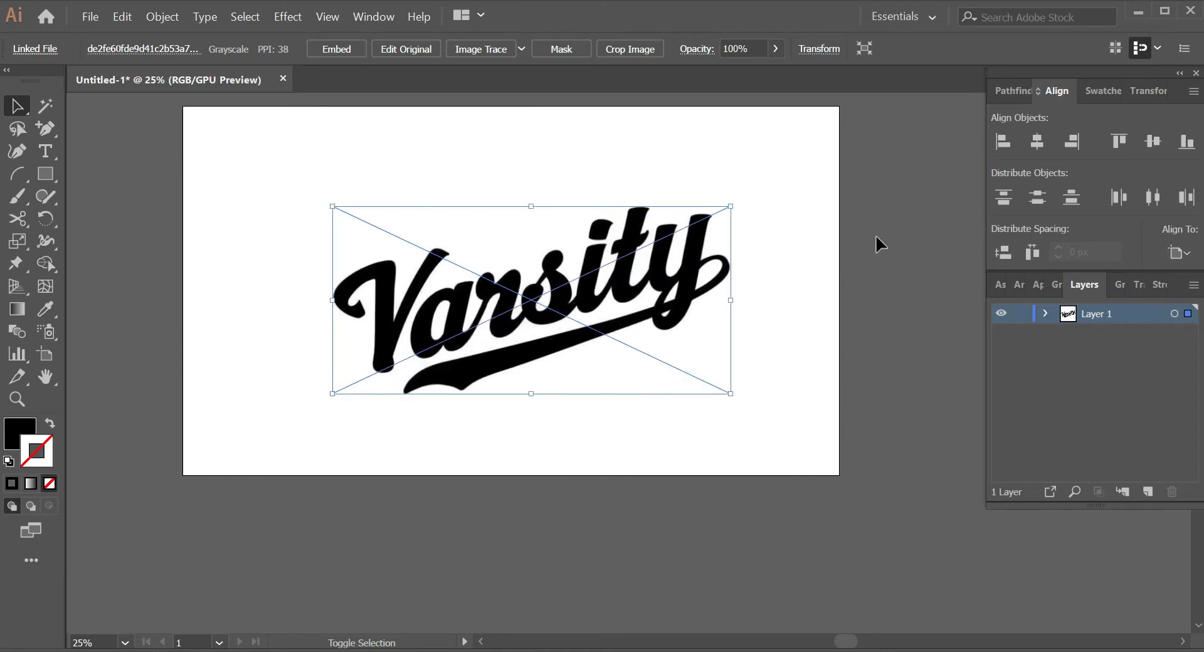
left_click(1036, 143)
left_click(1157, 141)
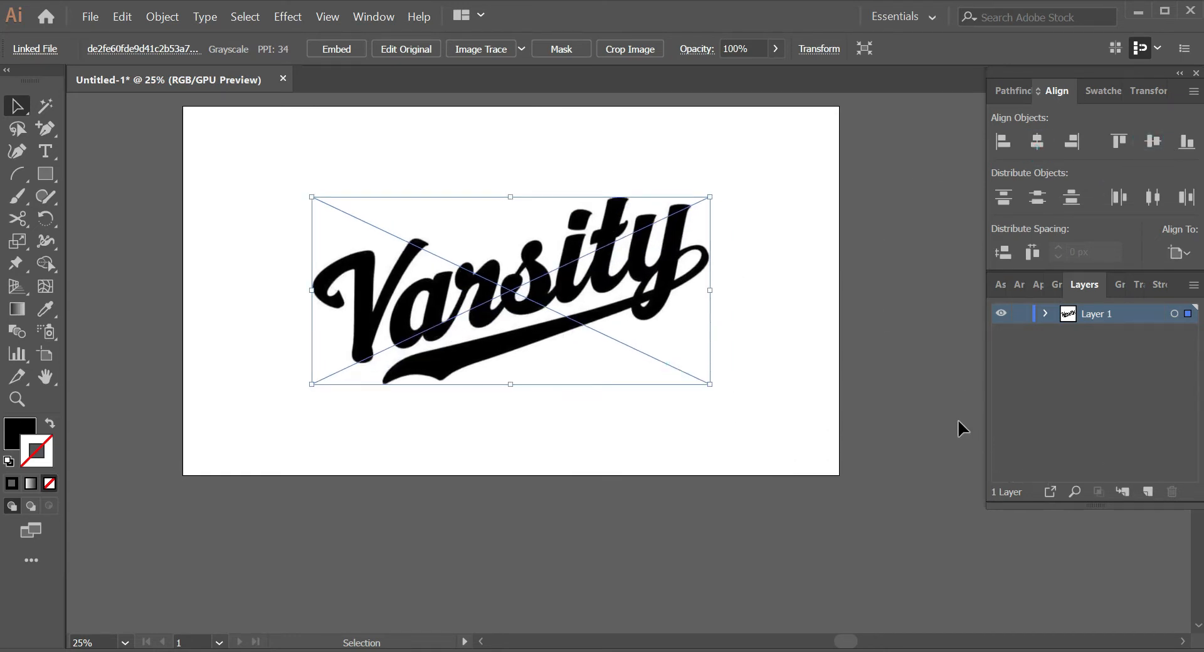
Step: Add a new layer above the image layer and lock Layer 1
left_click(1146, 490)
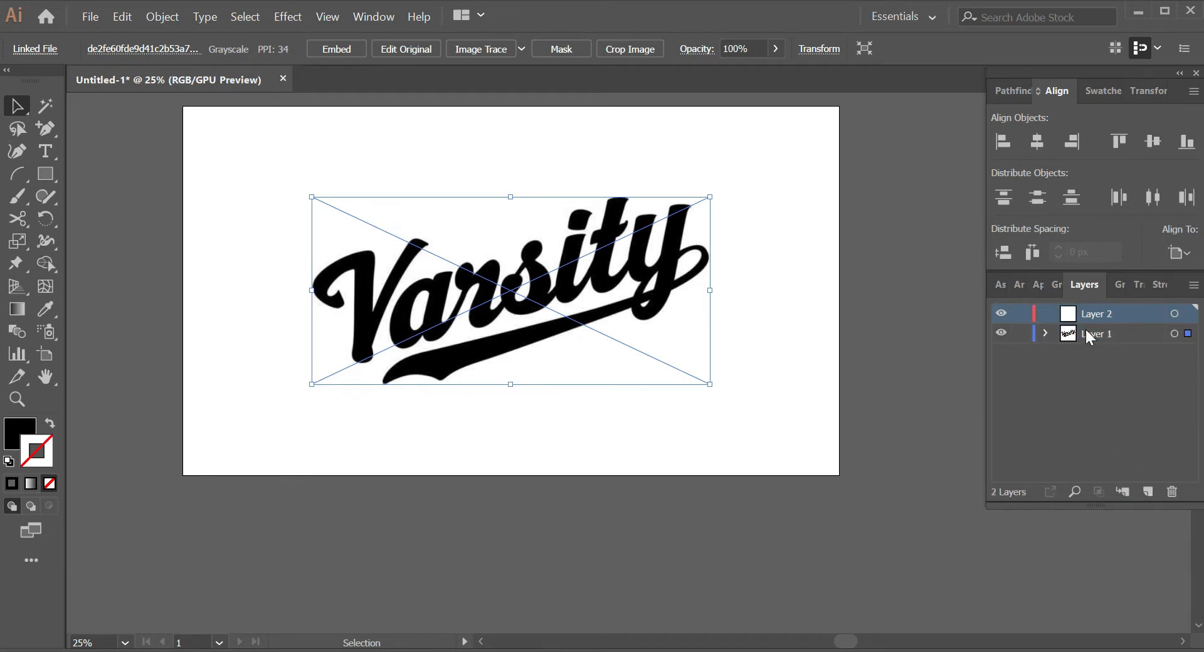
left_click(1020, 333)
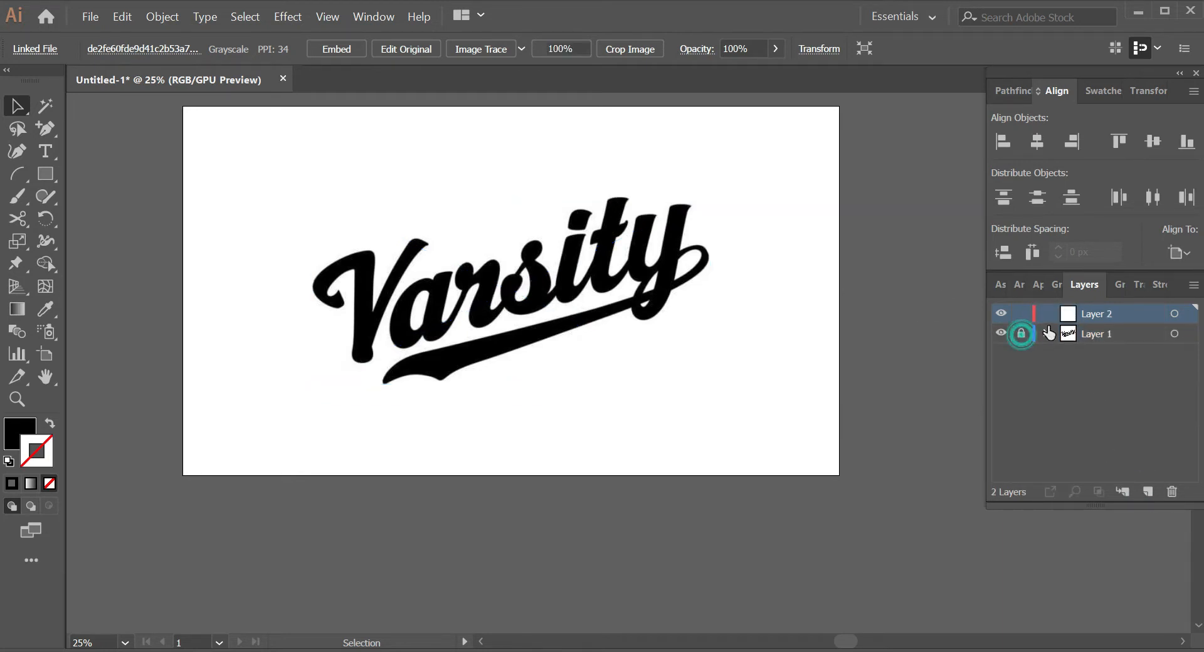
Step: Unlock Layer 1 and move the Varsity image slightly upward on the artboard
scroll(770, 223, "down", 1)
scroll(677, 219, "up", 2)
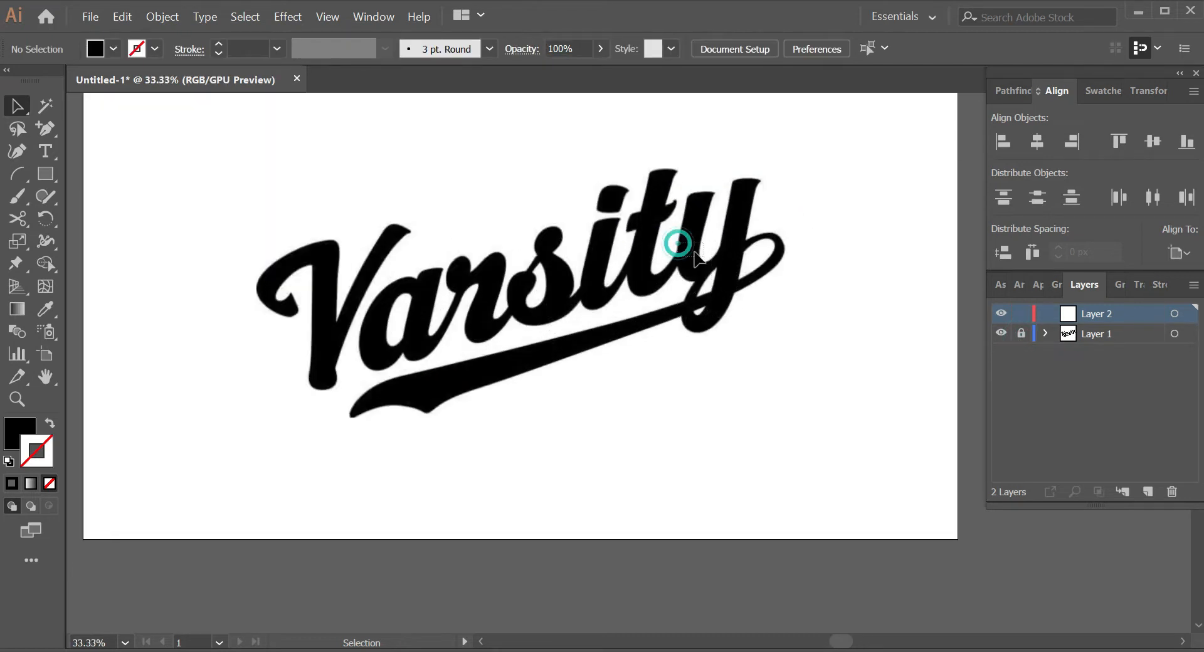
scroll(679, 248, "down", 1)
scroll(652, 257, "up", 1)
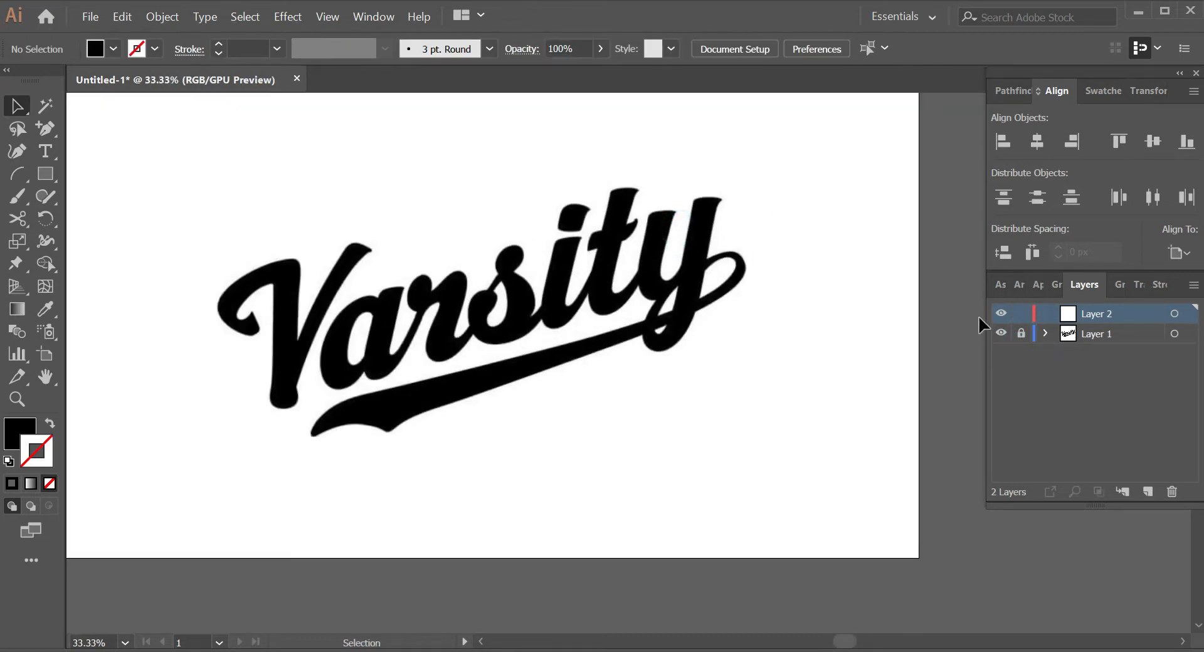
left_click(1021, 334)
left_click(1022, 333)
left_click_drag(670, 272, 669, 257)
scroll(669, 257, "down", 3)
key("z")
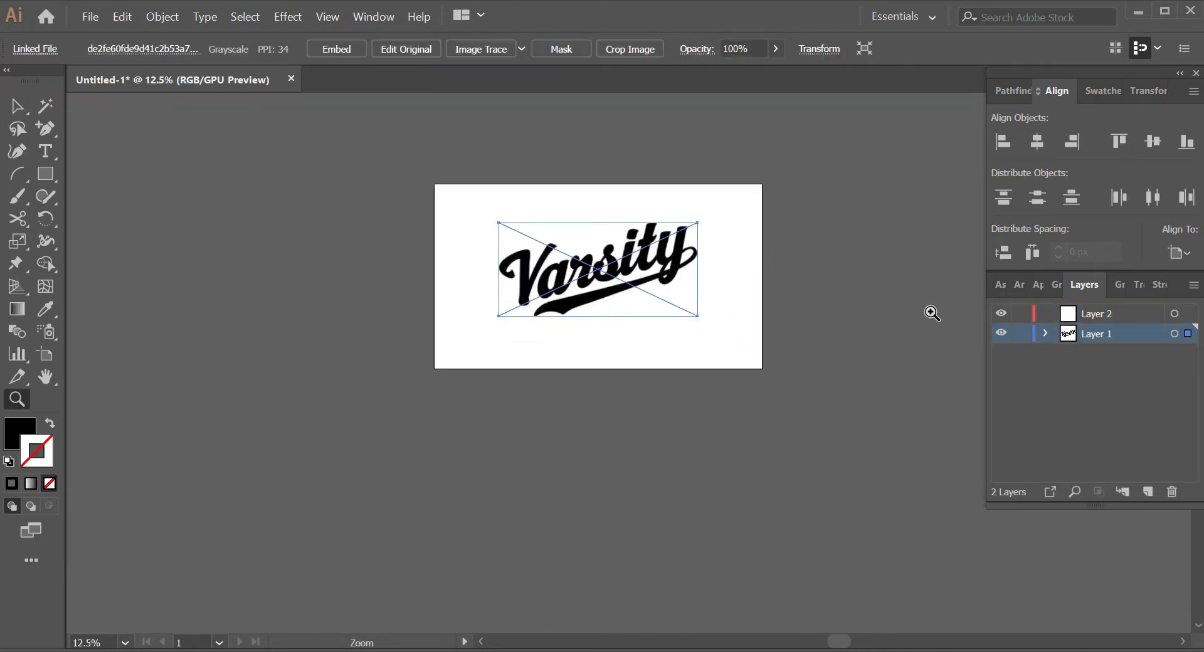
Step: Lock Layer 1 again and make Layer 2 the active layer
left_click(1025, 335)
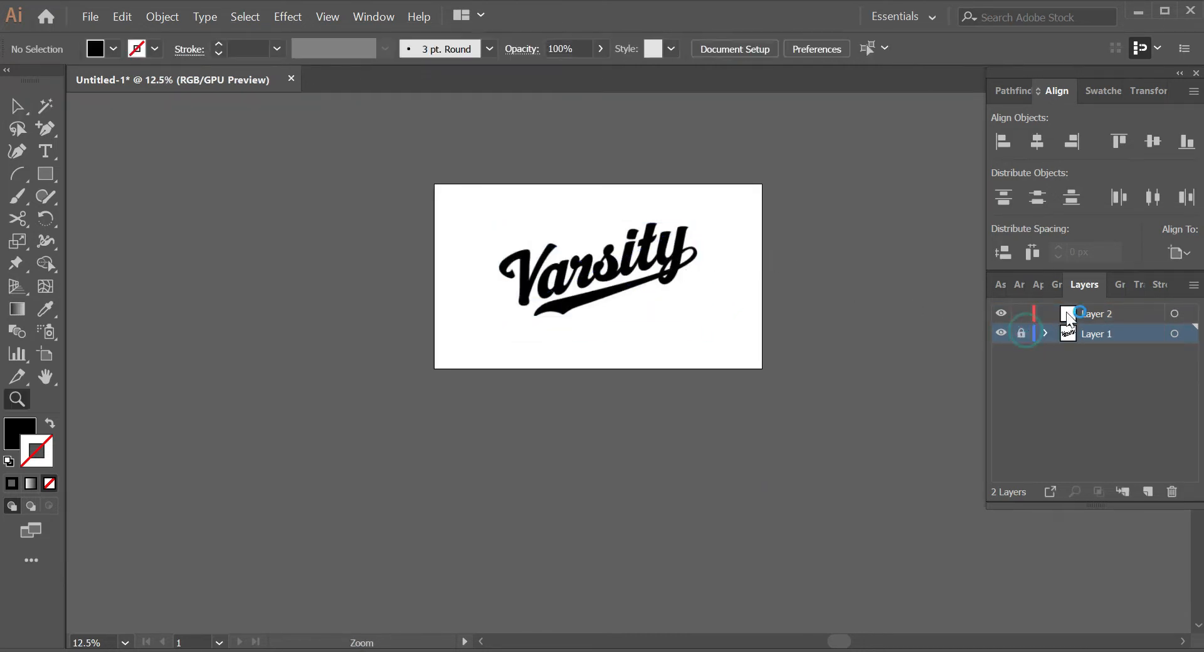
left_click(1079, 317)
left_click_drag(634, 261, 670, 295)
scroll(653, 256, "up", 5)
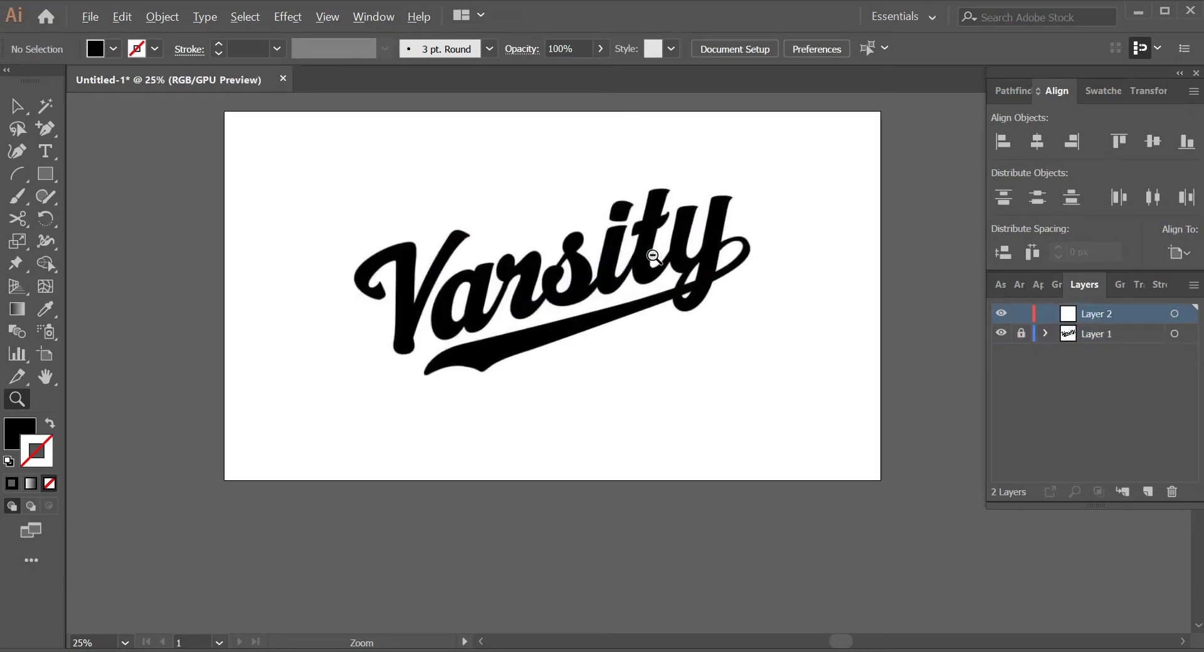
scroll(653, 256, "down", 3)
left_click(602, 245)
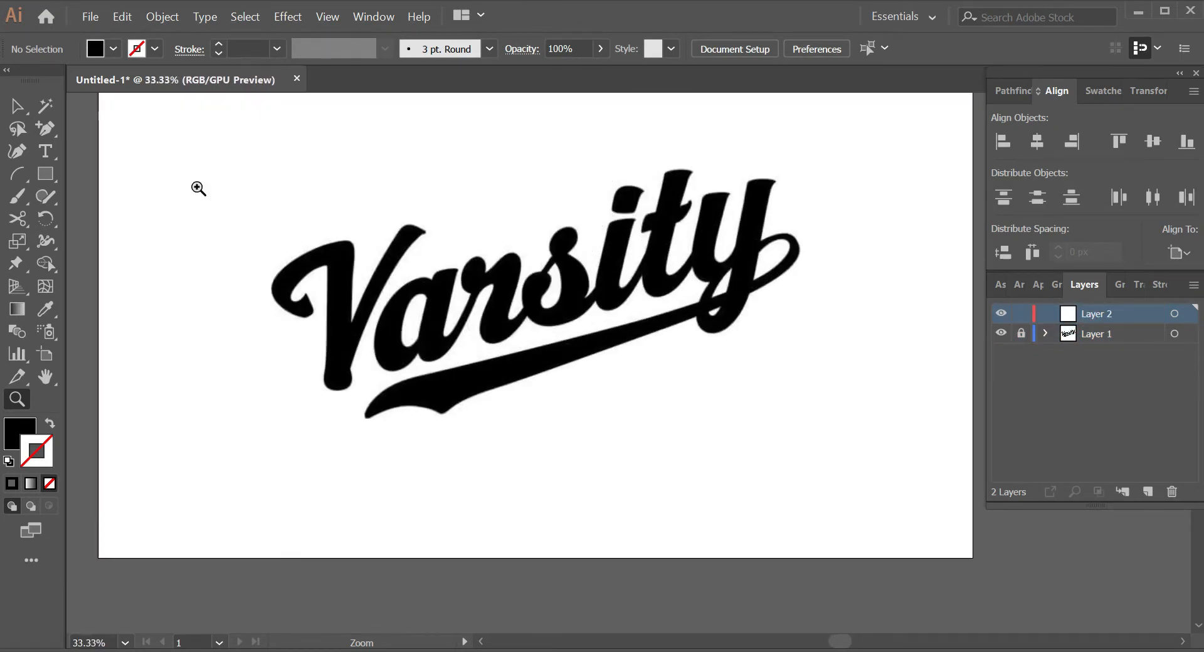
Step: Set the fill to None with nothing selected on the artboard
left_click(14, 110)
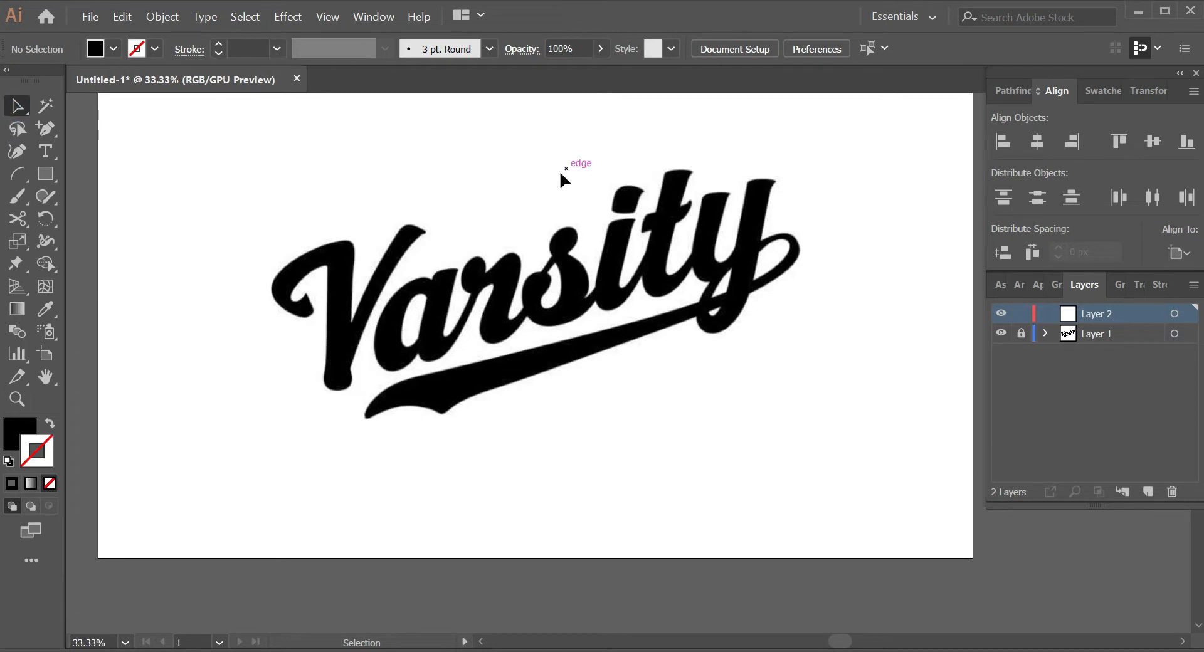
left_click(49, 482)
scroll(250, 255, "up", 1, "alt")
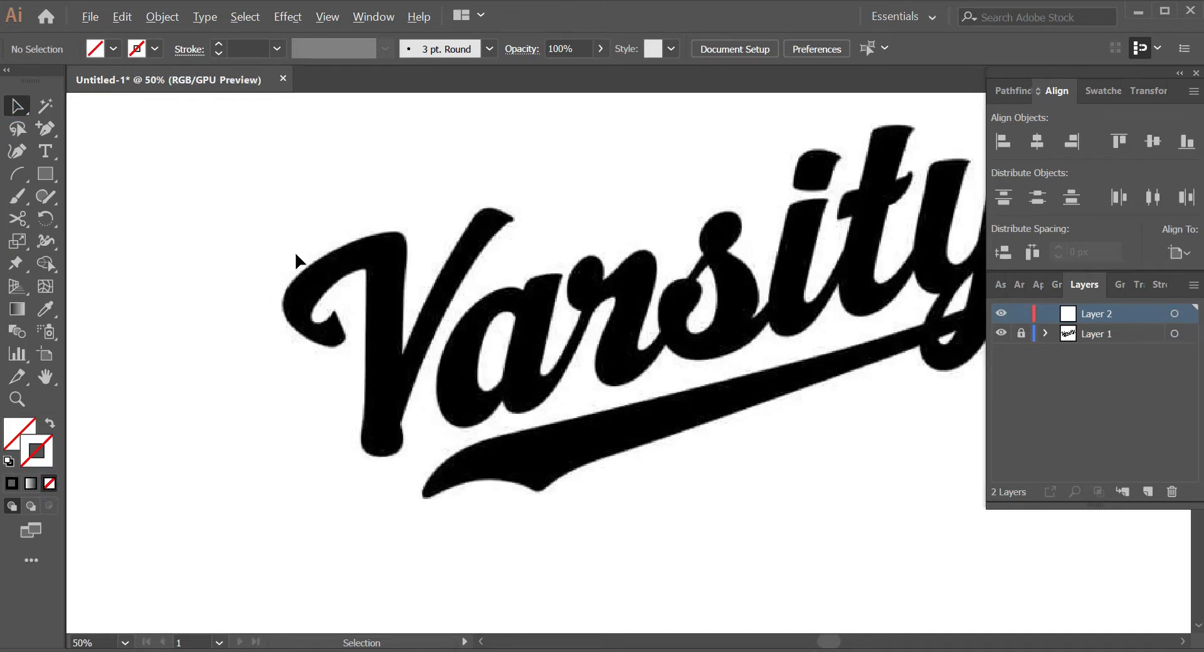
Step: Set the stroke weight to 0.75 pt for new paths
scroll(296, 255, "down", 3, "alt")
scroll(368, 246, "up", 2, "alt")
left_click_drag(355, 222, 434, 279)
scroll(388, 186, "up", 1, "alt")
left_click_drag(400, 235, 415, 131)
scroll(344, 218, "down", 2, "alt")
scroll(340, 206, "up", 1, "alt")
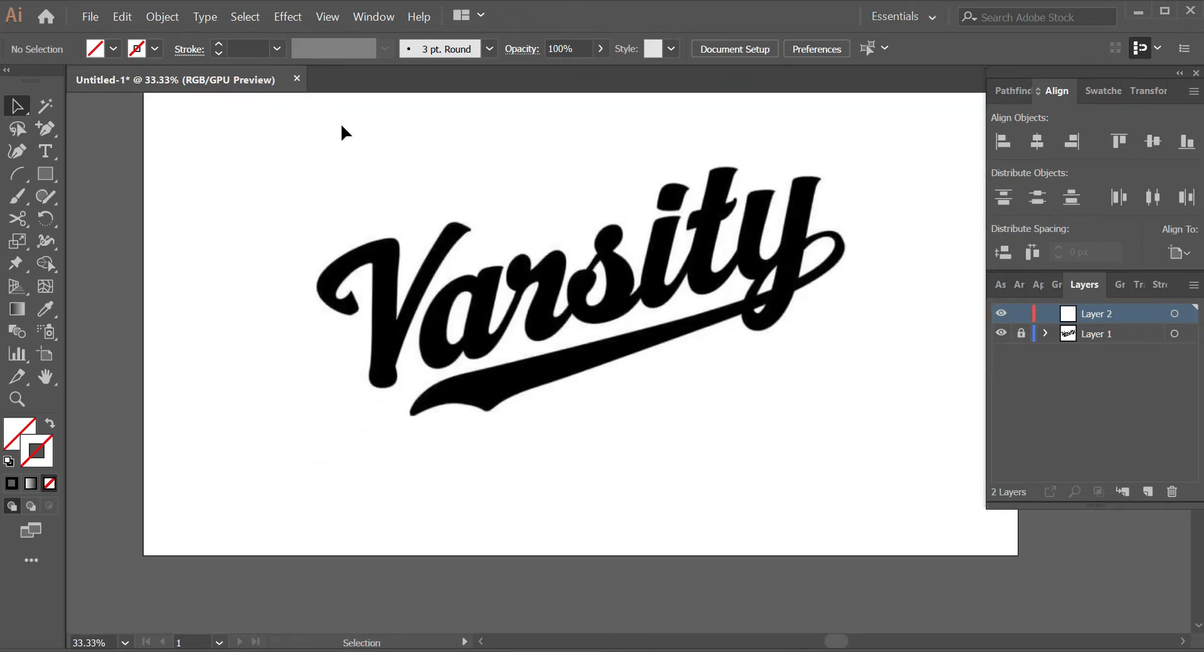
scroll(341, 125, "up", 2, "alt")
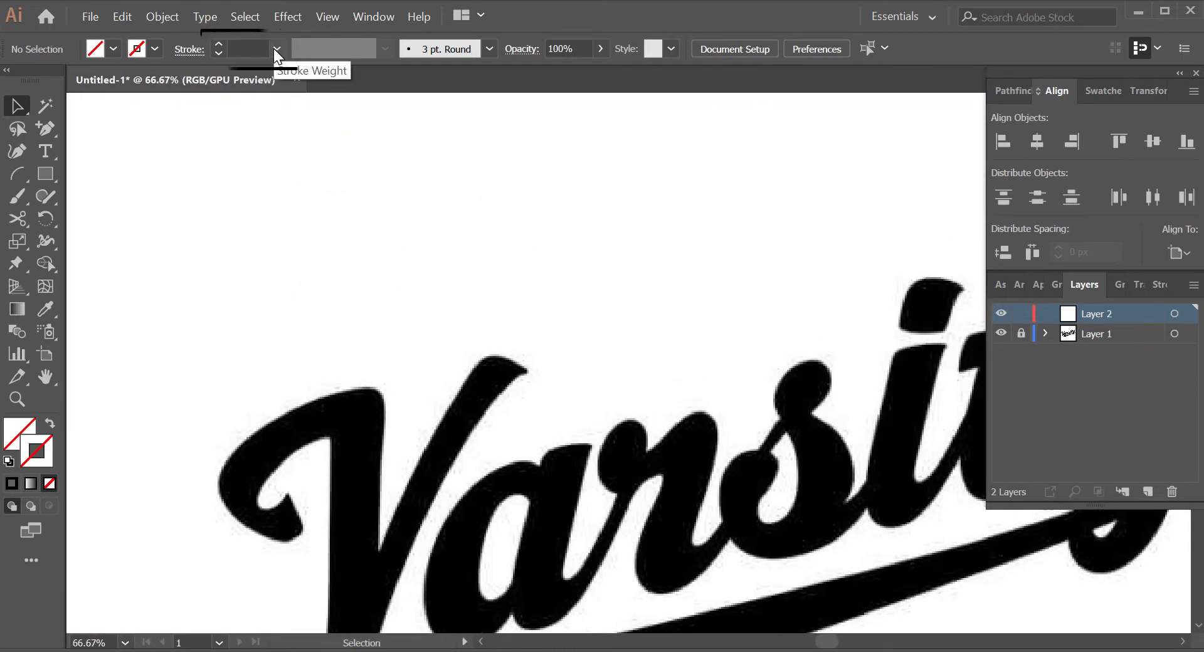
left_click(275, 48)
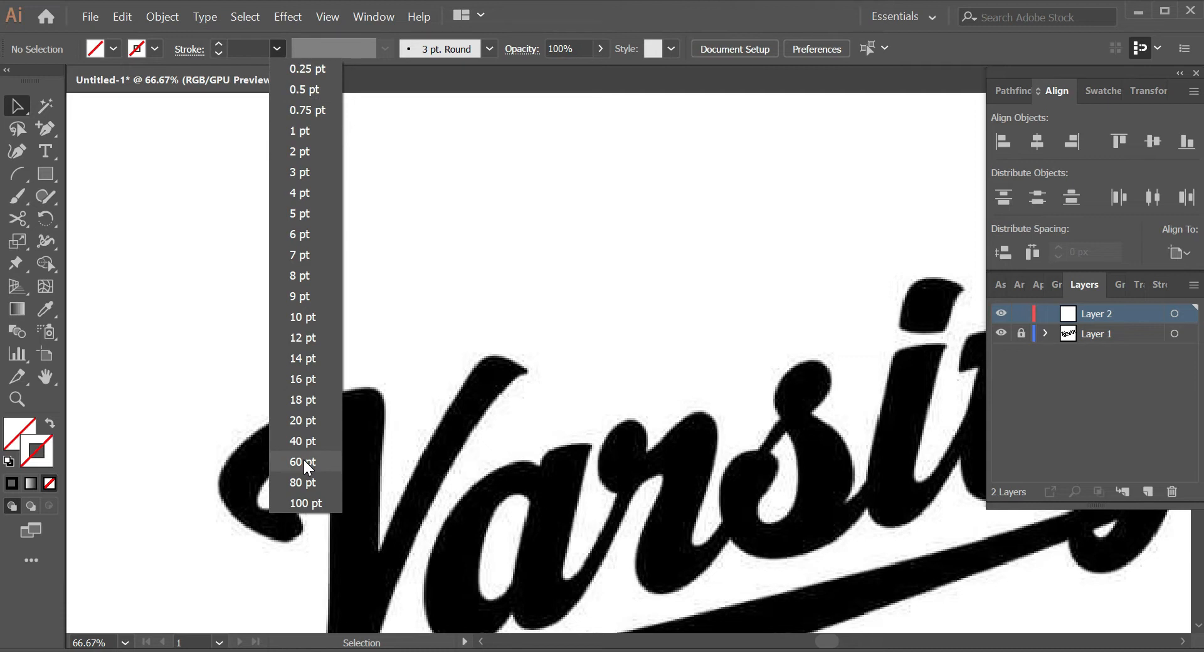
left_click(385, 145)
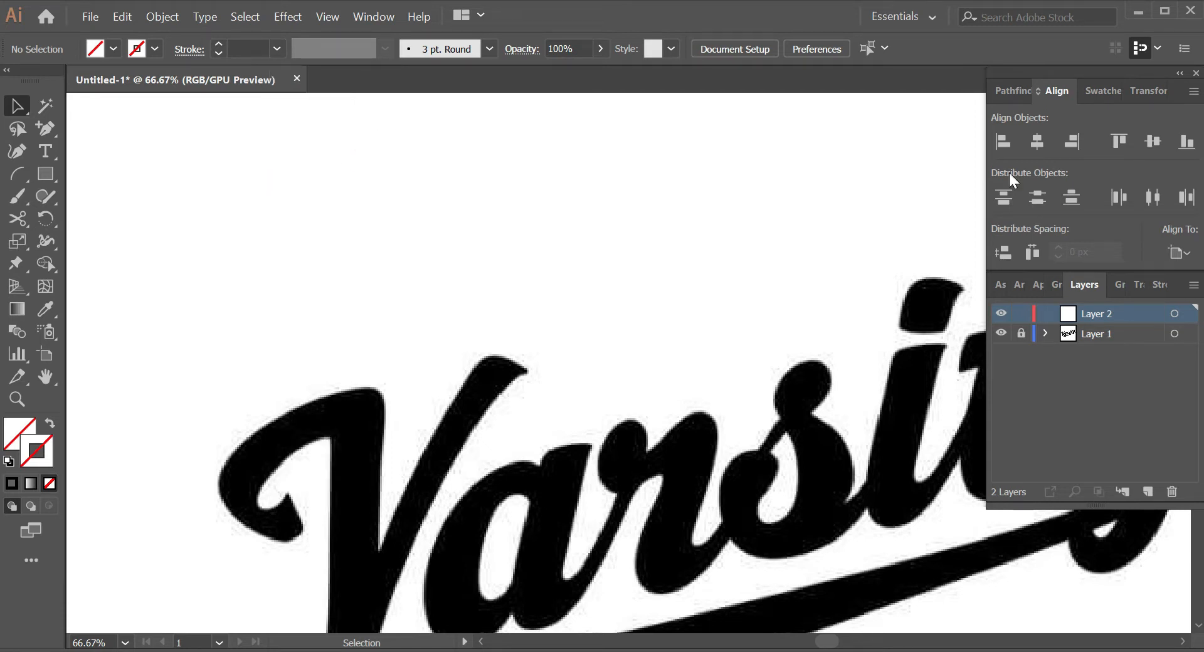
left_click(280, 48)
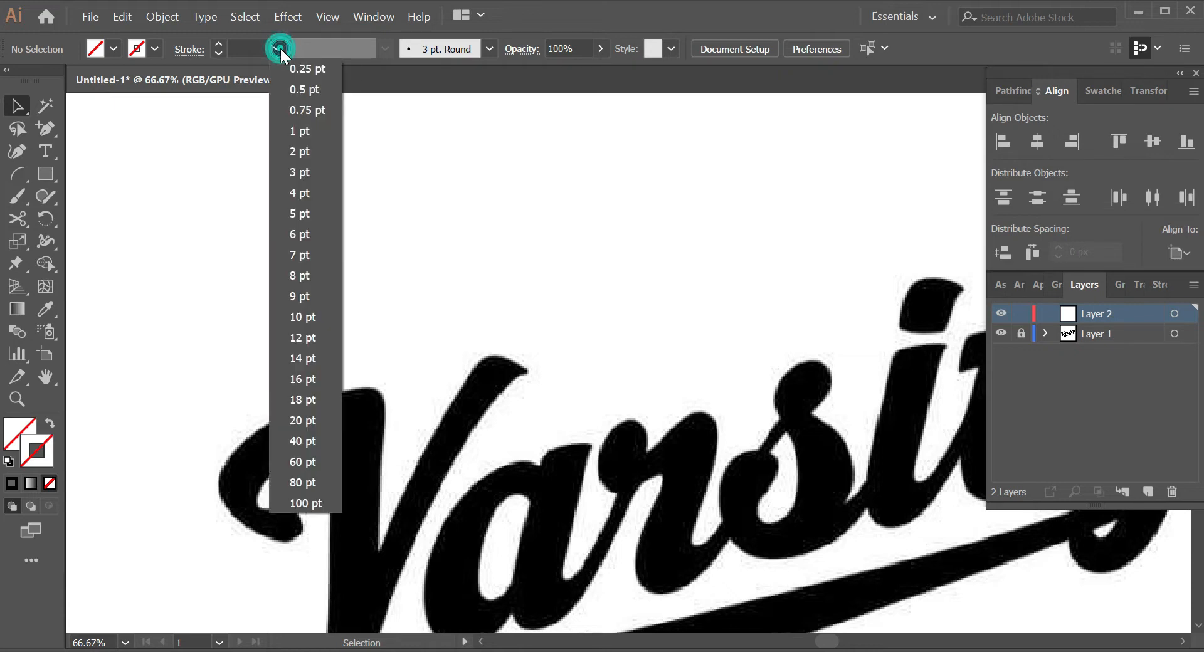
left_click(296, 109)
Step: Draw a straight horizontal test line above the lettering with the Pen tool and select it
key("p")
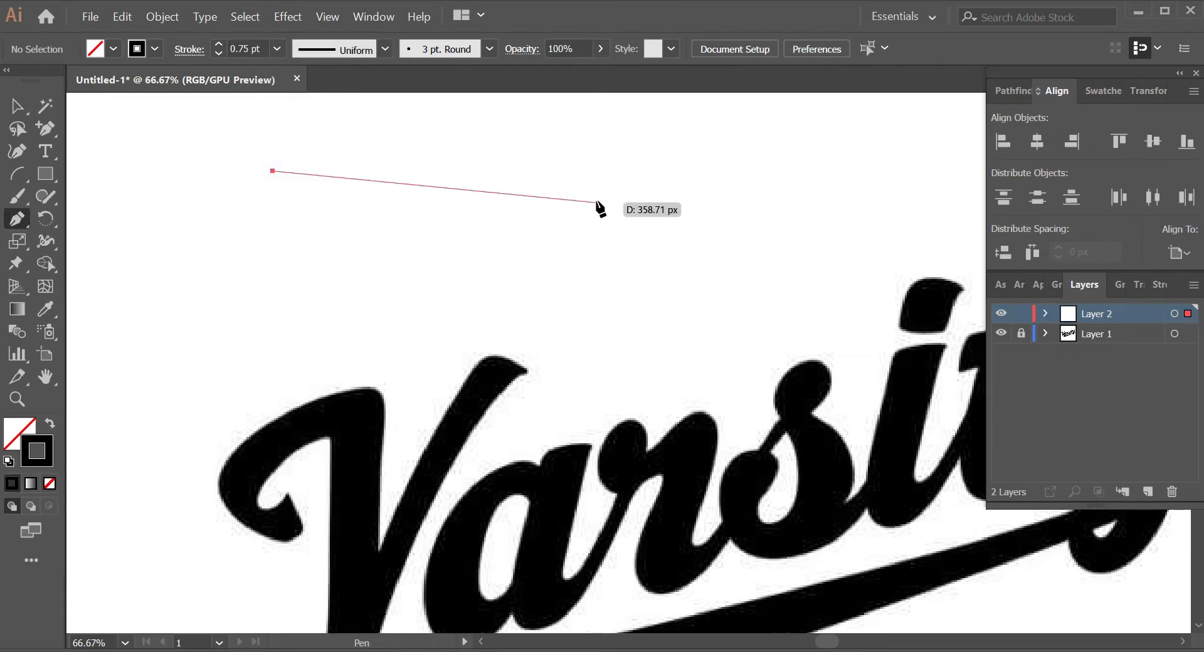
left_click(506, 182, "shift")
scroll(426, 149, "up", 2)
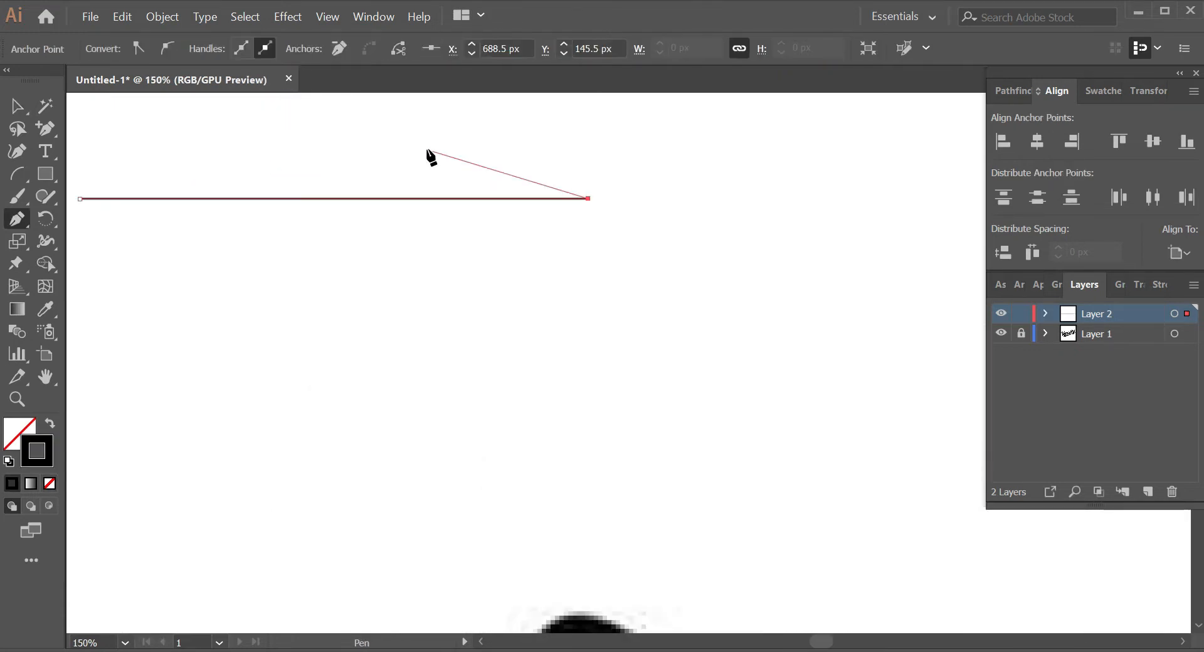
key("v")
left_click(427, 149)
left_click_drag(423, 151, 624, 325)
left_click(496, 206)
left_click_drag(307, 199, 595, 391)
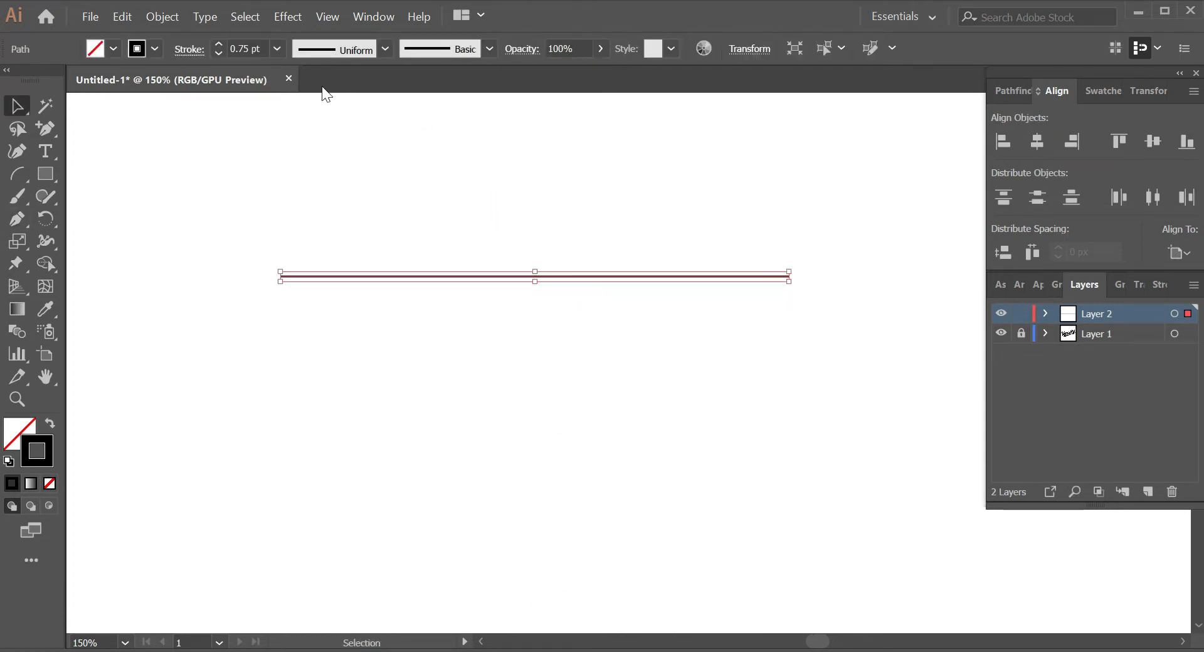
Step: Compare 3 pt and 0.5 pt stroke weights on the test line and settle on 3 pt
left_click(277, 50)
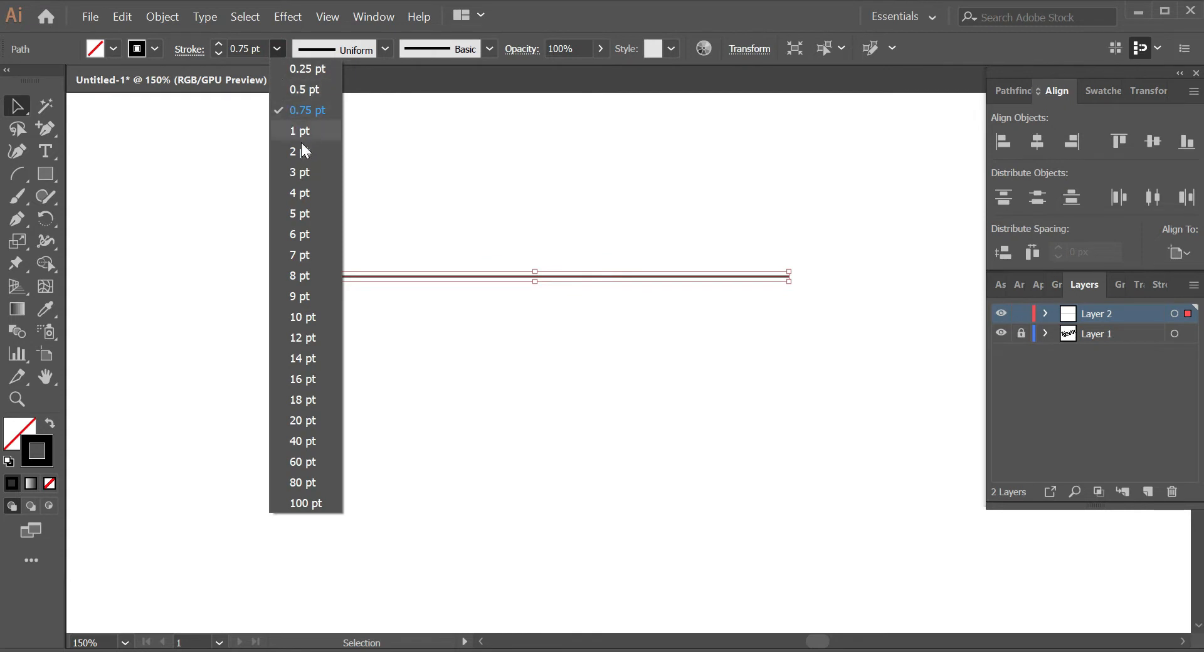
left_click(304, 171)
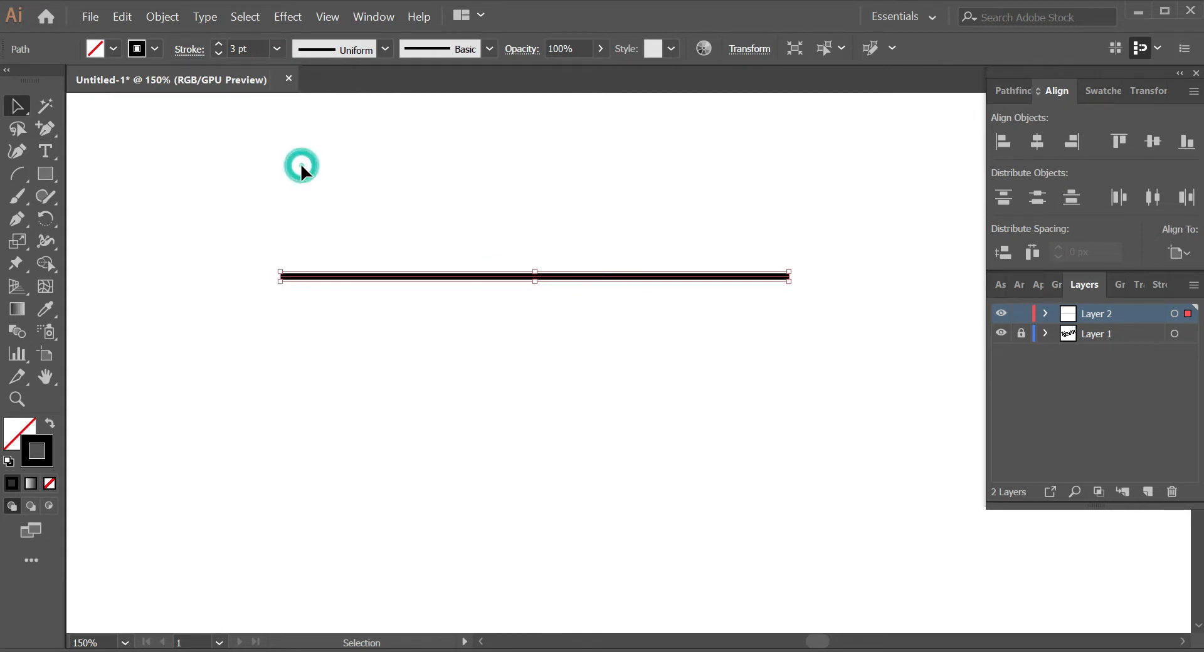
left_click(274, 50)
left_click(292, 87)
left_click(277, 49)
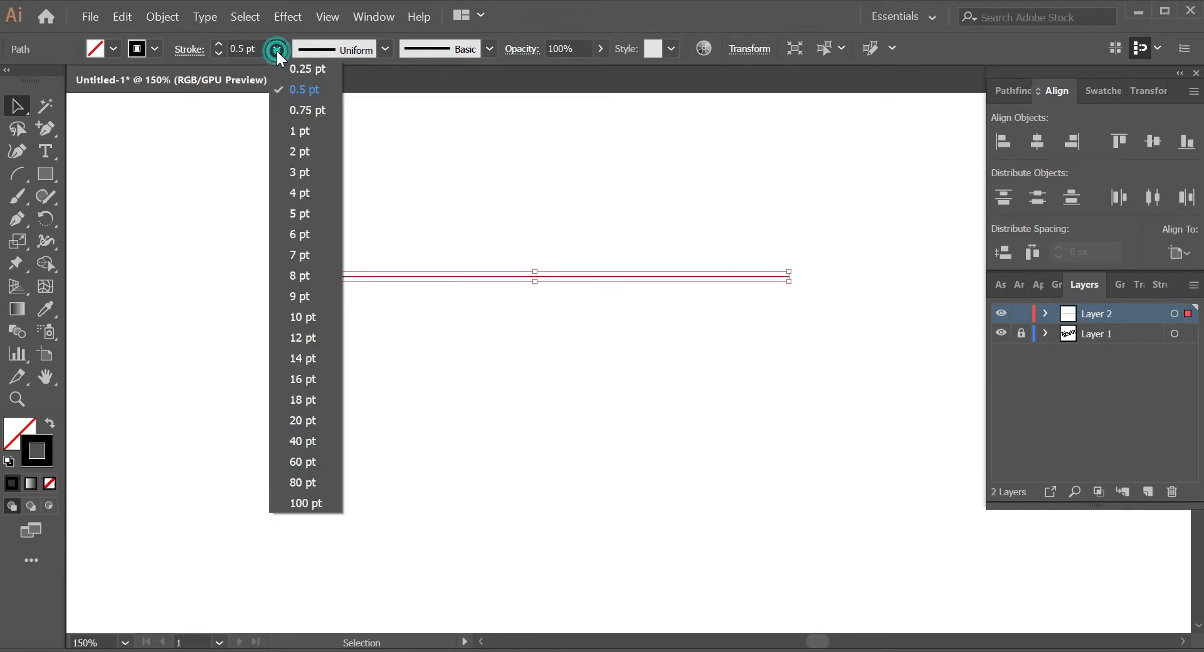
left_click(303, 171)
Step: Delete the horizontal test line above the lettering
scroll(442, 167, "down", 3)
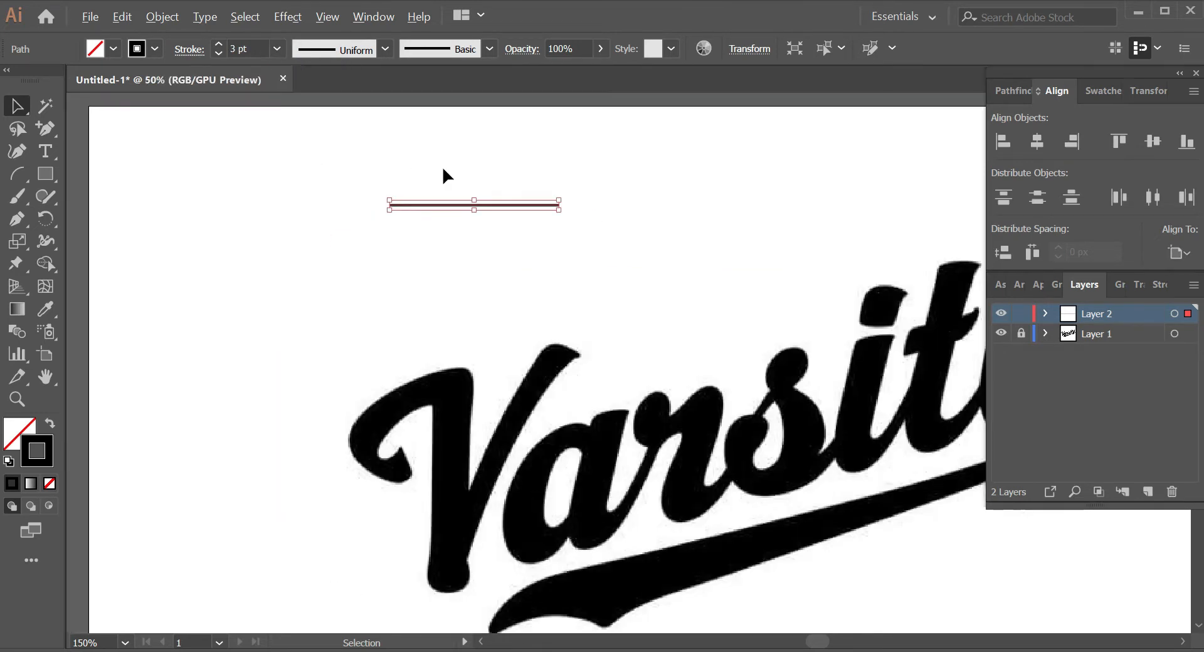
scroll(480, 226, "up", 1)
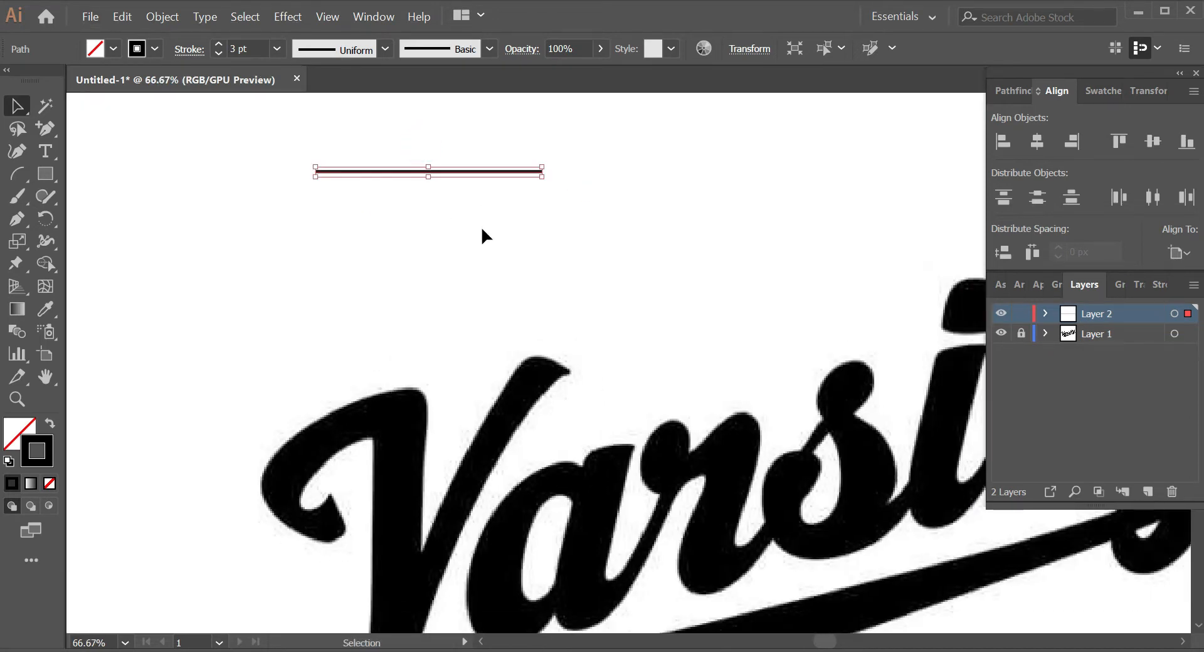
key("Delete")
scroll(488, 218, "down", 2)
scroll(504, 293, "up", 2)
key("space")
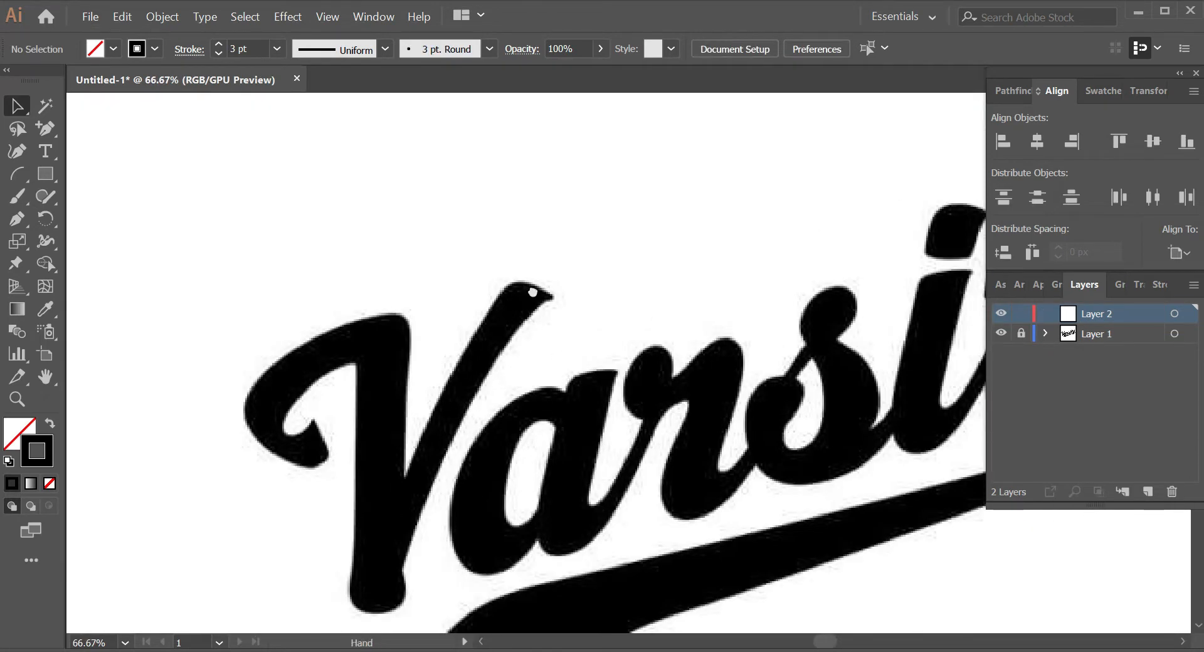
scroll(550, 257, "down", 1)
scroll(550, 257, "up", 2)
scroll(534, 267, "down", 3)
scroll(534, 267, "up", 3)
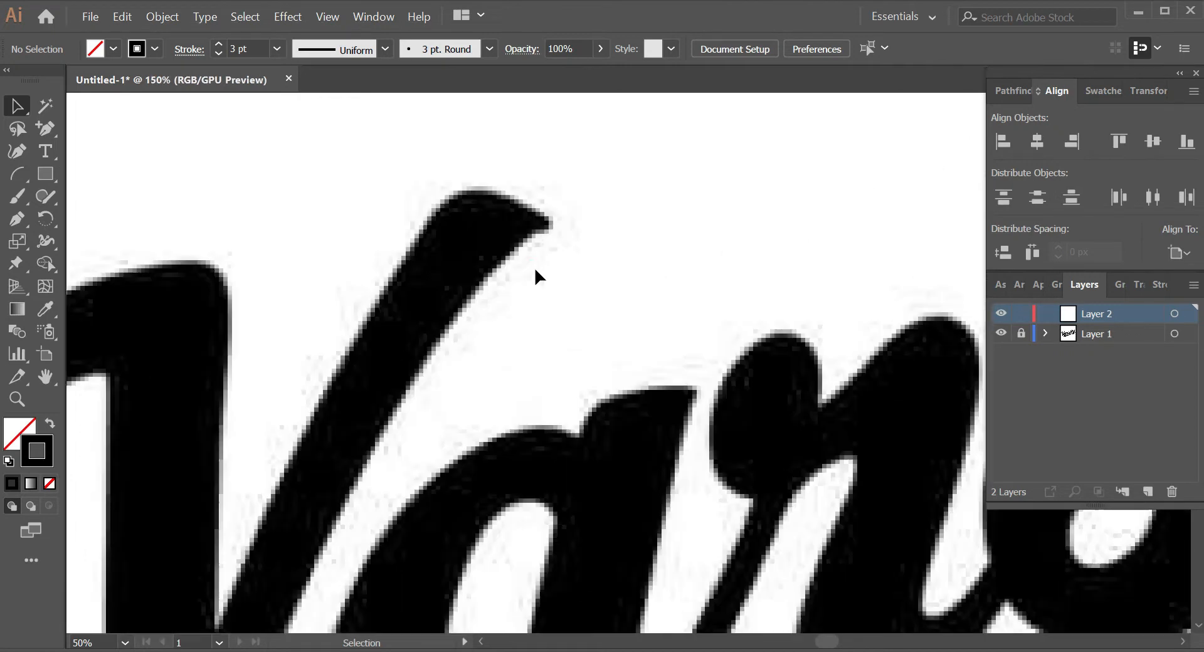
scroll(545, 276, "down", 2)
scroll(556, 255, "up", 2)
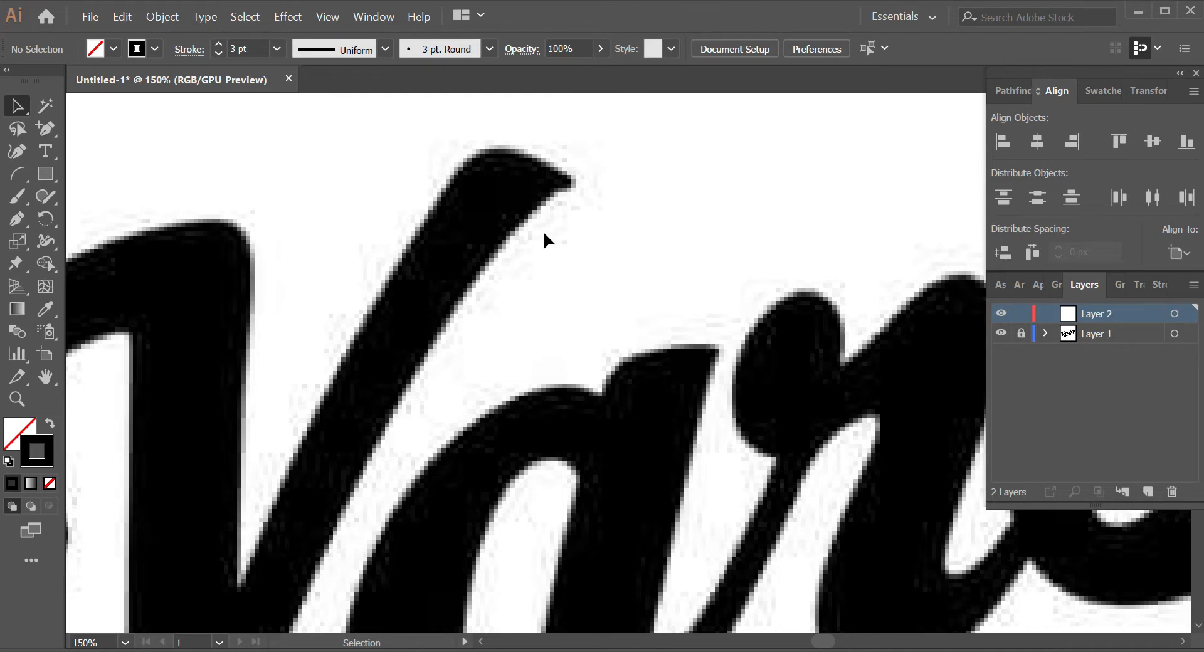
scroll(543, 233, "down", 3)
scroll(506, 245, "up", 3)
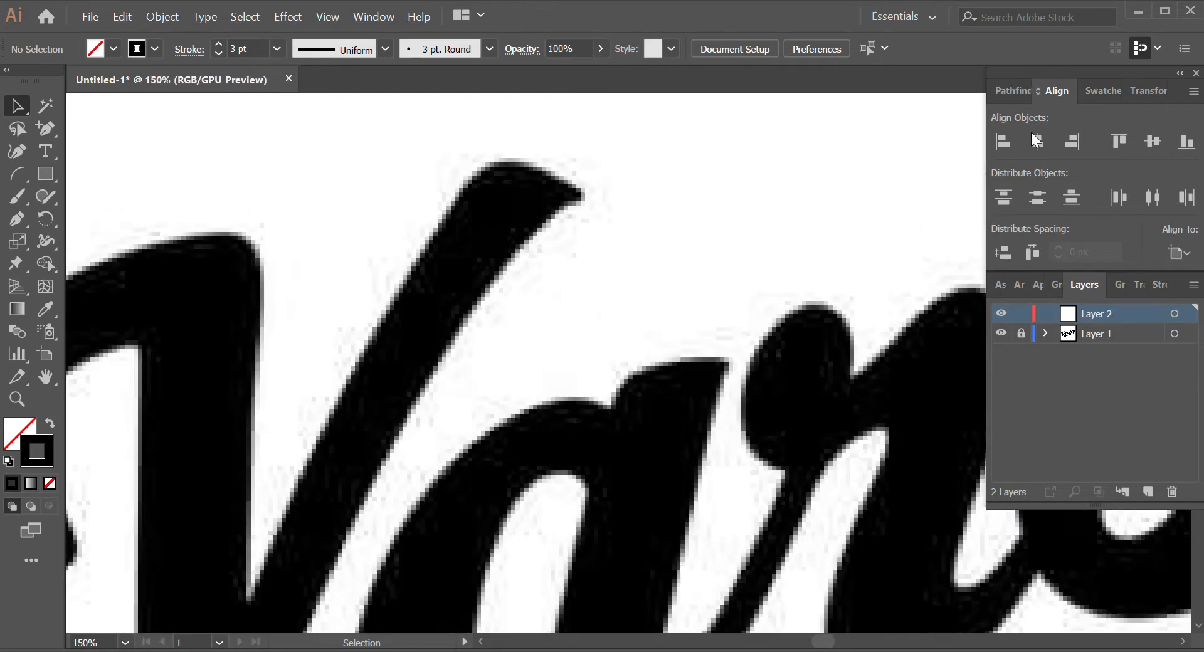
Step: Change the stroke colour to the bright red swatch
left_click(1103, 90)
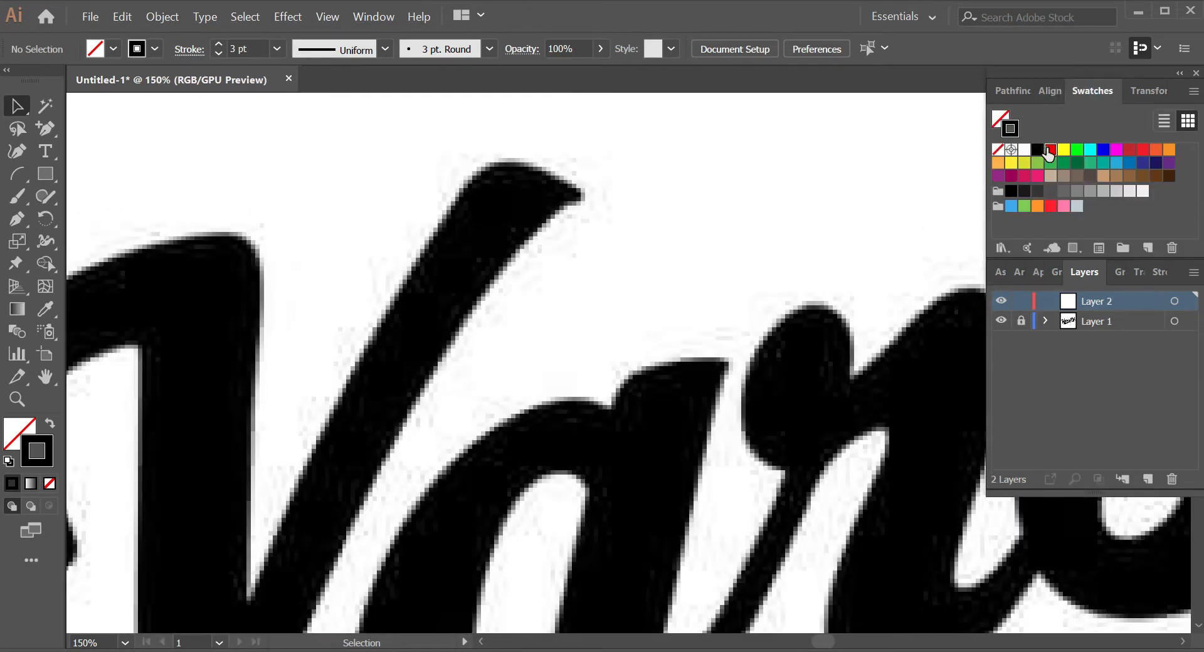
left_click(1049, 151)
scroll(627, 188, "down", 3)
scroll(590, 229, "up", 3)
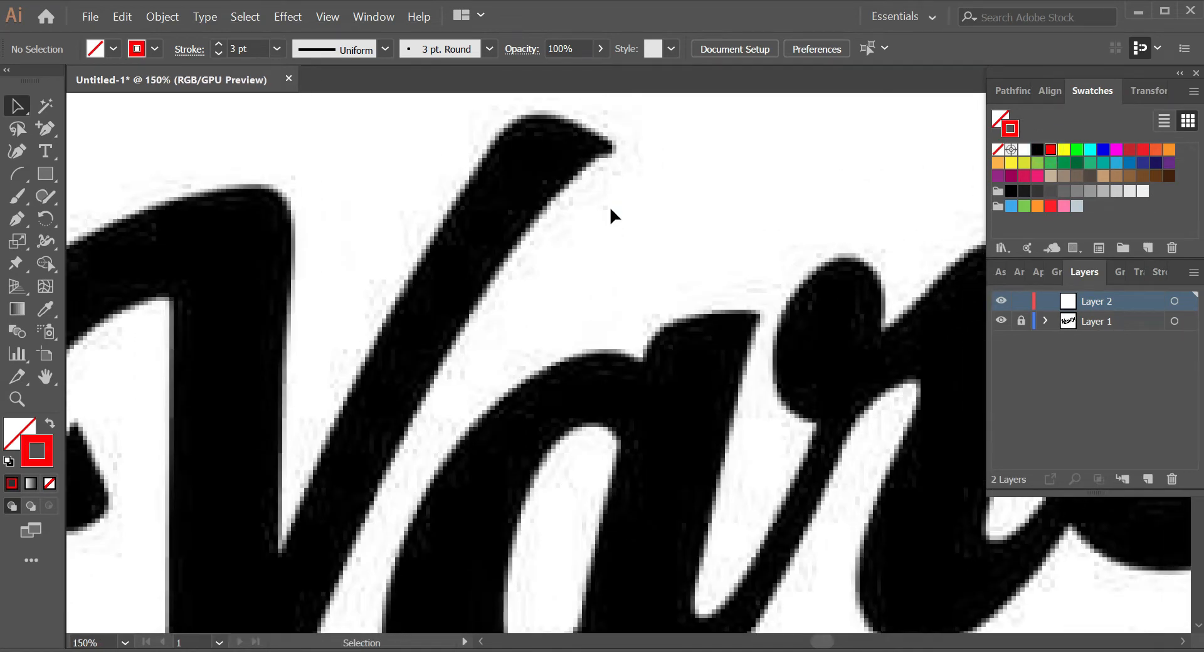
Step: Try to start a Pen path at the outer tip of the V's right arm
scroll(627, 215, "down", 2)
scroll(623, 220, "up", 1)
left_click_drag(618, 230, 563, 227)
scroll(562, 226, "down", 4)
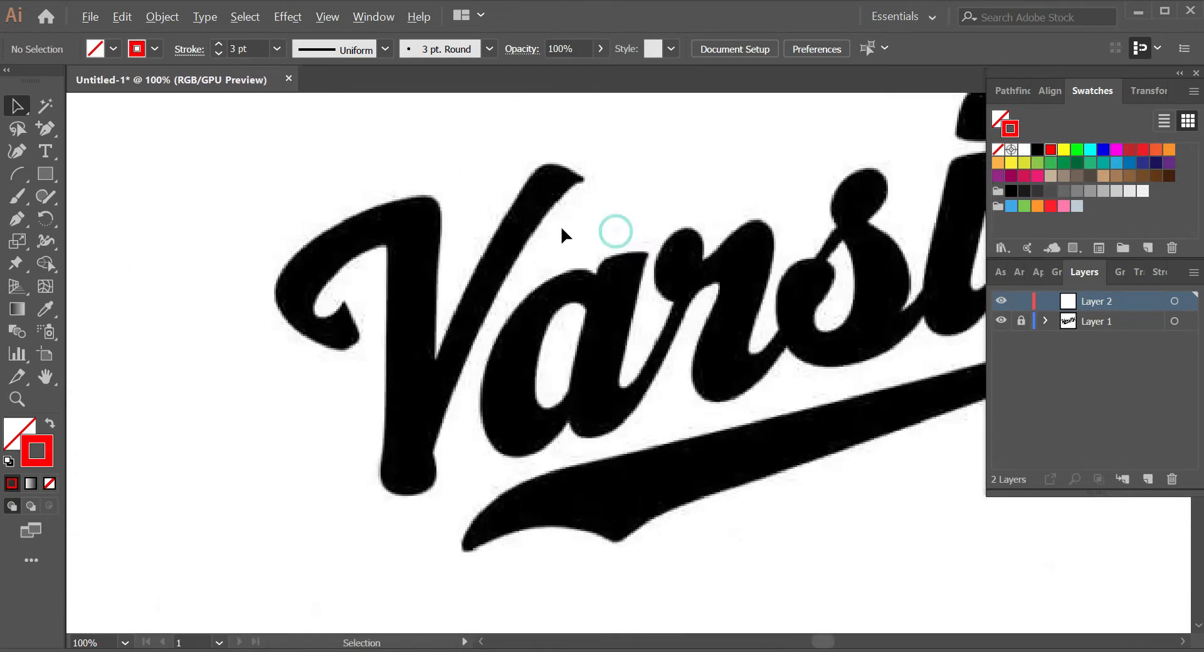
scroll(636, 237, "up", 6)
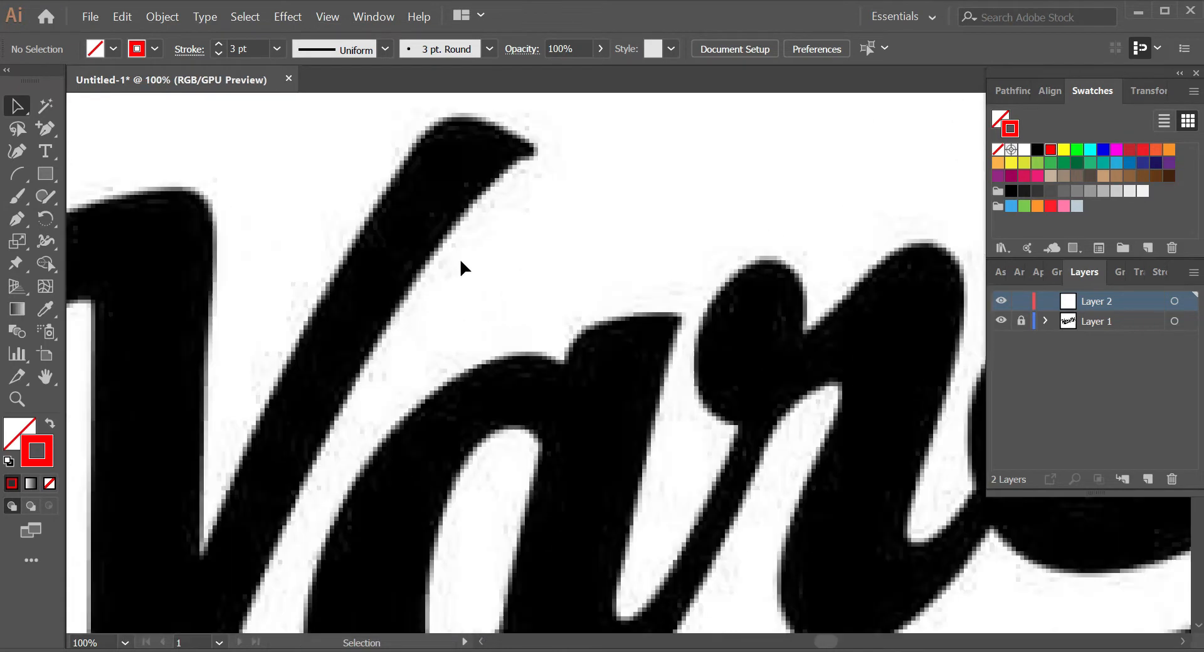
scroll(402, 210, "up", 4)
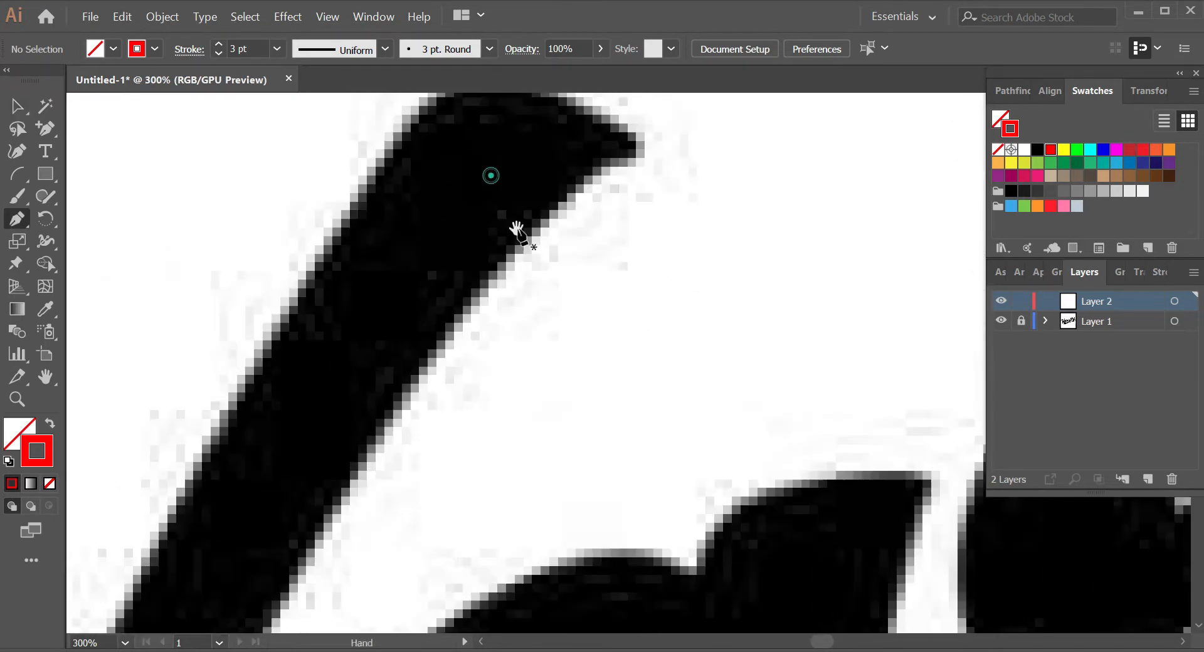
scroll(663, 135, "down", 2)
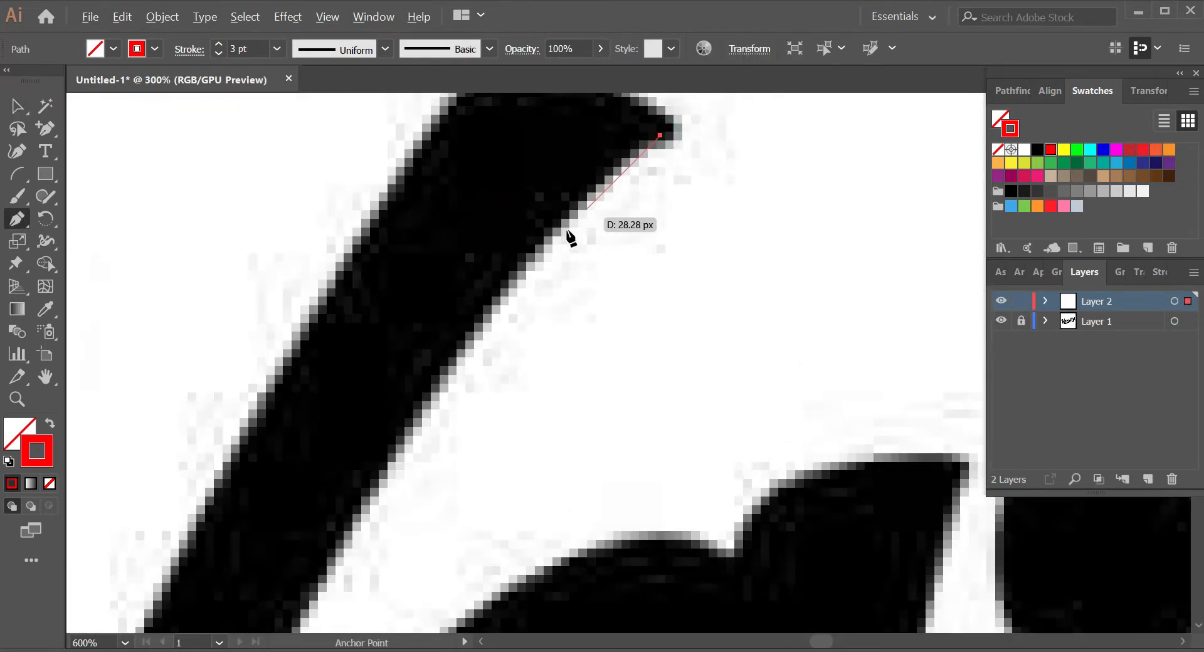
left_click_drag(537, 237, 554, 264)
key("ctrl+z")
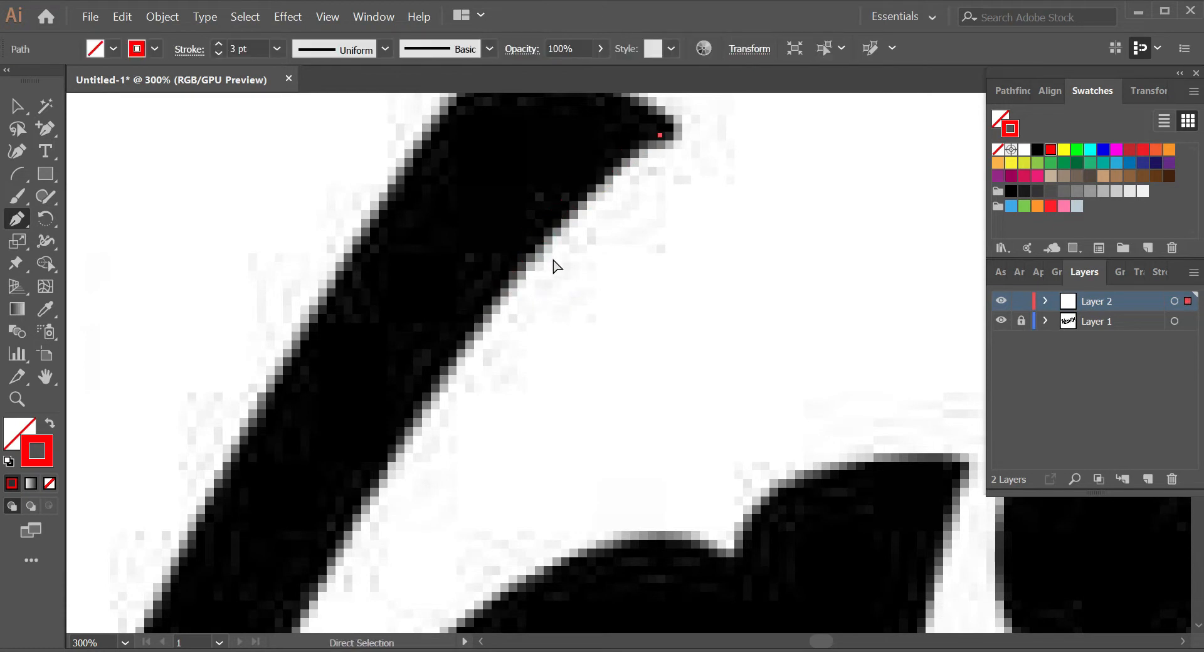
scroll(562, 262, "down", 2)
scroll(492, 322, "up", 2)
scroll(566, 275, "up", 1)
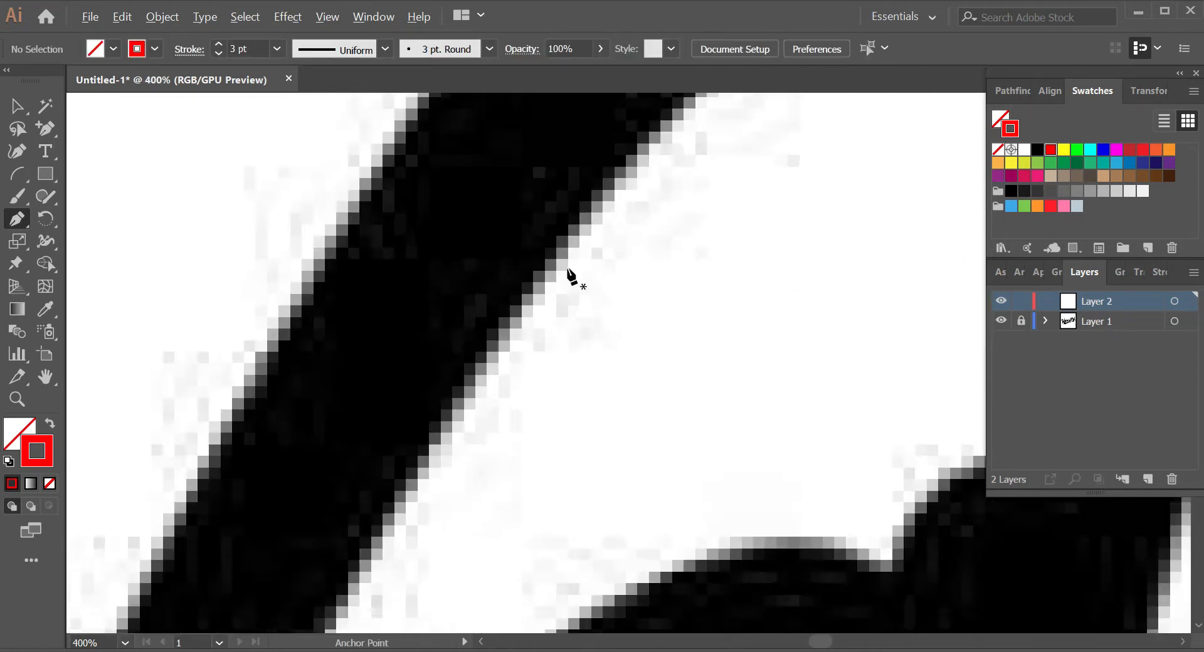
scroll(569, 273, "down", 2)
left_click_drag(598, 264, 555, 306)
scroll(547, 276, "up", 2)
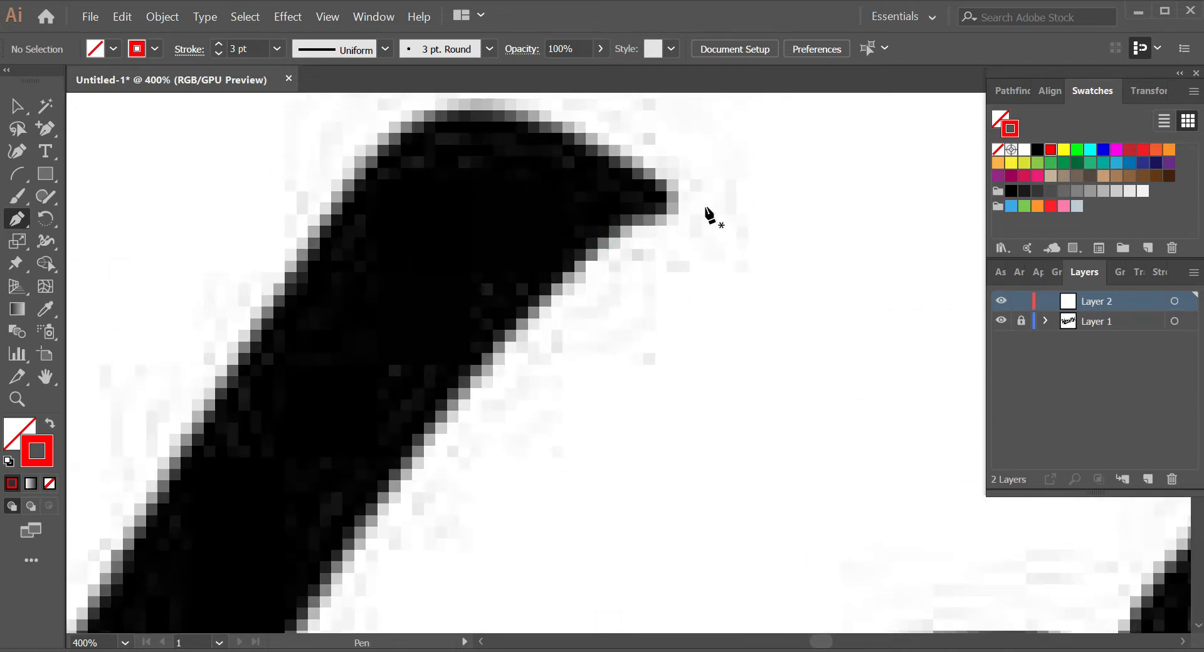
left_click(1019, 322)
scroll(715, 176, "down", 4)
scroll(540, 296, "up", 3)
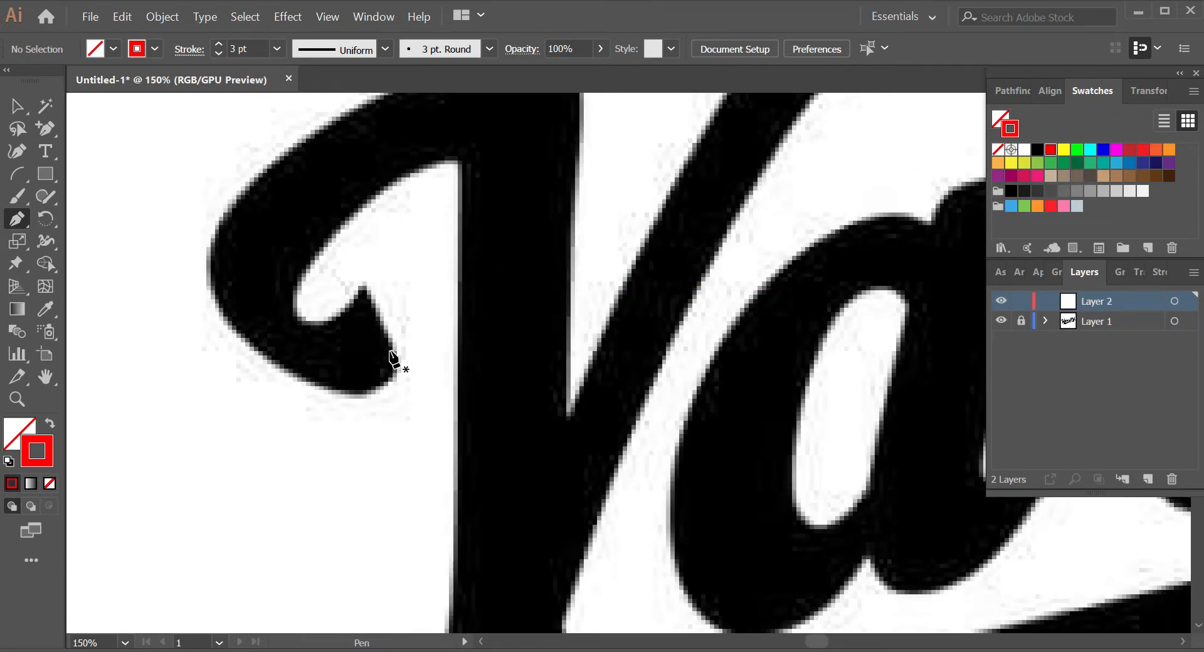
Step: Start a Pen path at the pointed tip of the V's left hook
scroll(392, 357, "up", 4)
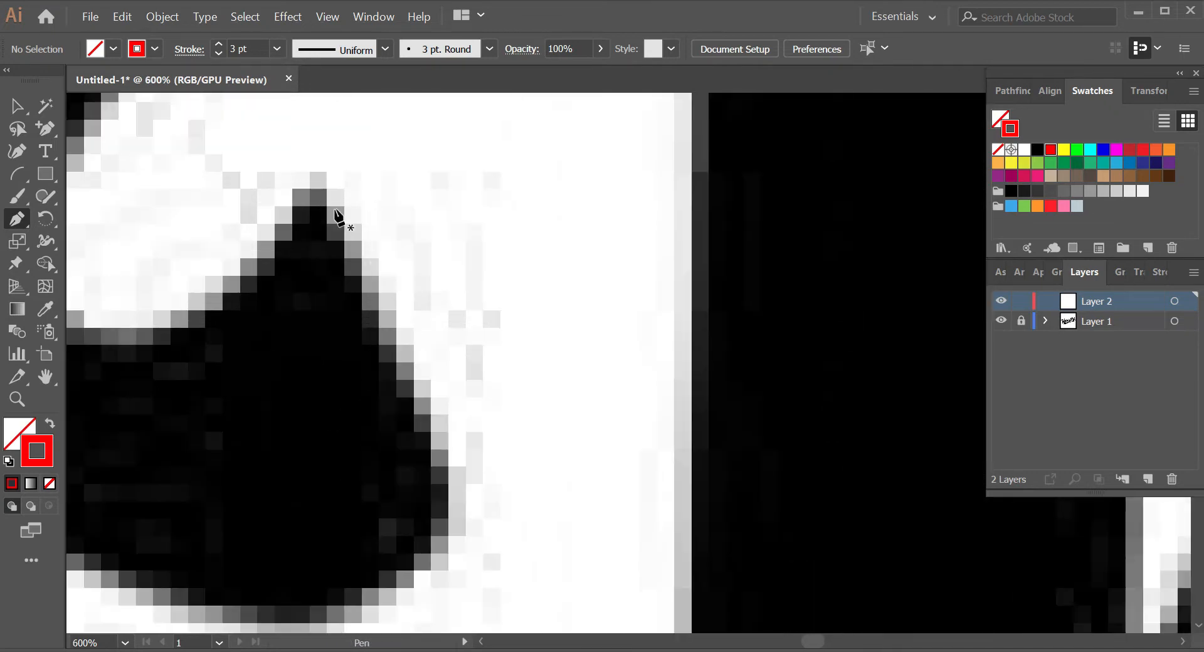
scroll(368, 269, "down", 4)
scroll(385, 260, "up", 3)
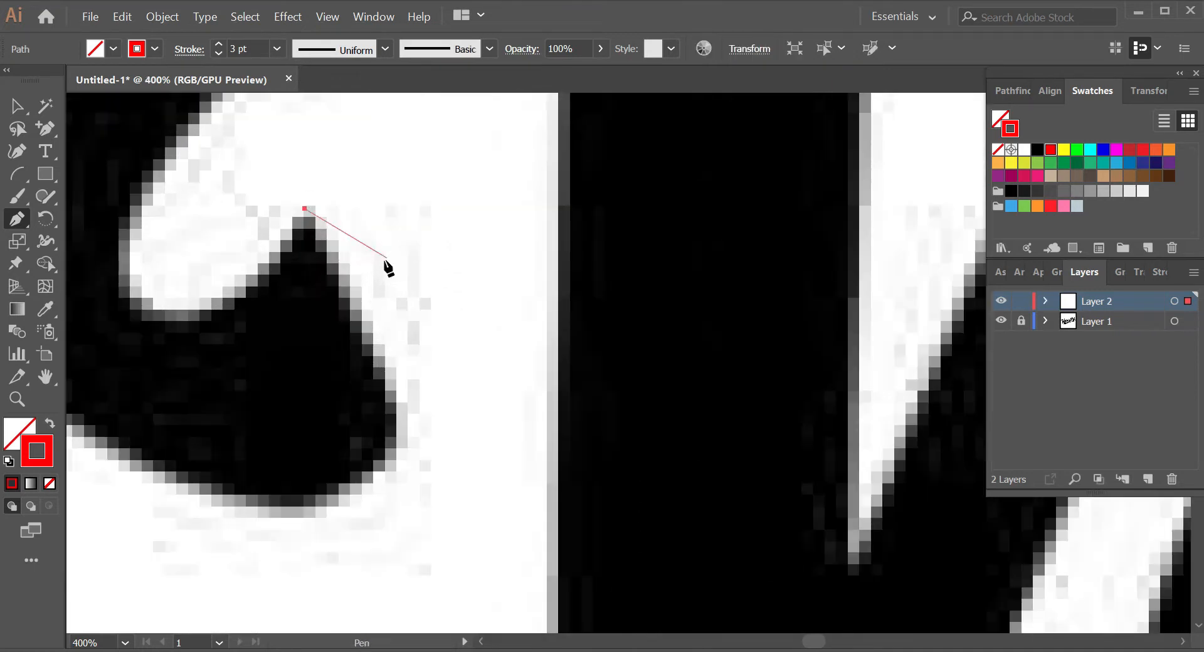
scroll(344, 247, "up", 1)
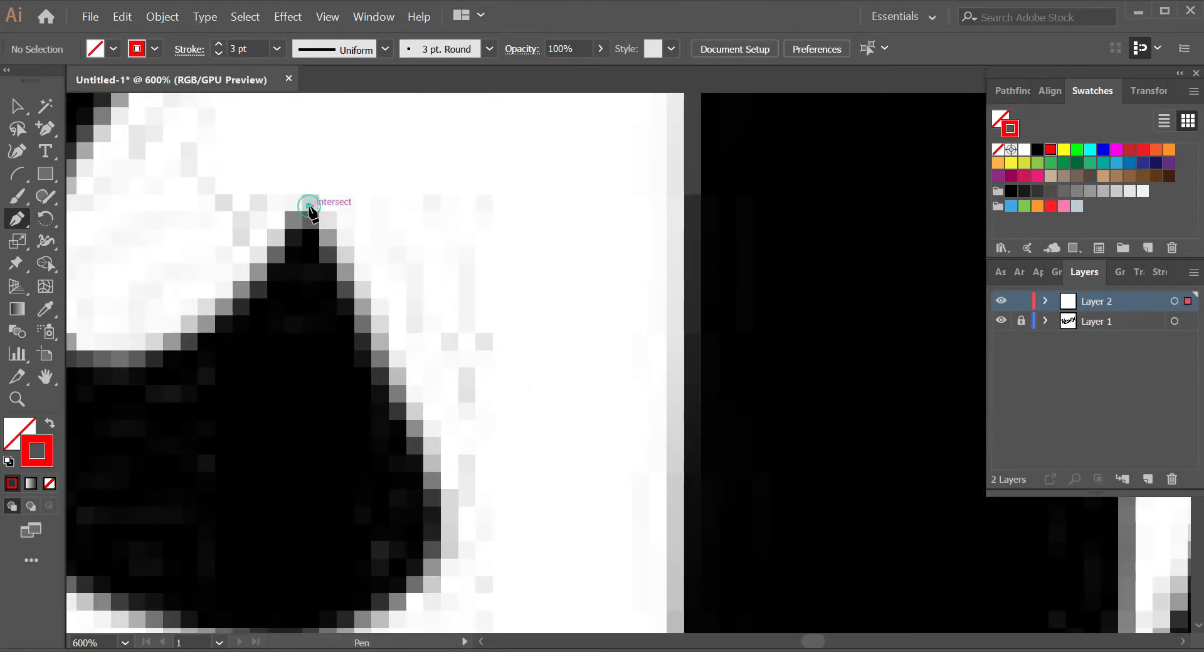
left_click(309, 209)
Step: Try to trace the hook's right edge with a straight segment of about 38 px down from the tip
scroll(345, 320, "down", 4)
scroll(361, 299, "up", 3)
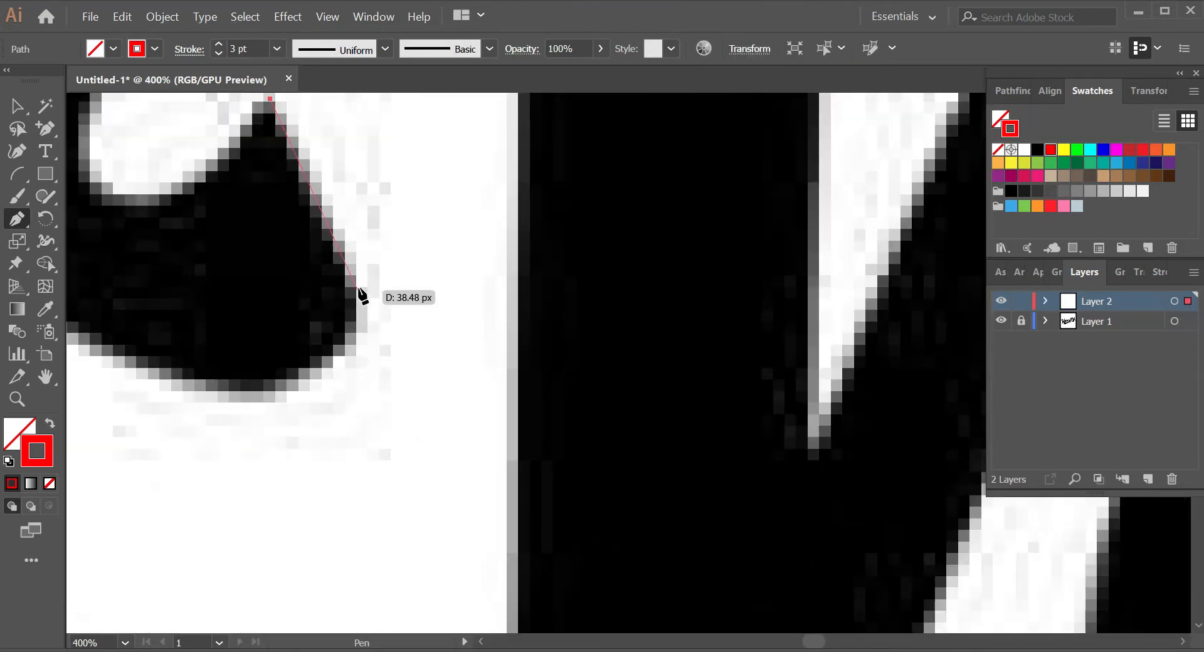
left_click_drag(357, 290, 375, 329)
Step: Try to curve the path around the hook's rounded bottom, and undo back to the starting anchor at the tip
scroll(368, 305, "down", 3)
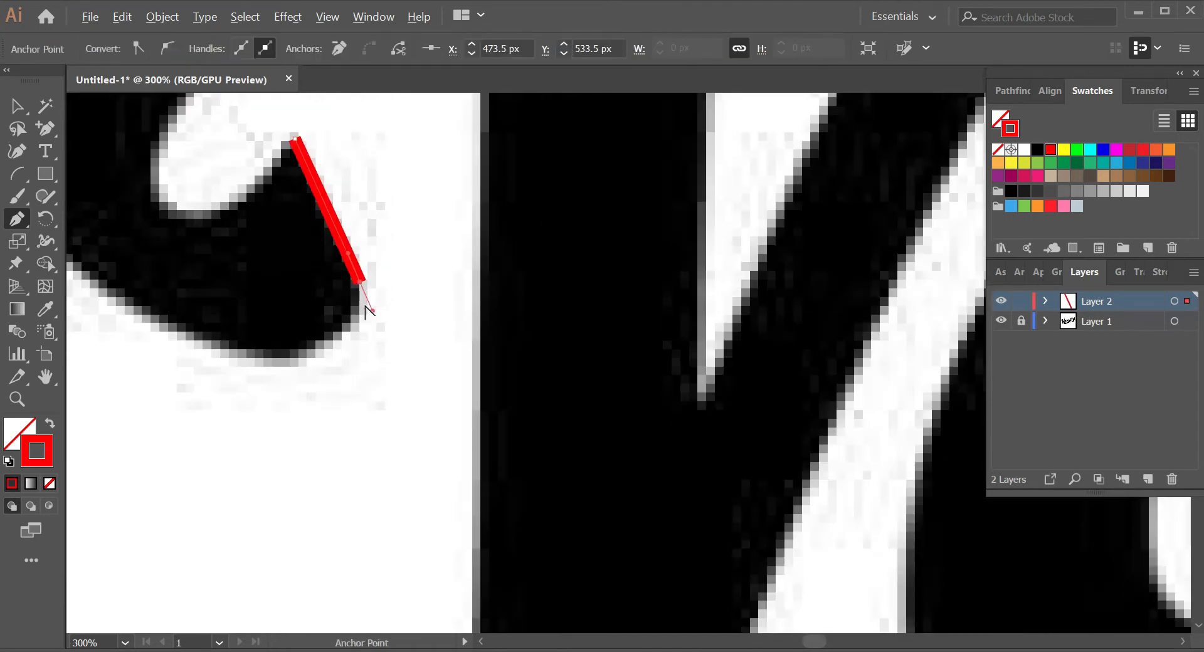
scroll(346, 328, "up", 1)
scroll(320, 335, "up", 2)
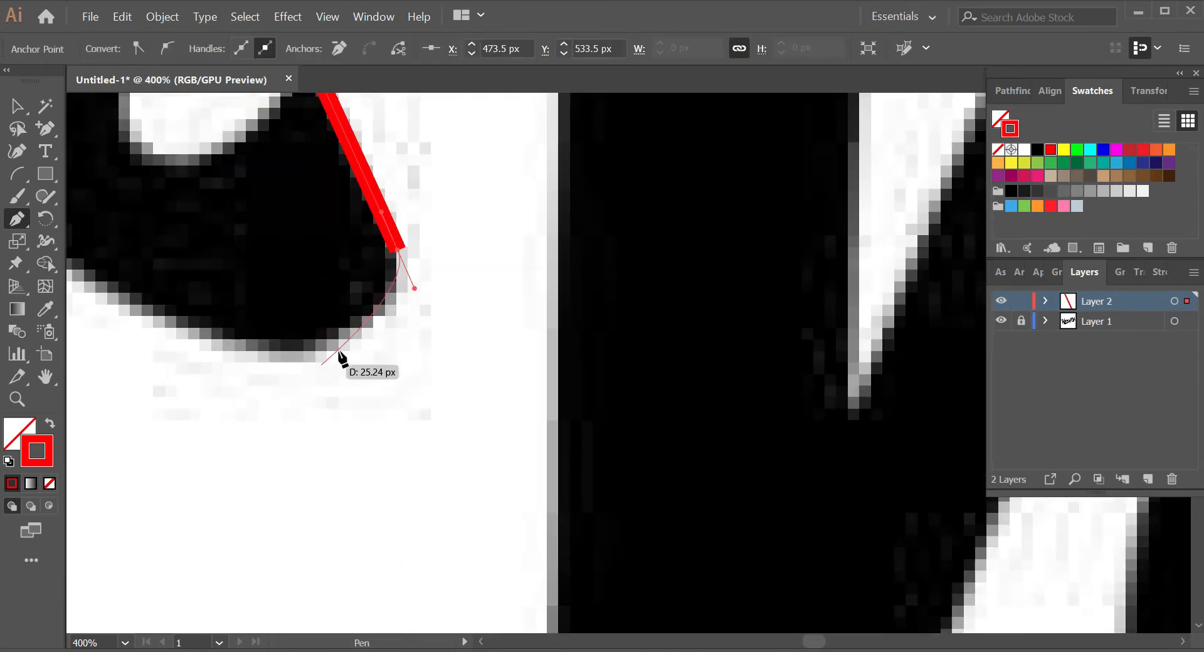
scroll(316, 351, "up", 1)
key("space")
left_click_drag(319, 352, 333, 400)
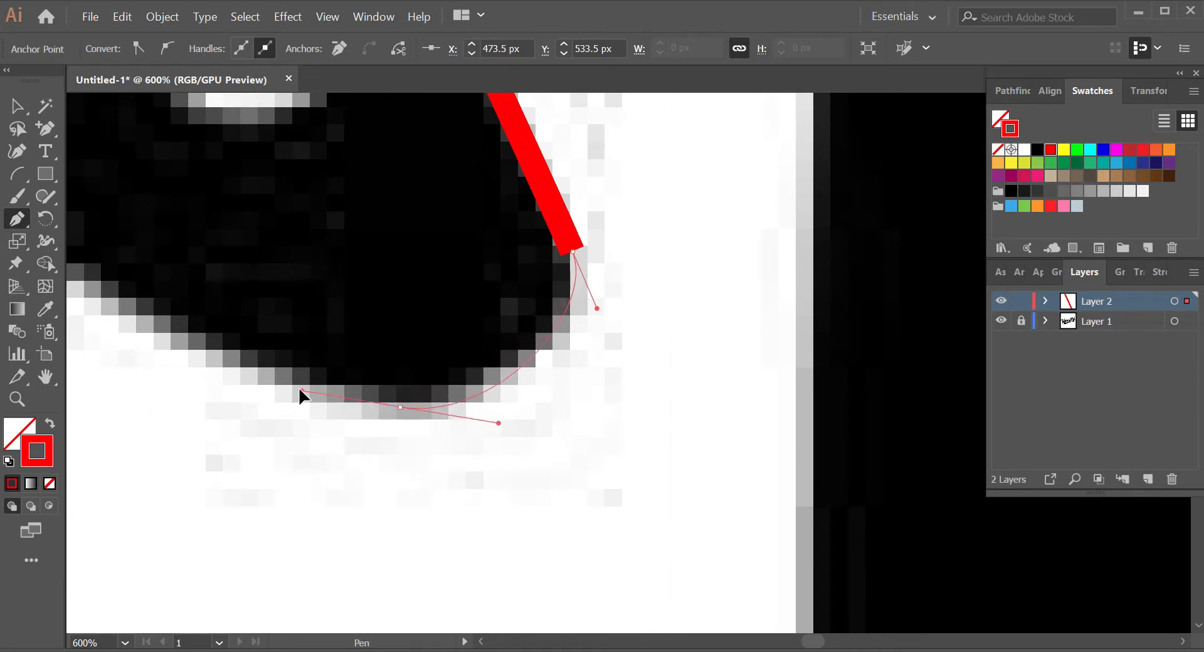
scroll(300, 389, "down", 2)
scroll(301, 386, "up", 1)
key("ctrl+z")
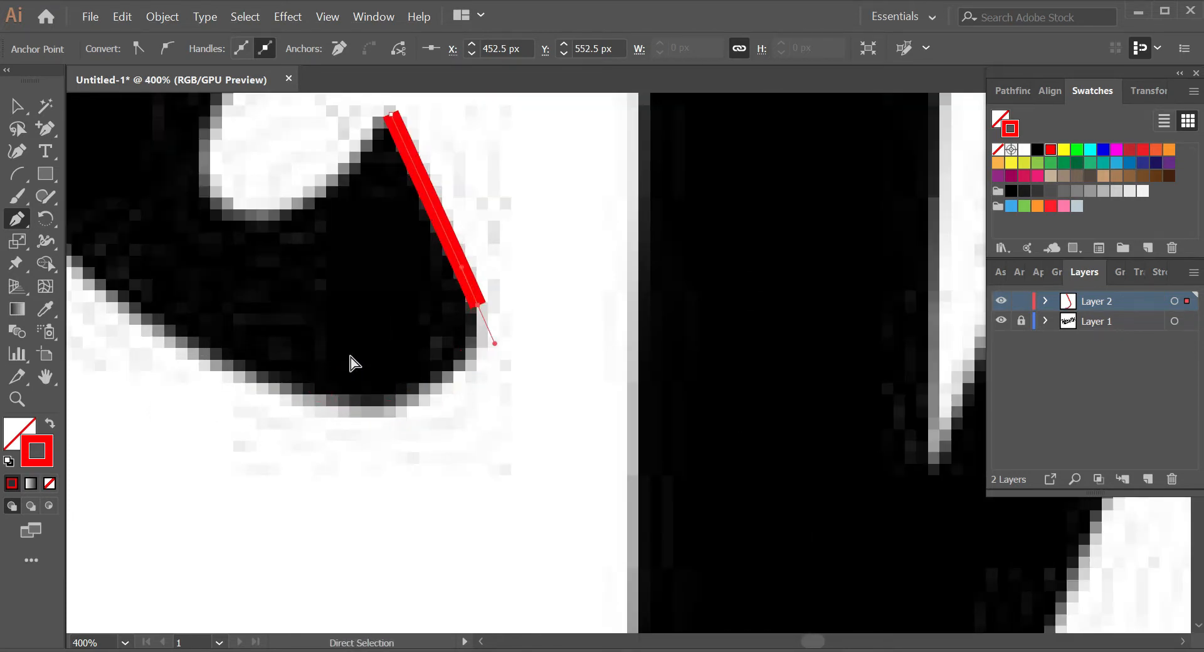
key("ctrl+z")
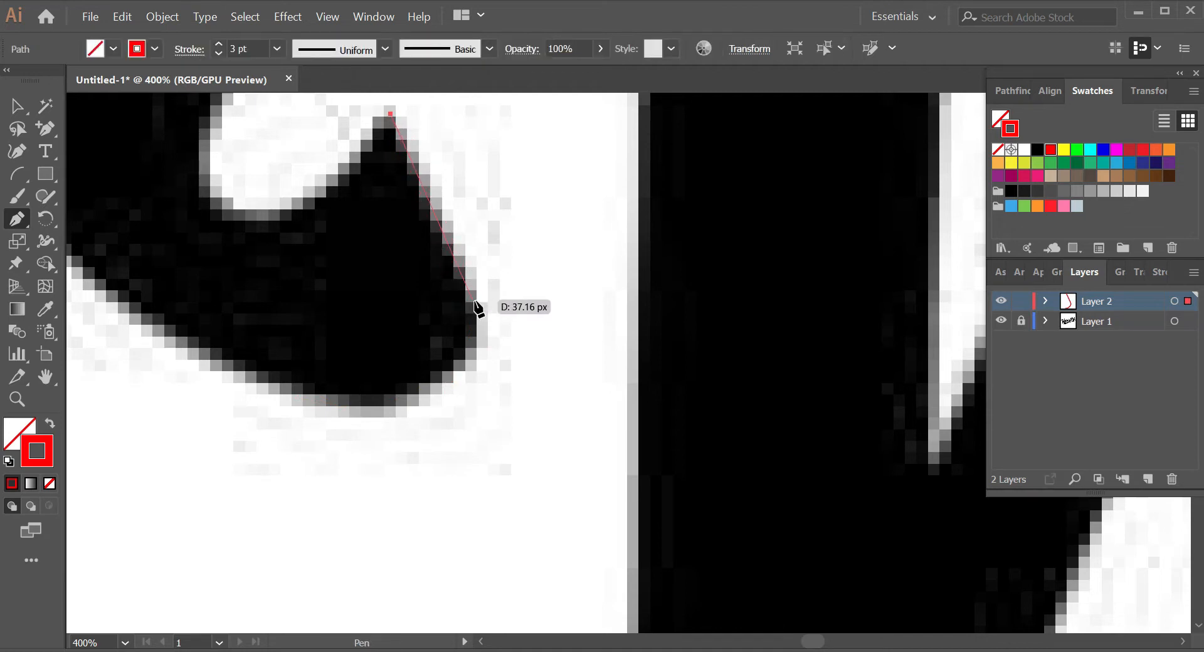
Step: Try two different end anchors with short handles for the hook's right-edge segment, undoing each one
left_click_drag(472, 300, 490, 339)
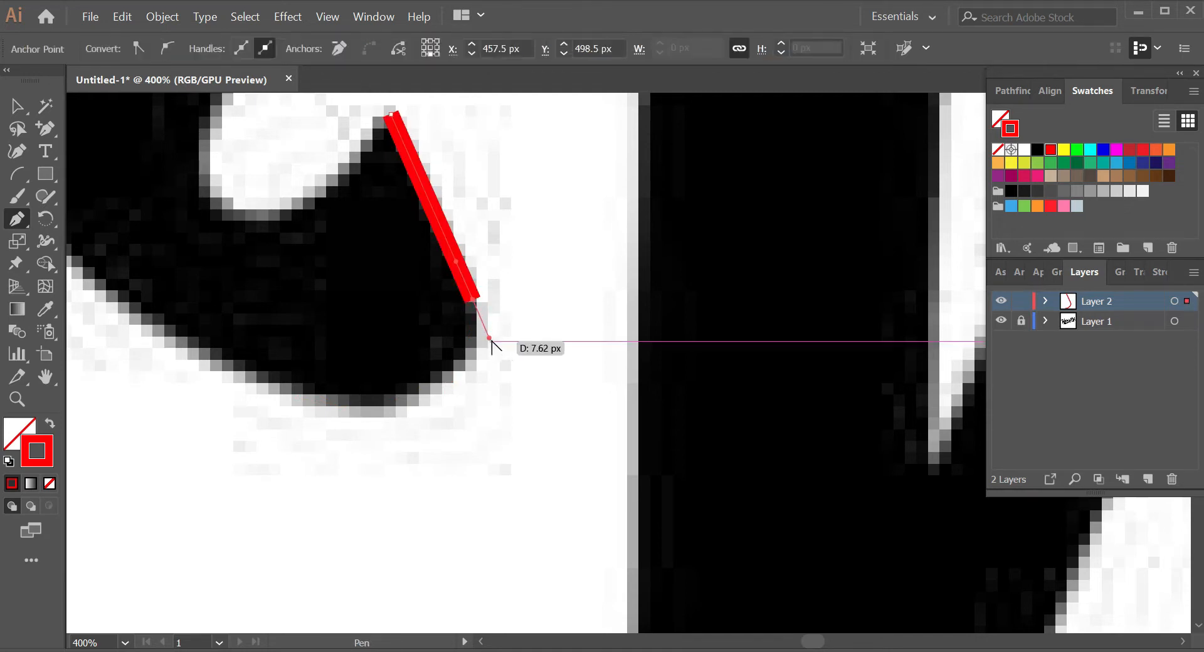
scroll(498, 339, "down", 2)
scroll(482, 342, "up", 2)
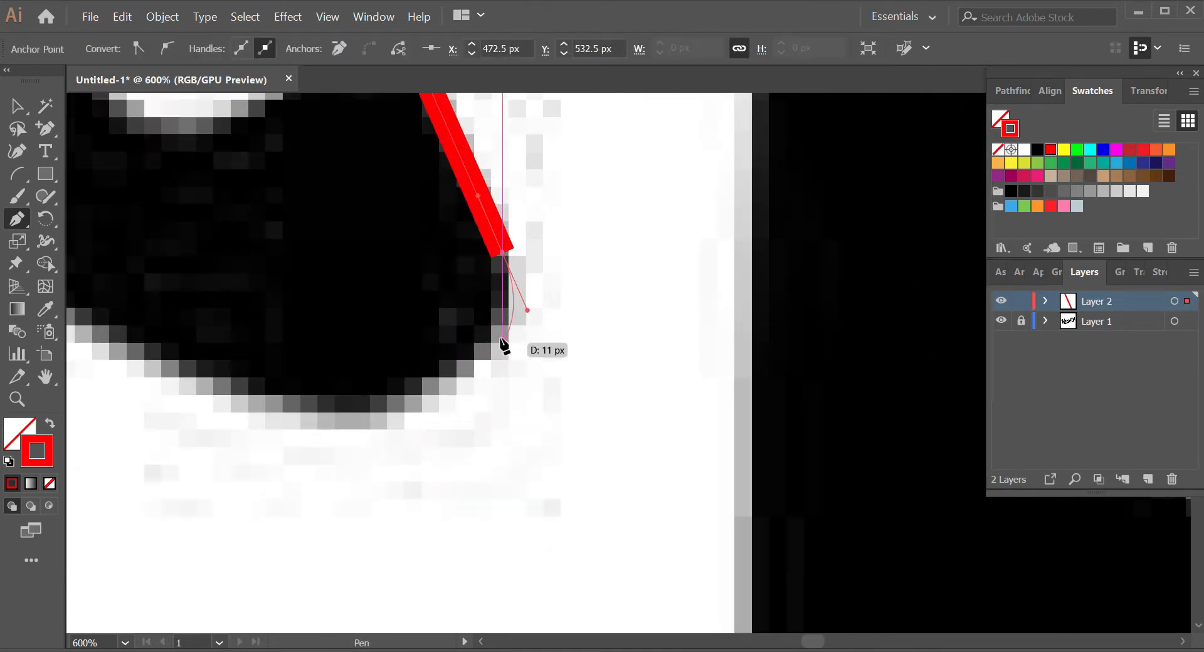
key("ctrl+z")
scroll(516, 279, "down", 2)
scroll(516, 279, "up", 1)
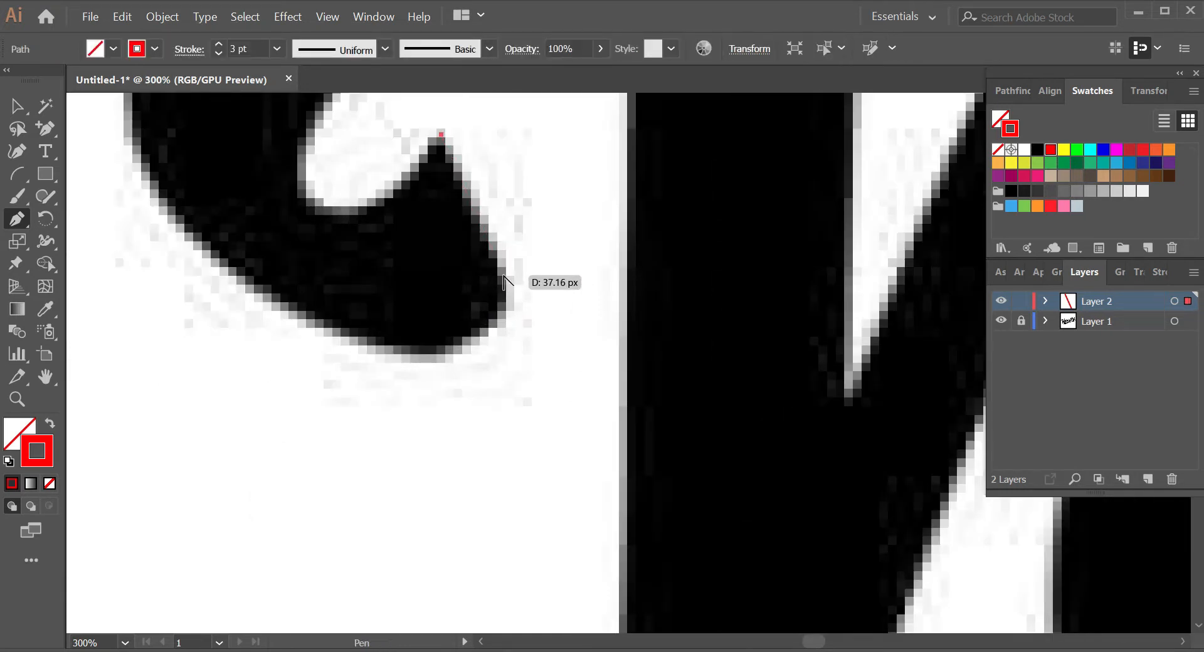
scroll(515, 279, "up", 2)
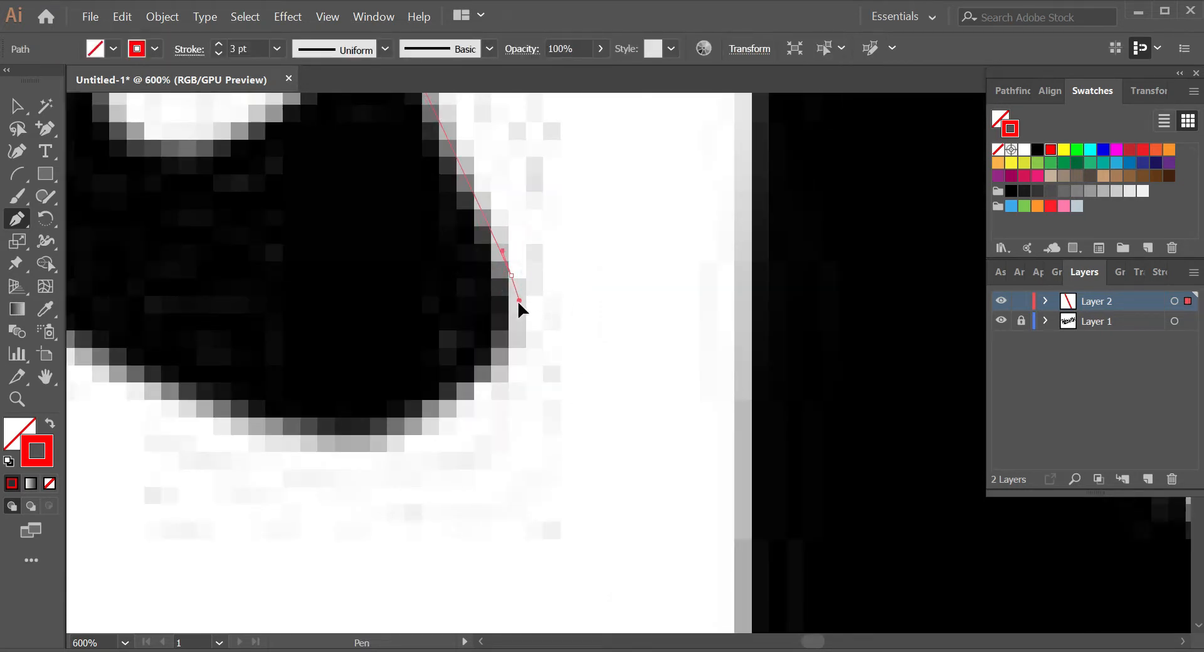
left_click(533, 318)
scroll(530, 320, "down", 1)
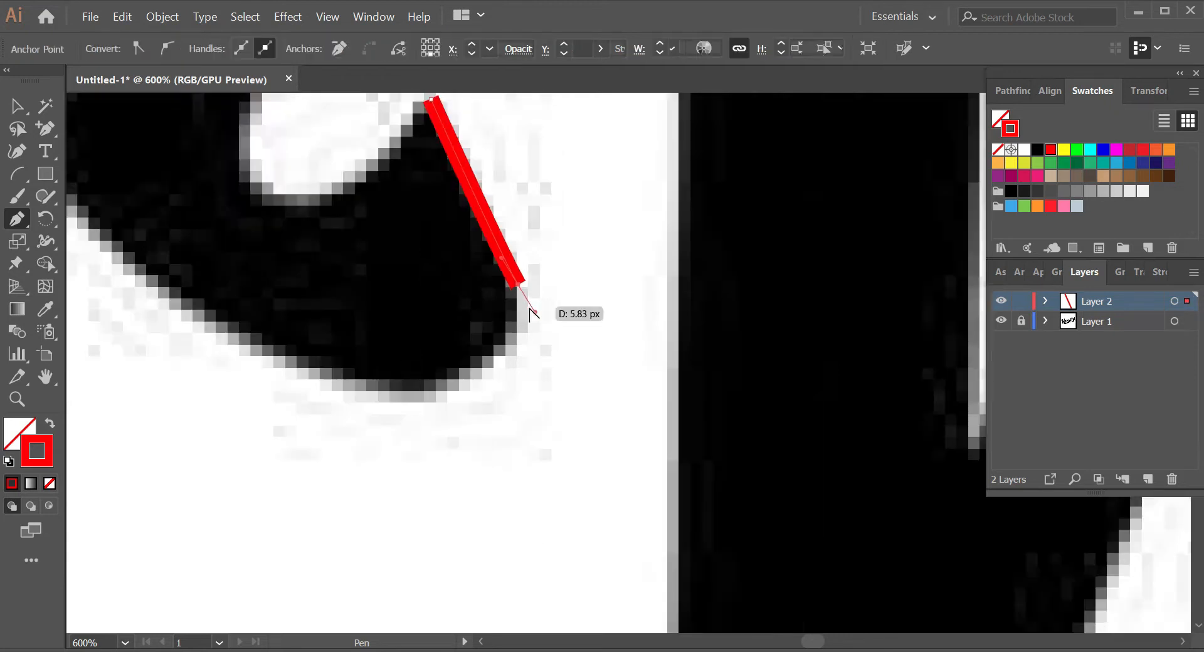
scroll(542, 326, "down", 2)
scroll(552, 336, "up", 2)
key("ctrl+z")
Step: Trace the hook's right edge from the tip to a smooth anchor at about X 473.5 px, Y 534.5 px
scroll(559, 356, "up", 2)
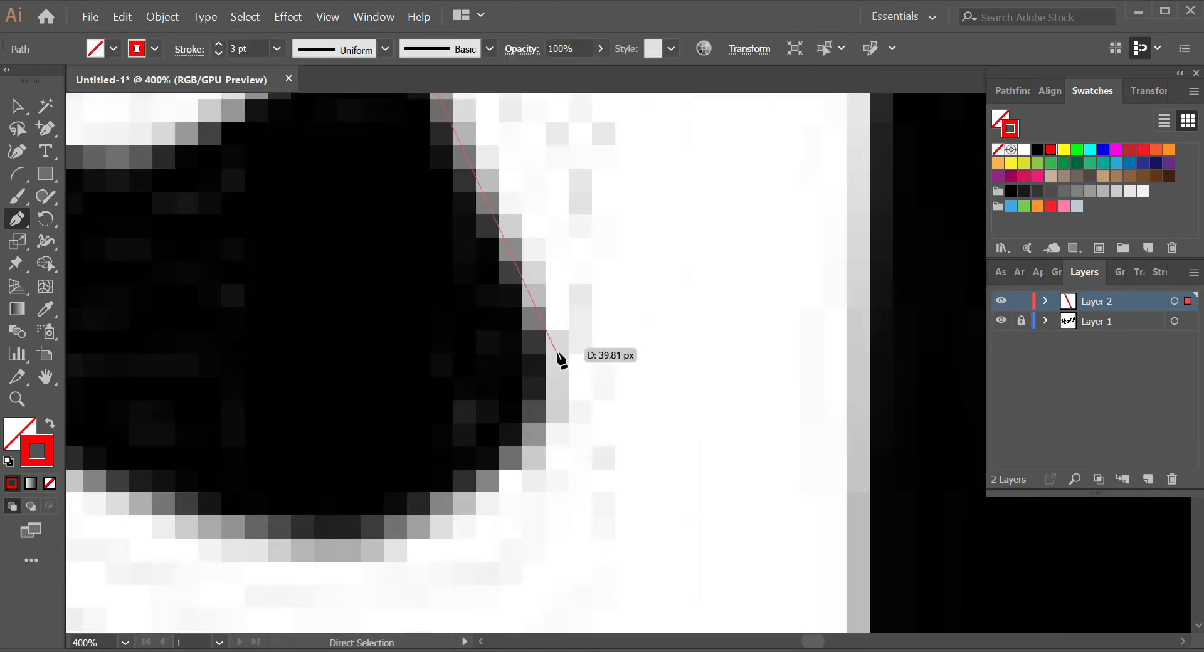
left_click(571, 389)
scroll(565, 385, "down", 3)
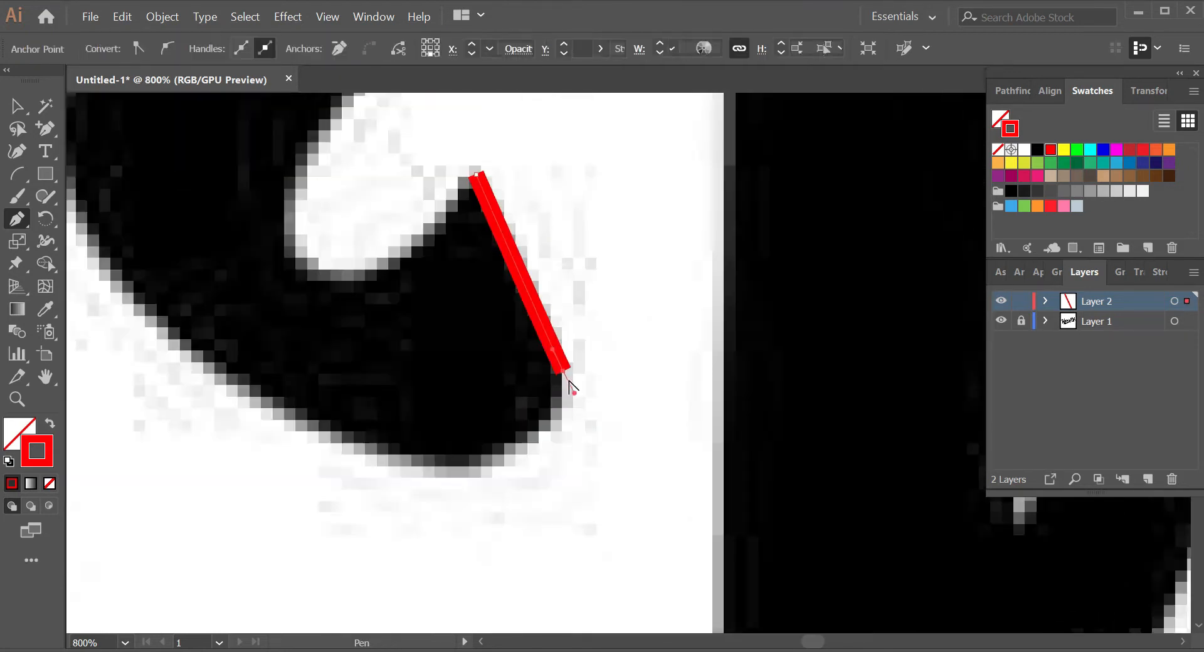
Step: Try to trace the hook's rounded bottom with one curve ending at about X 453.5 px, Y 552.5 px
scroll(583, 358, "up", 2)
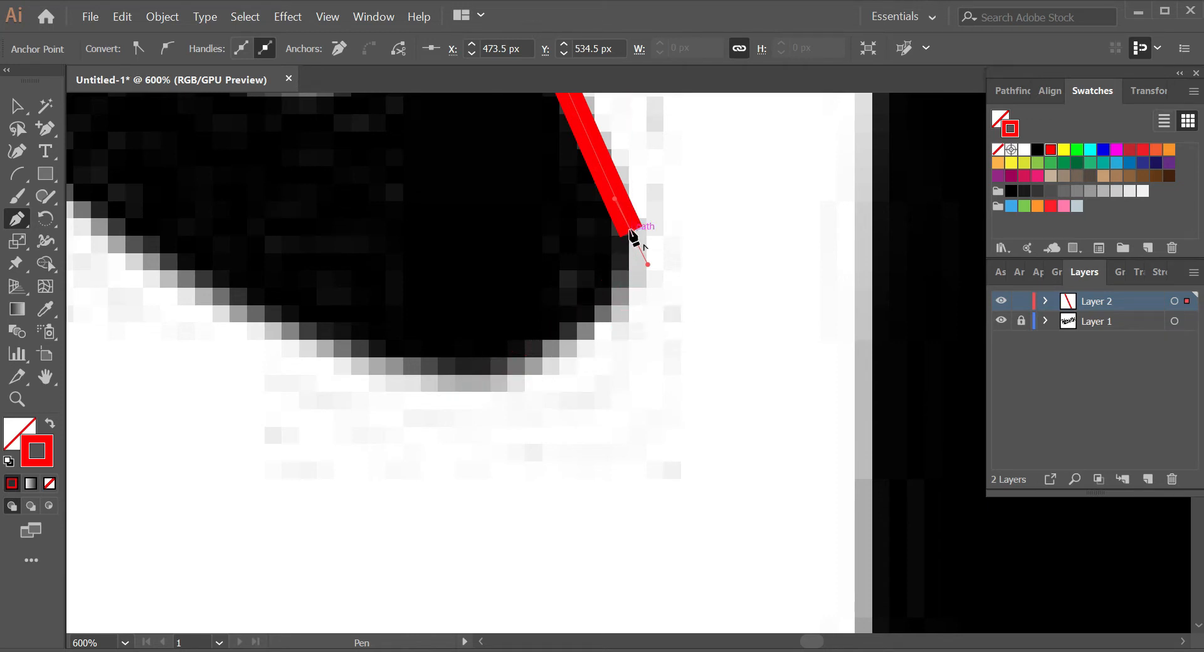
scroll(638, 313, "down", 2)
scroll(591, 335, "up", 2)
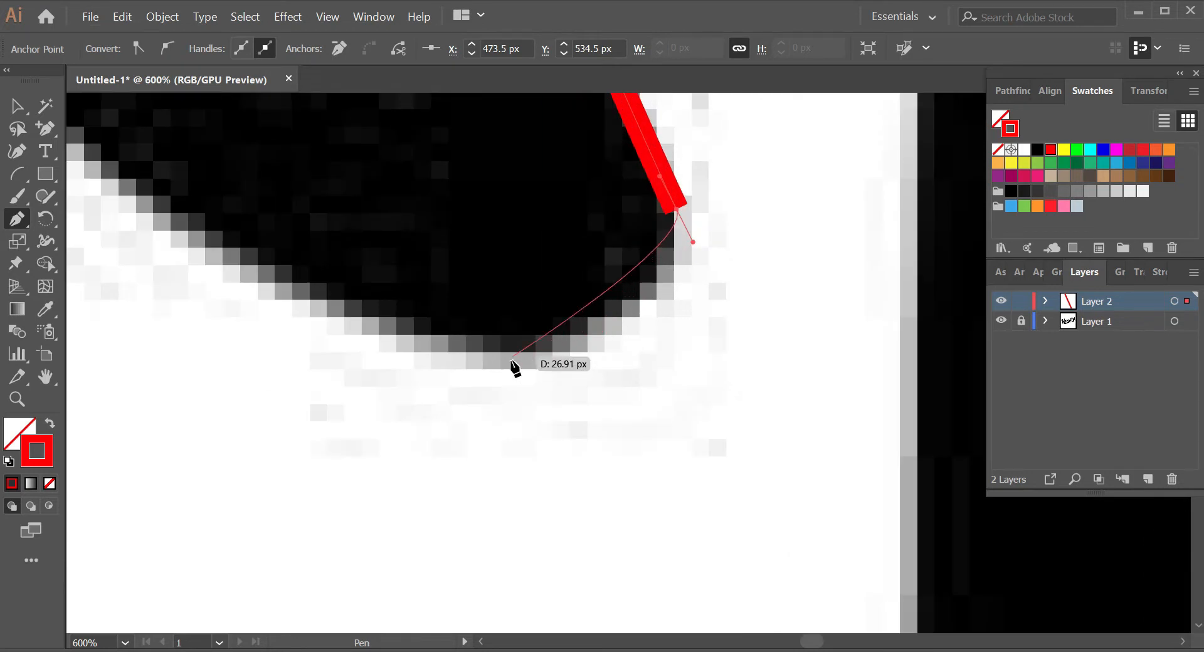
left_click_drag(512, 357, 468, 349)
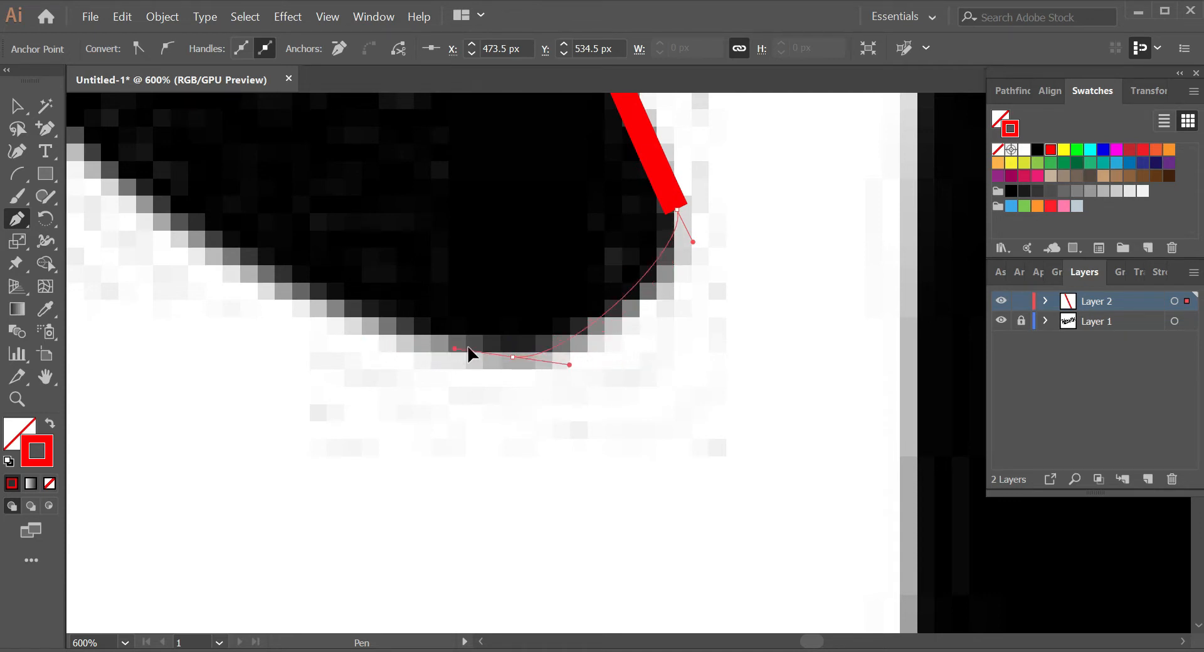
left_click_drag(385, 333, 375, 341)
Step: Try to extend the path along the hook's lower-left outer edge, and undo back to the right-edge anchor
scroll(375, 343, "down", 3)
left_click_drag(315, 297, 505, 454)
scroll(453, 442, "up", 1)
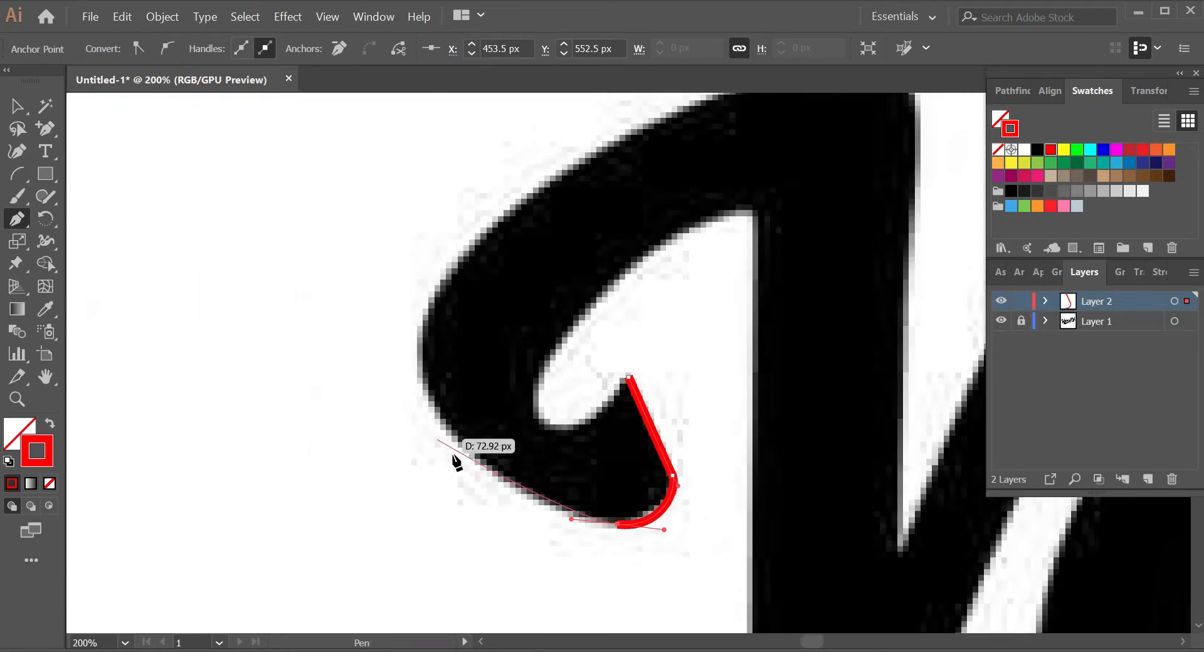
scroll(498, 492, "up", 2)
left_click_drag(525, 503, 491, 493)
scroll(473, 440, "down", 1)
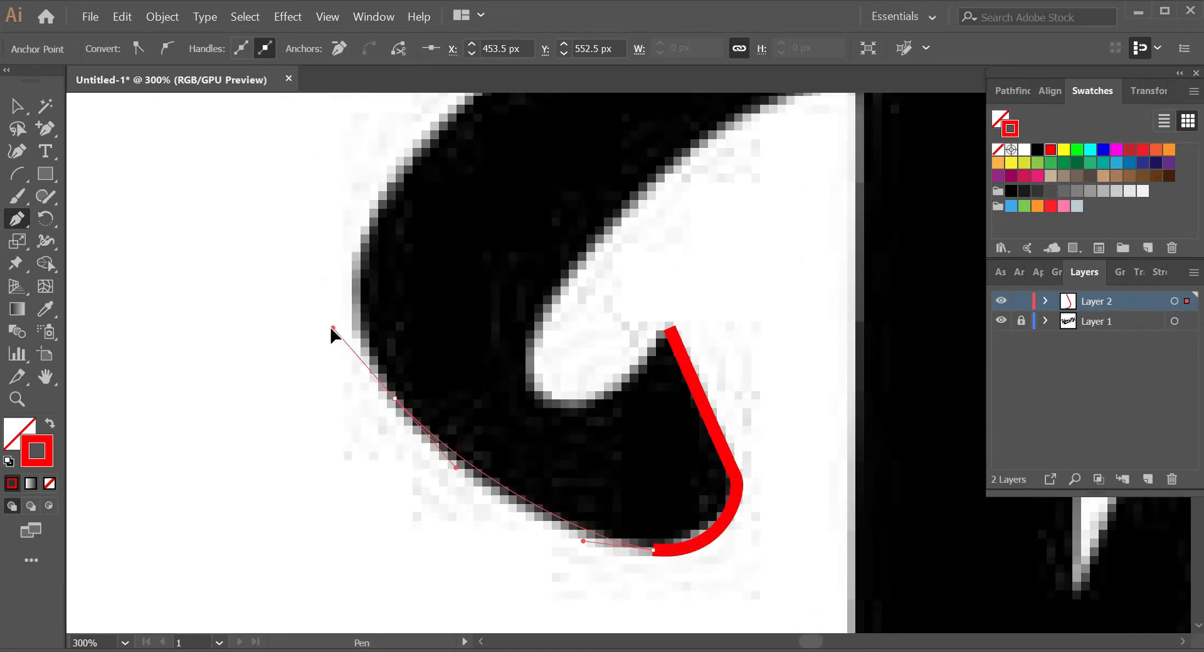
left_click_drag(326, 299, 327, 302)
scroll(483, 438, "up", 3)
key("ctrl+z")
key("ctrl+z")
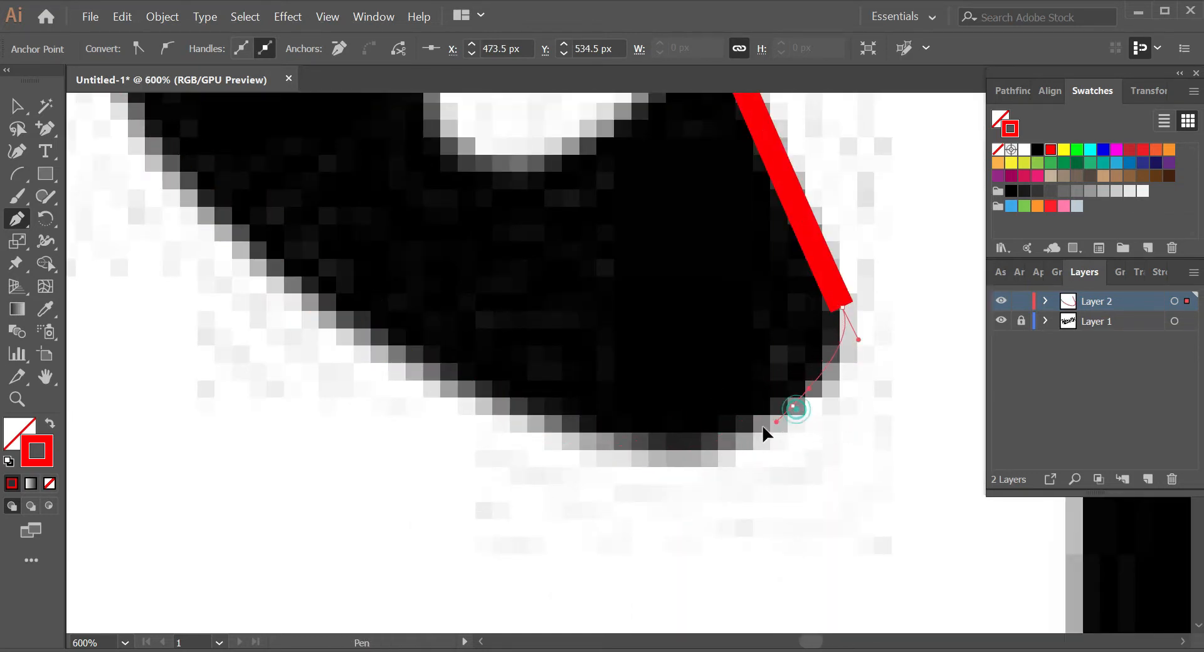
Step: Try to trace the hook's rounded bottom in shorter curves with an intermediate anchor, and undo them
left_click_drag(750, 439, 753, 442)
key("ctrl+z")
left_click_drag(803, 408, 803, 407)
scroll(802, 406, "down", 2)
scroll(803, 406, "up", 1)
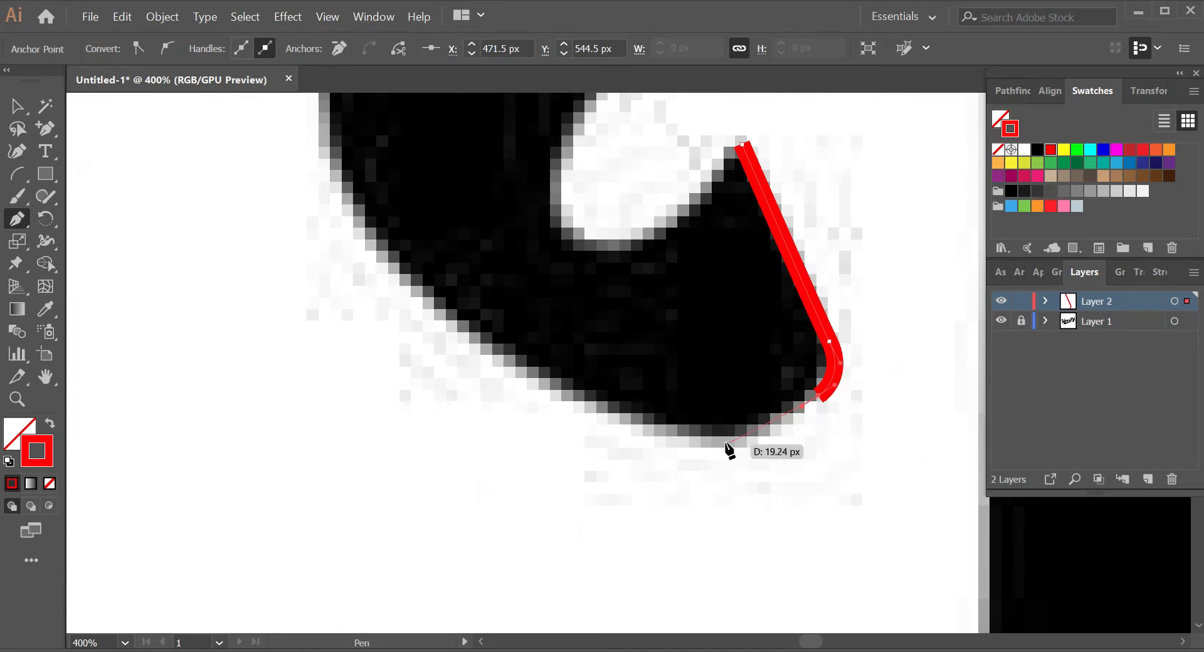
left_click_drag(627, 429, 628, 428)
scroll(633, 429, "down", 1)
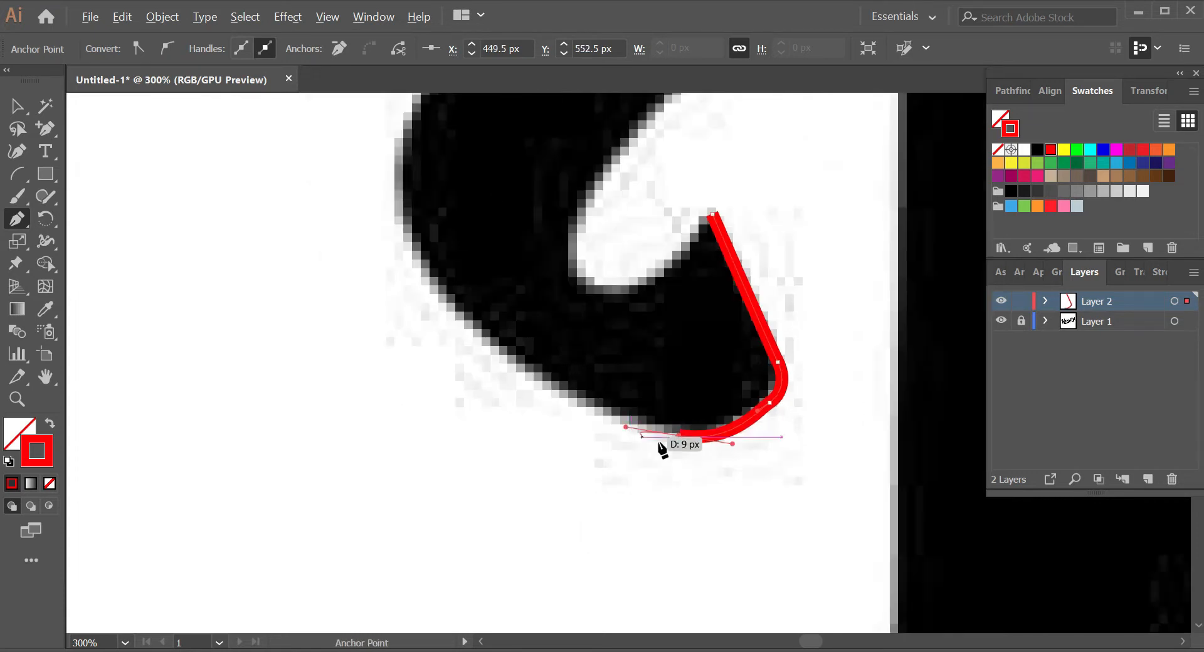
scroll(667, 442, "up", 2)
key("ctrl+z")
key("ctrl+z")
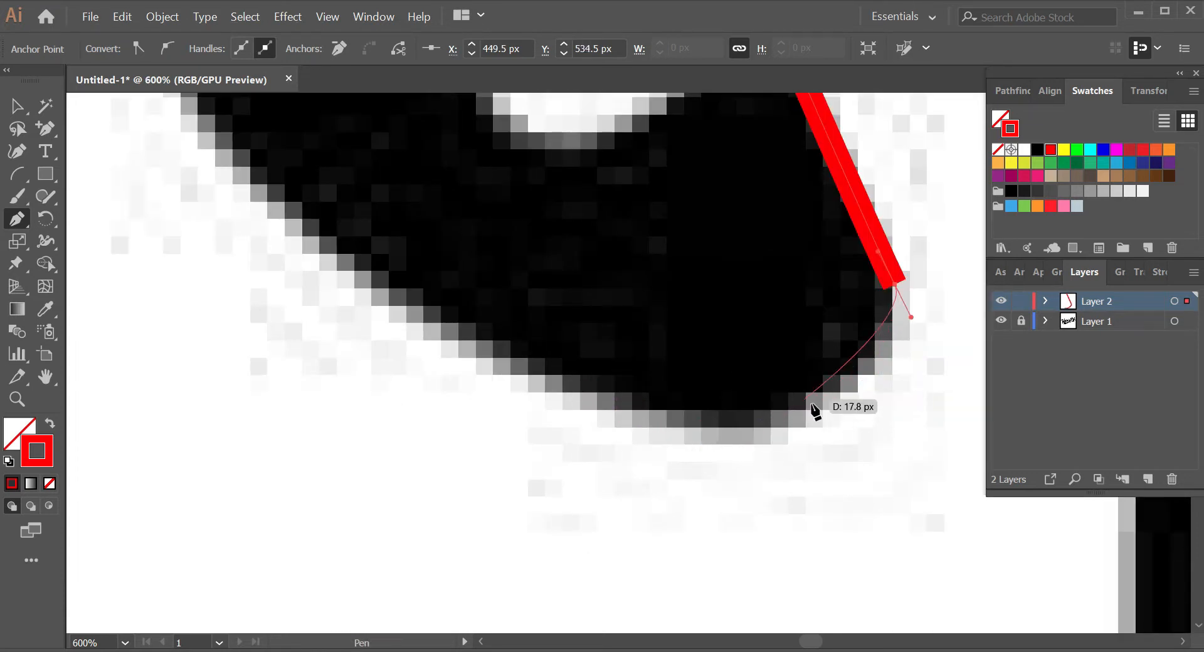
Step: Try curves through about X 458.5, Y 552.5 px and X 414.5, Y 537.5 px along the hook's lower edge, and undo them
left_click_drag(771, 432, 676, 460)
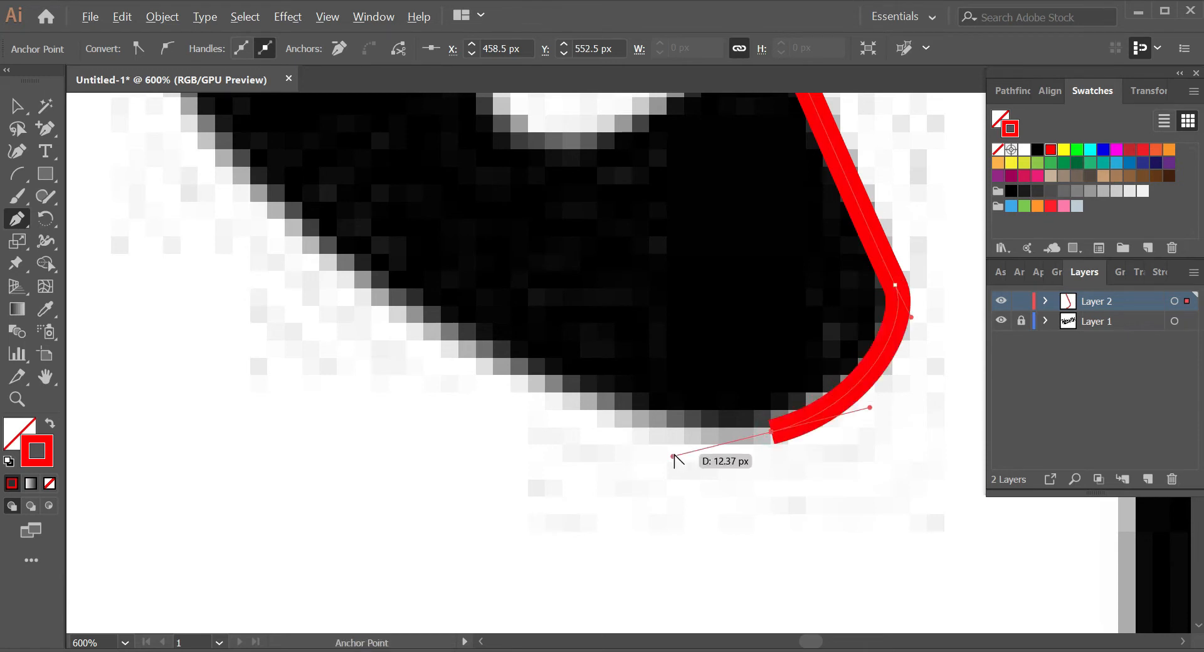
scroll(653, 422, "down", 2)
scroll(551, 403, "up", 1)
left_click_drag(515, 367, 509, 367)
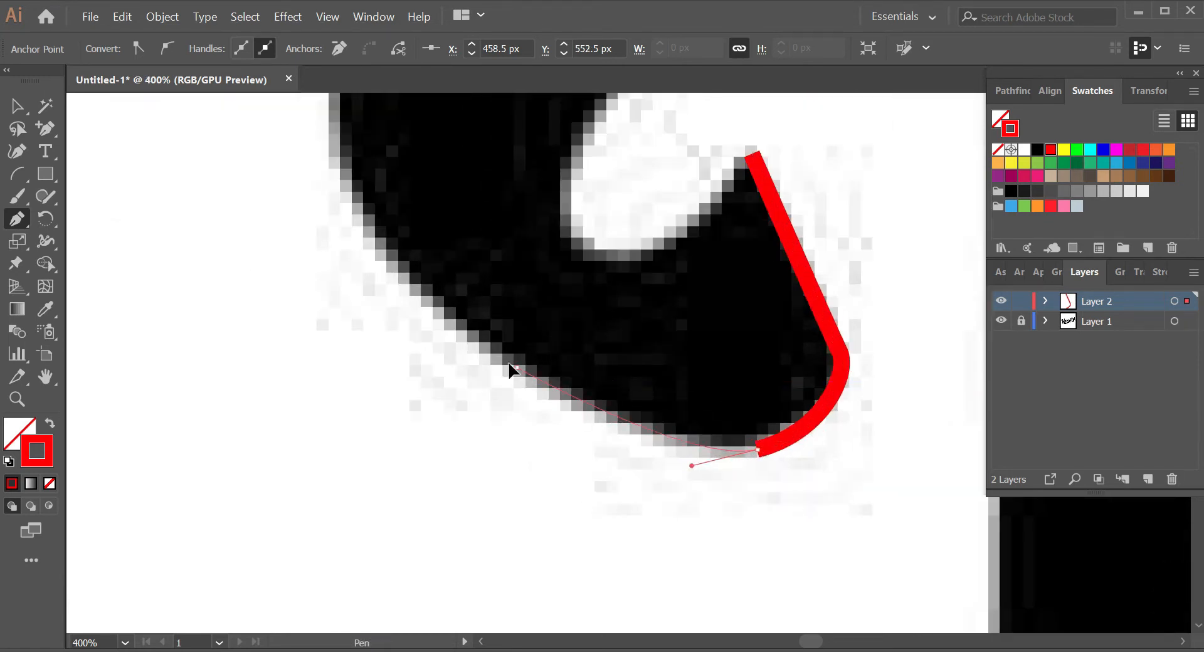
left_click_drag(429, 313, 429, 313)
scroll(428, 301, "down", 1)
left_click_drag(373, 249, 432, 304)
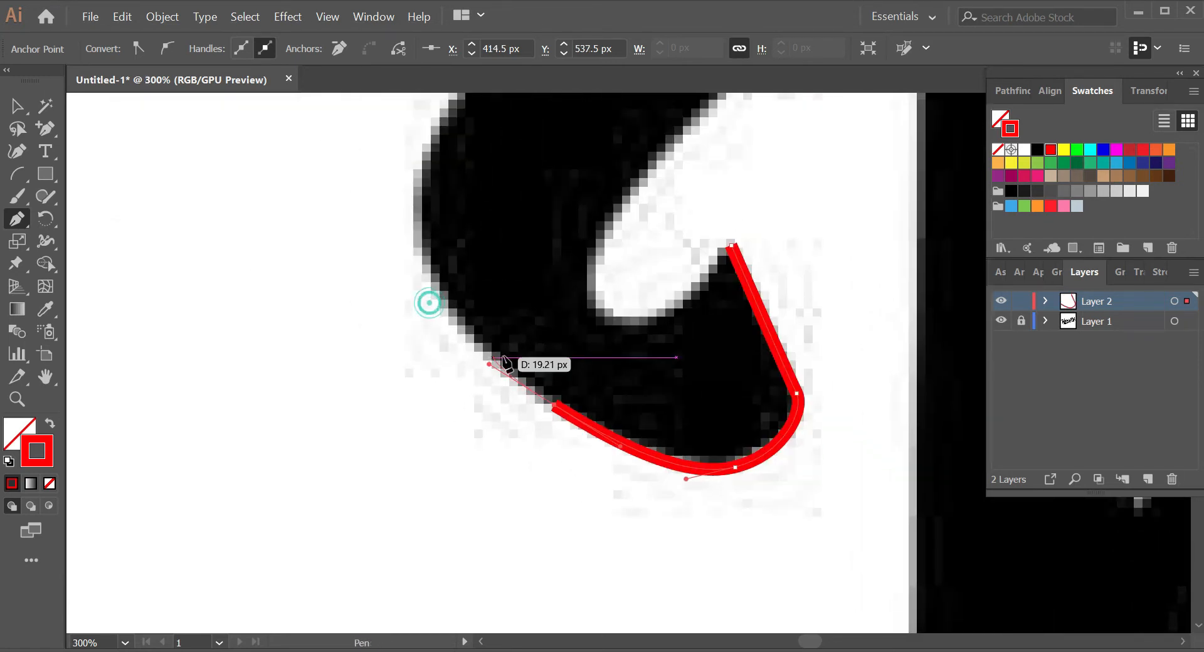
scroll(471, 300, "up", 1)
scroll(414, 267, "down", 1)
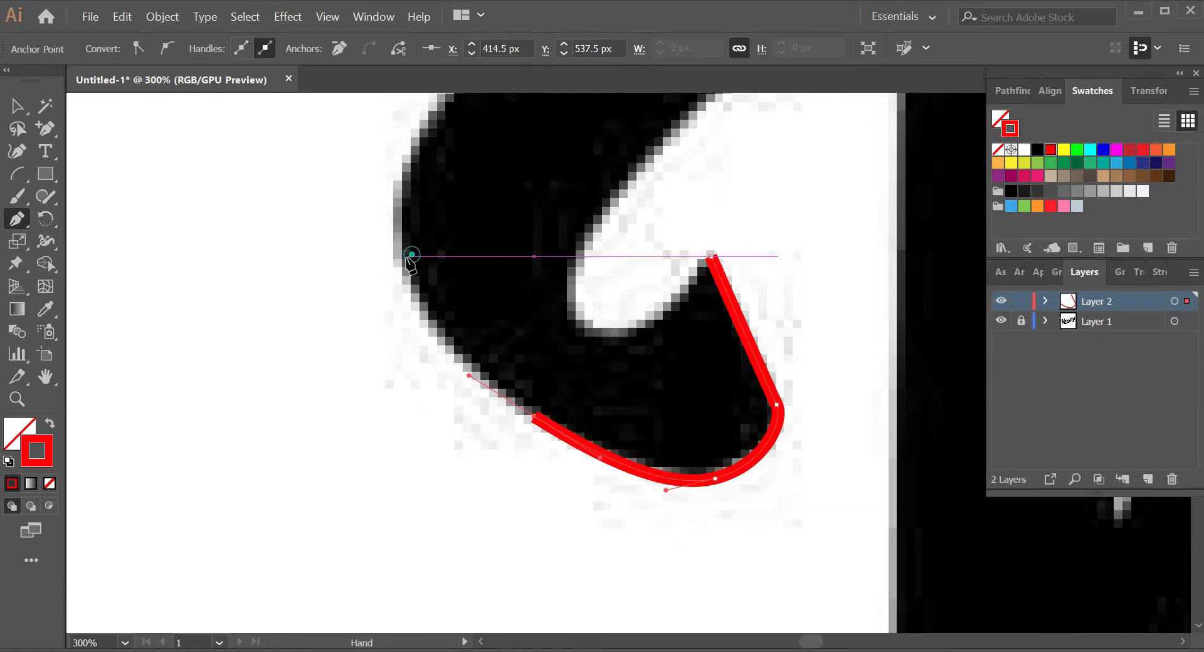
key("ctrl+z")
Step: Trace the hook's bottom to about X 457.5, Y 552.5 px, and its lower-left outer edge to about X 393.5, Y 519.5 px
scroll(596, 382, "down", 1)
scroll(632, 447, "up", 3)
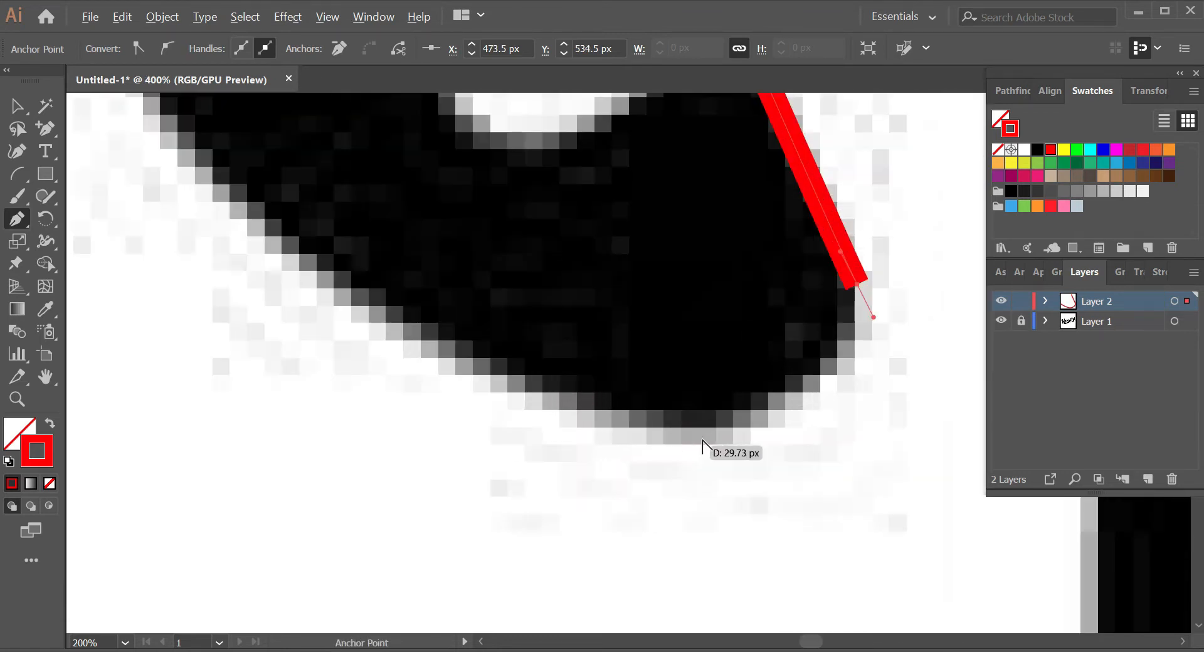
left_click_drag(726, 432, 636, 444)
scroll(634, 443, "down", 3)
scroll(570, 415, "up", 1)
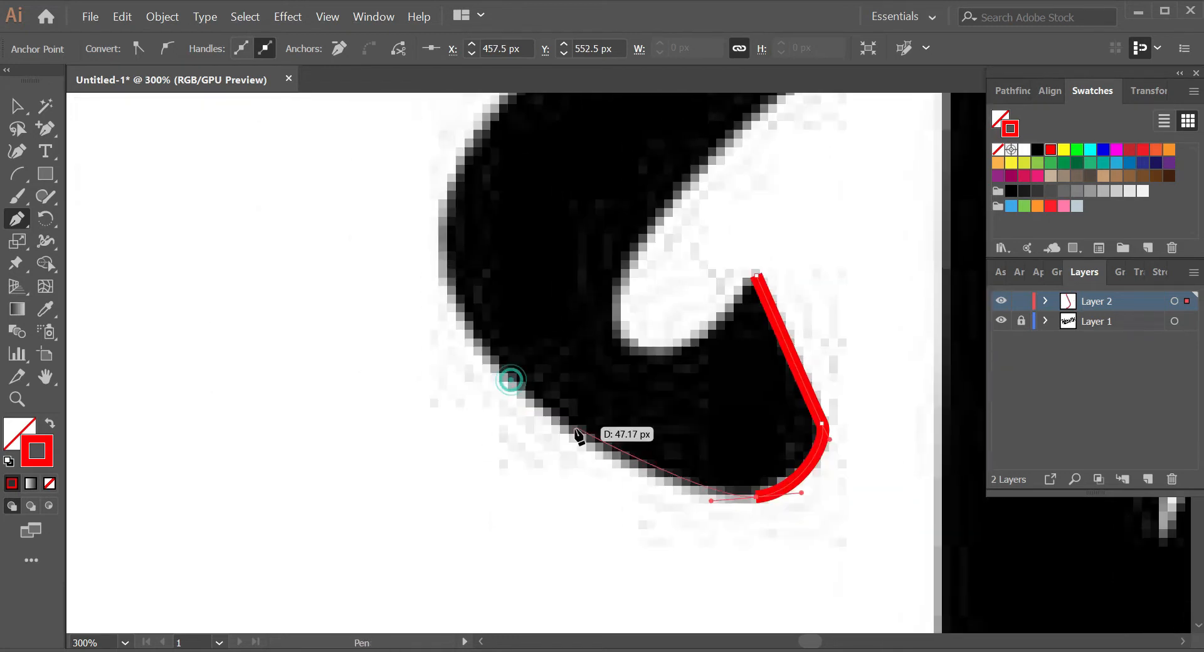
left_click_drag(494, 364, 331, 412)
Step: Continue the curve around the V's outer left bulge to an anchor on its upper edge at about X 498.5, Y 392.5 px
key("space")
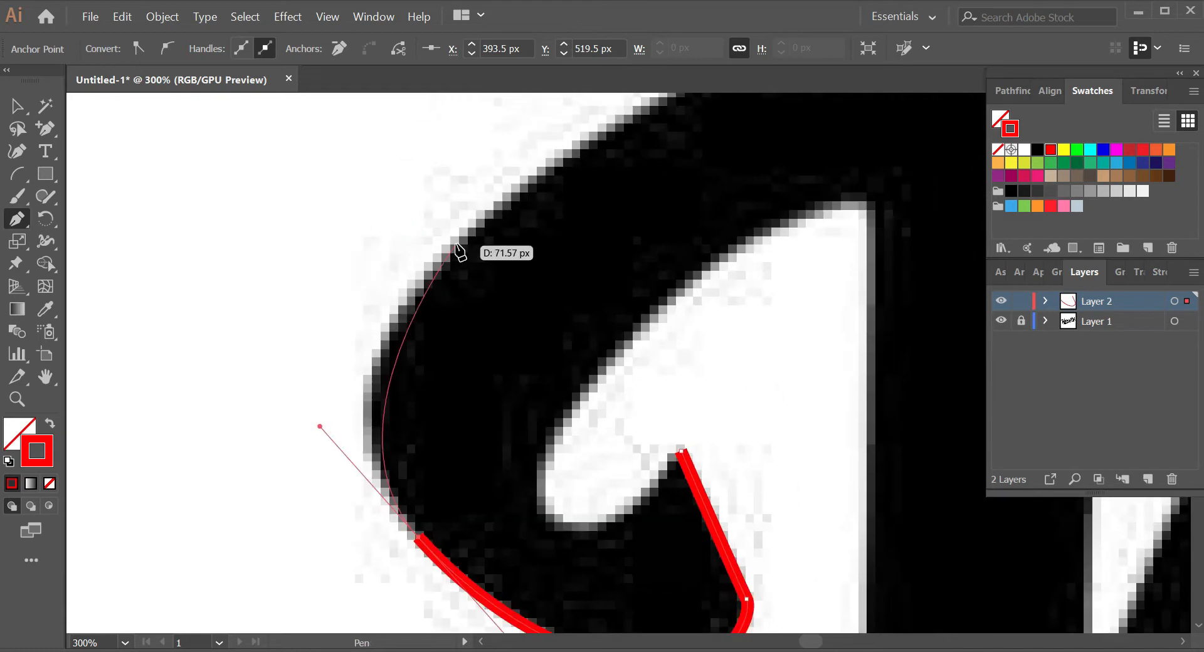
left_click_drag(531, 169, 267, 305)
key("space")
left_click_drag(577, 158, 716, 191)
Step: Extend the path across the top of the V's left stroke to an anchor at about X 562.5, Y 399.5 px
scroll(719, 111, "down", 3)
key("ctrl+plus")
key("ctrl+plus")
key("ctrl+plus")
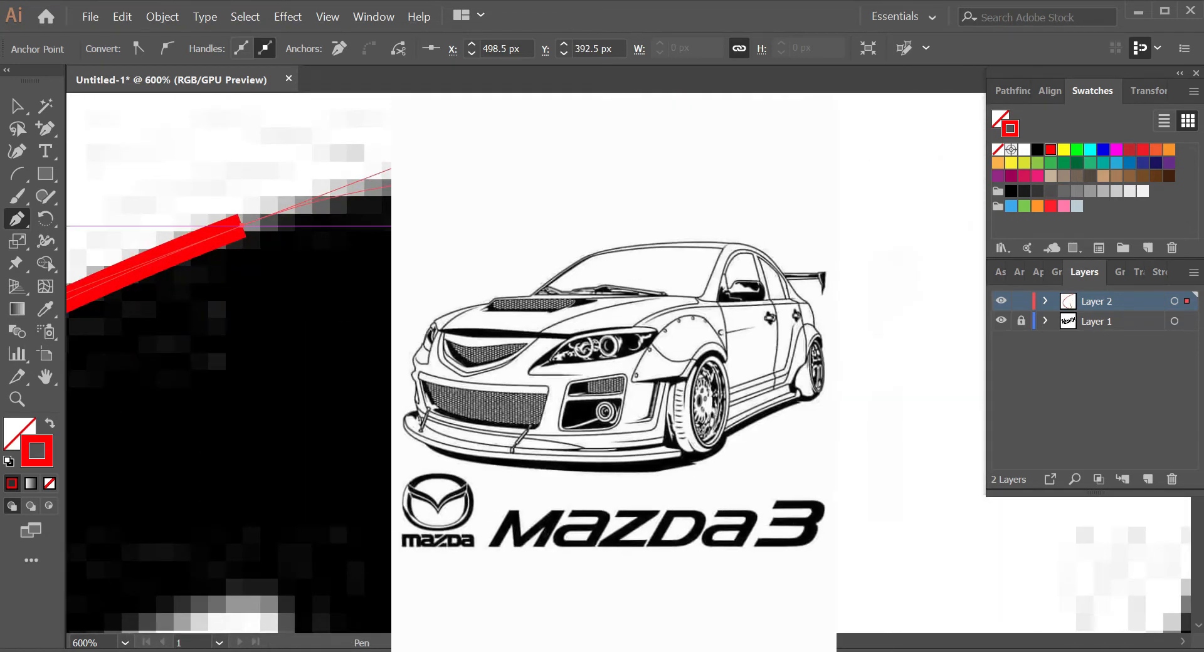
scroll(757, 244, "down", 2)
scroll(758, 244, "up", 1)
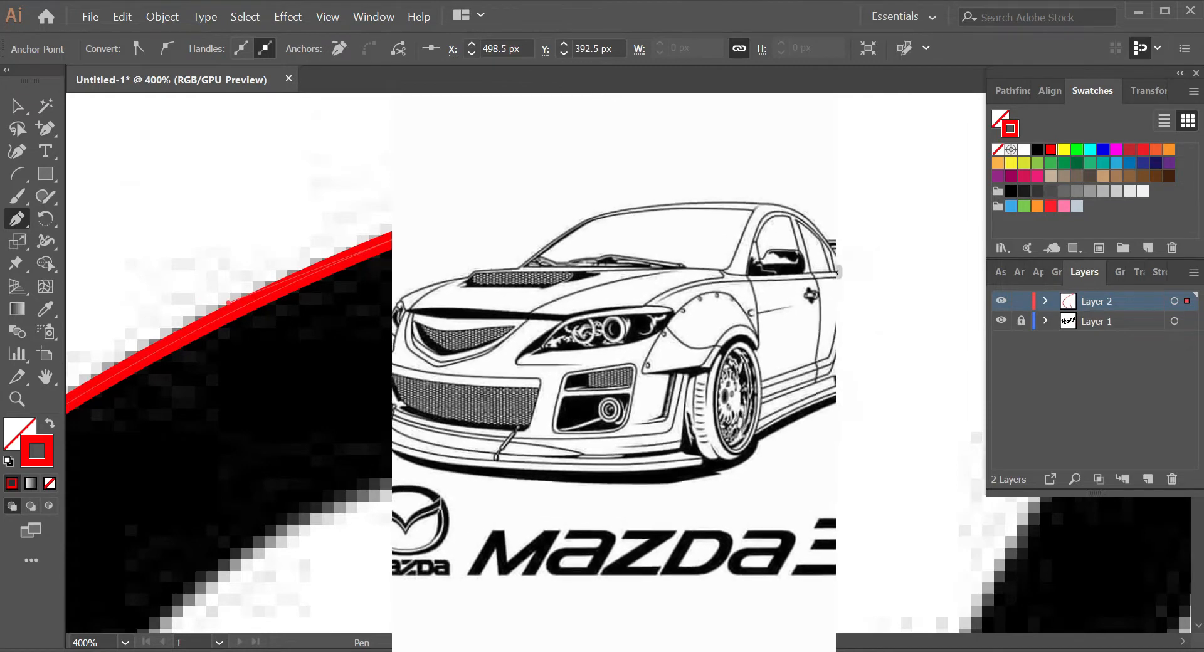
left_click(759, 245)
scroll(758, 245, "down", 5)
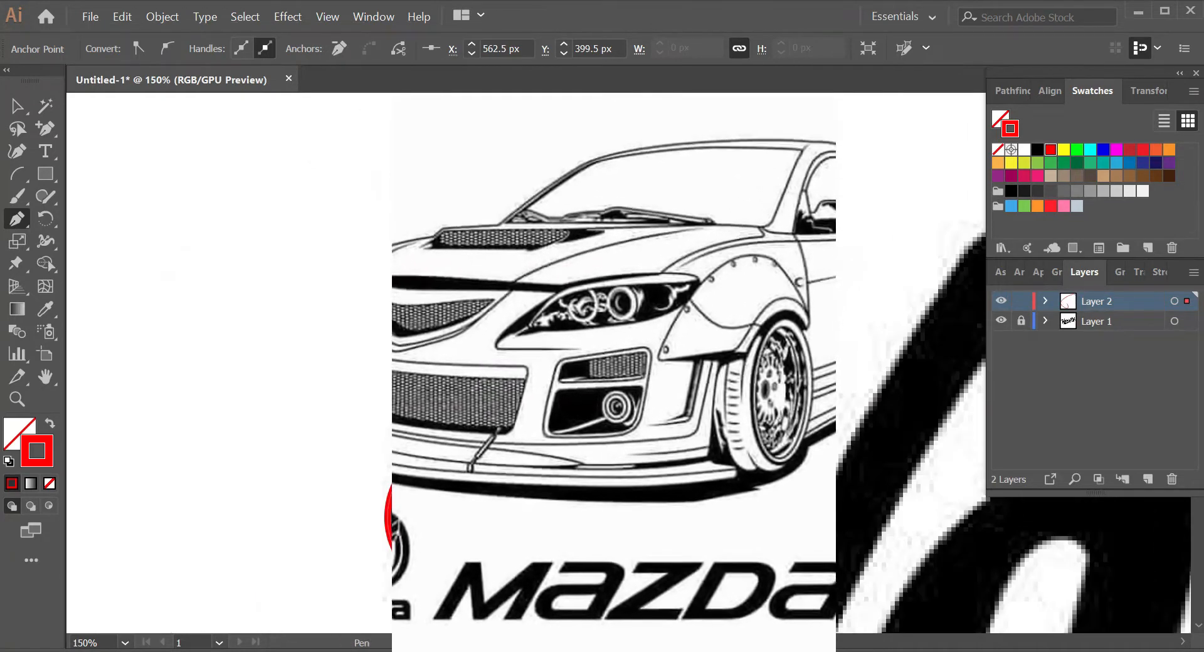
Step: Continue the path to the V's inner notch at about X 556.5, Y 561.5 px, and up the right stroke to about X 669.5, Y 353.5 px
scroll(725, 313, "up", 3)
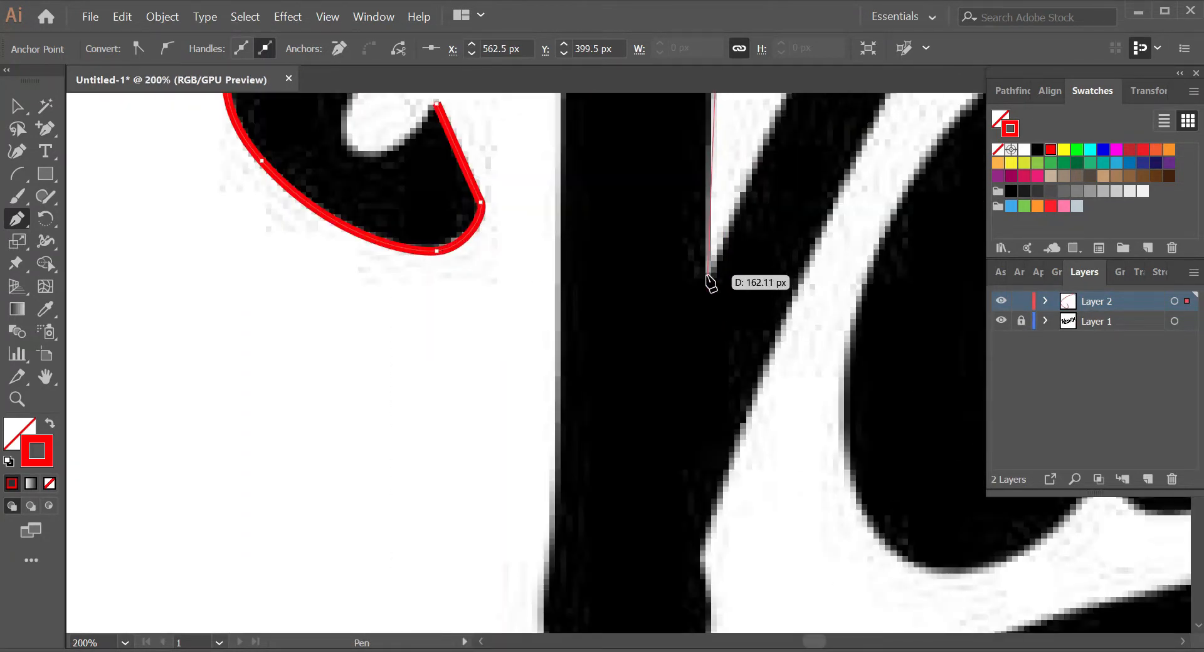
left_click(708, 276)
scroll(652, 270, "up", 6)
scroll(652, 269, "right", 4)
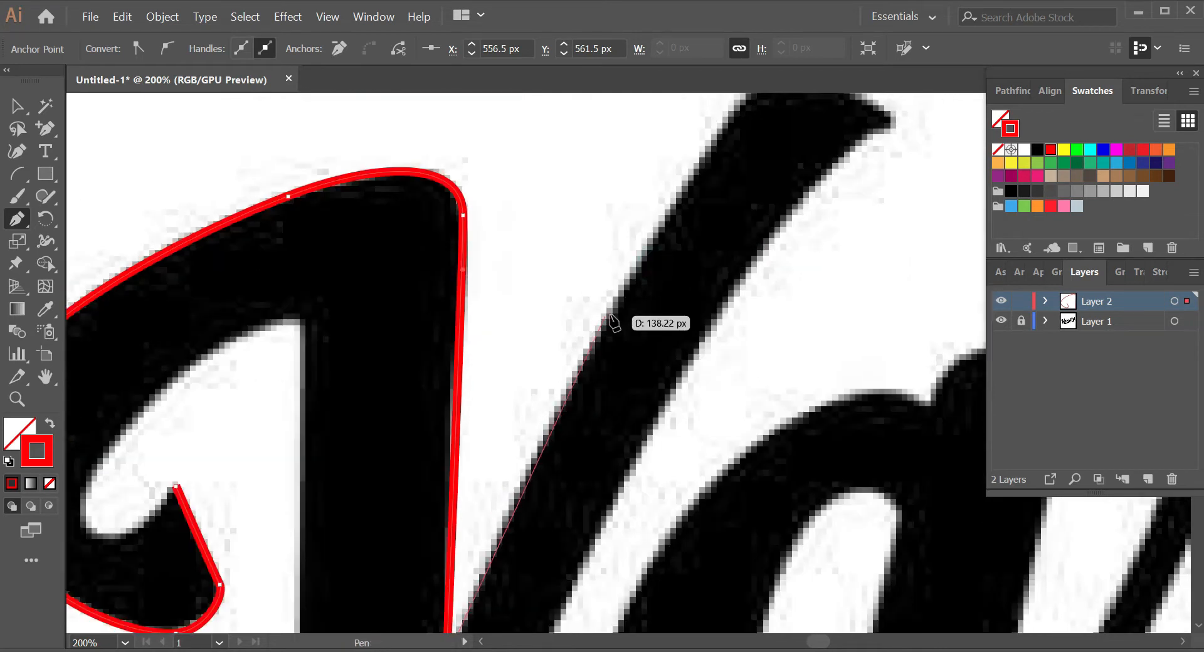
left_click_drag(610, 315, 469, 399)
key("space")
scroll(469, 400, "up", 1)
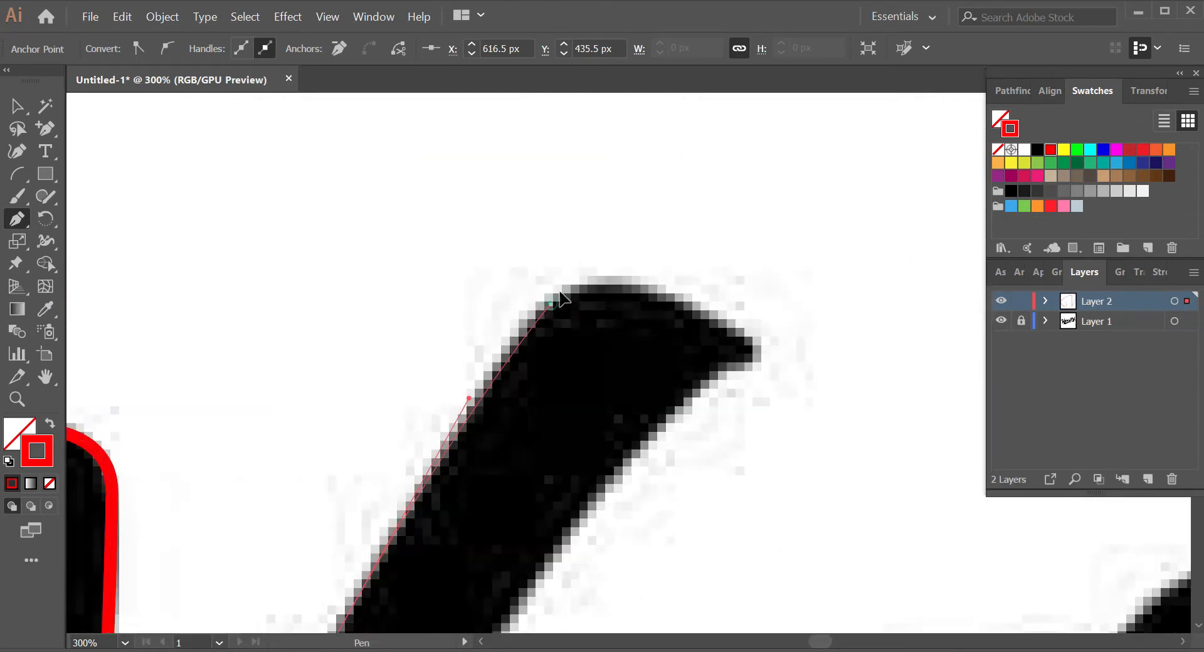
scroll(582, 282, "up", 2)
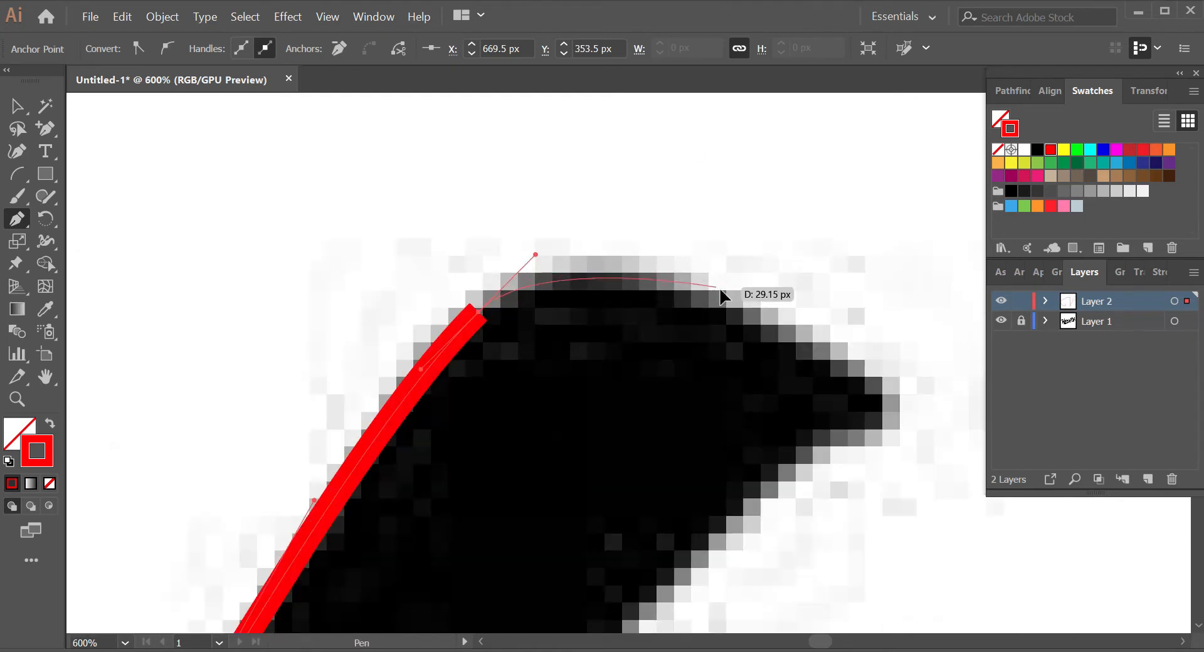
Step: Trace the right stroke's top to its tip at about X 720.5, Y 365.5 px, and its underside to about X 699.5, Y 380.5 px
left_click_drag(720, 295, 807, 329)
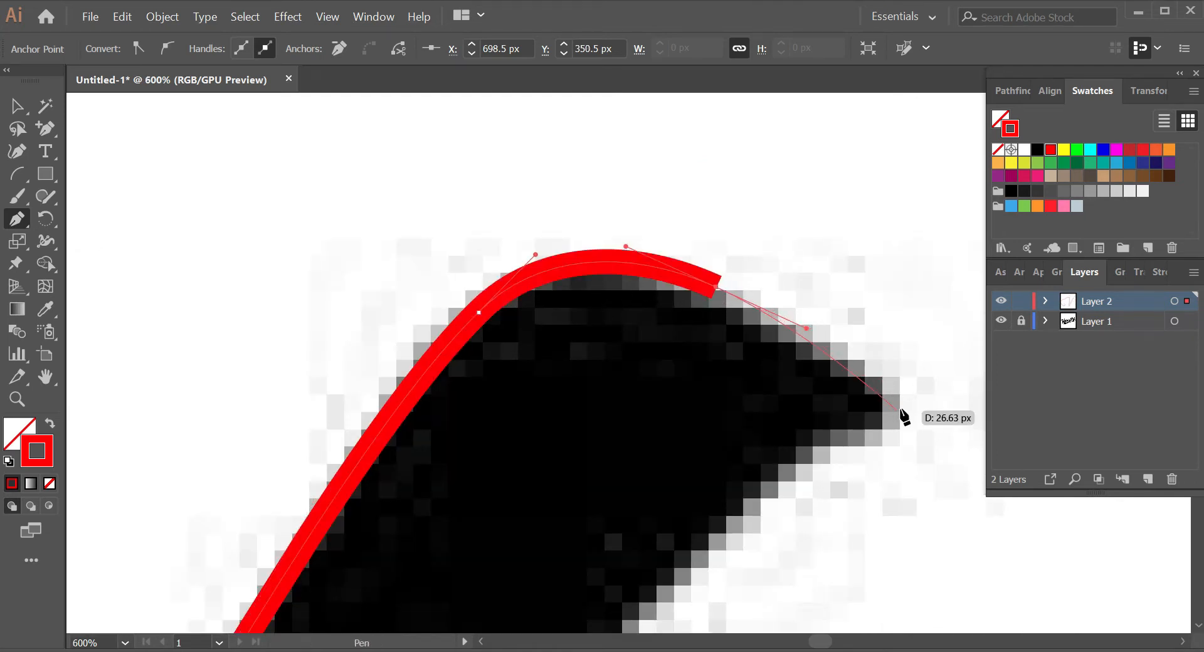
left_click(899, 411)
scroll(886, 402, "down", 3)
key("space")
left_click_drag(877, 459, 799, 252)
scroll(775, 220, "up", 3)
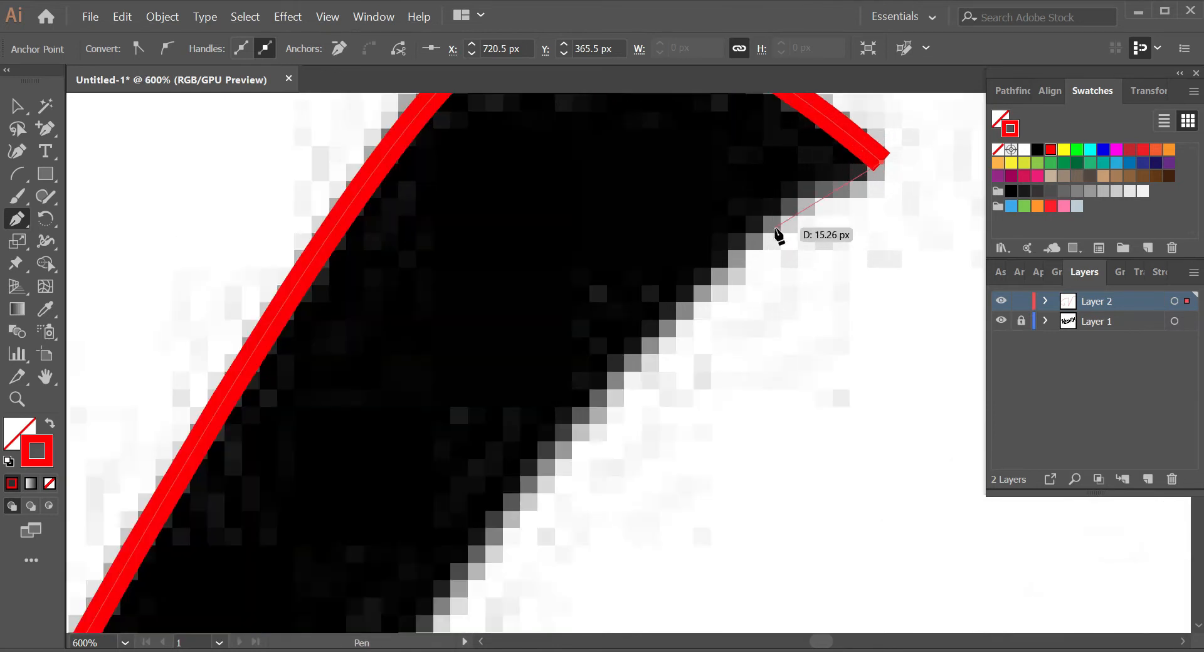
left_click_drag(709, 285, 680, 302)
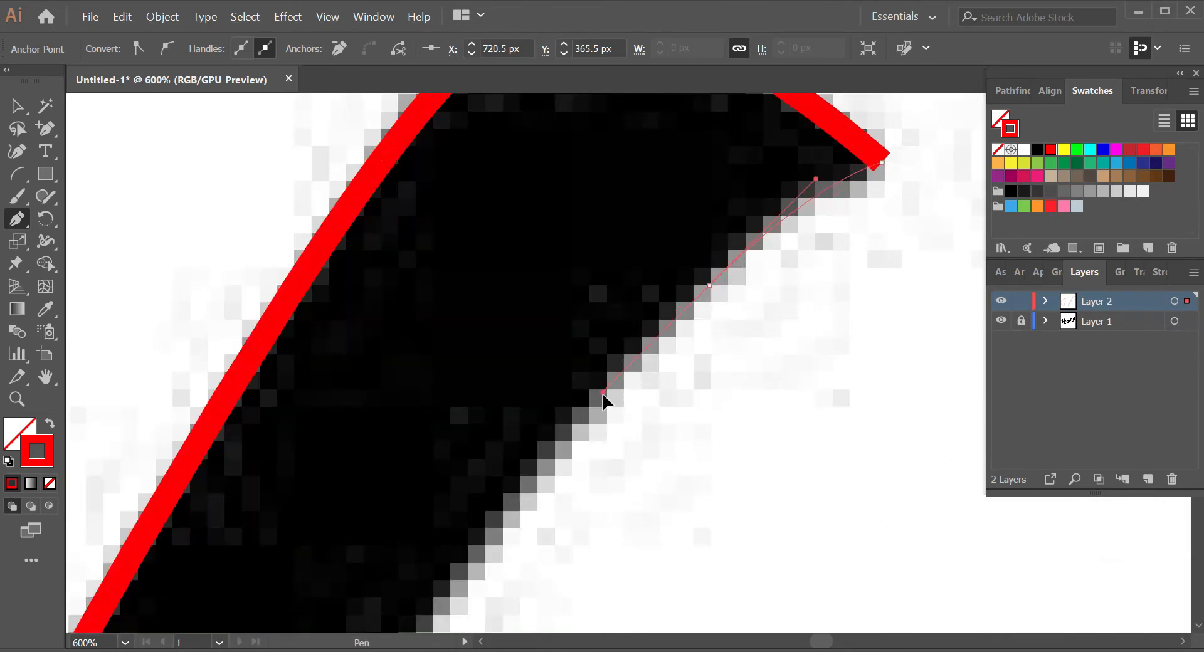
left_click(594, 408)
Step: Trace the V's right outer edge through about X 615.5, Y 509.5 px, down to about X 553.5, Y 661.5 px
scroll(592, 357, "down", 7)
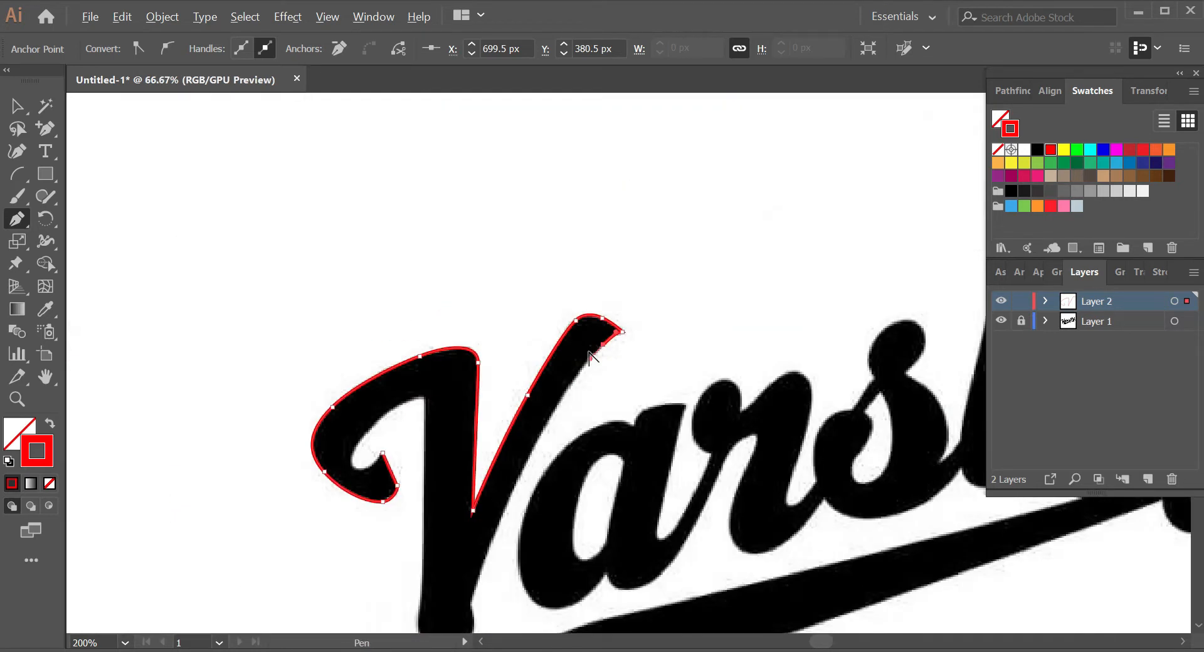
scroll(602, 319, "up", 5)
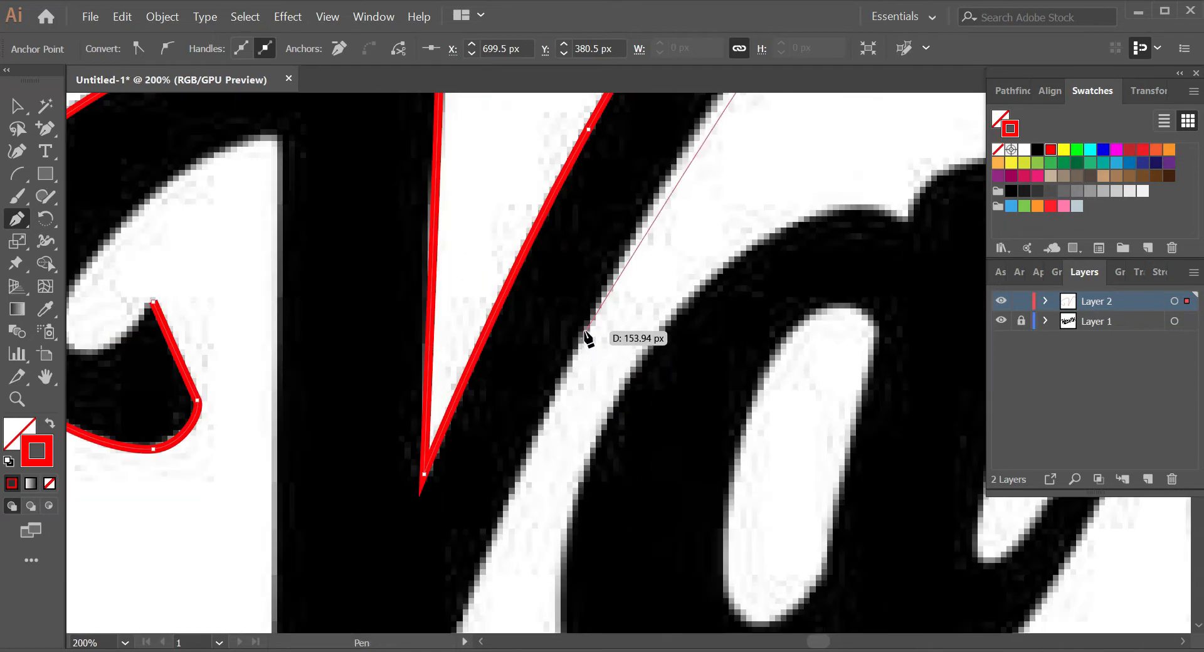
left_click(513, 496)
scroll(510, 462, "down", 5)
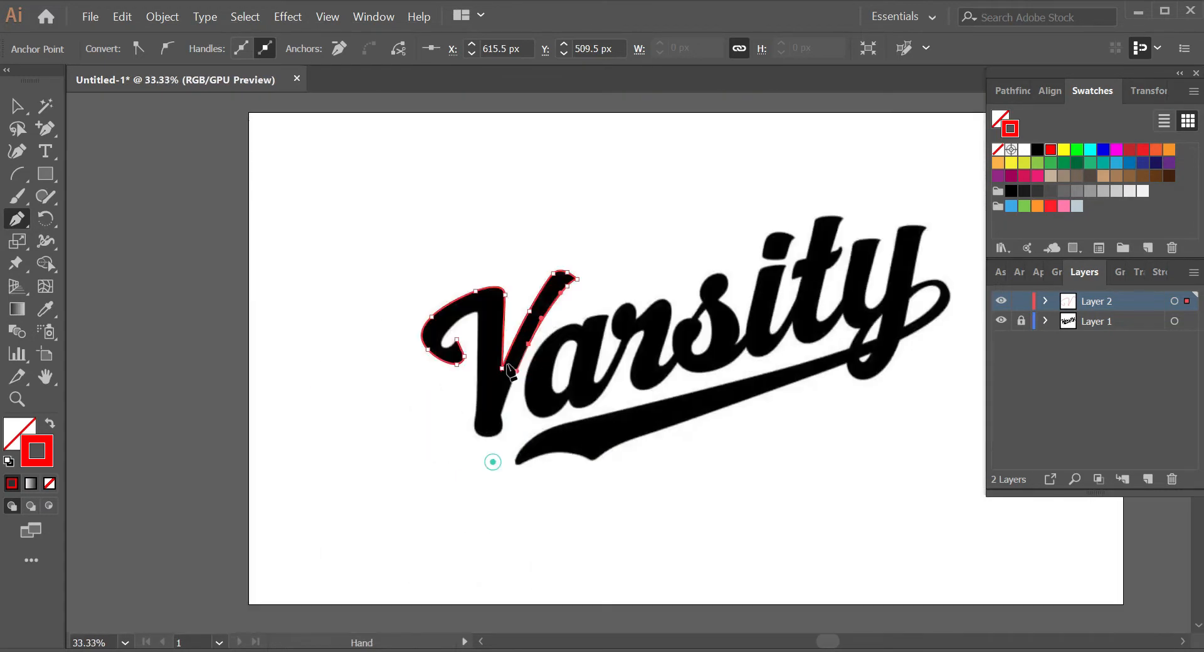
scroll(510, 408, "up", 5)
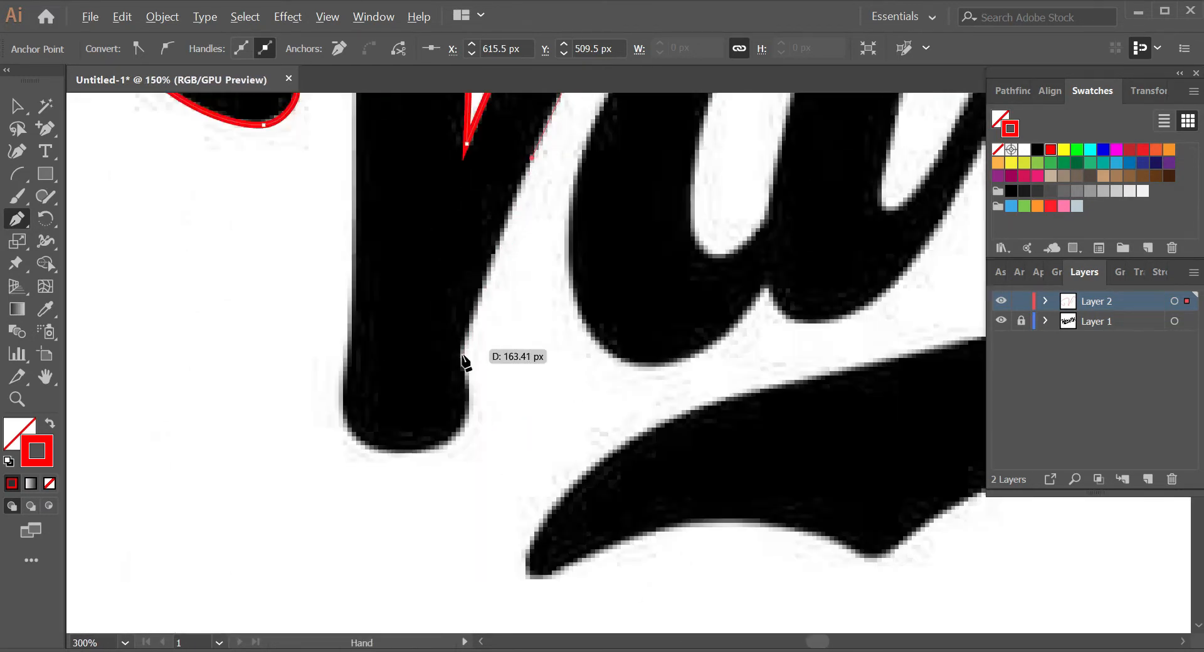
left_click_drag(460, 348, 439, 419)
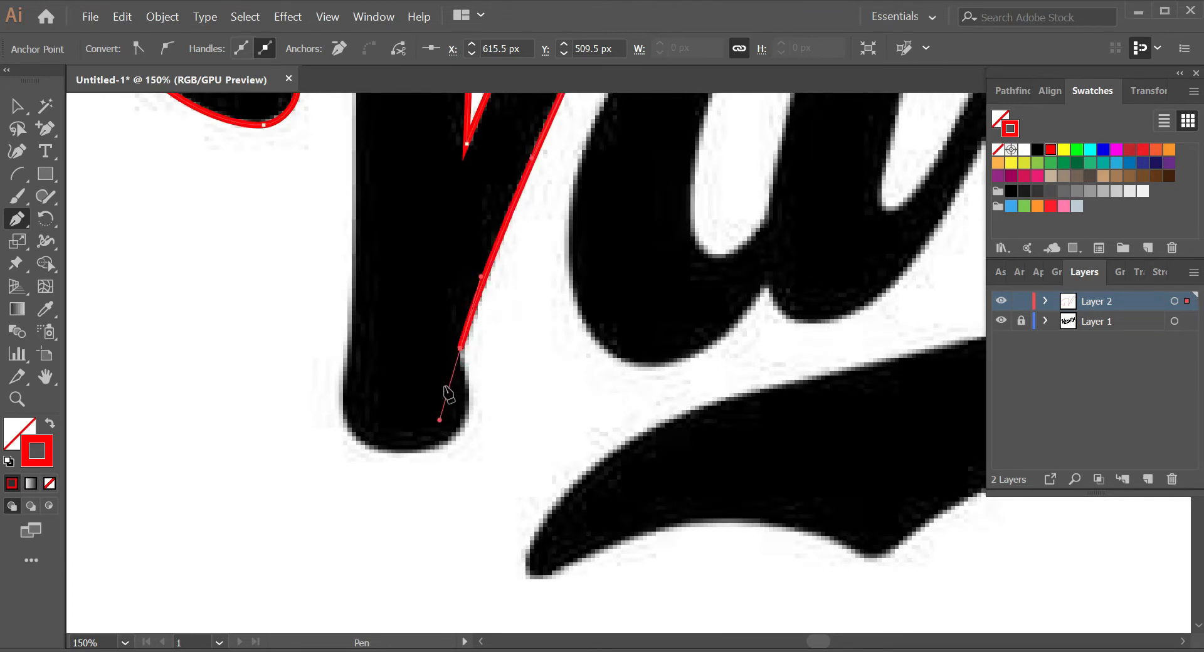
Step: Curve the path around the V's rounded foot, ending on its left side at about X 500.5, Y 662.5 px
scroll(461, 355, "up", 3)
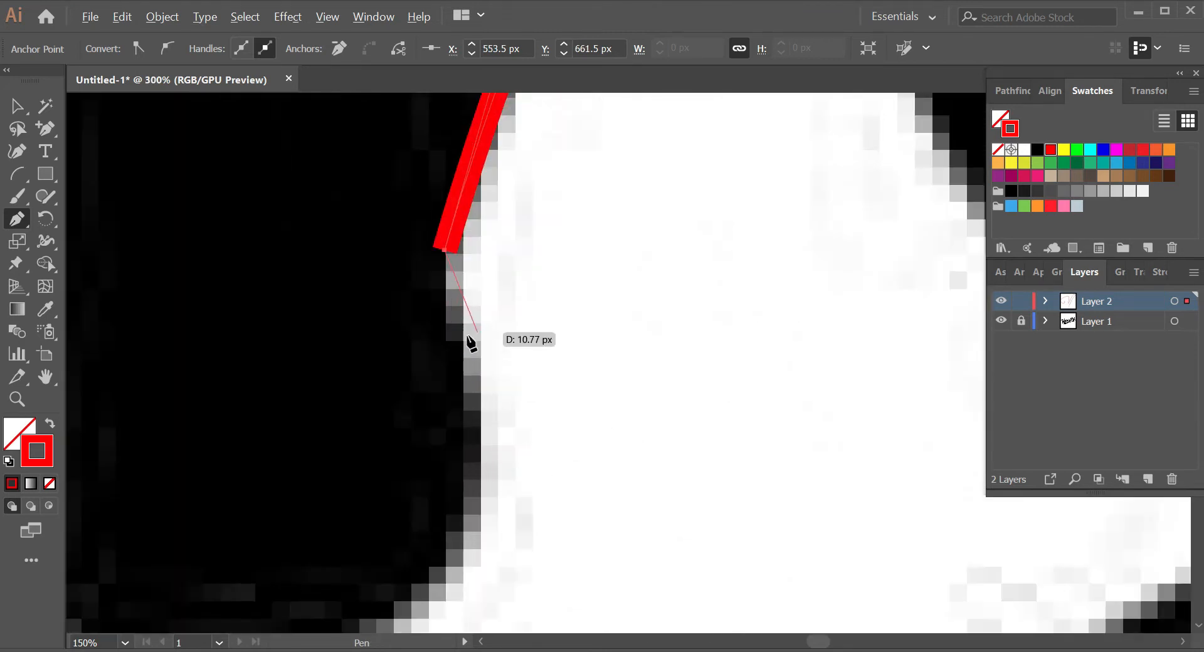
scroll(469, 342, "down", 2)
left_click_drag(469, 342, 714, 215)
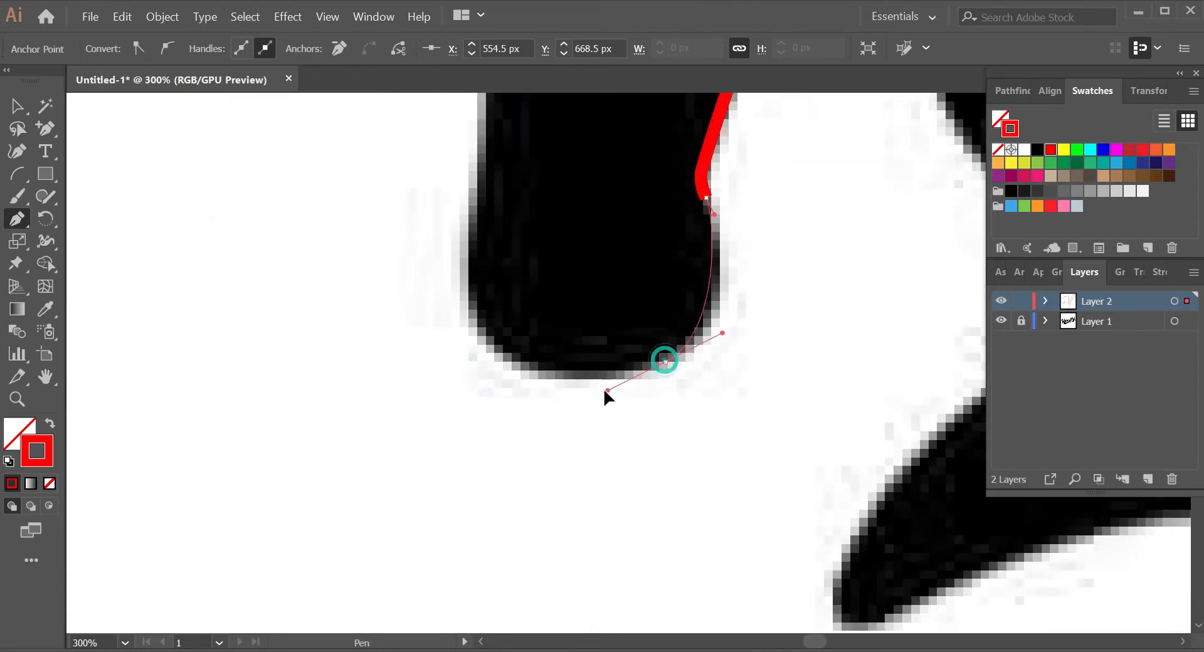
left_click_drag(575, 399, 575, 399)
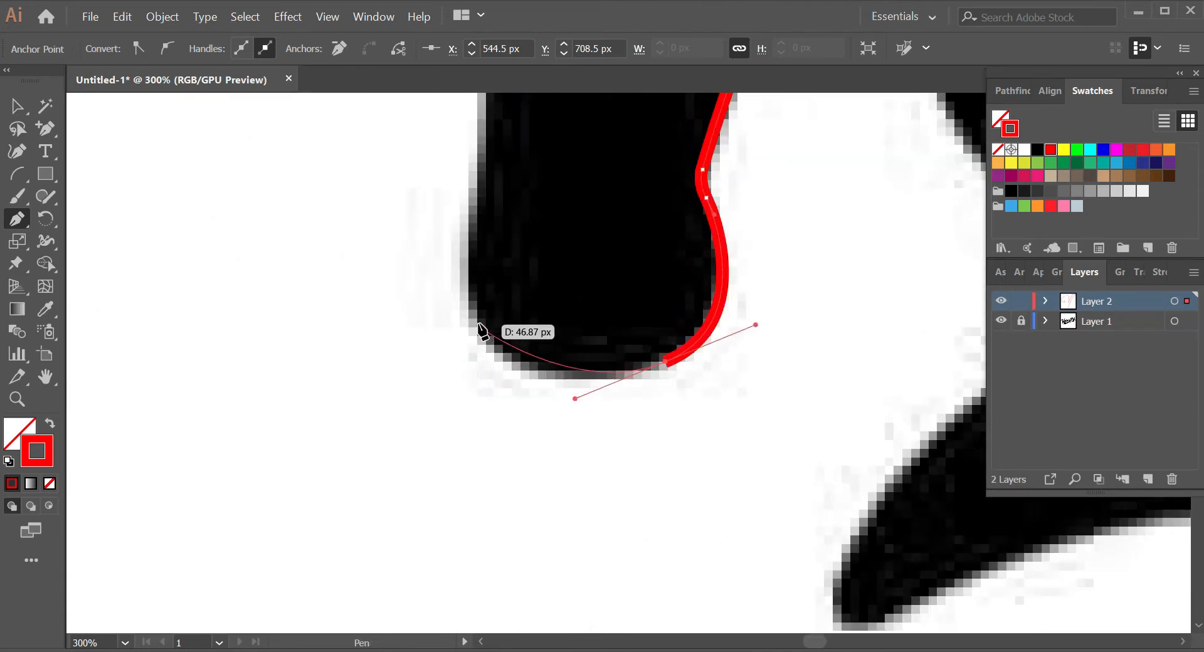
left_click_drag(475, 325, 464, 288)
left_click_drag(462, 237, 470, 449)
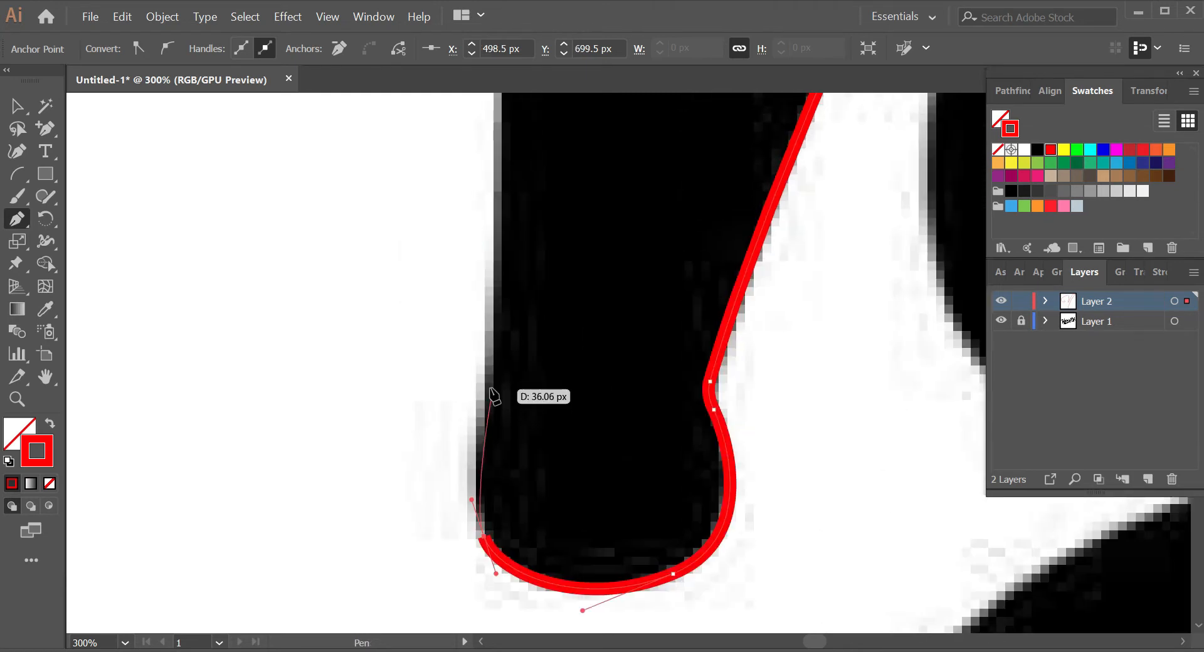
left_click_drag(491, 383, 510, 324)
left_click_drag(492, 385, 492, 385)
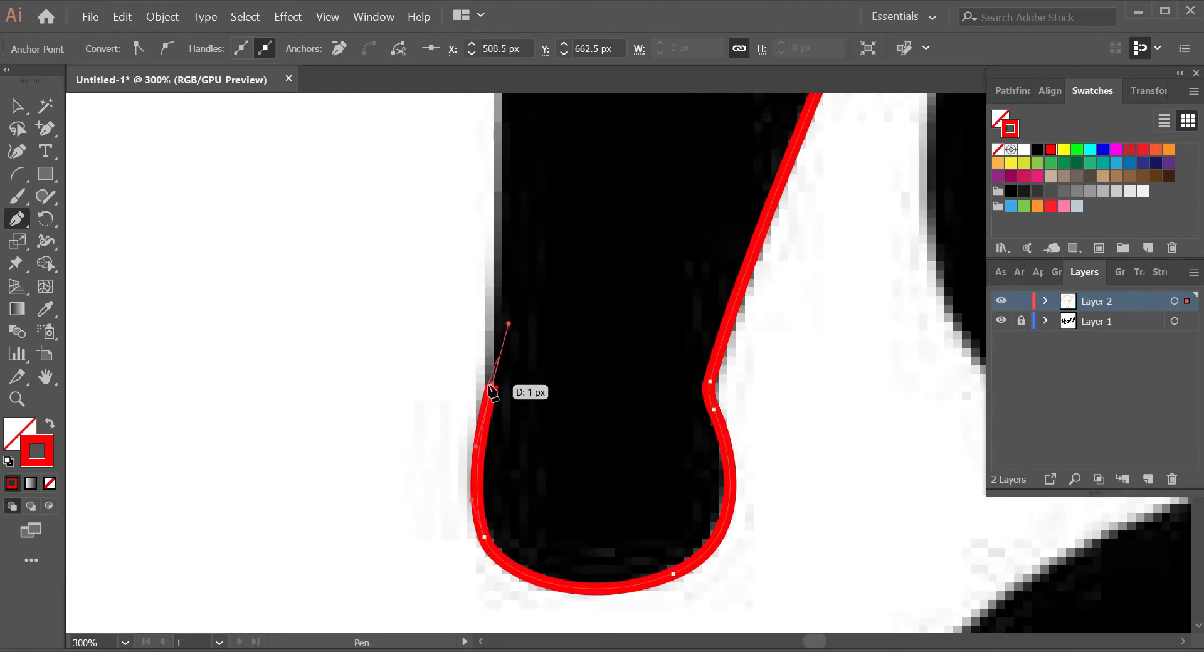
Step: Run the path up the stem's left edge to about X 503.5, Y 438.5 px, and round the corner to about X 498.5, Y 436.5 px
scroll(565, 402, "down", 4)
scroll(558, 194, "up", 4)
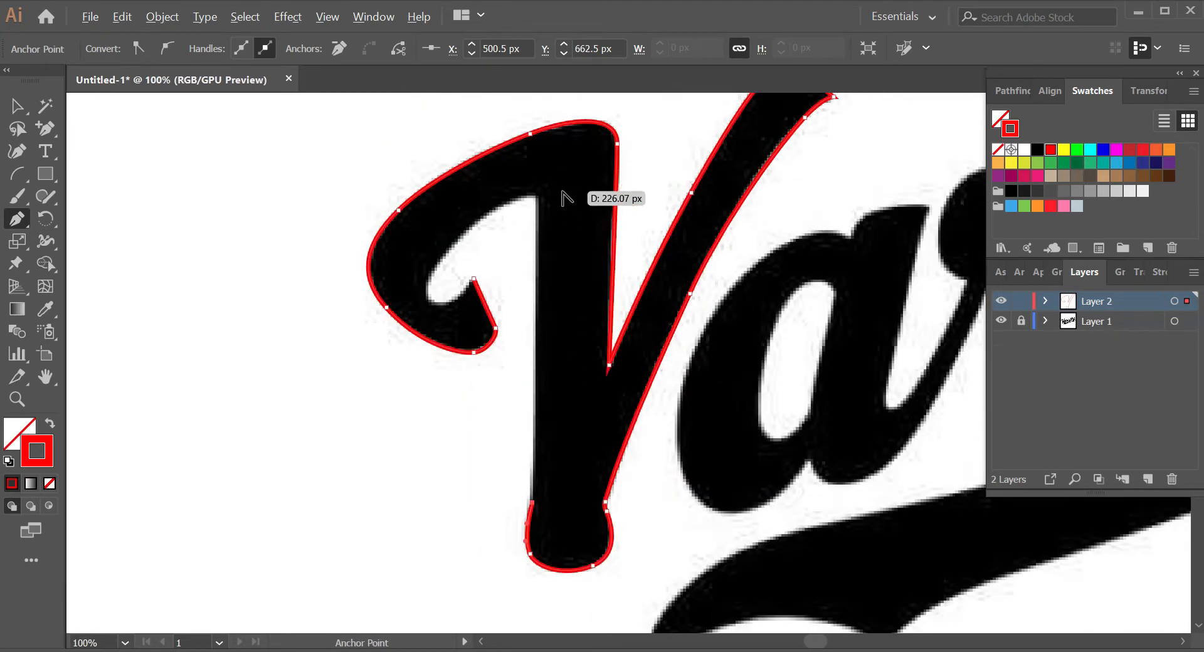
left_click_drag(507, 196, 501, 200)
key("ctrl+z")
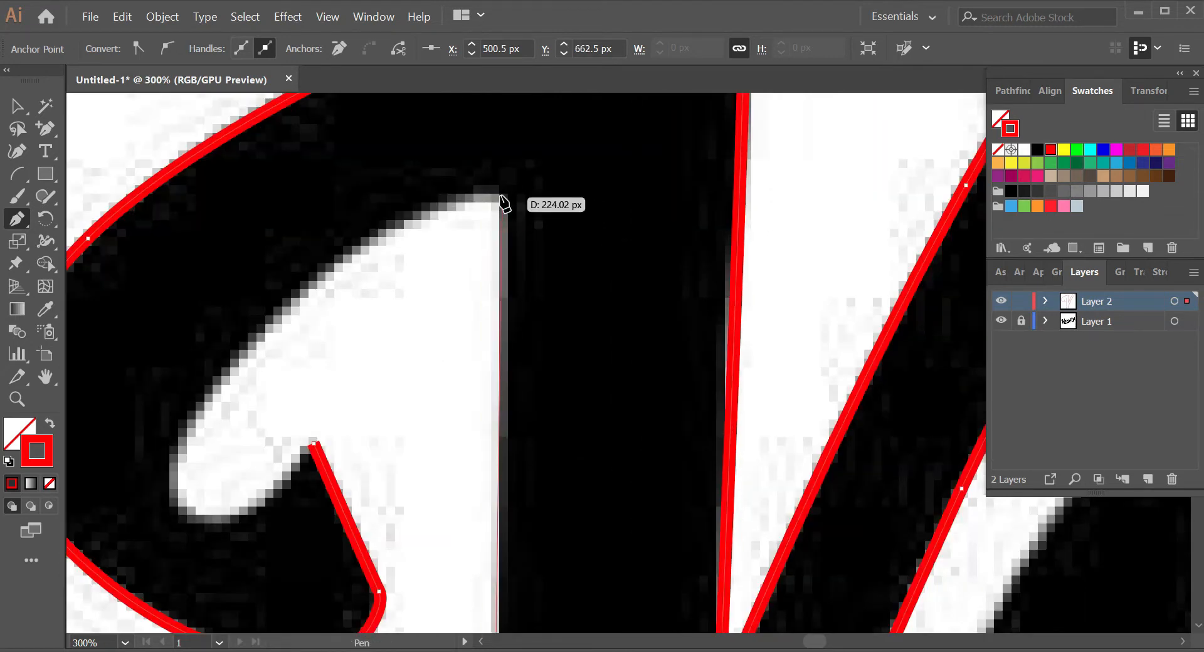
left_click(502, 198)
scroll(503, 198, "up", 3)
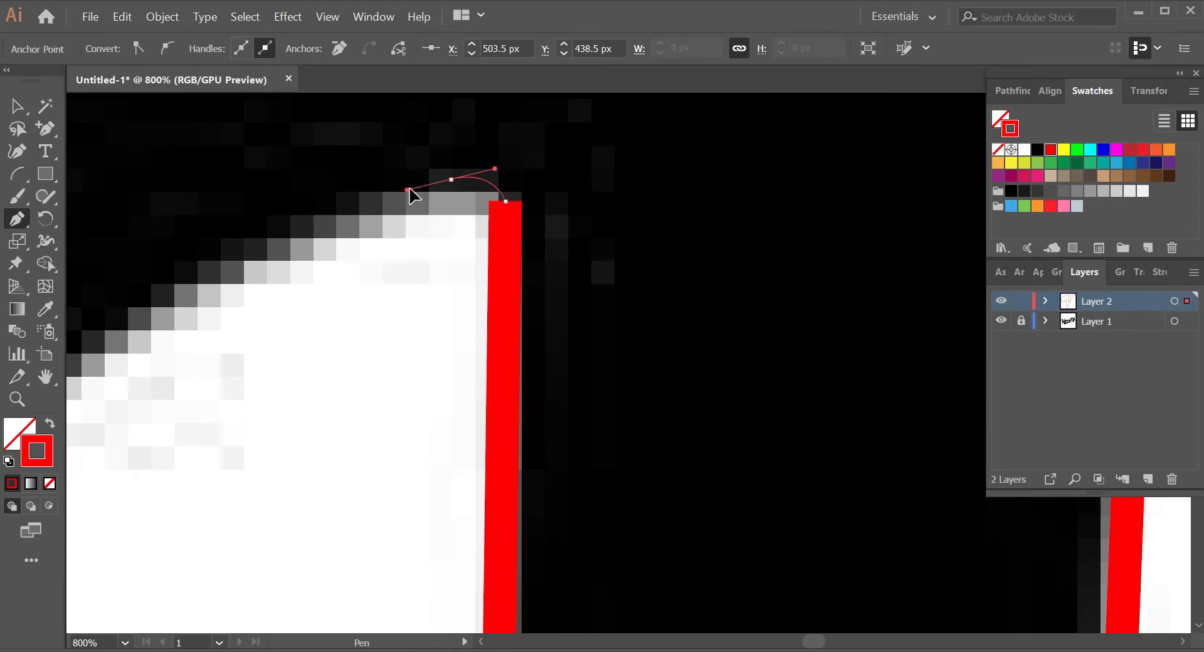
left_click_drag(405, 190, 404, 190)
Step: Trace the hook's inner curve through about X 445.5, Y 470.5 px and X 428.5, Y 516.5 px, and close the V path at its starting anchor
scroll(400, 192, "down", 3)
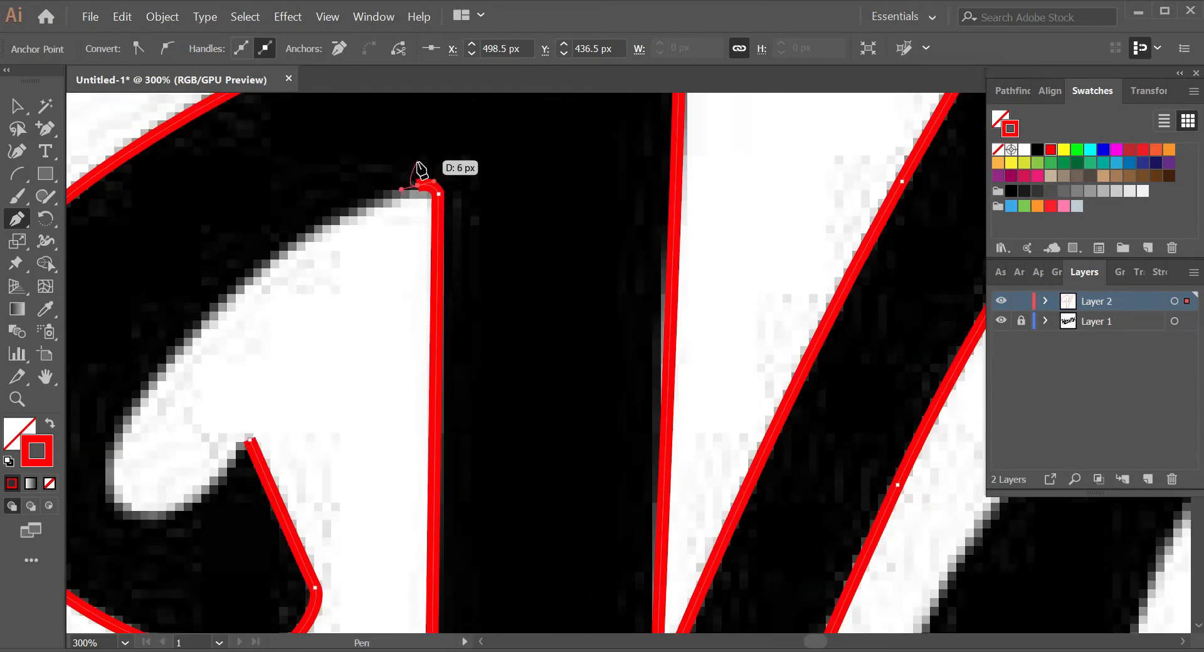
scroll(477, 141, "down", 2)
left_click_drag(420, 169, 323, 286)
scroll(350, 297, "up", 2)
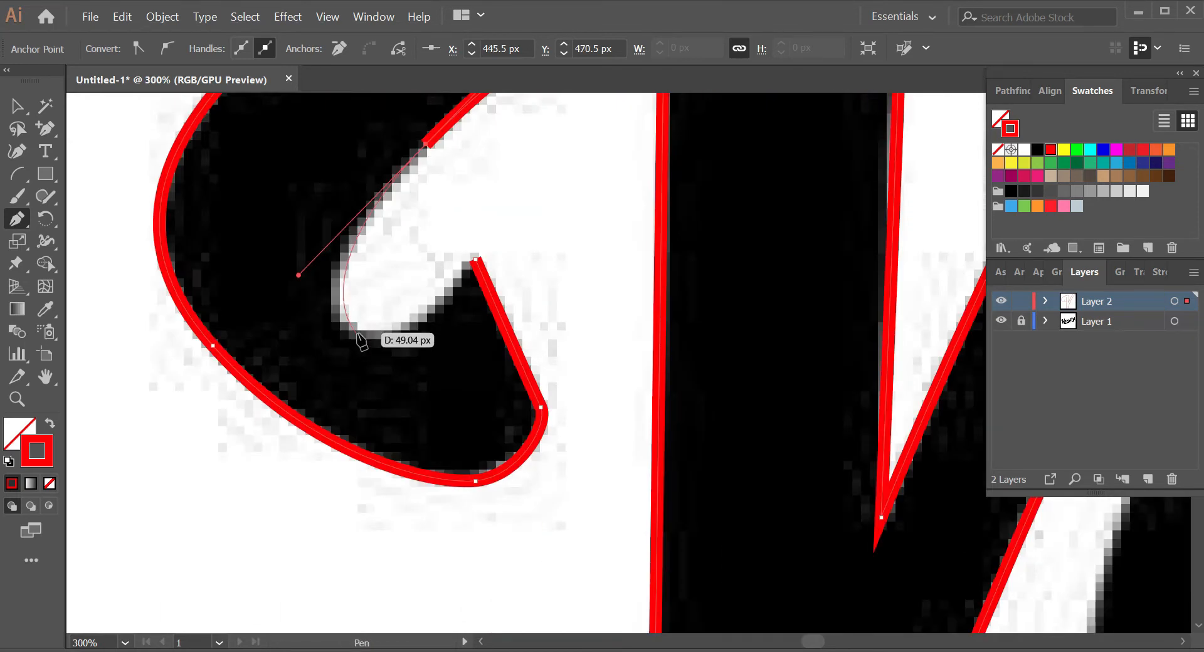
left_click_drag(356, 333, 377, 341)
left_click_drag(480, 270, 479, 271)
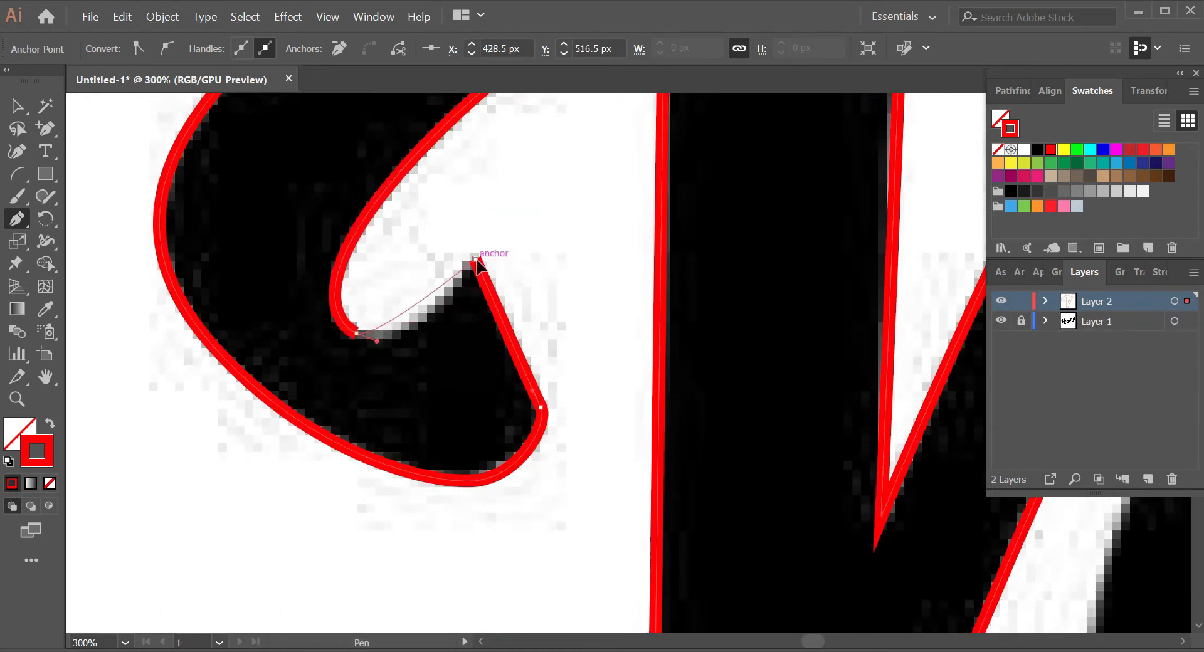
left_click_drag(513, 182, 513, 182)
scroll(526, 204, "down", 5)
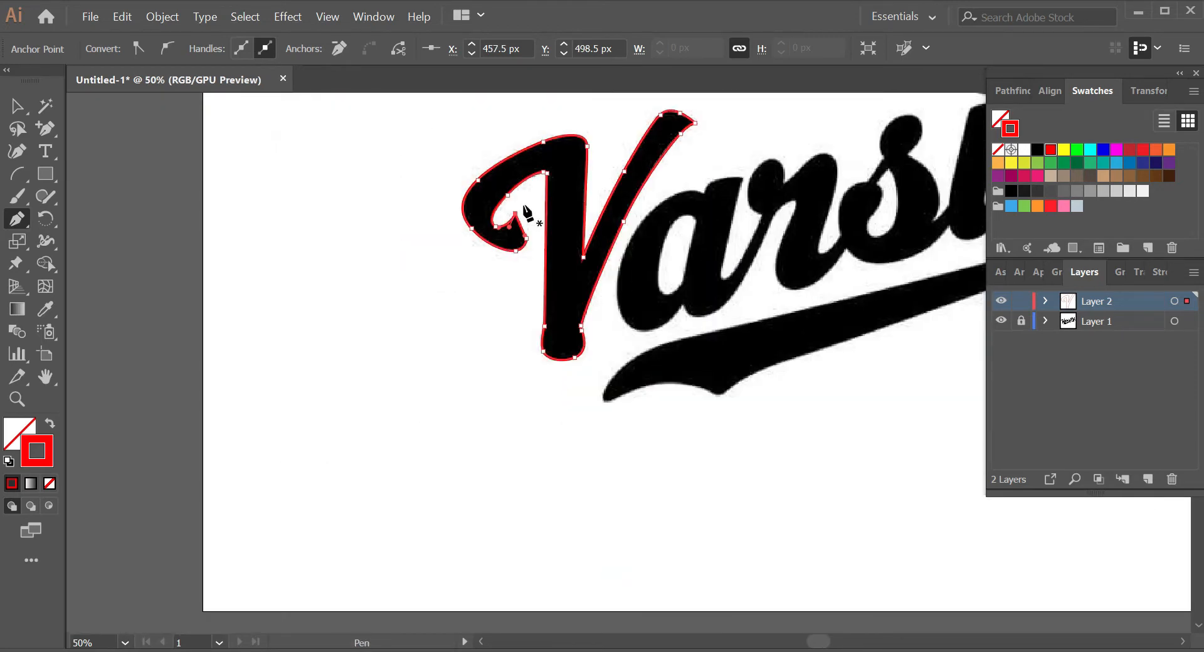
Step: Deselect the finished V outline and reactivate the Pen tool for a new path
key("v")
scroll(587, 177, "up", 2)
scroll(645, 188, "down", 2)
left_click_drag(646, 188, 527, 249)
left_click(610, 231)
scroll(593, 286, "up", 2)
left_click_drag(593, 292, 594, 313)
scroll(570, 282, "down", 2)
key("p")
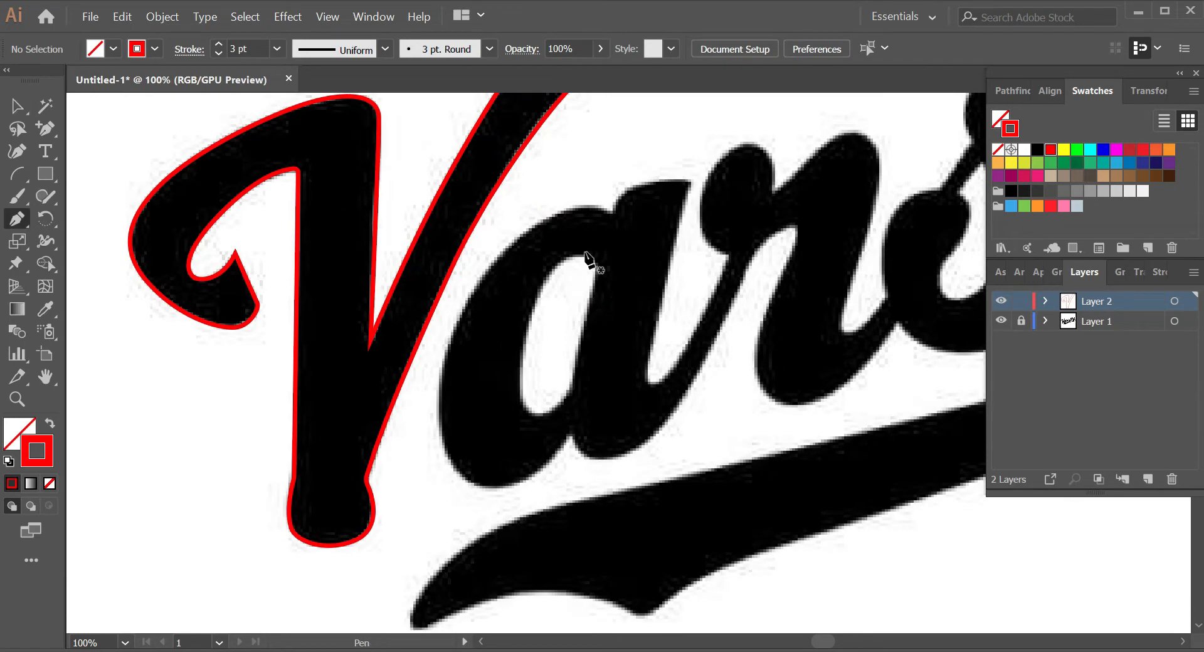
Step: Start a path on the inner opening of the letter a, tracing its right edge down to about X 703.5, Y 598.5 px
scroll(667, 188, "up", 3)
scroll(685, 241, "down", 2)
scroll(685, 241, "up", 3)
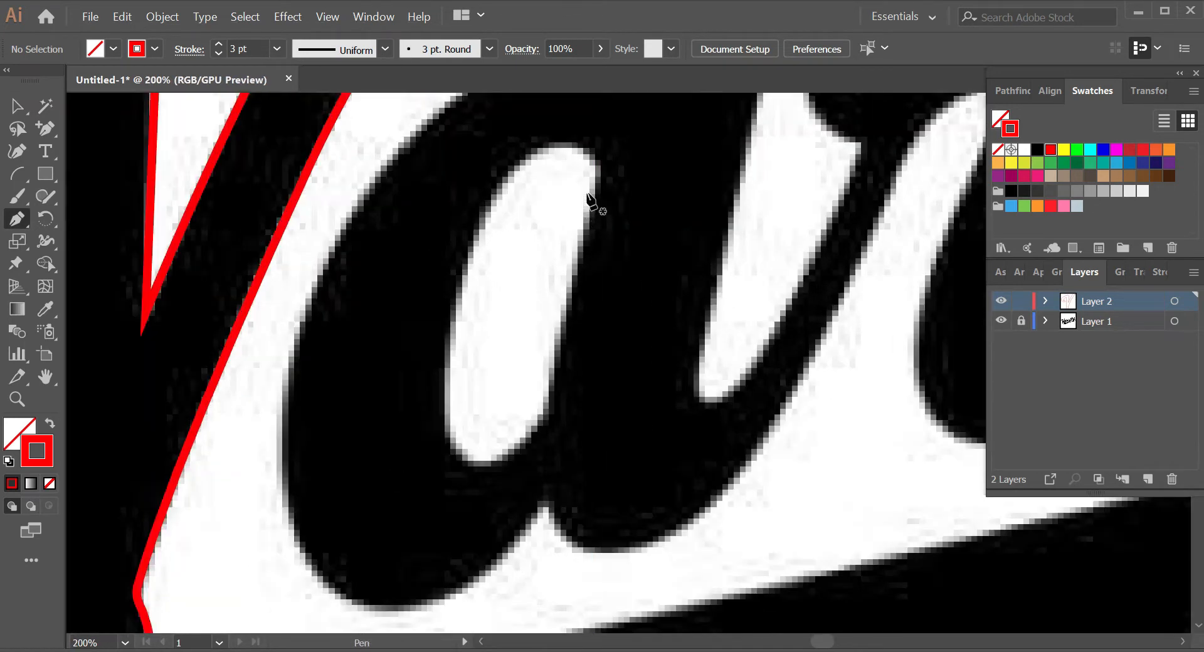
left_click(599, 183)
scroll(598, 188, "up", 1)
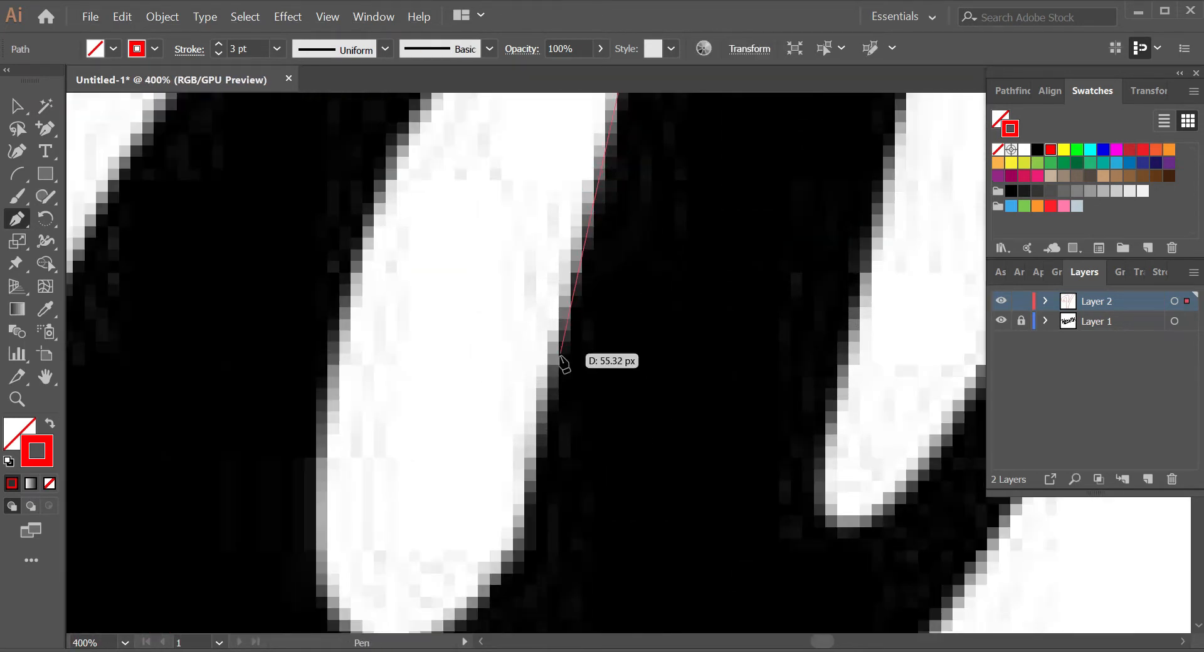
left_click(532, 479)
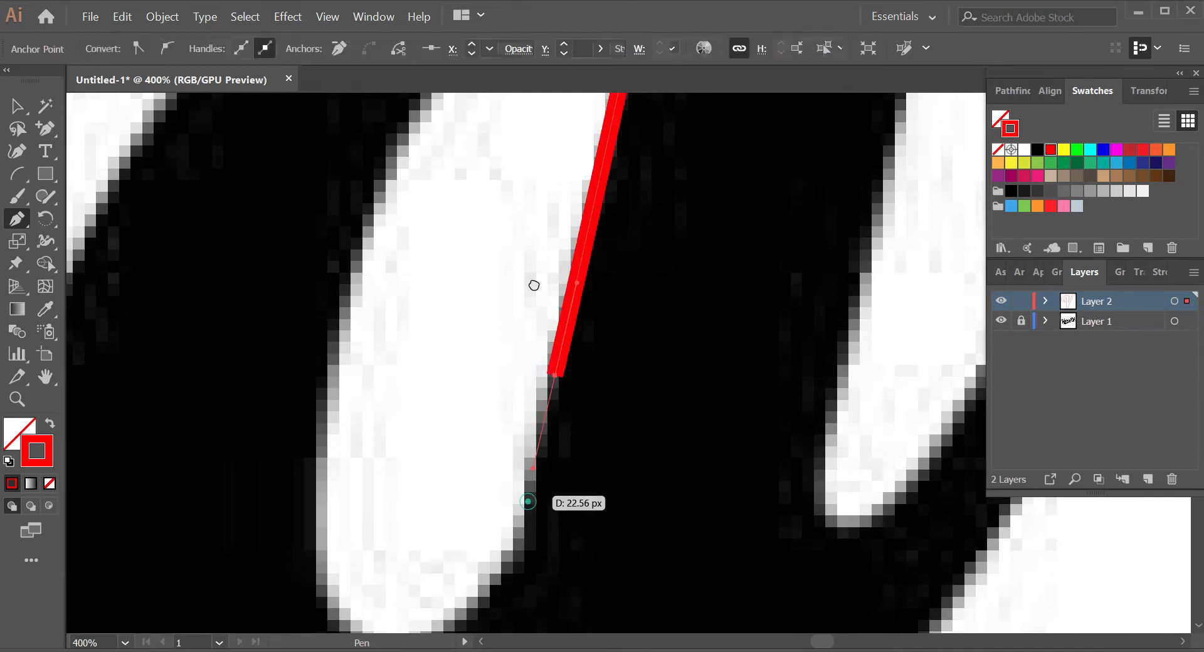
scroll(528, 499, "down", 3)
left_click(526, 331)
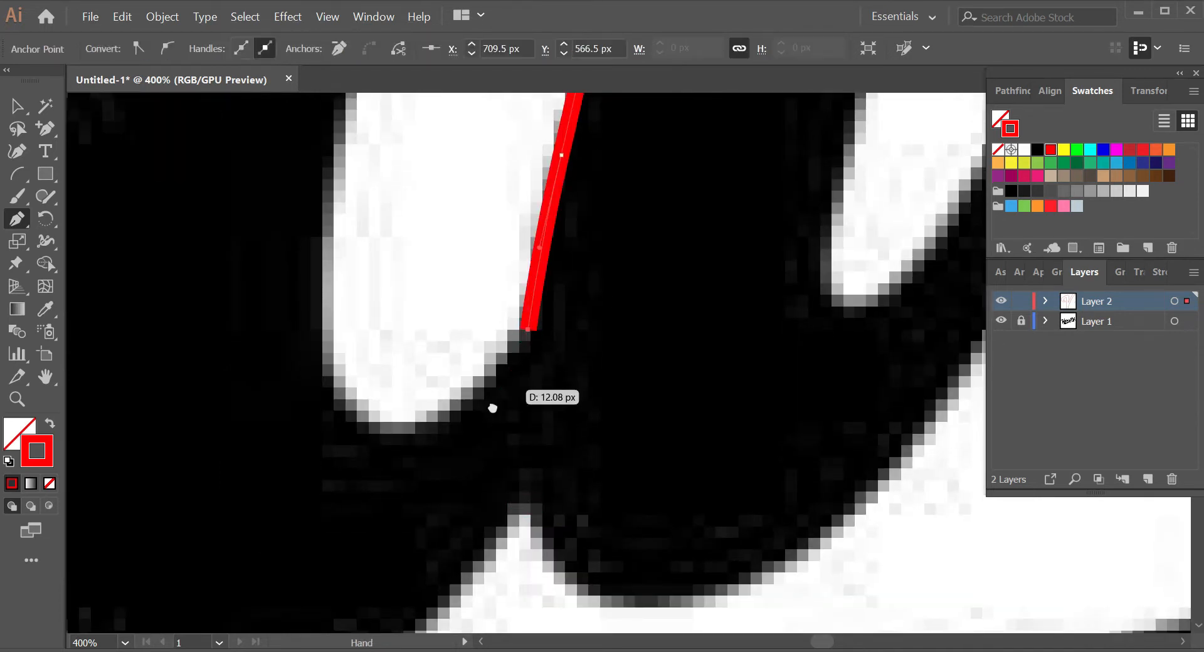
Step: Curve the path along the opening's lower-right edge to an anchor at about X 686.5, Y 615.5 px
left_click_drag(492, 408, 657, 338)
scroll(619, 336, "up", 3)
left_click_drag(553, 375, 458, 415)
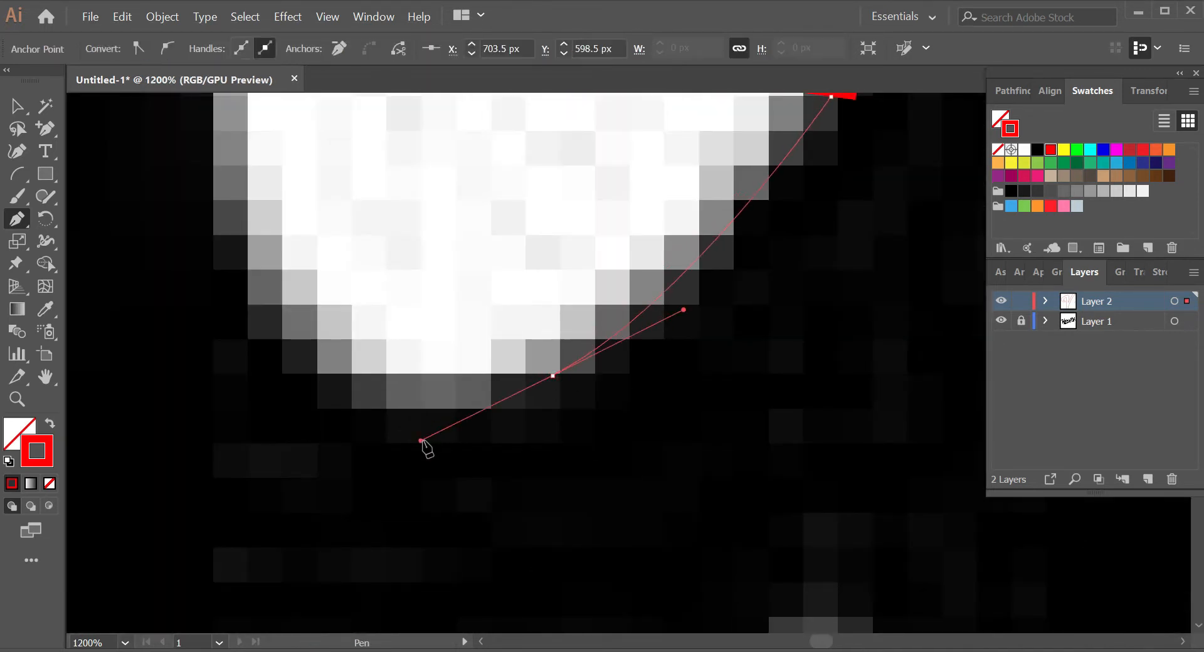
Step: Try a curve around the bottom of the a's opening onto its left edge, and undo it
scroll(457, 390, "down", 5)
scroll(417, 318, "up", 2)
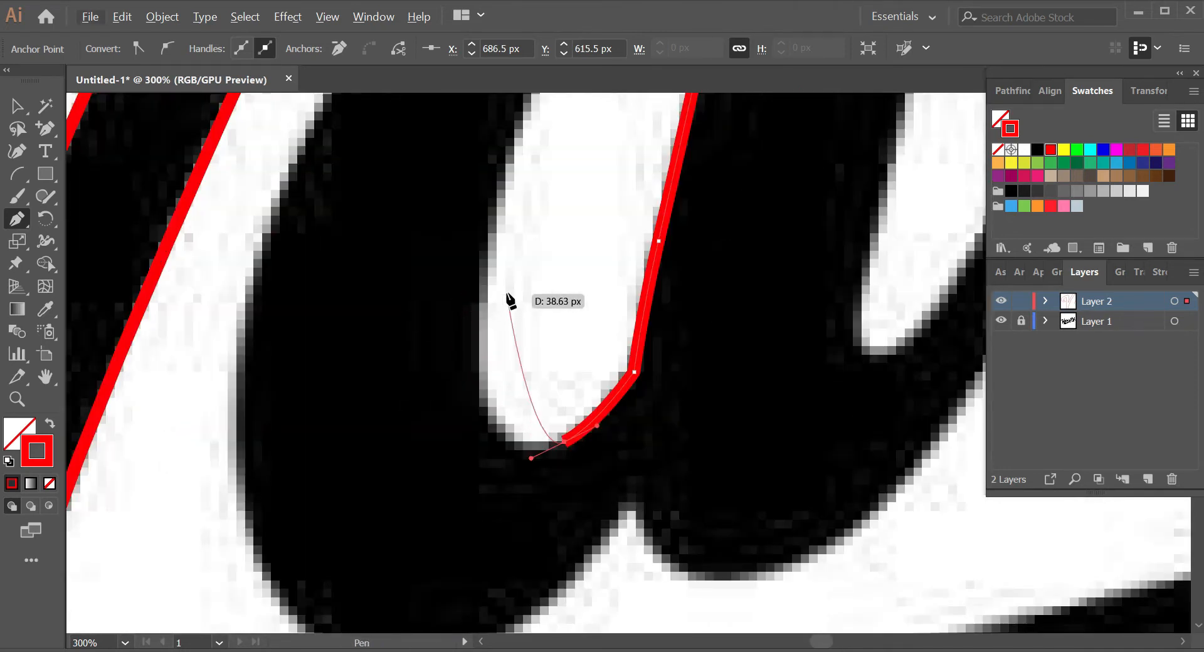
scroll(481, 318, "up", 2)
left_click_drag(490, 318, 524, 192)
scroll(522, 196, "down", 3)
key("ctrl+z")
Step: Trace the opening's bottom and left edge through about X 666.5, Y 581.5 px, up to the start of its rounded top
scroll(511, 324, "up", 1)
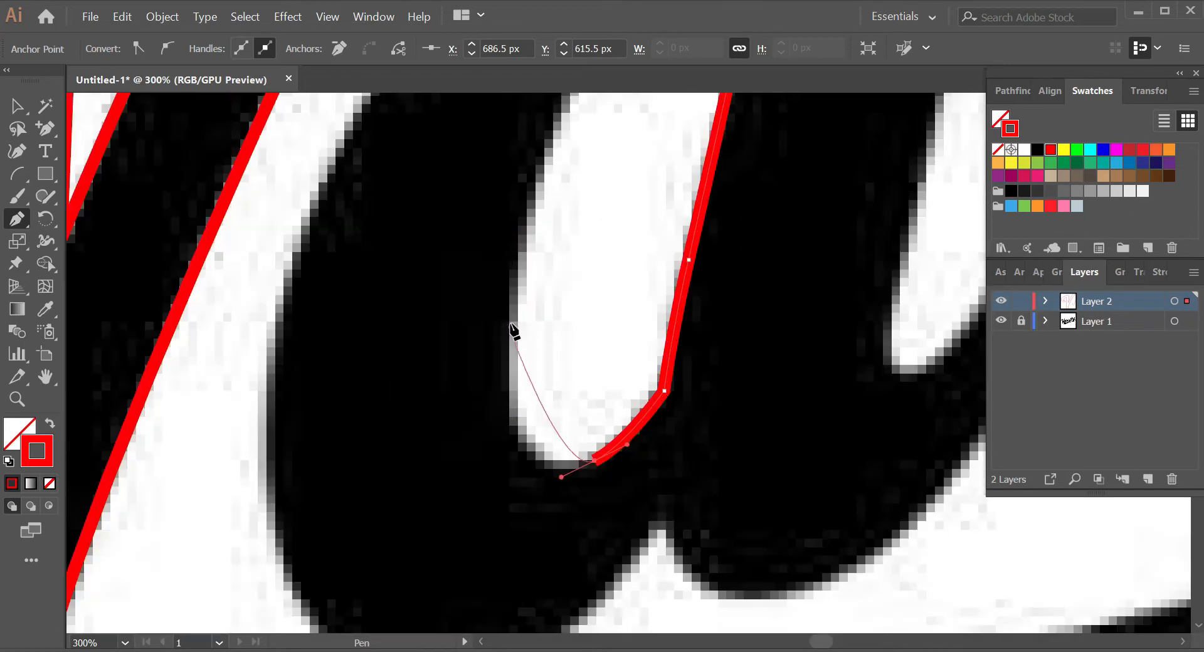
left_click_drag(512, 320, 512, 272)
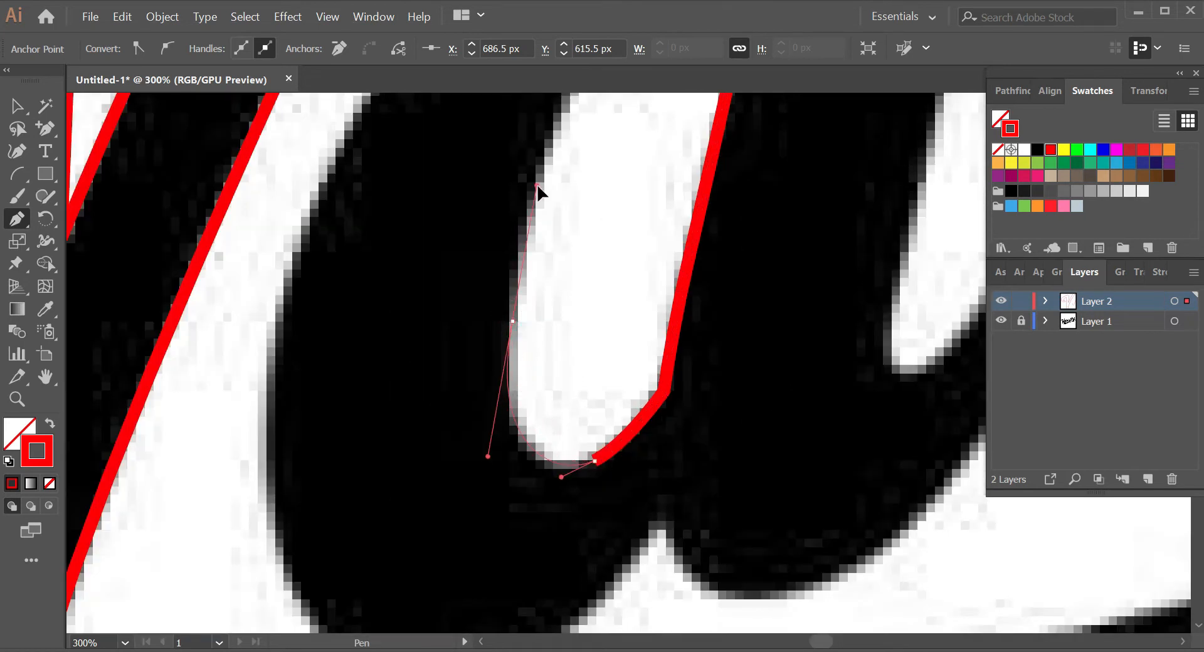
left_click_drag(531, 176, 531, 175)
scroll(489, 282, "up", 5)
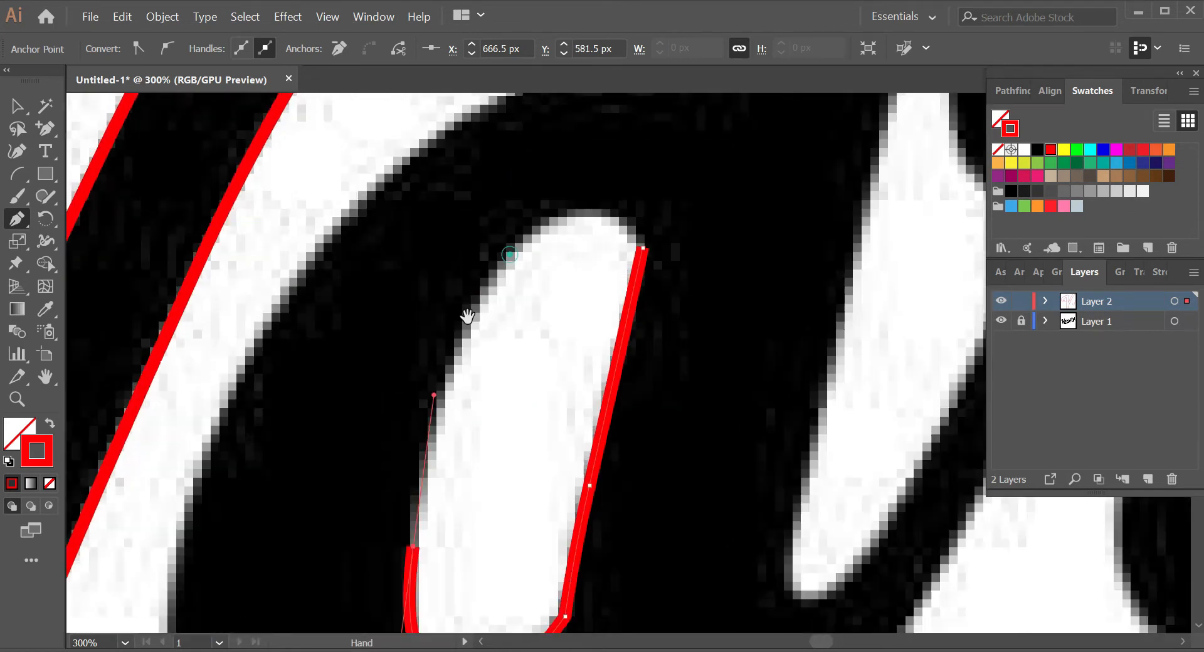
left_click_drag(524, 244, 577, 195)
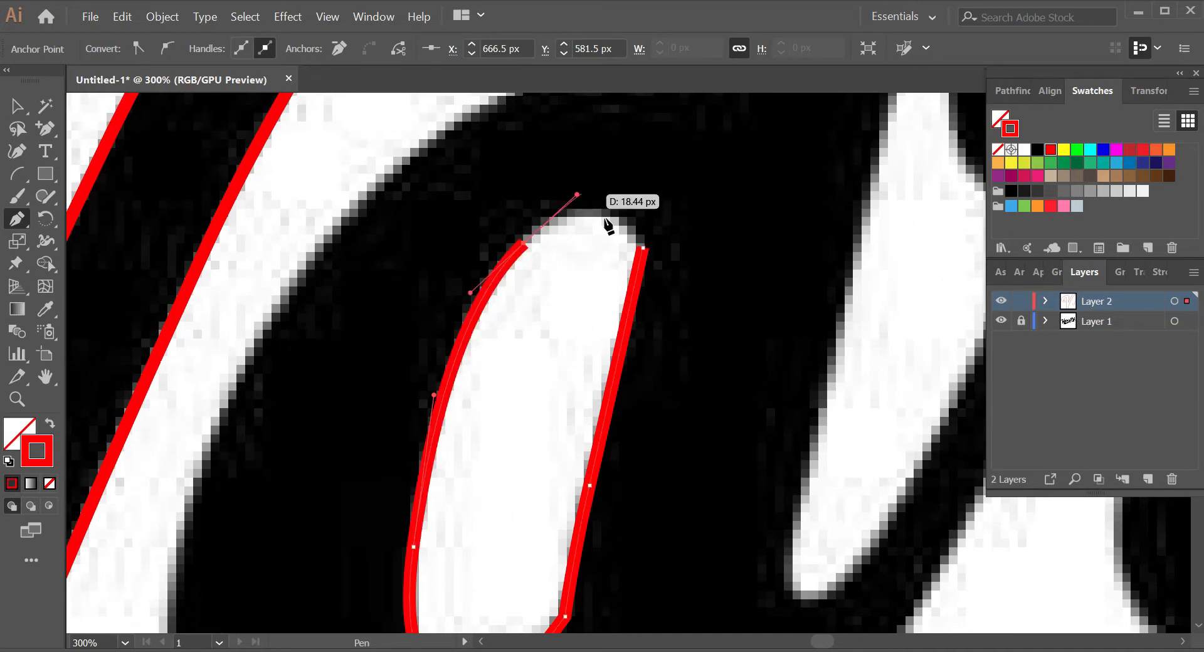
Step: Finish the path around the rounded top of the a's inner opening and deselect it
left_click(644, 266)
key("ctrl+minus")
key("ctrl+minus")
key("ctrl+minus")
key("ctrl+minus")
key("ctrl+minus")
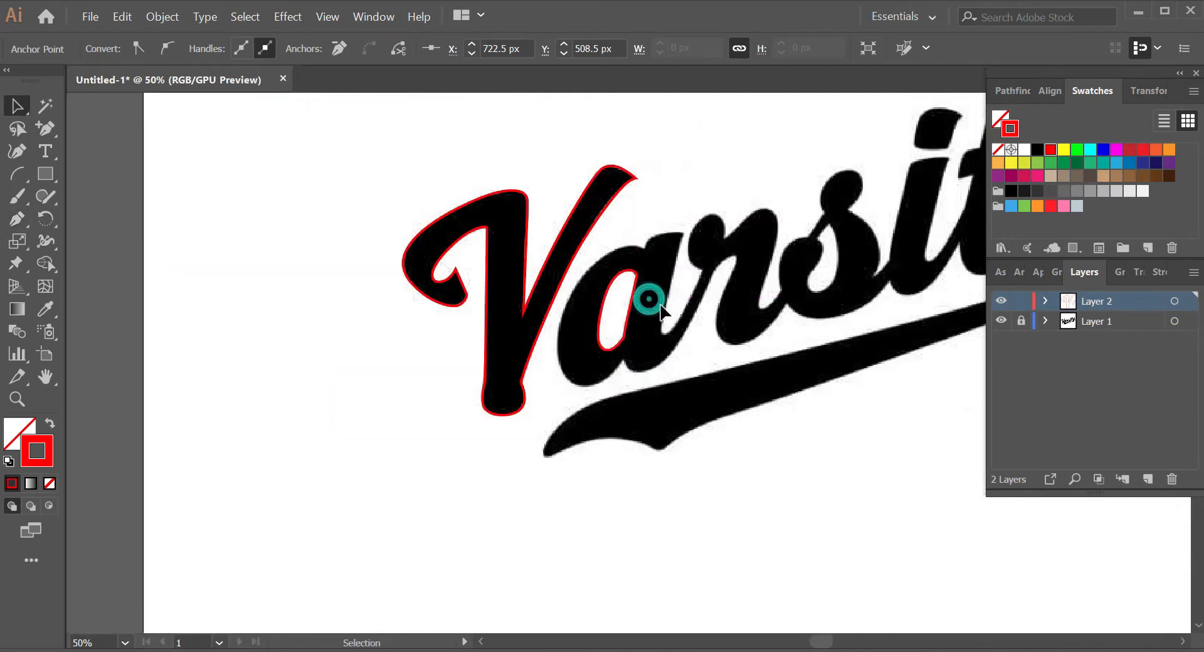
left_click(649, 299)
Step: Start the outer outline at the notch on top of the a and trace its left side through about X 607.5, Y 597.5 px
scroll(649, 299, "up", 3)
scroll(604, 147, "up", 1)
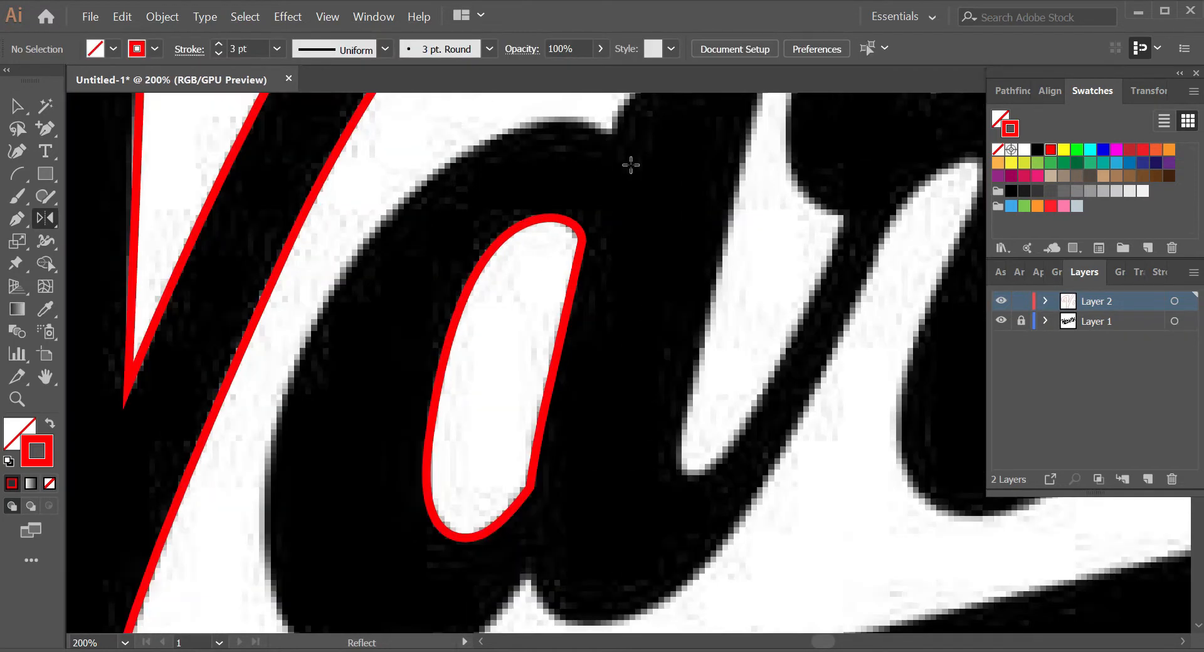
left_click(612, 134)
scroll(613, 133, "down", 2)
scroll(554, 139, "up", 2)
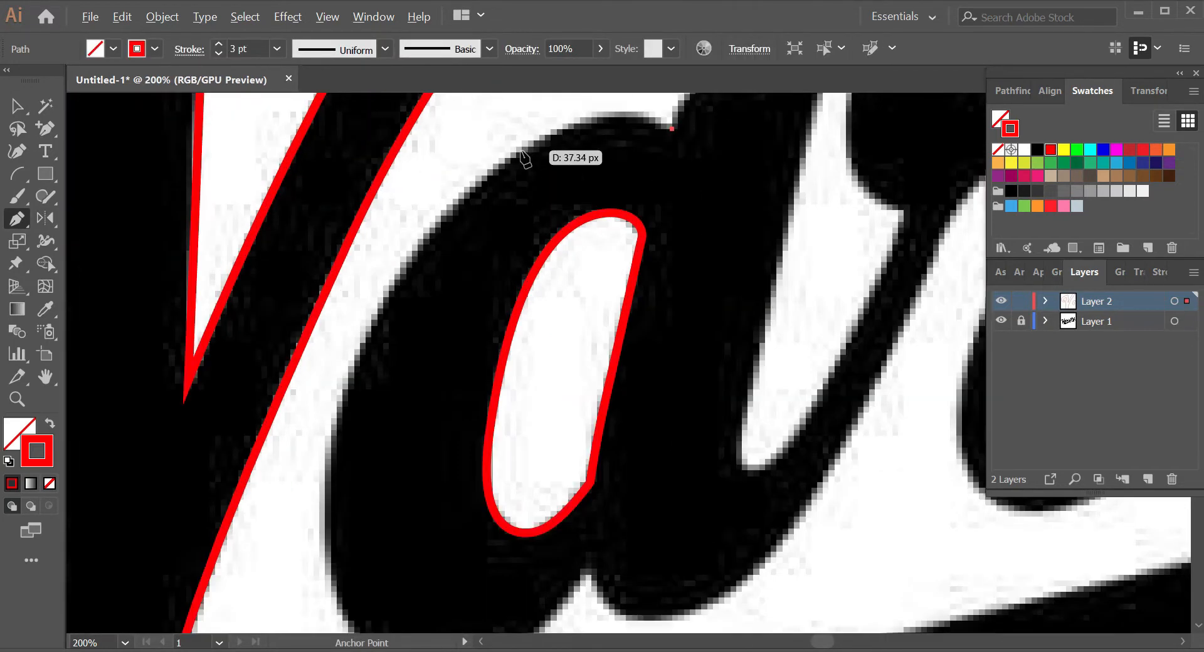
left_click_drag(384, 244, 388, 246)
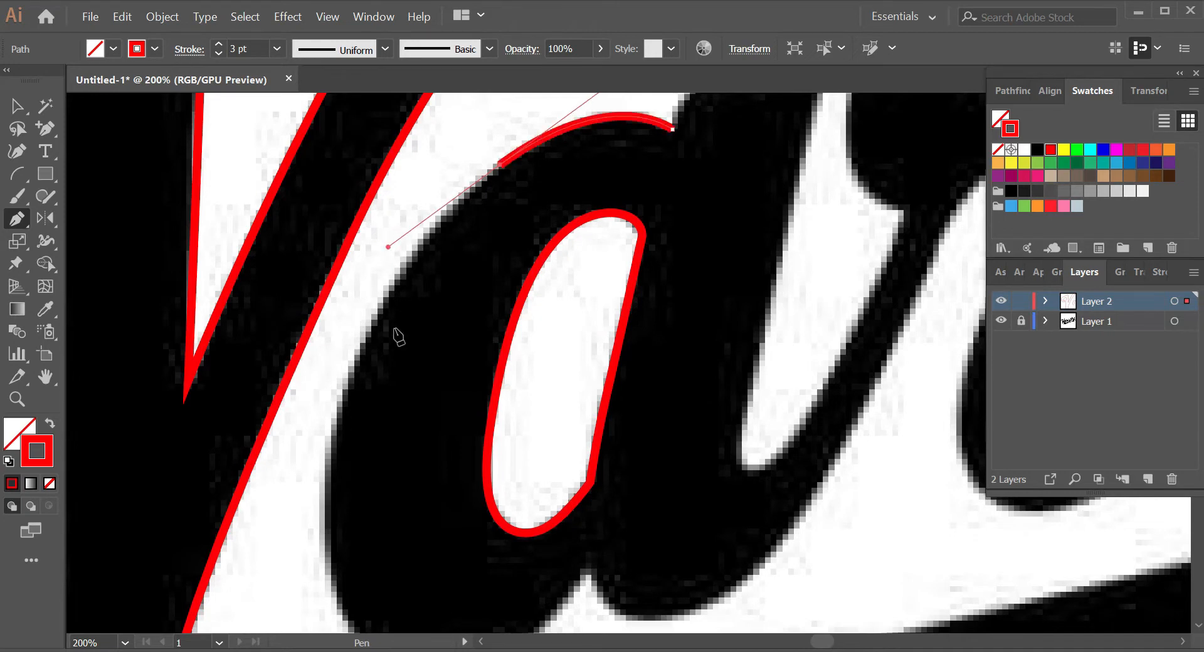
left_click_drag(376, 401, 409, 277)
left_click_drag(359, 355, 352, 454)
left_click_drag(360, 519, 324, 367)
Step: Curve the outline around the a's bottom through about X 638.5, Y 669.5 px to a corner at the notch beside the stem
scroll(362, 402, "up", 2)
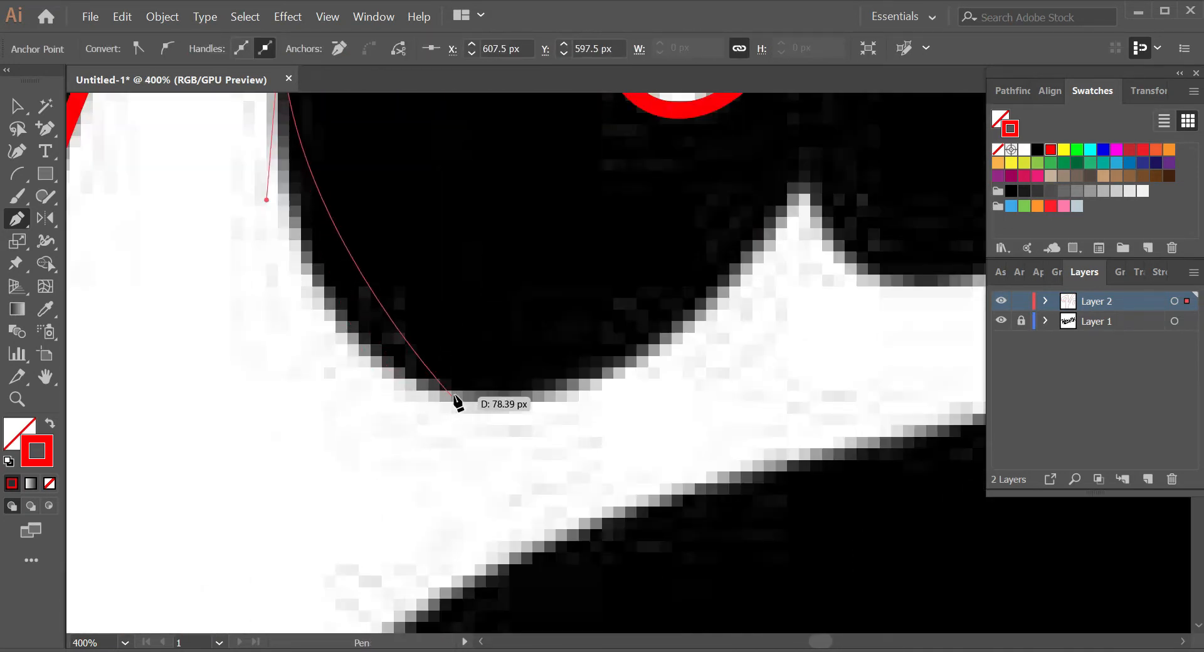
left_click_drag(452, 396, 629, 452)
scroll(679, 352, "down", 2)
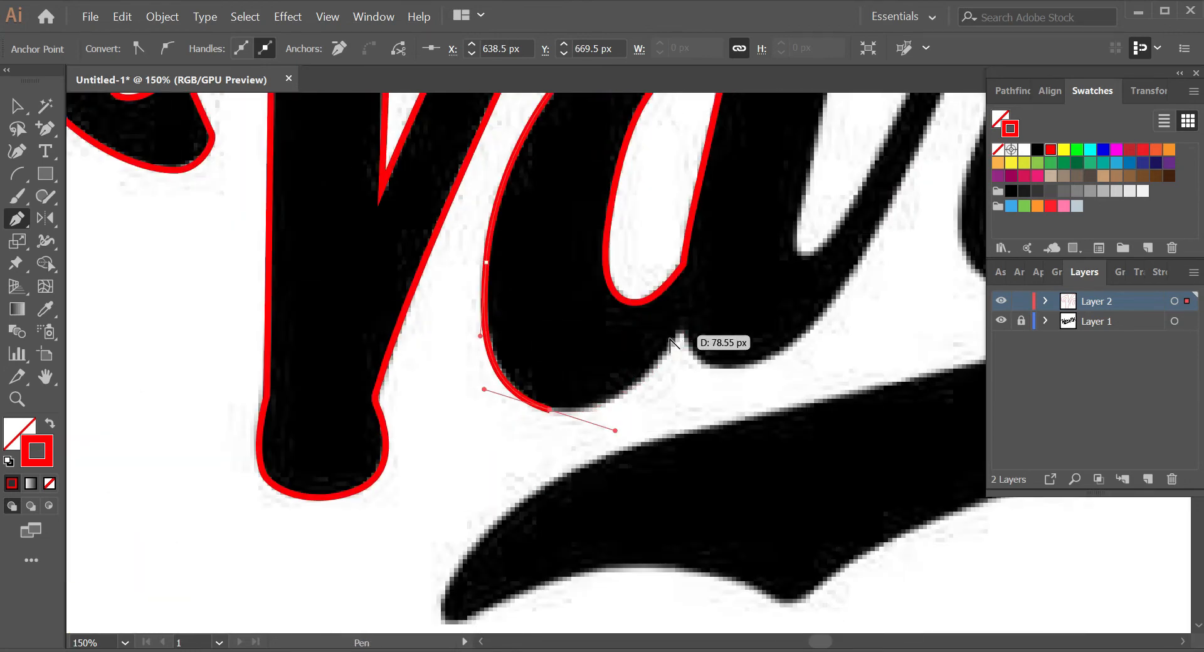
scroll(682, 341, "up", 1)
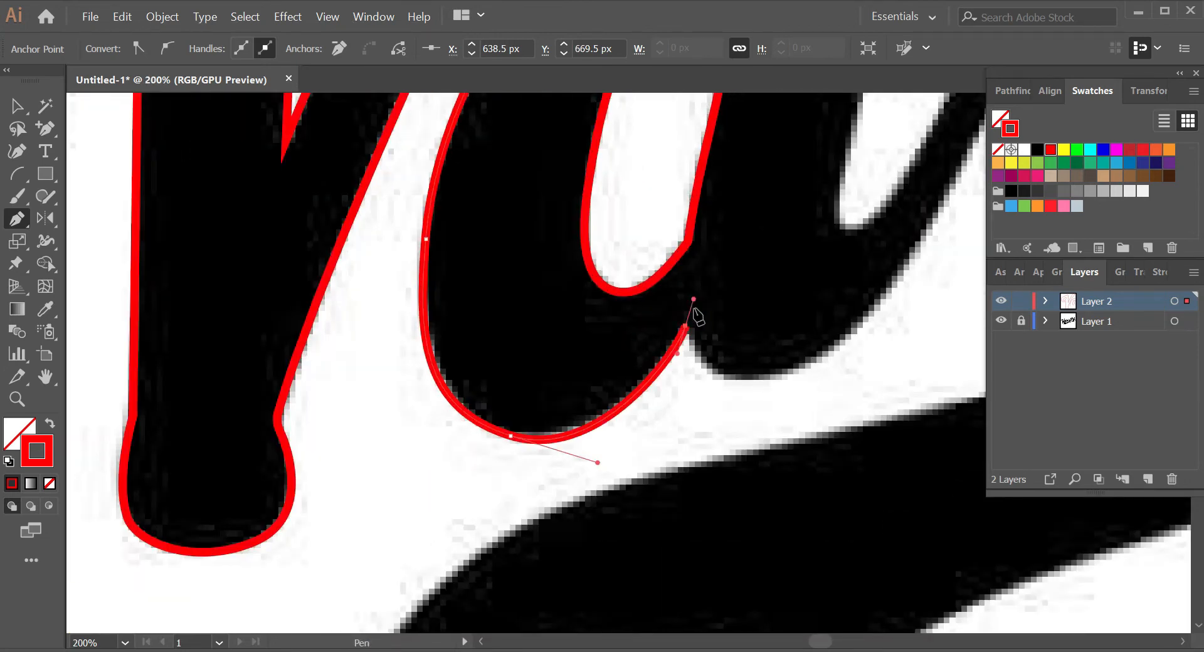
left_click(685, 326)
Step: Trace the bottom of the a's stem and its connecting stroke up into the r, turning down the r's stem
scroll(442, 376, "up", 2)
mouse_move(721, 351)
left_mouse_down()
mouse_move(433, 370)
mouse_move(606, 404)
left_mouse_up()
scroll(564, 439, "down", 3)
mouse_move(594, 374)
left_mouse_down()
mouse_move(635, 288)
mouse_move(607, 363)
left_mouse_up()
mouse_move(635, 300)
left_mouse_down()
mouse_move(655, 275)
mouse_move(658, 365)
mouse_move(683, 365)
left_mouse_up()
scroll(664, 351, "up", 1)
left_click_drag(657, 299, 635, 351)
Step: Curve the outline around the r's bottom through about X 851.5, Y 604.5 px to a corner where it meets the s
scroll(631, 379, "up", 1)
left_click_drag(376, 478, 489, 534)
scroll(743, 250, "down", 1)
left_click_drag(744, 248, 802, 132)
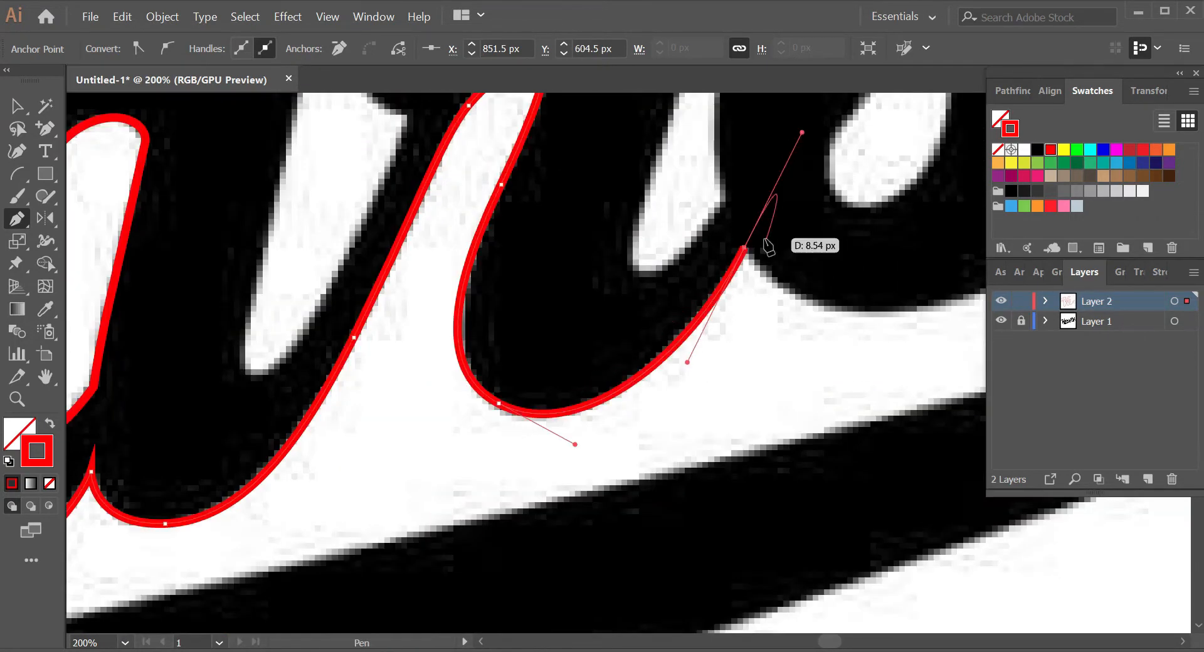
left_click(744, 248)
Step: Trace the bottoms of the s and the i to the i–t junction at about X 1194.5, Y 458.5 px
scroll(744, 248, "up", 2)
left_click_drag(661, 347, 841, 348)
scroll(841, 351, "down", 2)
left_click_drag(755, 226, 798, 131)
left_click(755, 226)
left_click_drag(863, 276, 949, 239)
left_click_drag(940, 188, 547, 415)
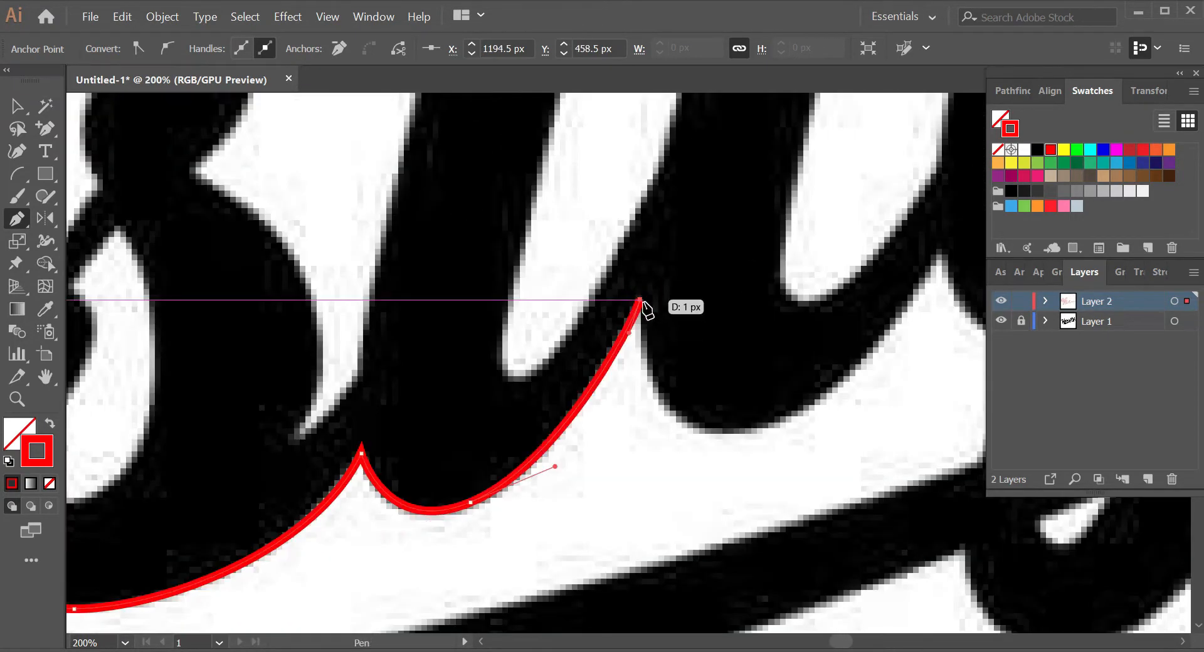
Step: Trace the bottom of the t and the y's lower-left edge to a swash corner at about X 1320.5, Y 517.5 px
scroll(771, 497, "up", 2)
left_click_drag(691, 367, 889, 355)
left_click_drag(675, 330, 691, 264)
scroll(746, 413, "up", 2)
left_click_drag(817, 438, 982, 420)
left_click(817, 439)
left_click_drag(676, 376, 667, 407)
left_click(678, 376)
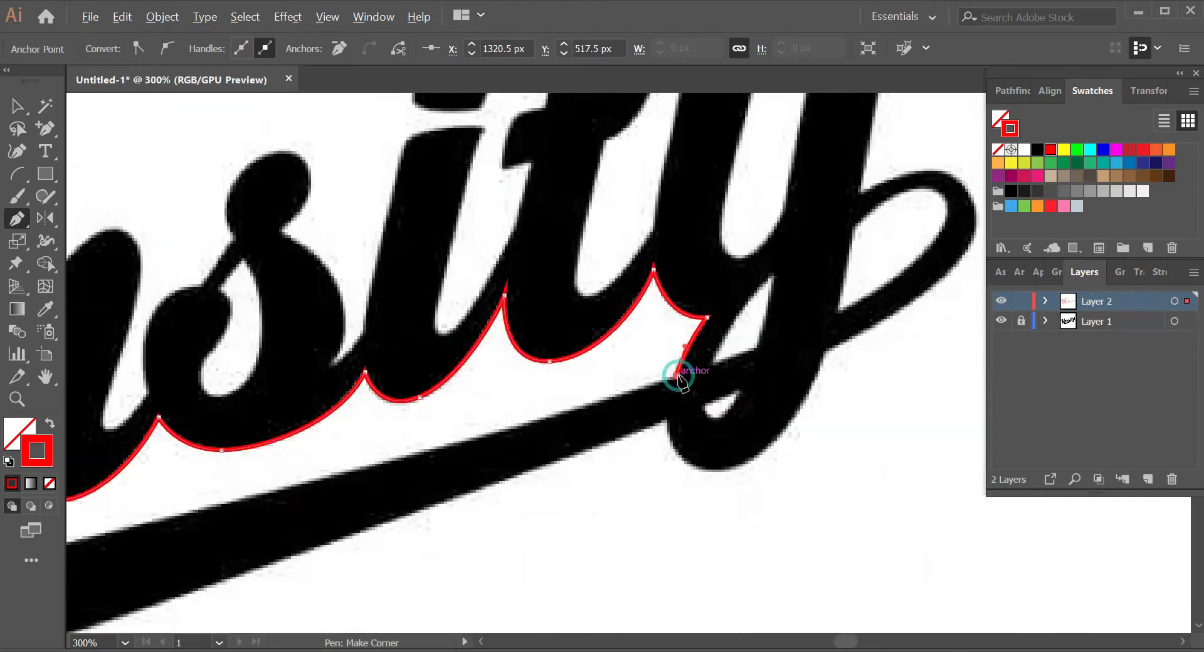
Step: Trace the swash's upper edge leftward through about X 679.5, Y 686.5 px to its rounded left tip
scroll(679, 375, "down", 3)
left_click_drag(280, 421, 139, 449)
key("ctrl+z")
scroll(688, 342, "up", 1)
left_click_drag(688, 338, 602, 363)
left_click_drag(371, 331, 301, 361)
scroll(370, 333, "up", 4)
left_click_drag(464, 298, 430, 398)
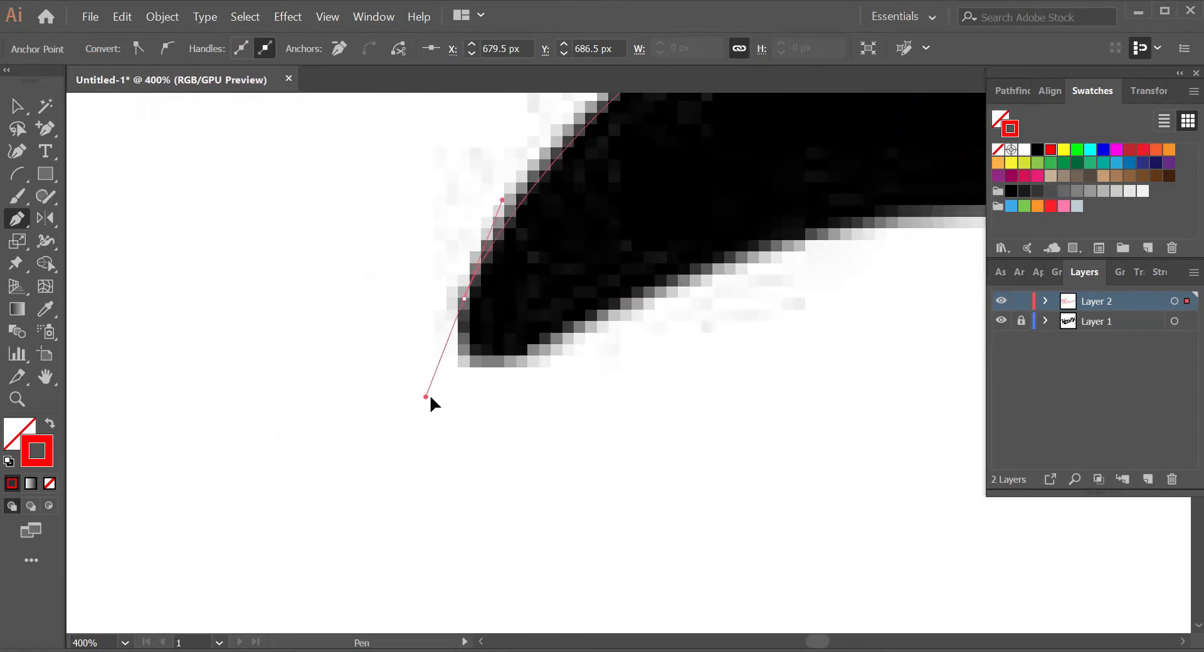
Step: Trace around the swash's left tip and along its lower edge through about X 1199.5, Y 592.5 px to the y's tail
left_click_drag(654, 295, 760, 241)
left_click_drag(645, 355, 801, 384)
left_click(901, 449)
scroll(901, 449, "down", 3)
left_click_drag(609, 364, 703, 331)
left_click_drag(809, 272, 895, 242)
left_click(582, 329)
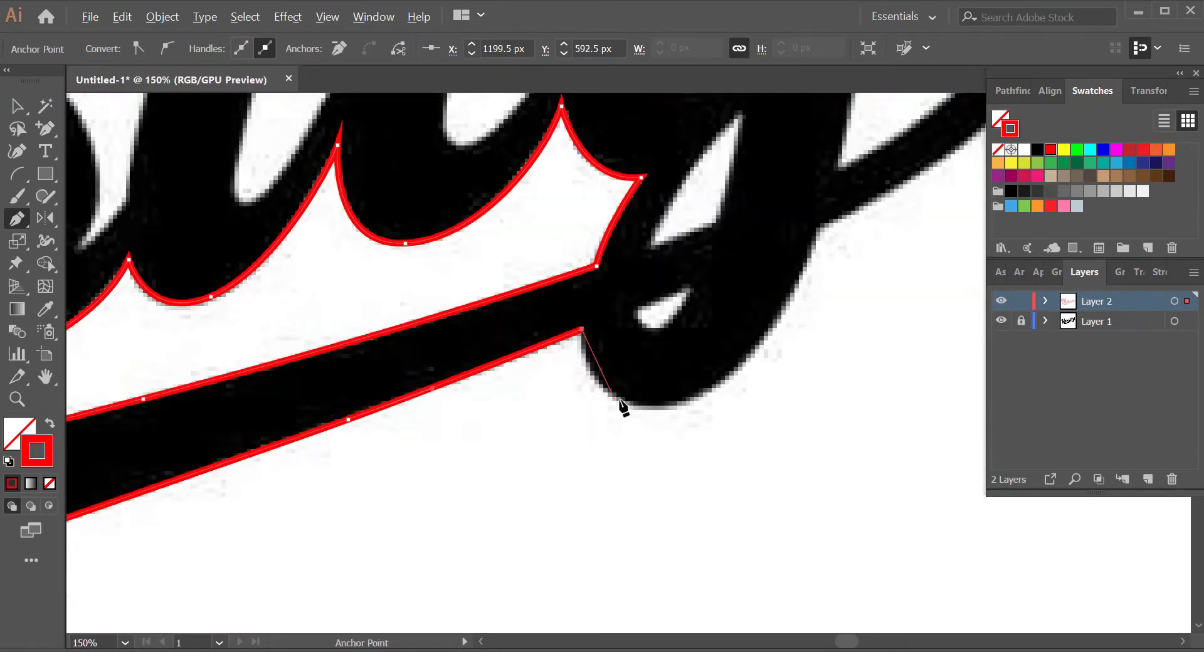
Step: Trace the y's bottom and outer loop through about X 1522.5, Y 438.5 px to the stem notch at X 1454.5, Y 385.5 px
left_click_drag(639, 405, 703, 419)
scroll(703, 419, "left", 1)
scroll(702, 419, "right", 5)
scroll(703, 419, "up", 2)
scroll(666, 370, "up", 4)
scroll(666, 370, "right", 3)
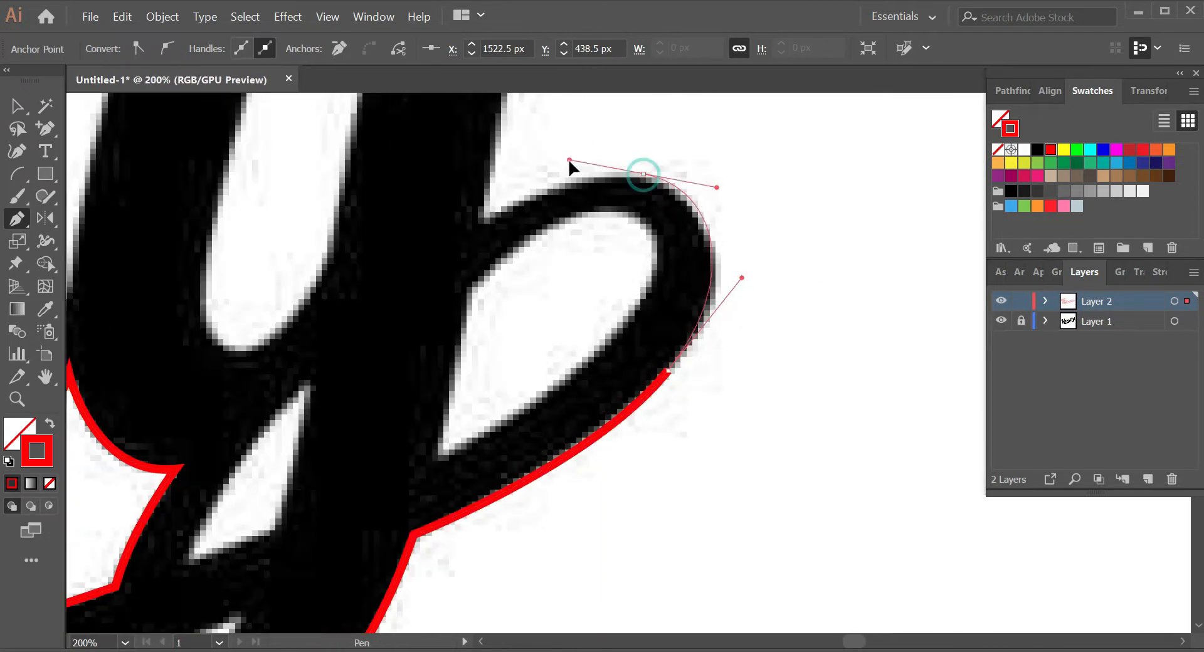
left_click(481, 221)
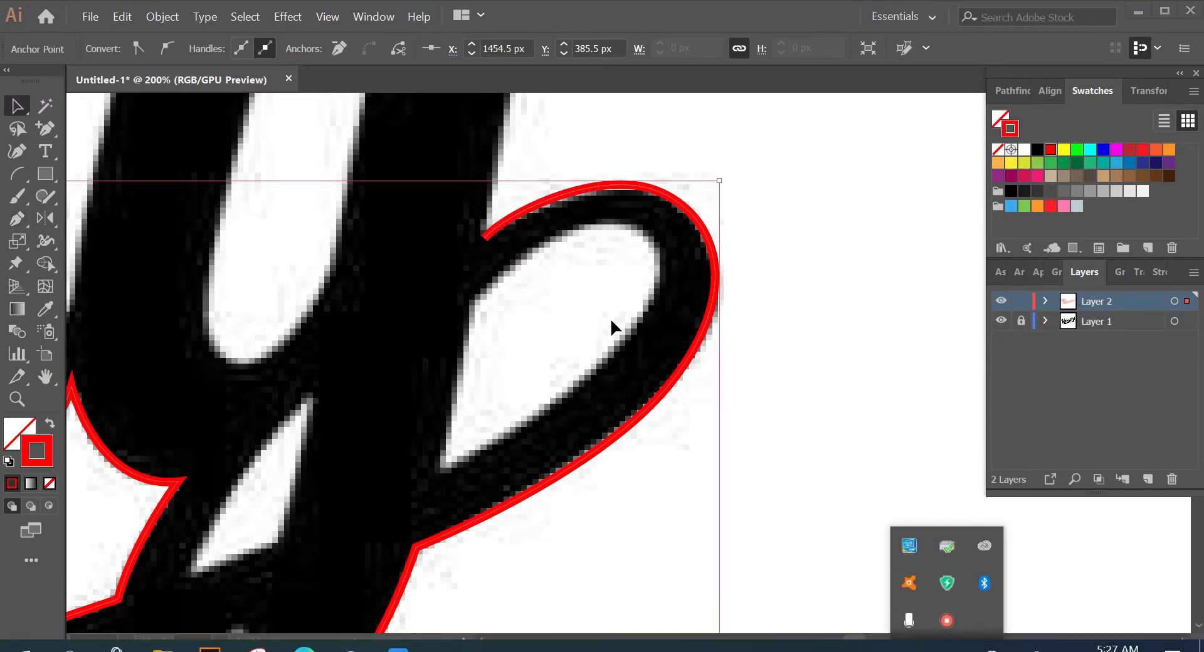
Step: Continue up the y's right stem and over its top to its left edge at about X 1422.5, Y 266.5 px
left_click(484, 240)
scroll(566, 236, "up", 5)
left_click(567, 237)
left_click(719, 175)
left_click_drag(546, 145, 395, 145)
left_click(366, 194)
Step: Trace the U-shaped gap between the y's two stems, down one side, around the bottom and up the other
scroll(367, 251, "down", 5)
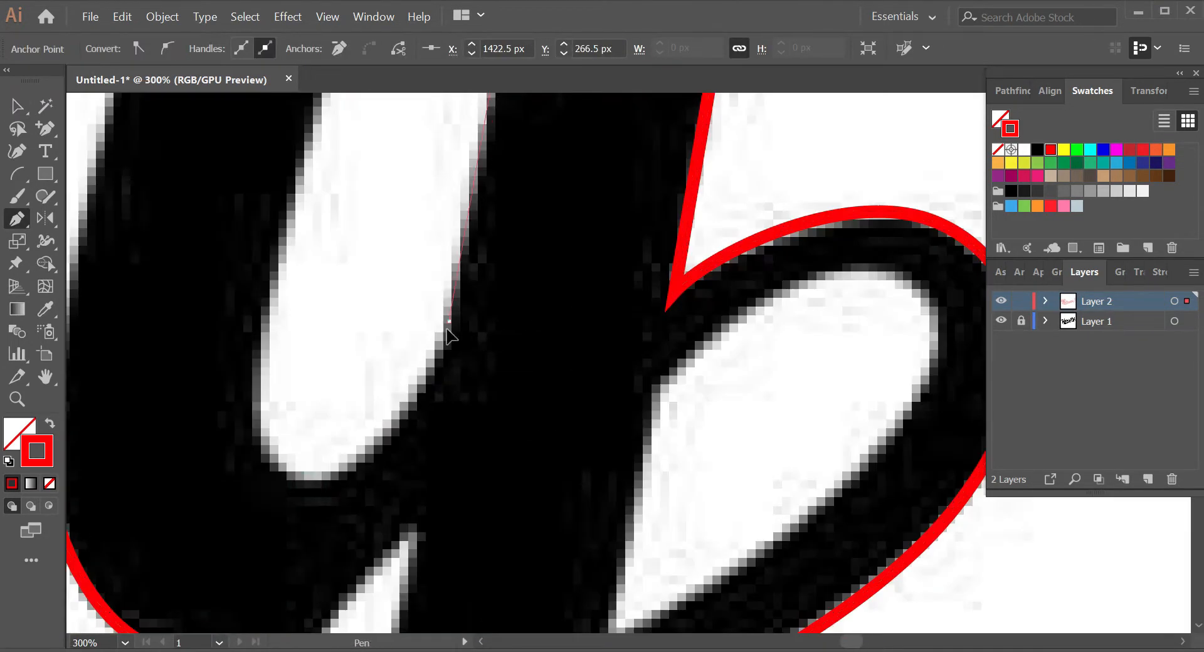
left_click_drag(446, 329, 424, 416)
left_click_drag(535, 407, 439, 423)
scroll(439, 351, "down", 2)
left_click_drag(439, 341, 468, 242)
Step: Trace over the top of the y's left stem through about X 1324.5, Y 303.5 px and down to the corner beside the t
scroll(501, 220, "up", 5)
left_click(586, 153)
left_click(438, 153)
scroll(339, 282, "down", 5)
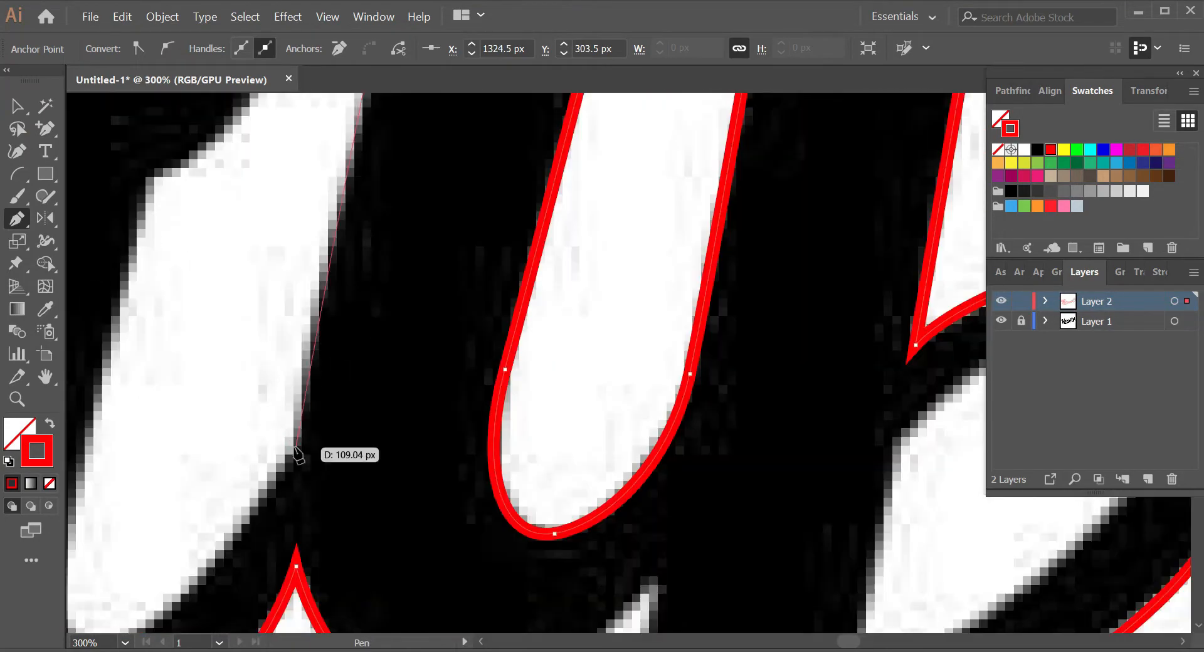
left_click(296, 441)
Step: Trace the gap between the t and the y and the right end of the t's crossbar back to its stem
left_click_drag(313, 336, 258, 349)
scroll(301, 314, "down", 3)
left_click(301, 363)
left_click(435, 168)
left_click(373, 211)
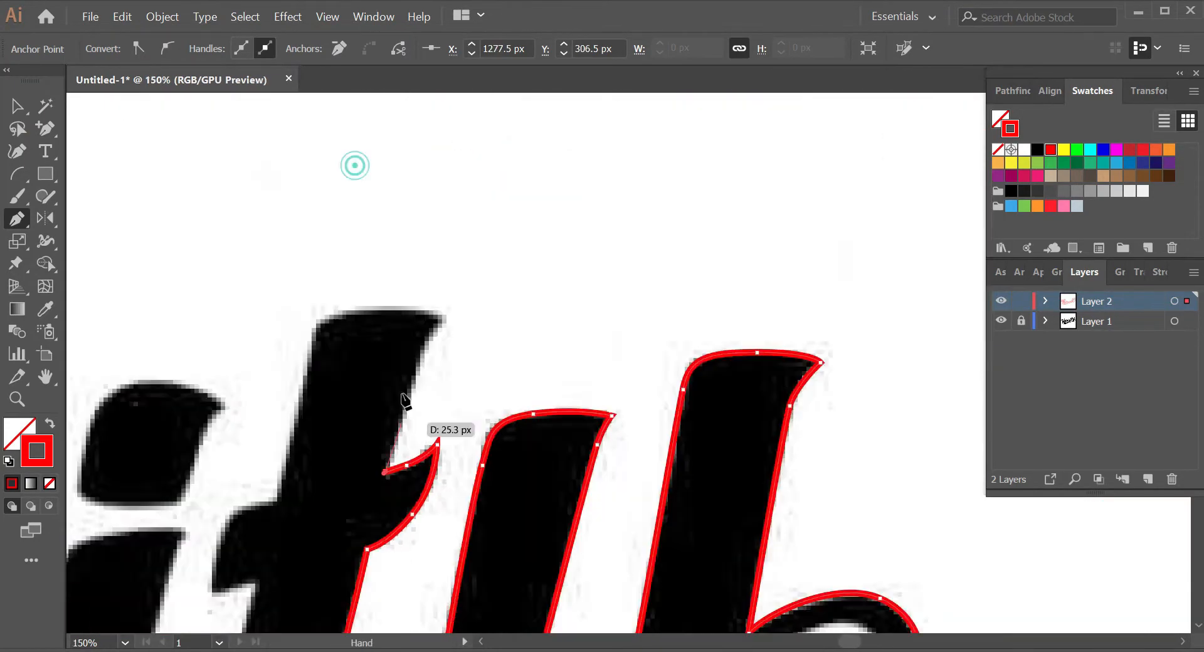
Step: Trace the t's upper right edge and its curved top to the rounded upper-left corner
scroll(404, 398, "up", 3)
left_click(417, 370)
left_click(461, 304)
scroll(200, 335, "up", 1)
scroll(538, 126, "left", 3)
left_click(369, 208)
Step: Trace down the t's left edge, around the left end of its crossbar and into the gap beside the i
scroll(376, 221, "down", 3)
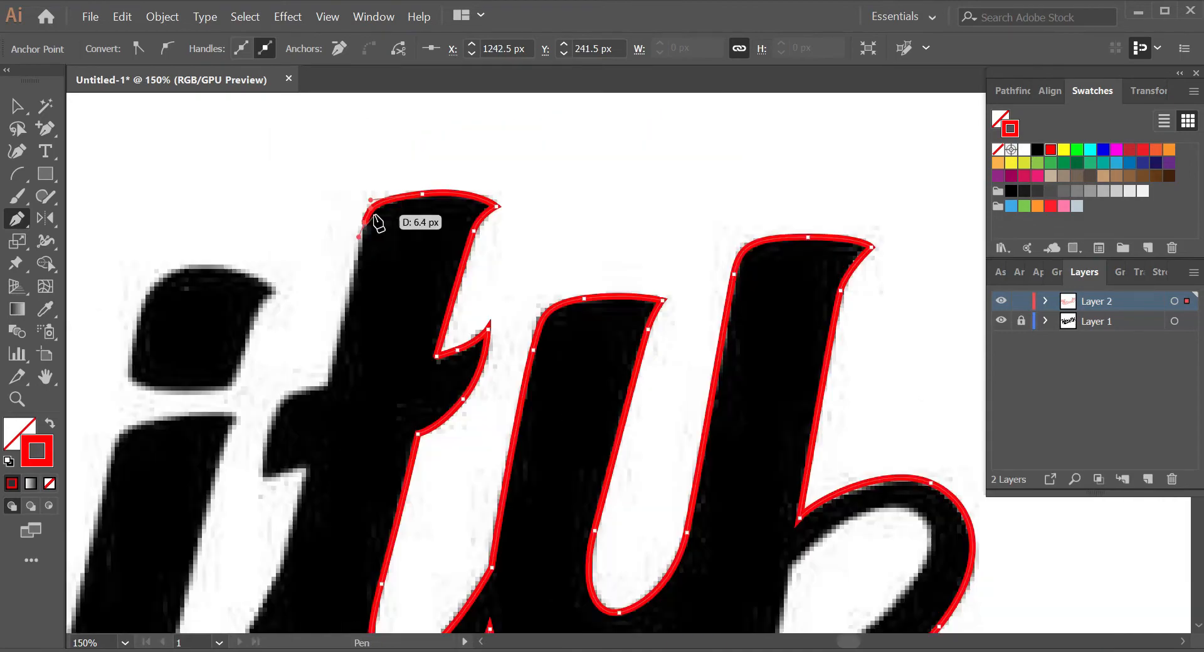
left_click(329, 381)
scroll(288, 408, "up", 2)
left_click_drag(314, 347, 294, 351)
left_click_drag(288, 356, 281, 423)
scroll(284, 460, "down", 3)
scroll(398, 349, "up", 3)
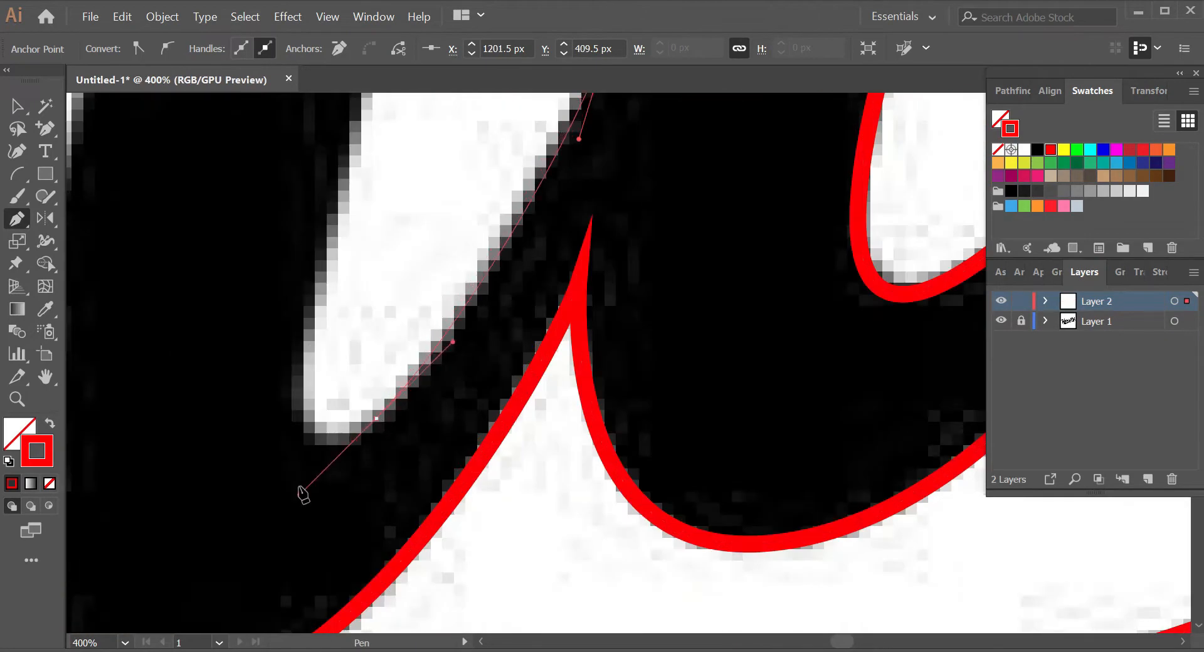
Step: Trace around the i's body and down its left edge to a corner at about X 1091.5, Y 485.5 px
scroll(303, 492, "down", 3)
scroll(369, 157, "down", 2)
scroll(362, 241, "up", 3)
left_click_drag(351, 246, 342, 276)
scroll(390, 335, "up", 3)
left_click(389, 220)
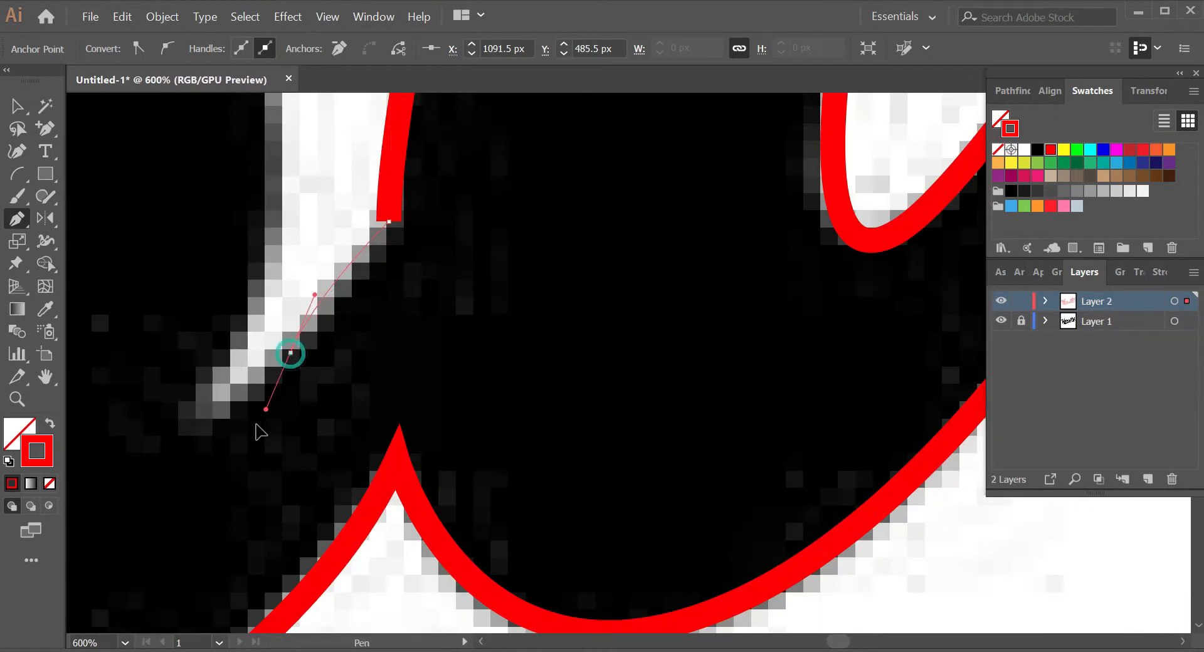
Step: Trace the narrow gap between the i and the s and the s's right edge up to the notch below its head
scroll(262, 428, "down", 1)
left_click(301, 485)
left_click_drag(353, 327, 360, 219)
scroll(360, 220, "down", 2)
left_click(276, 281)
Step: Curve the outline around the s's head over its top at about X 1026.5, Y 353.5 px and onto its left side
left_click_drag(443, 341, 454, 282)
left_click_drag(350, 231, 279, 248)
left_click_drag(368, 279, 362, 343)
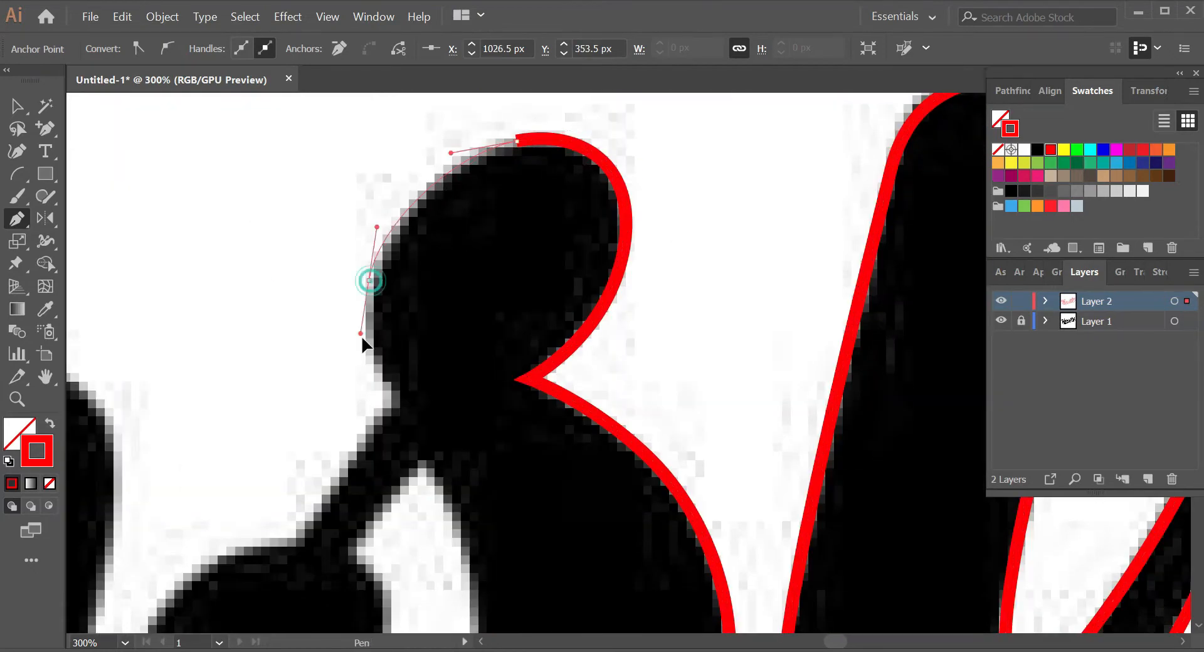
Step: Trace down from the s's neck and around the rounded bottom of its inner opening, up its left side
left_click(468, 550)
scroll(462, 368, "down", 3)
scroll(439, 301, "up", 4)
left_click_drag(502, 194, 465, 381)
left_click_drag(337, 359, 244, 360)
left_click_drag(317, 186, 378, 113)
Step: Trace over the s's lower-left ball at about X 955.5, Y 454.5 px and down its left edge to a corner beside the r
left_click(389, 376)
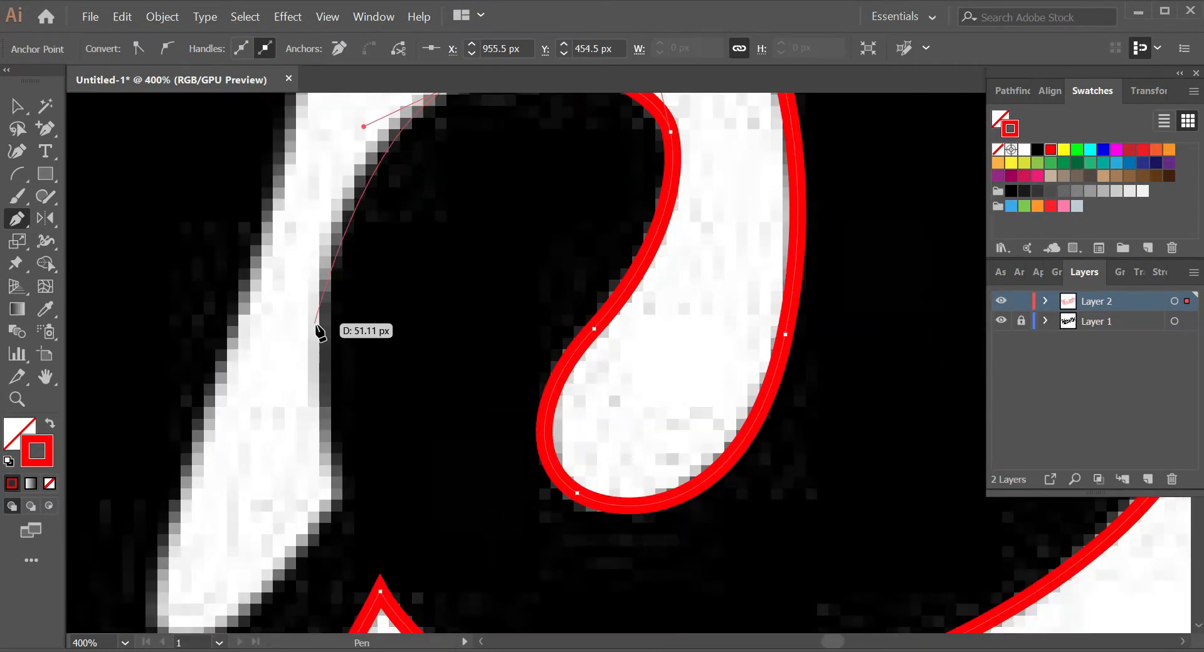
left_click_drag(317, 330, 317, 407)
left_click(337, 493)
Step: Trace the gap between the s and the r and up the r's right side to its top at about X 906.5, Y 409.5 px
scroll(379, 301, "down", 4)
scroll(426, 338, "up", 4)
left_click_drag(438, 557, 378, 617)
left_click_drag(415, 338, 438, 254)
left_click_drag(510, 245, 510, 180)
left_click_drag(390, 108, 310, 108)
Step: Trace the notch in the r's top and around its left lobe to a corner at about X 817.5, Y 499.5 px
left_click_drag(535, 315, 502, 363)
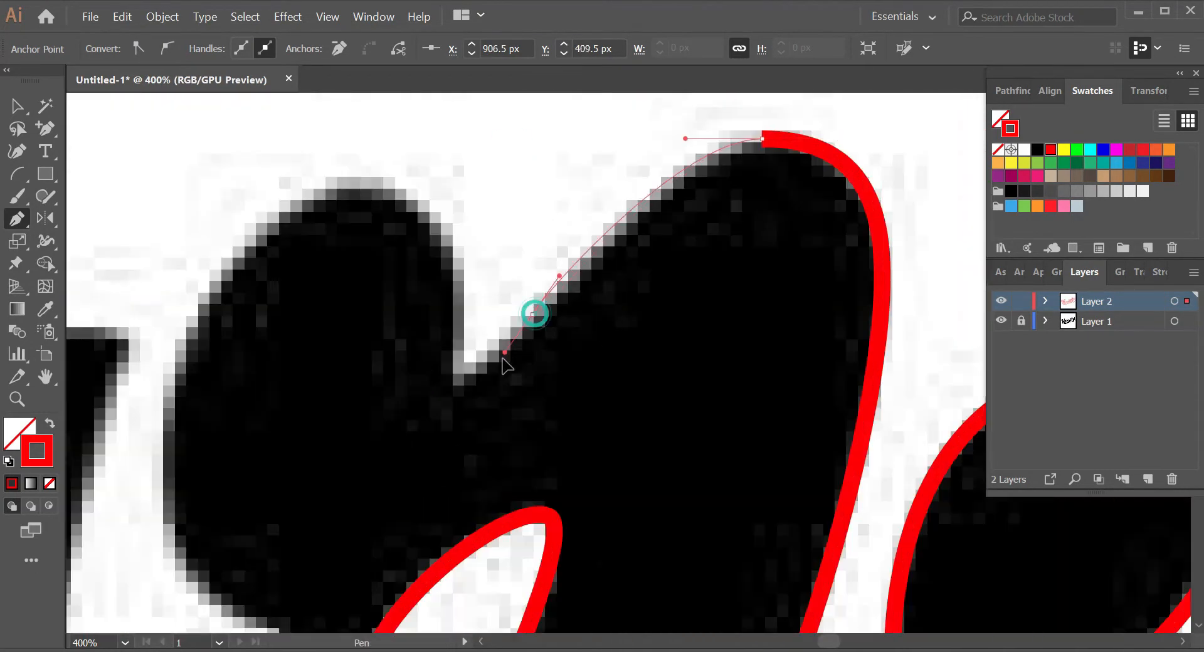
left_click(458, 380)
left_click_drag(452, 244, 442, 195)
scroll(375, 186, "up", 1)
left_click_drag(362, 214, 313, 252)
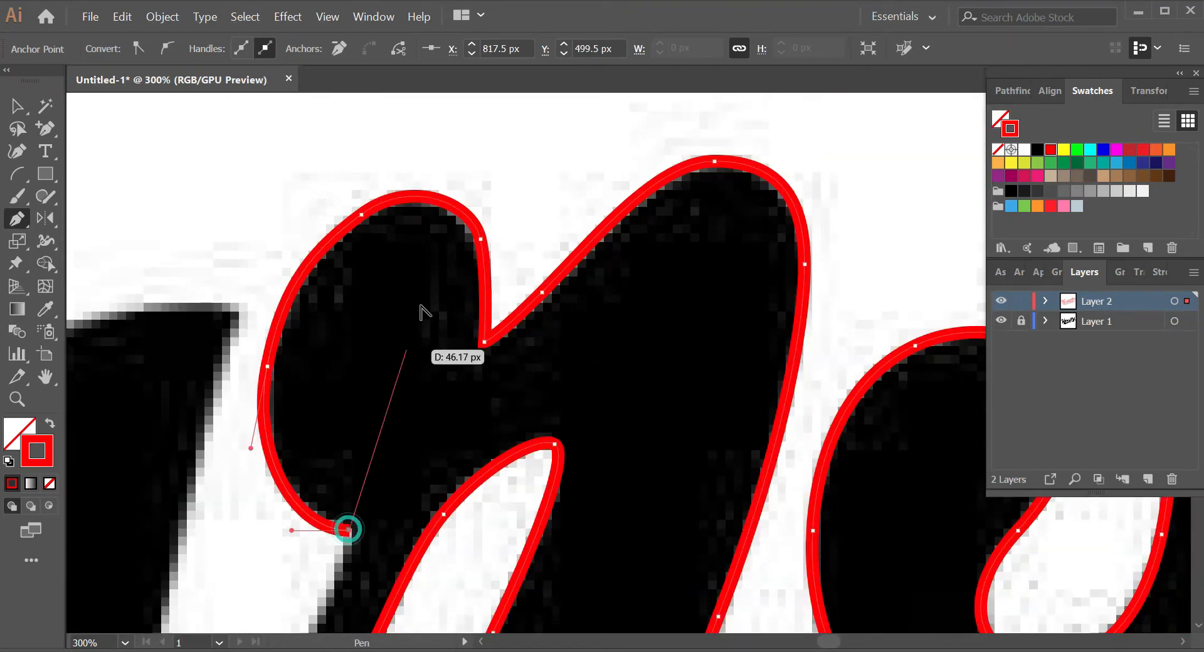
Step: Trace the gap between the r and the a, around its rounded bottom and up the a's right stem edge
scroll(421, 305, "down", 10)
scroll(445, 349, "left", 3)
scroll(445, 349, "up", 1)
left_click_drag(405, 316, 340, 424)
left_click_drag(274, 478, 233, 479)
left_click_drag(295, 261, 322, 150)
Step: Trace over the top of the a's stem and close the outer outline at the notch where it started
scroll(323, 150, "up", 5)
scroll(313, 230, "down", 1)
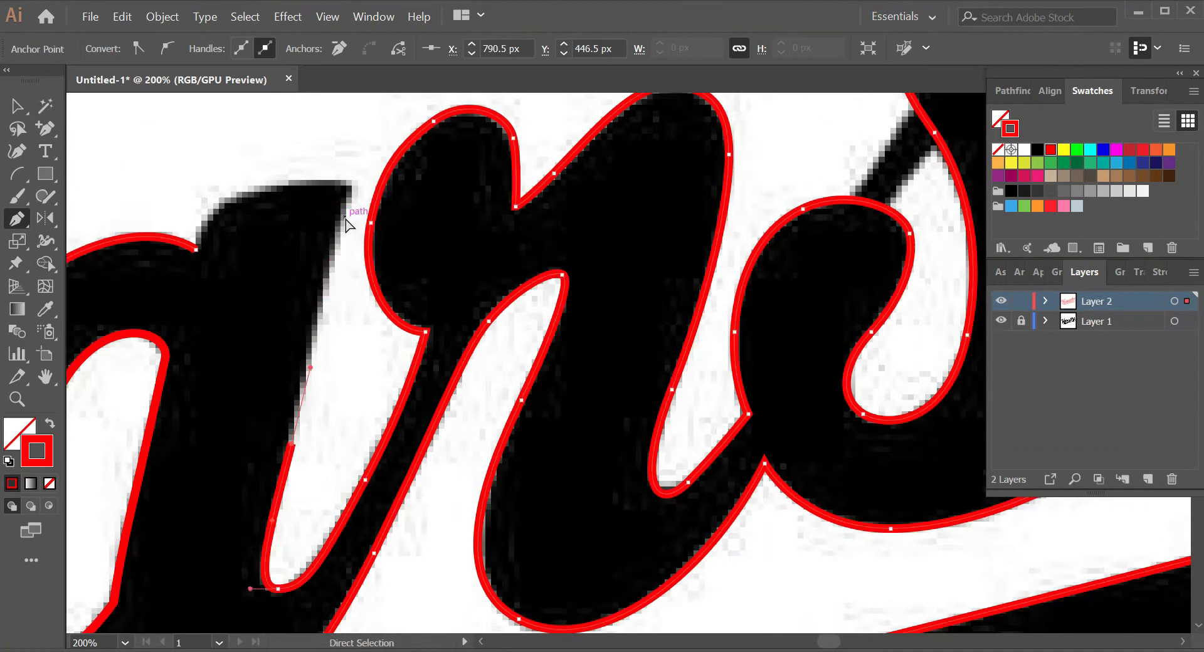
left_click(353, 183)
scroll(150, 145, "up", 2)
left_click_drag(358, 249, 301, 266)
left_click(250, 352)
Step: Trace the slanted bar across the s's opening as a separate four-cornered path overlapping the letter at both ends
scroll(355, 247, "down", 7)
scroll(463, 247, "up", 6)
left_click(482, 195)
left_click(354, 375)
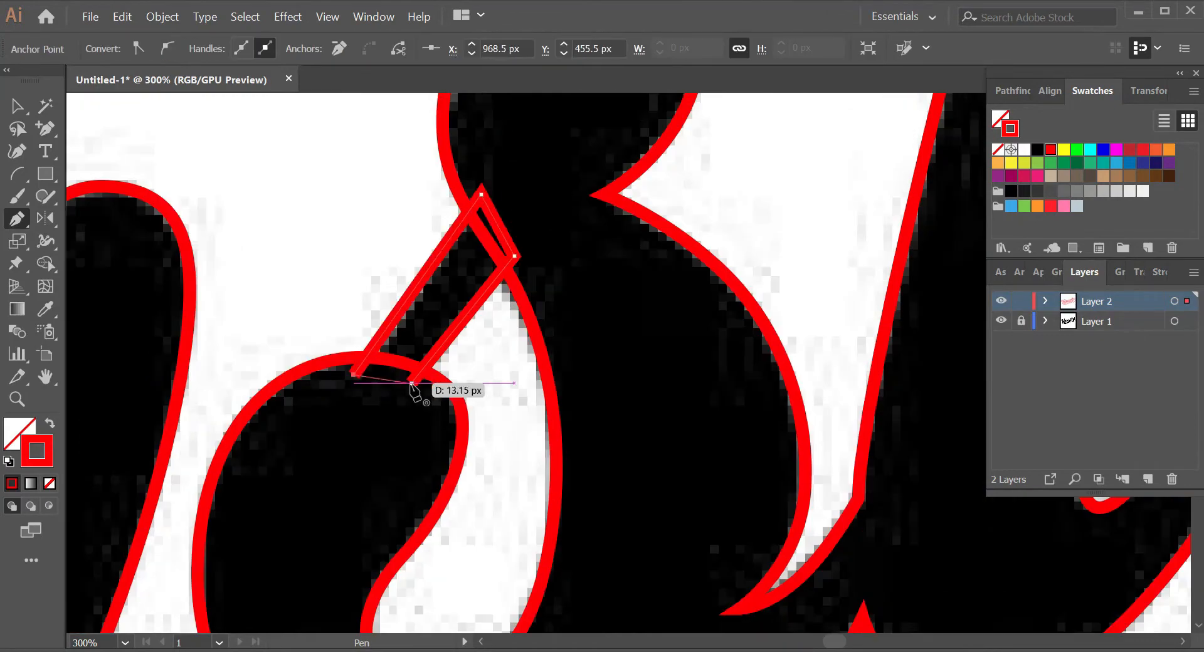
left_click(411, 383)
Step: Trace the i's dot as a separate closed path, with rounded lower corners and a pointed upper-right corner
scroll(439, 351, "down", 5)
scroll(549, 276, "up", 5)
left_click(486, 315)
left_click_drag(596, 316, 633, 317)
scroll(721, 213, "up", 3)
left_click_drag(586, 164, 476, 168)
left_click_drag(455, 295, 439, 345)
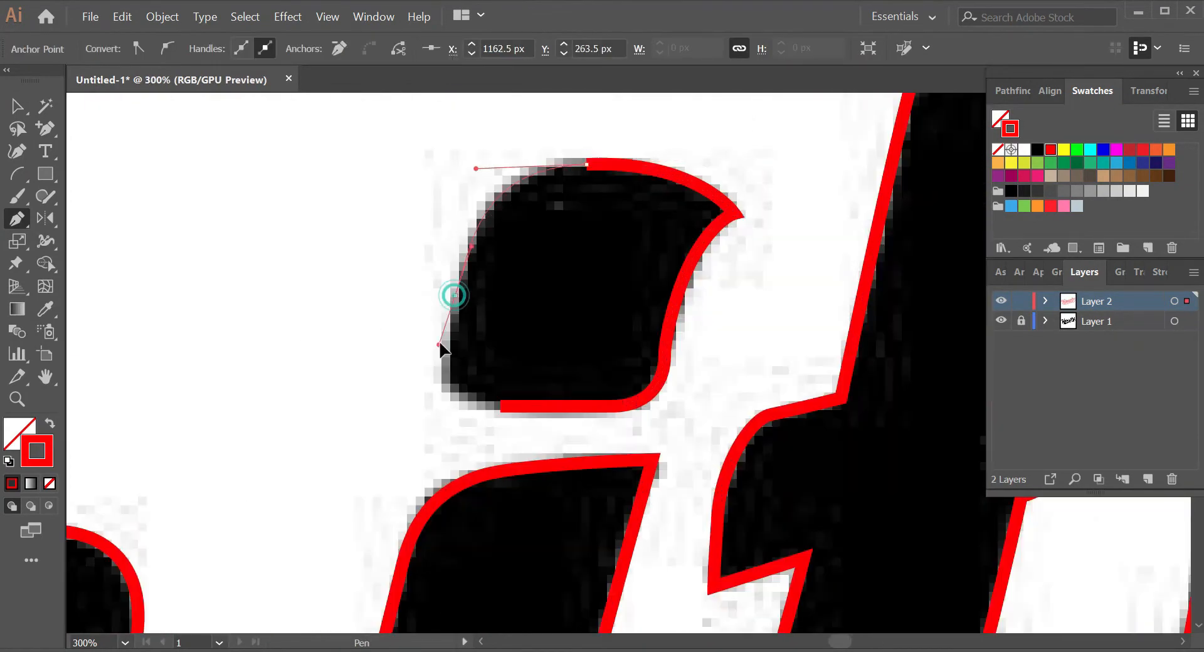
left_click_drag(501, 406, 549, 404)
Step: Trace the pointed counter in the y's tail just above the swash as its own path
scroll(549, 404, "down", 4)
scroll(694, 435, "up", 4)
left_click(592, 439)
left_click(721, 395)
left_click_drag(701, 437, 710, 395)
left_click(726, 305)
left_click_drag(603, 458, 563, 524)
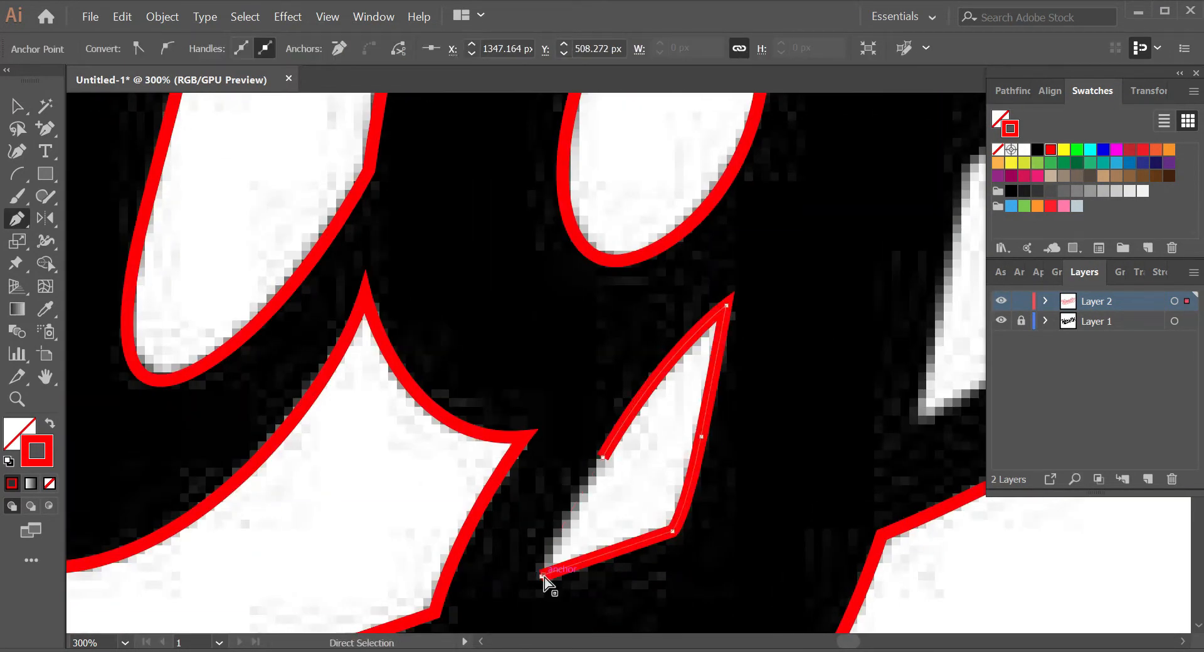
left_click(542, 576)
Step: Trace the counter inside the y's large loop as its own closed path
scroll(545, 576, "down", 4)
left_click(683, 363)
left_click(634, 530)
left_click_drag(756, 449, 808, 392)
mouse_move(715, 304)
left_mouse_down()
mouse_move(605, 408)
mouse_move(527, 460)
left_mouse_up()
left_click(543, 414)
Step: Trace the small counter at the bottom of the y's tail below the swash and finish drawing with the Selection tool
scroll(563, 403, "down", 5)
scroll(563, 403, "up", 6)
left_click(503, 374)
left_click(662, 304)
left_click(502, 375)
scroll(564, 370, "down", 7)
key("v")
scroll(511, 226, "up", 1)
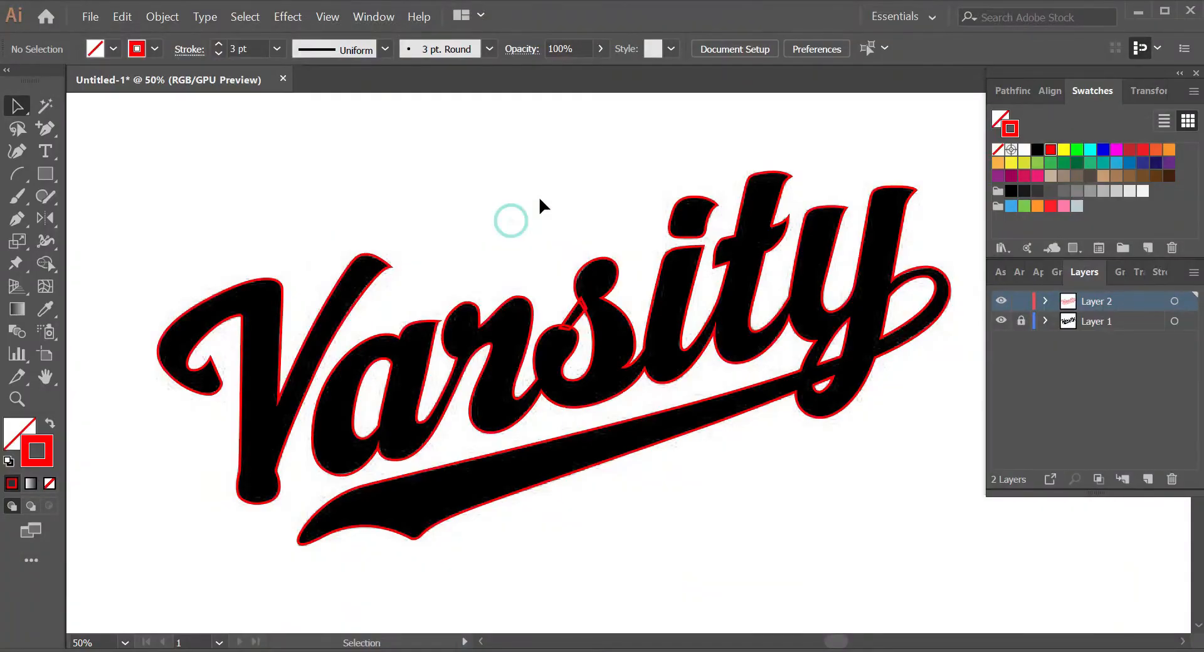
scroll(540, 197, "down", 1)
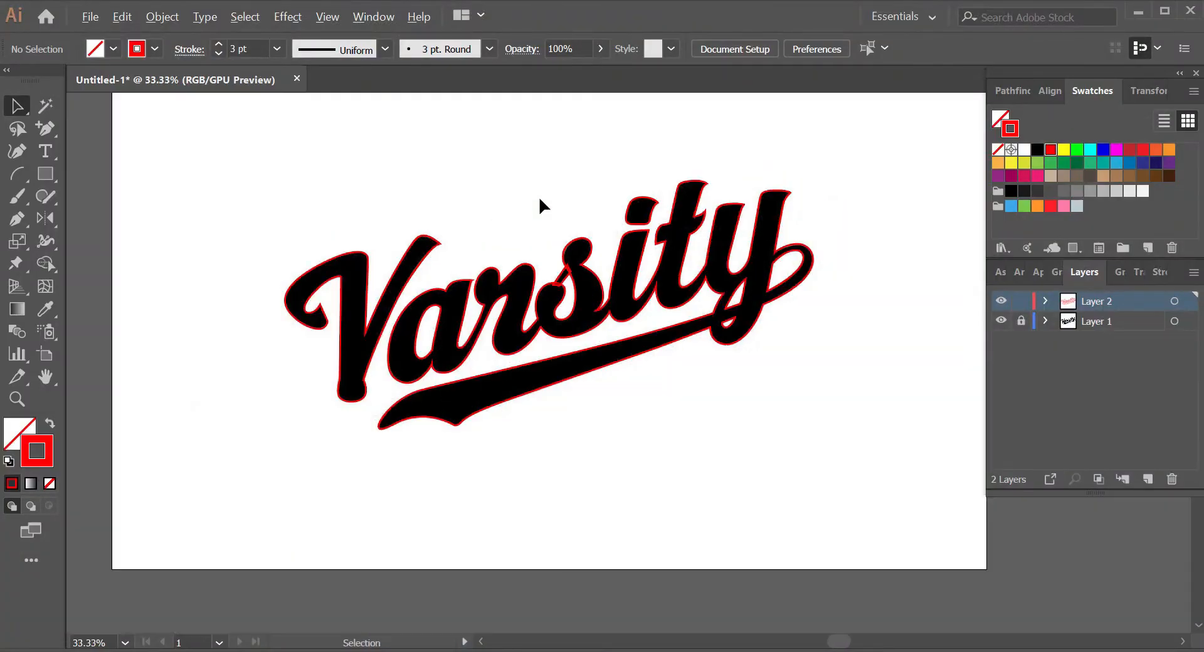
scroll(539, 193, "up", 1)
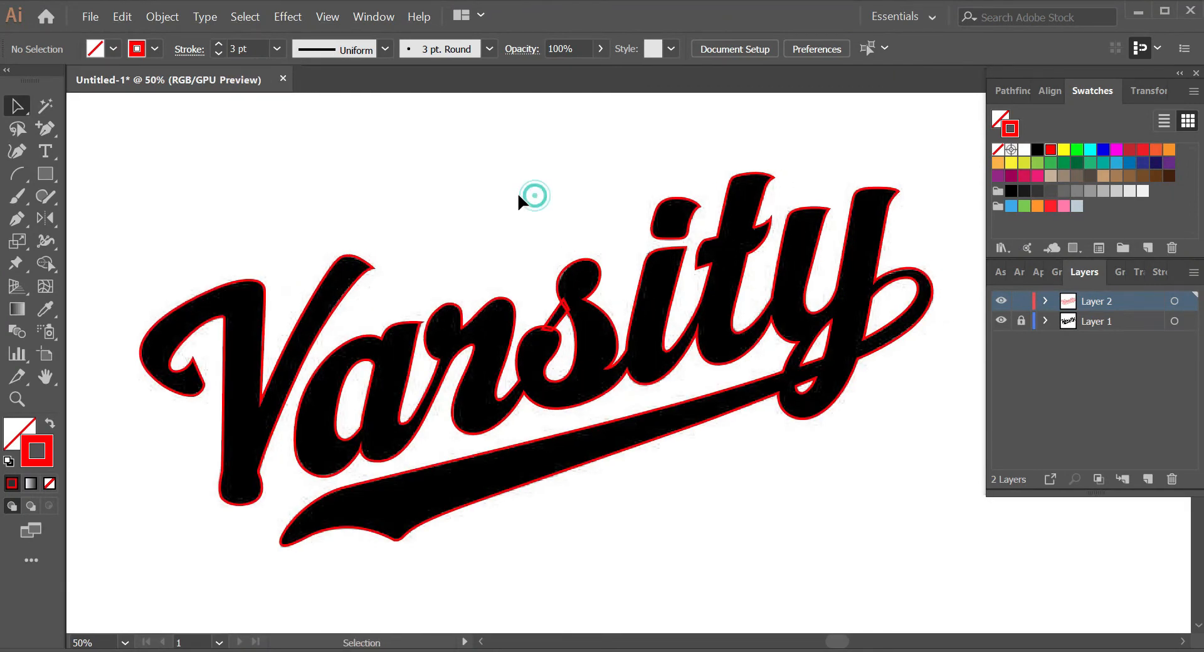
scroll(519, 202, "down", 1)
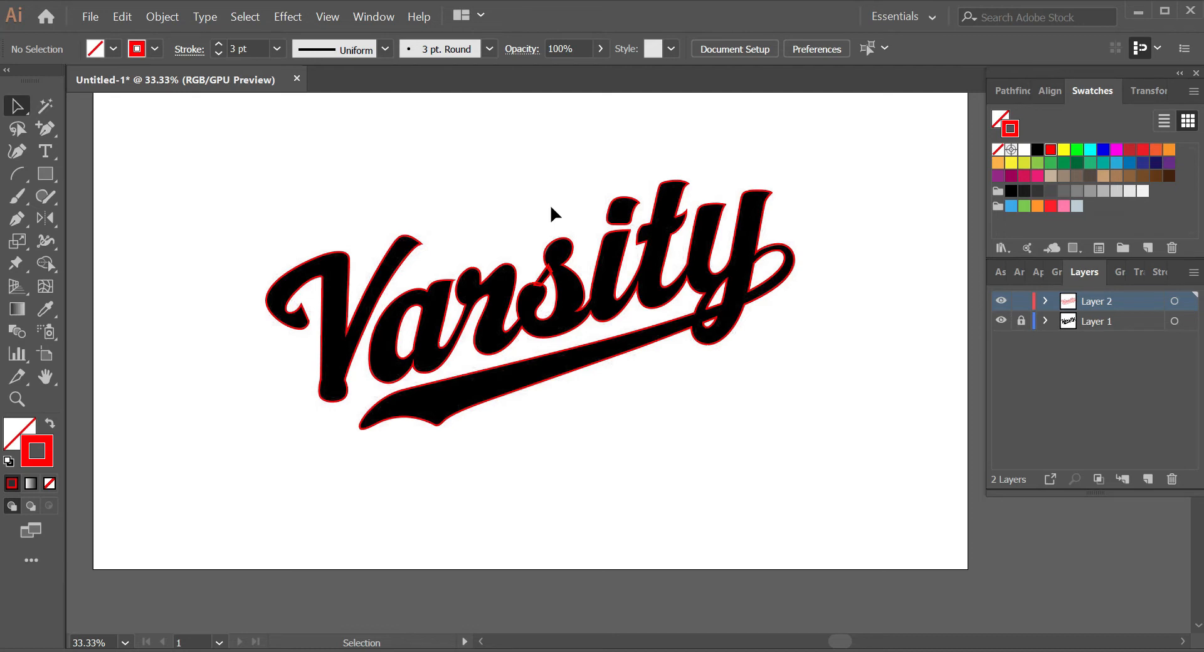
scroll(511, 221, "up", 1)
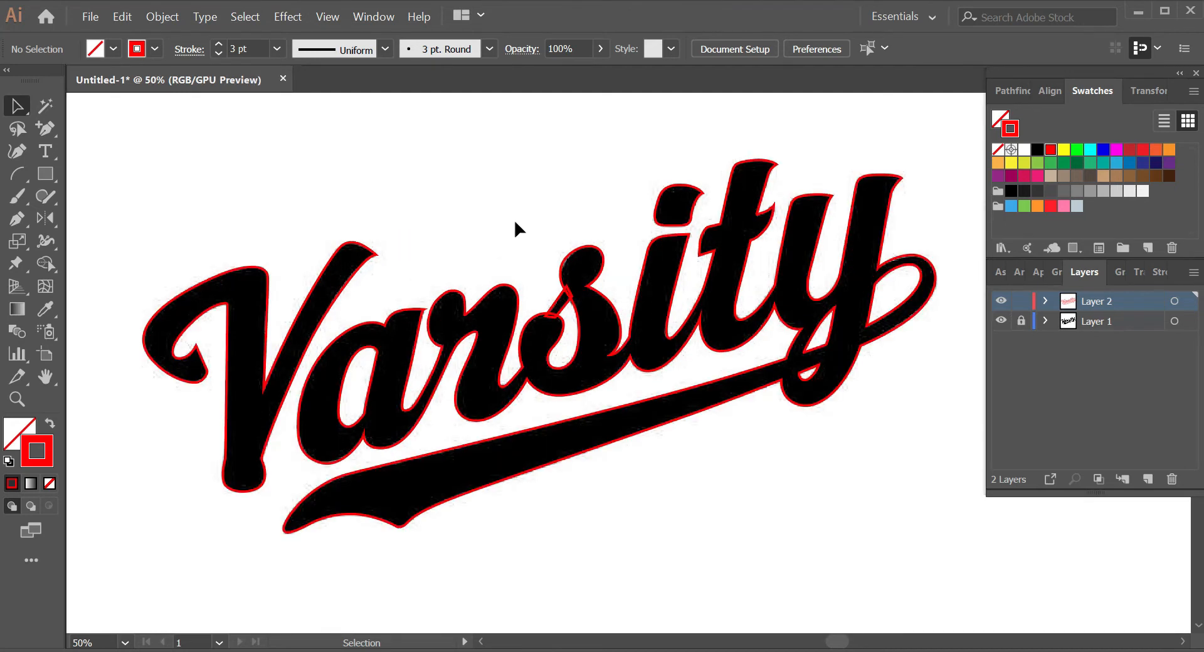
scroll(514, 219, "down", 1)
left_click_drag(536, 193, 515, 198)
scroll(501, 200, "up", 1)
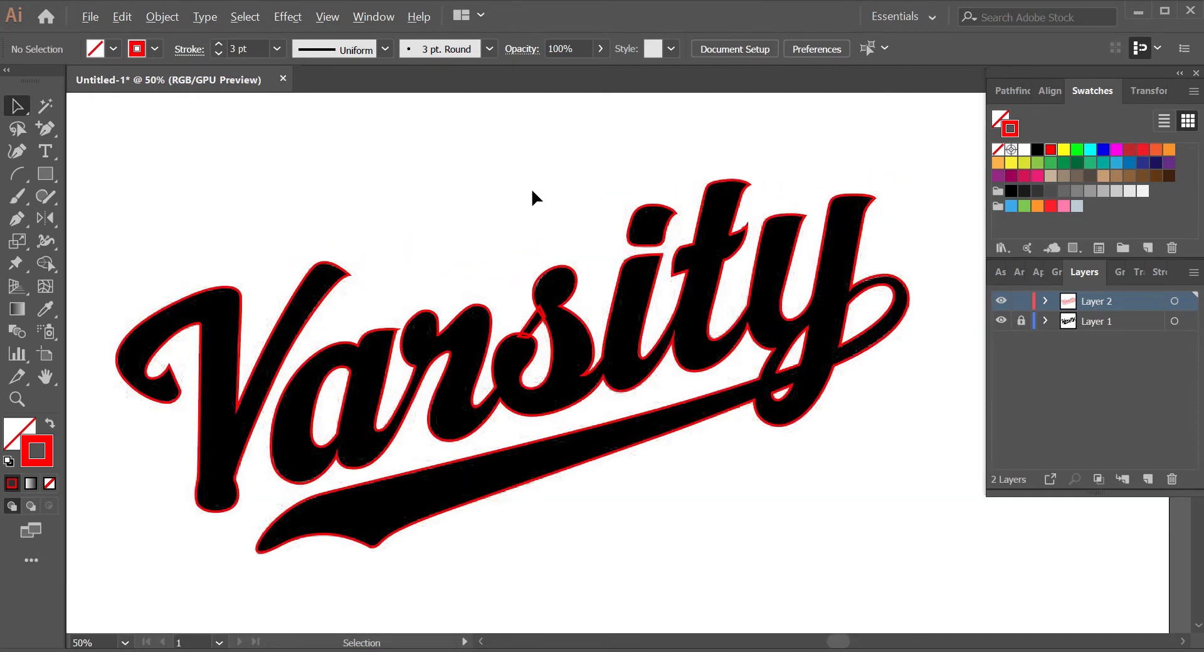
scroll(533, 196, "down", 1)
Step: Try moving the s's slanted bar path away from the letter to show it is a separate shape
scroll(512, 257, "up", 4)
scroll(583, 345, "up", 3)
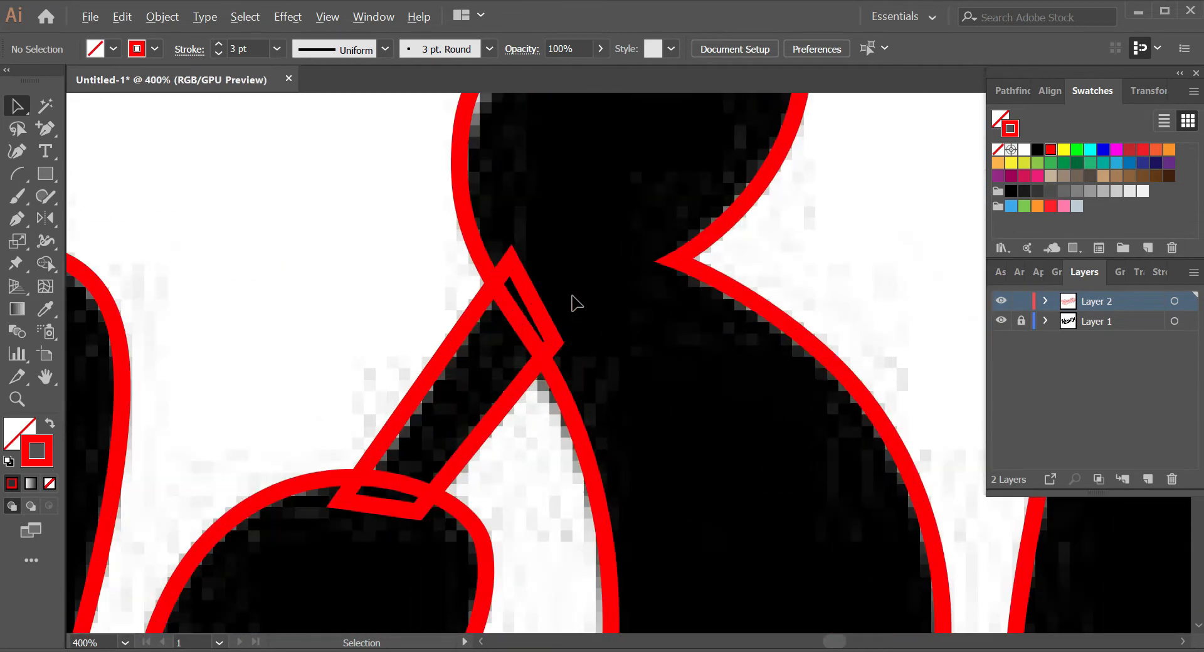
scroll(576, 305, "down", 3)
scroll(573, 301, "up", 3)
left_click(581, 360)
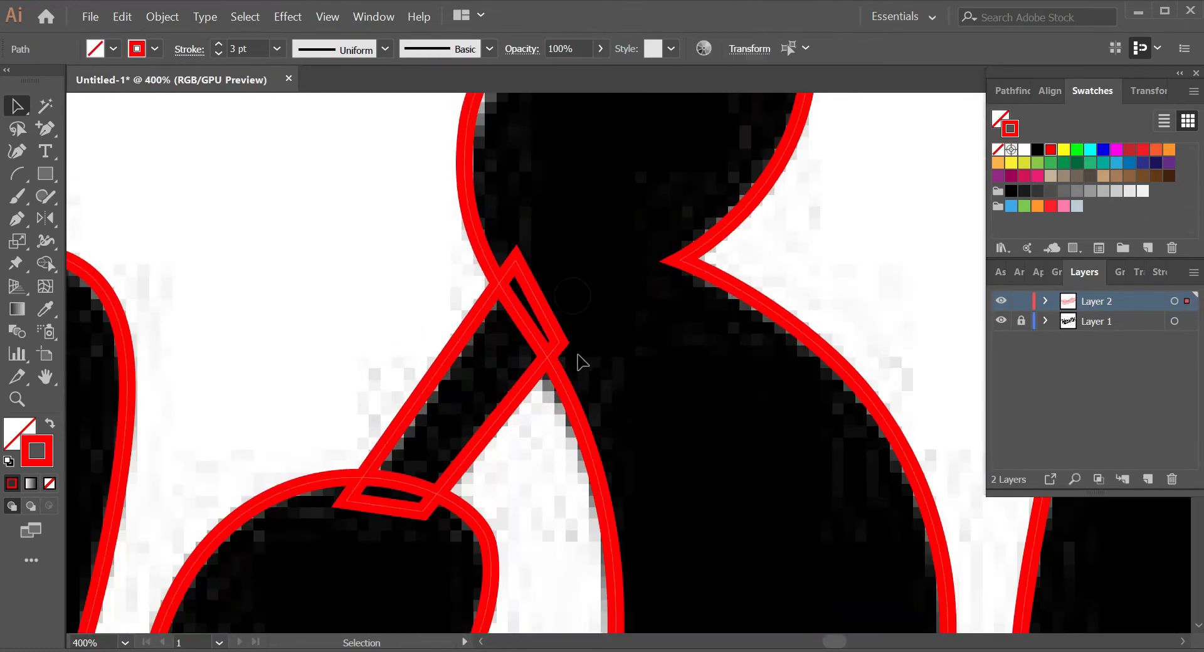
left_click(523, 400)
left_click_drag(519, 397, 403, 330)
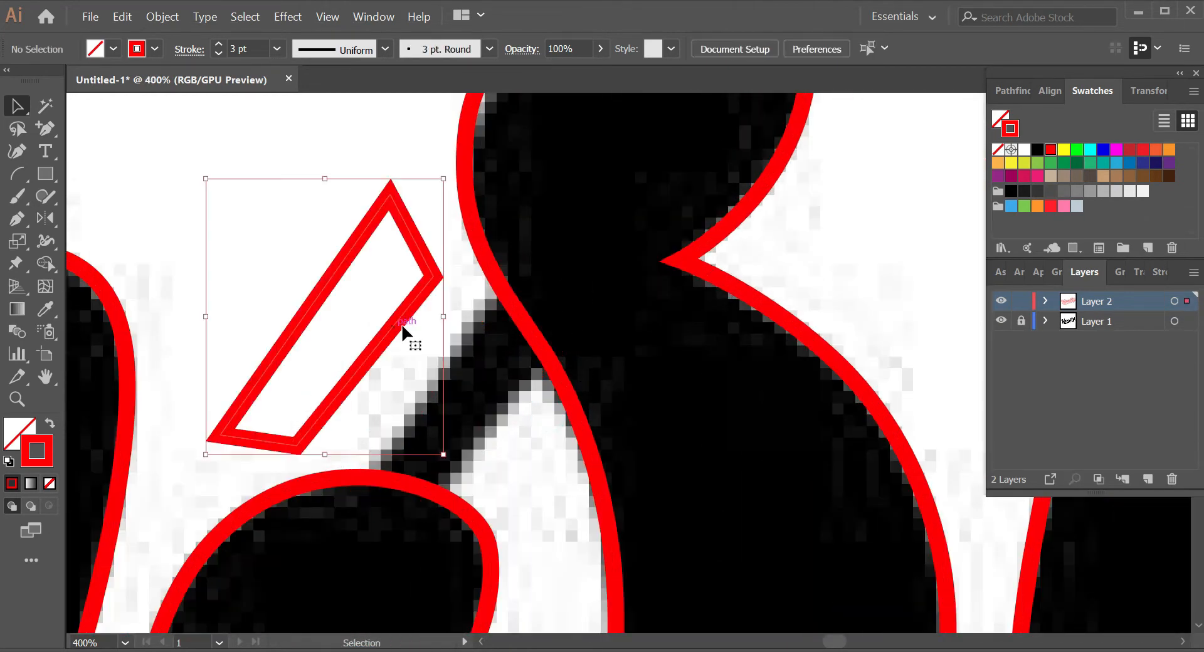
scroll(558, 326, "down", 7)
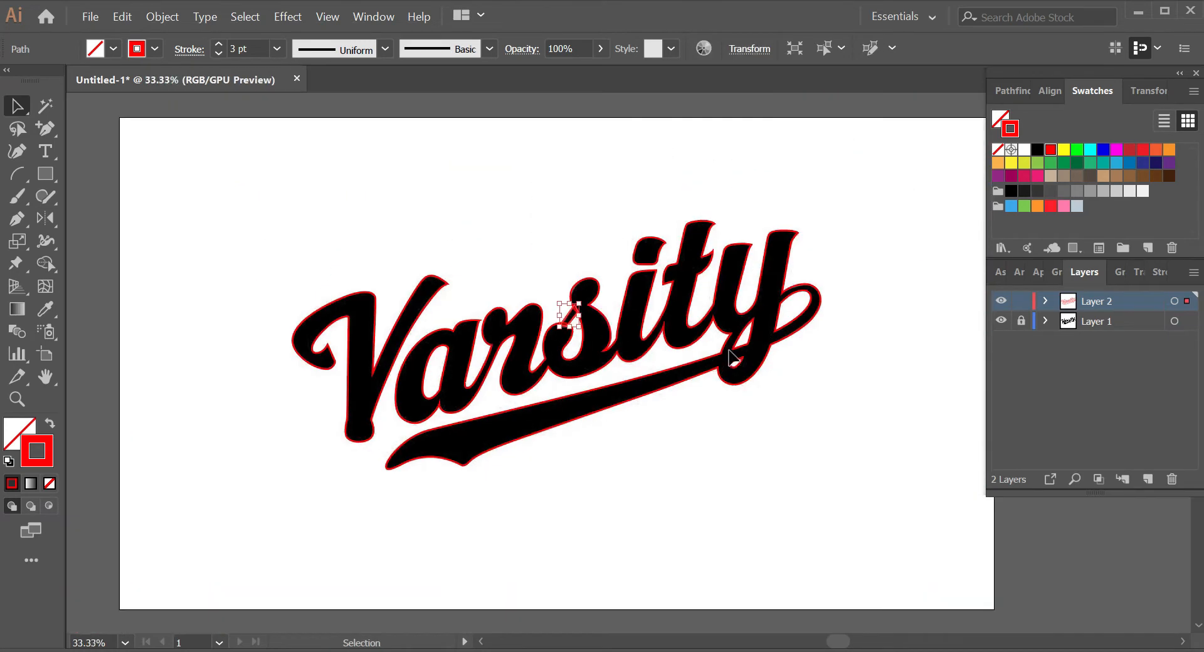
Step: Try moving the y's tail counter and the outer lettering outline off the artwork, and undo both moves
scroll(729, 357, "up", 4)
left_click_drag(746, 337, 788, 388)
key("ctrl+z")
scroll(820, 400, "down", 2)
scroll(821, 400, "down", 2)
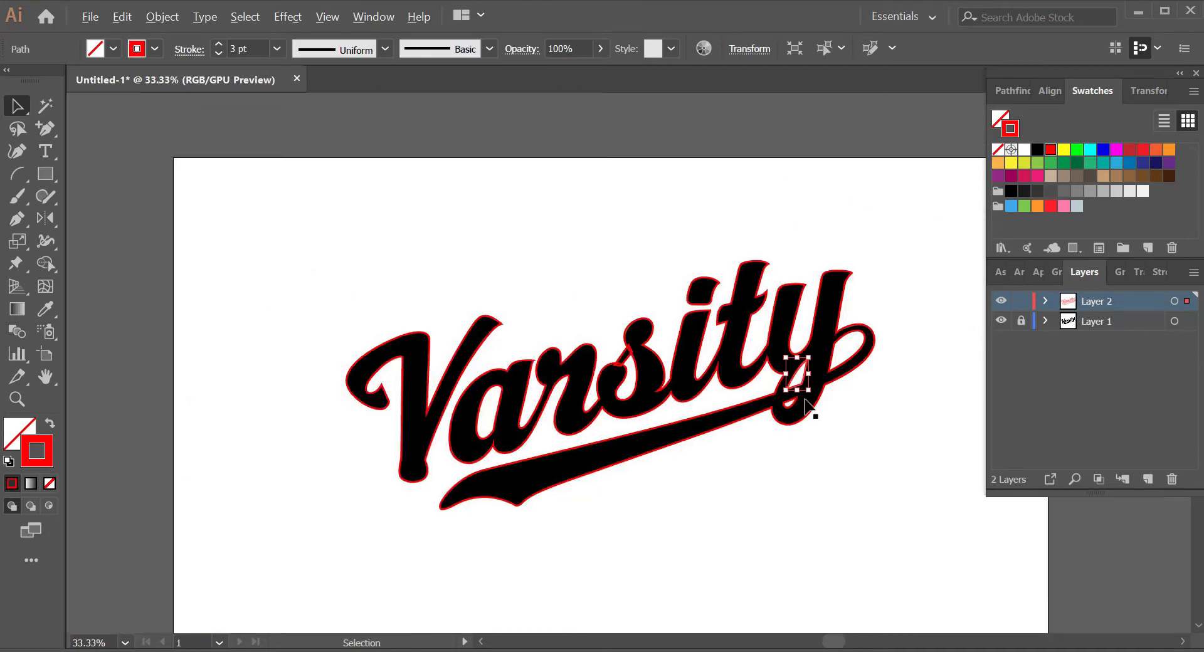
left_click_drag(840, 311, 643, 219)
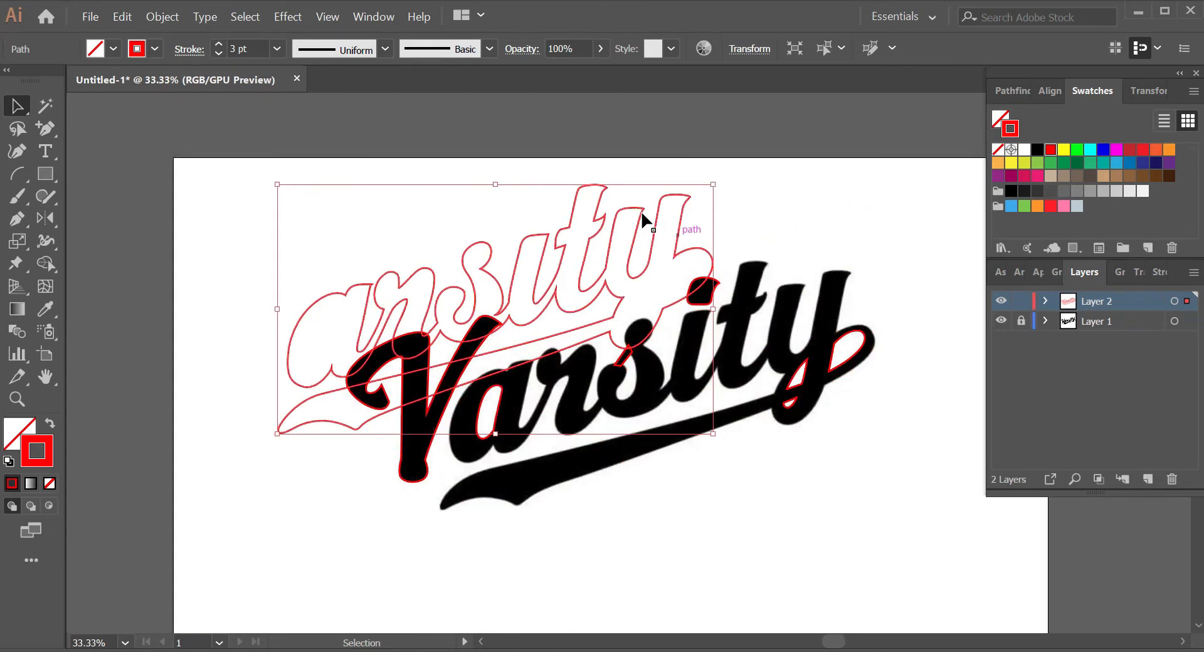
key("ctrl+z")
left_click(642, 210)
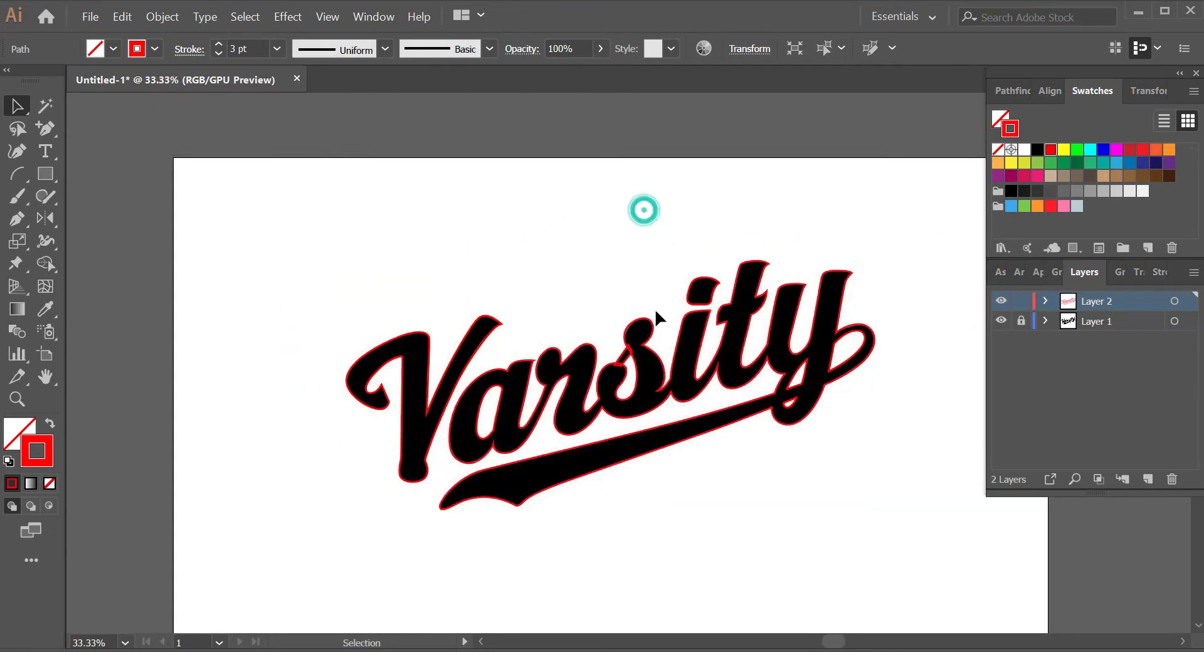
scroll(655, 313, "up", 1)
left_click_drag(655, 313, 626, 278)
scroll(601, 342, "up", 2)
scroll(599, 344, "down", 2)
scroll(592, 344, "up", 3)
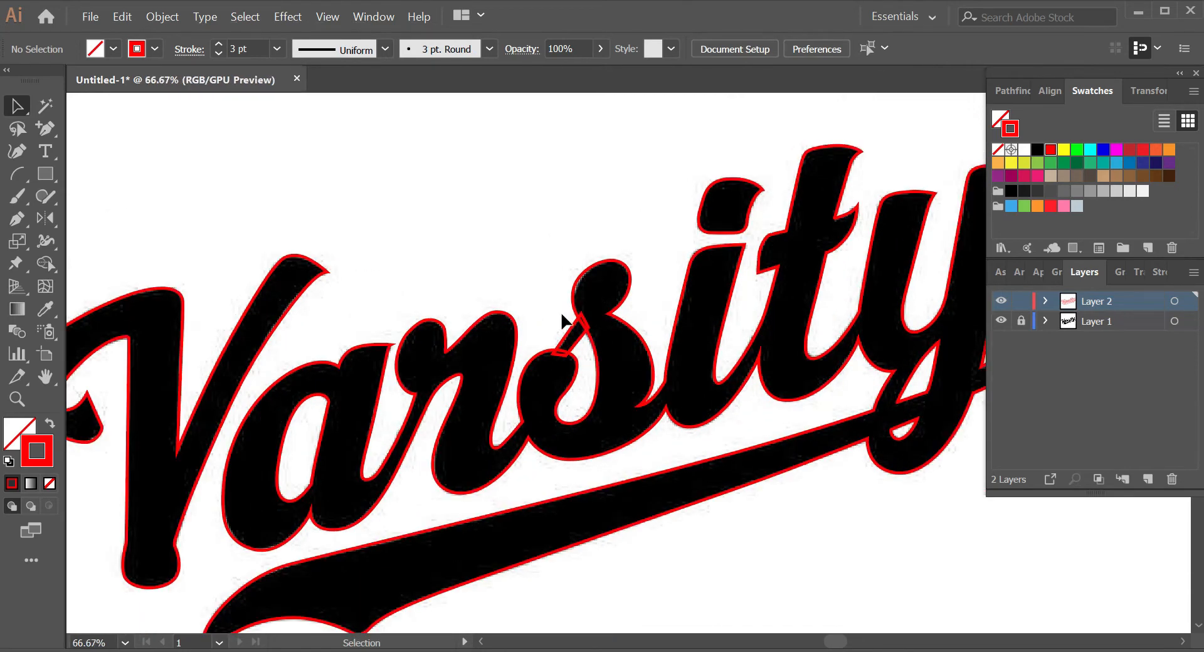
scroll(559, 306, "down", 2)
scroll(548, 301, "up", 2)
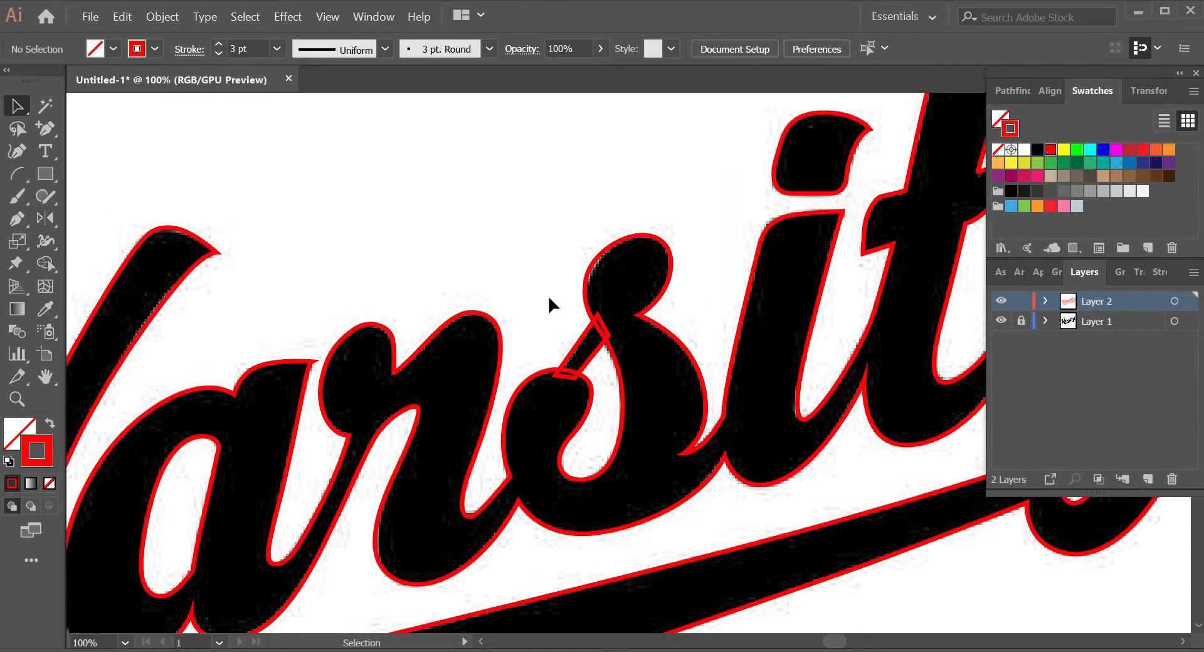
scroll(537, 301, "up", 1)
scroll(537, 301, "down", 3)
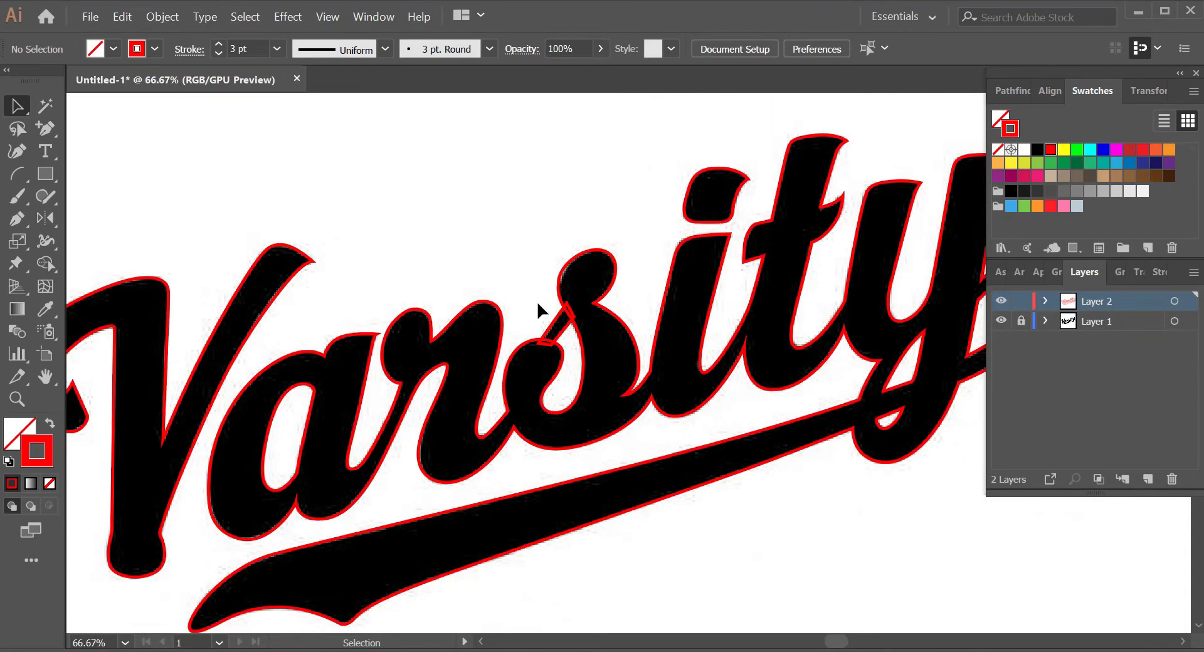
scroll(537, 301, "up", 1)
scroll(531, 299, "down", 1)
scroll(532, 299, "up", 1)
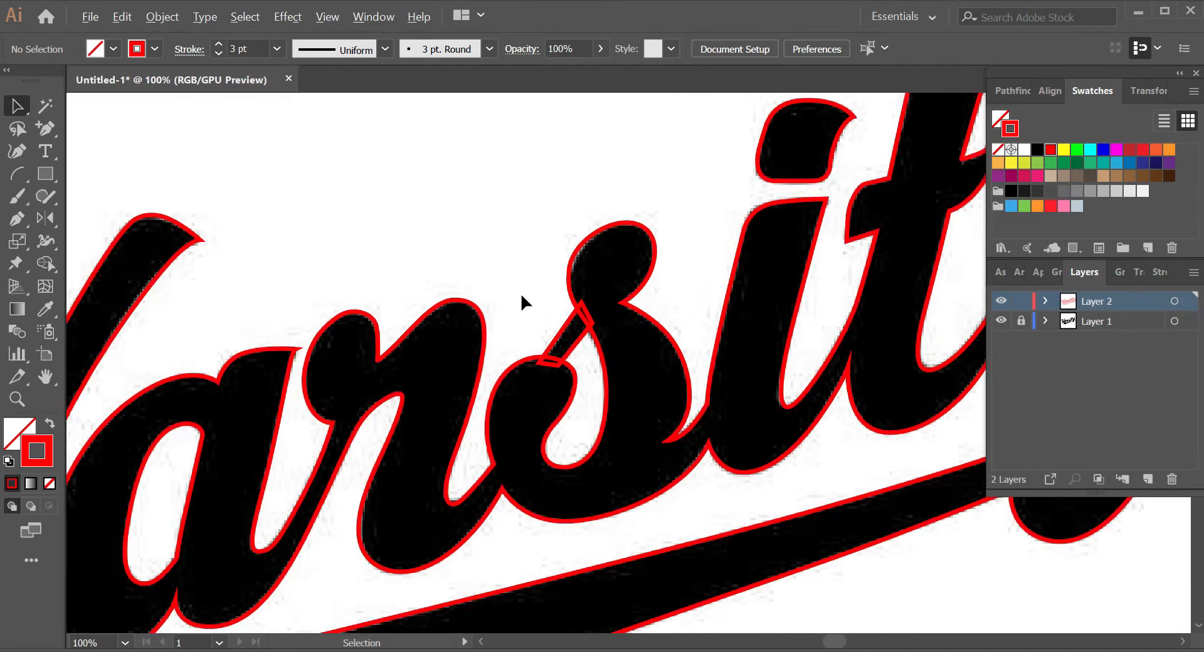
scroll(520, 292, "down", 2)
left_click_drag(485, 275, 533, 286)
Step: Select all the traced Varsity paths together, including the V, the counters, the i's dot and the swash
left_click_drag(286, 215, 457, 275)
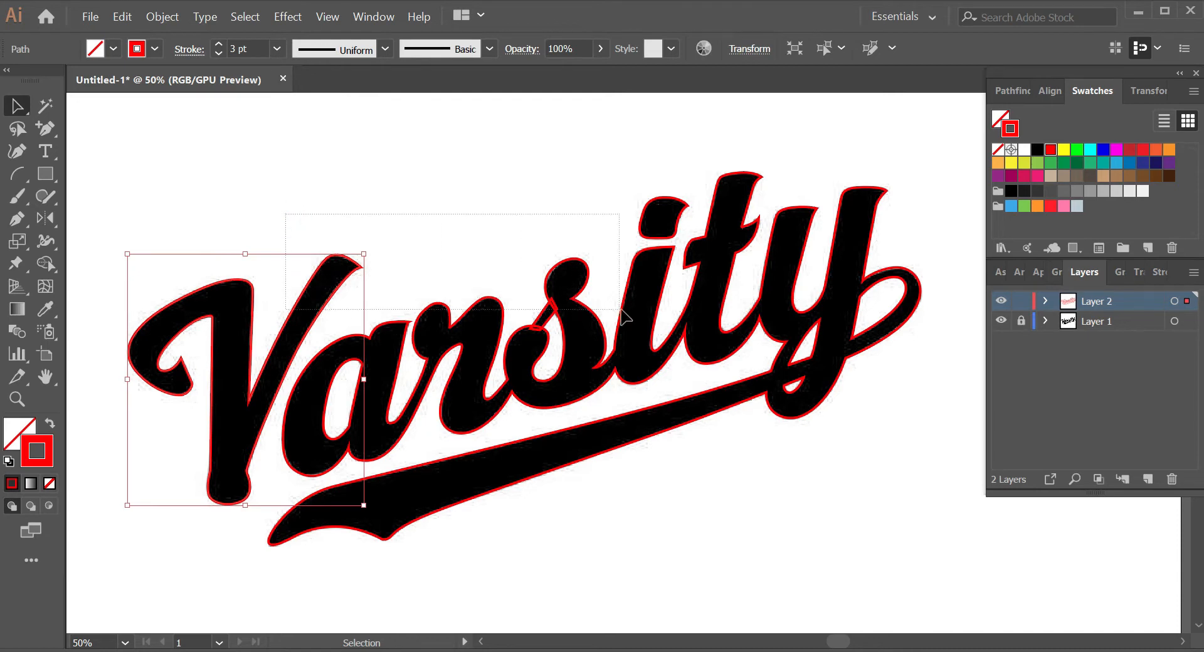
left_click_drag(879, 433, 881, 439)
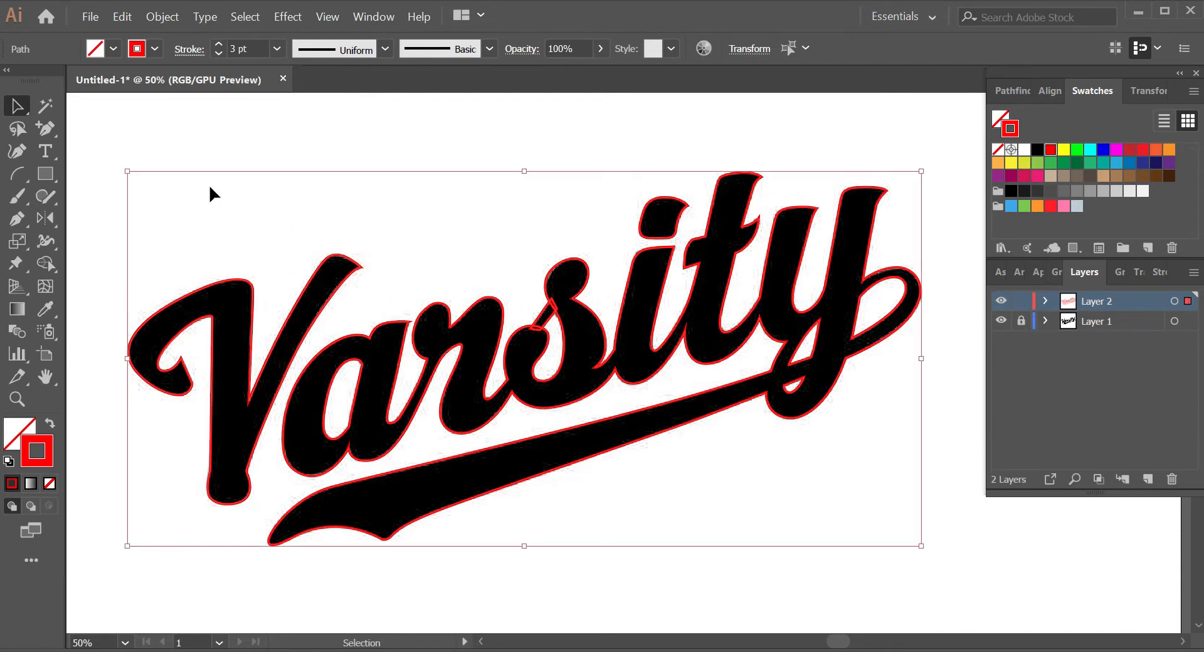
scroll(209, 186, "down", 1)
left_click_drag(182, 182, 734, 445)
scroll(340, 259, "up", 1)
left_click_drag(339, 233, 445, 310)
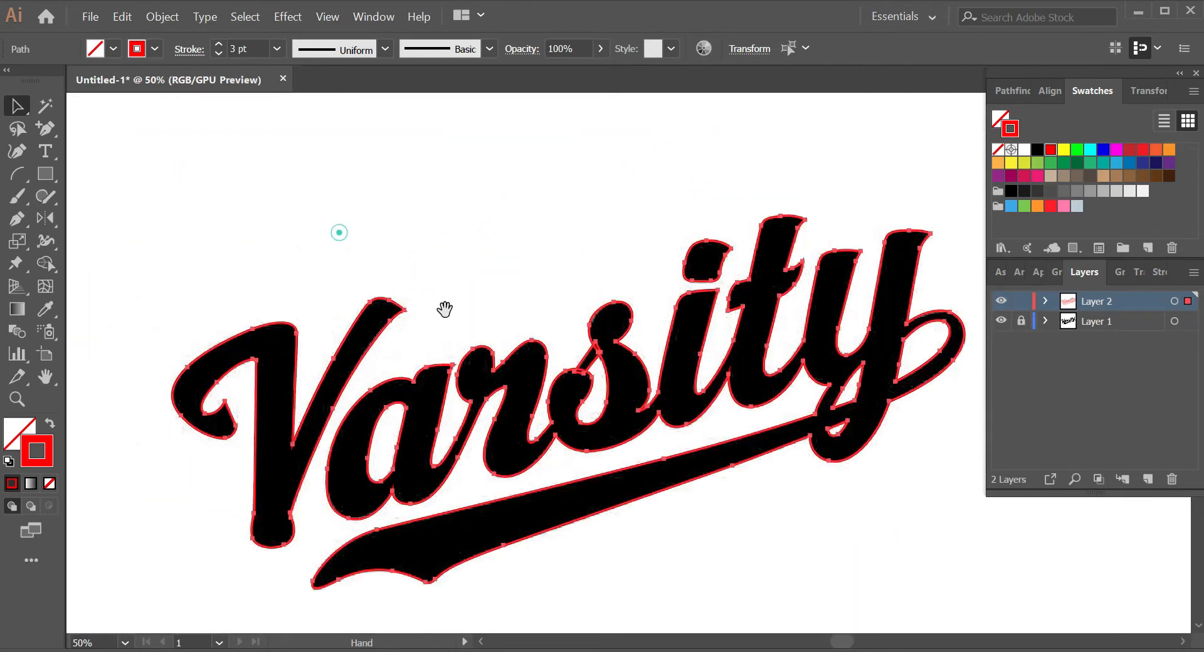
scroll(610, 295, "up", 1)
left_click_drag(610, 295, 530, 255)
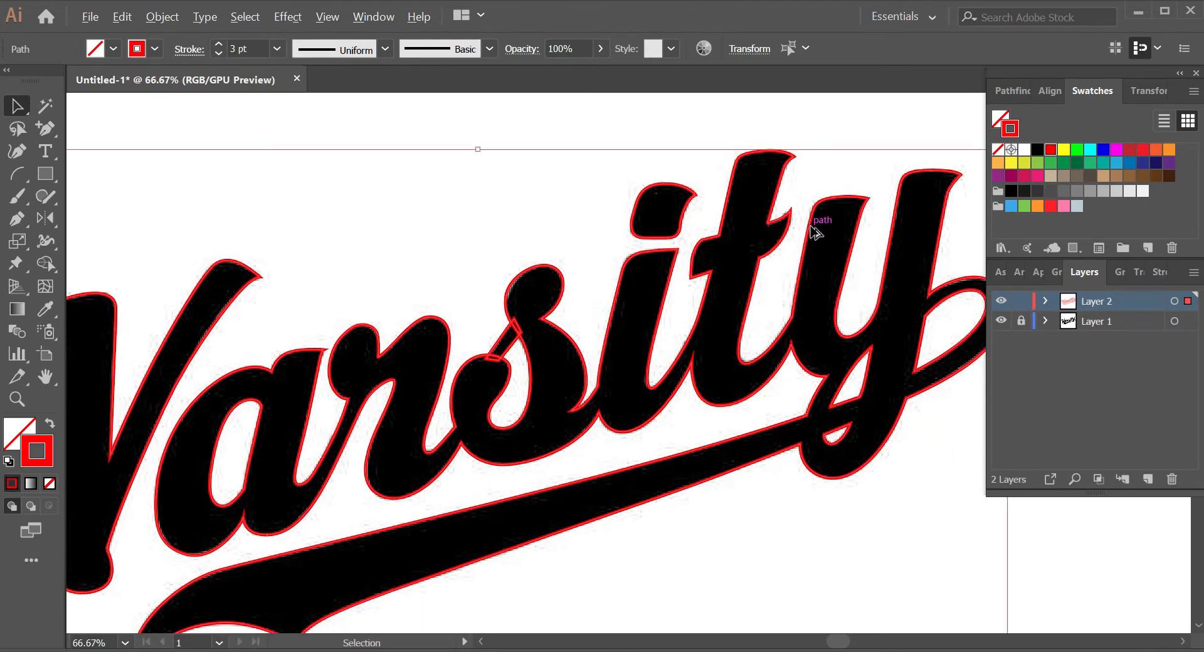
scroll(815, 232, "down", 2)
scroll(871, 169, "up", 2)
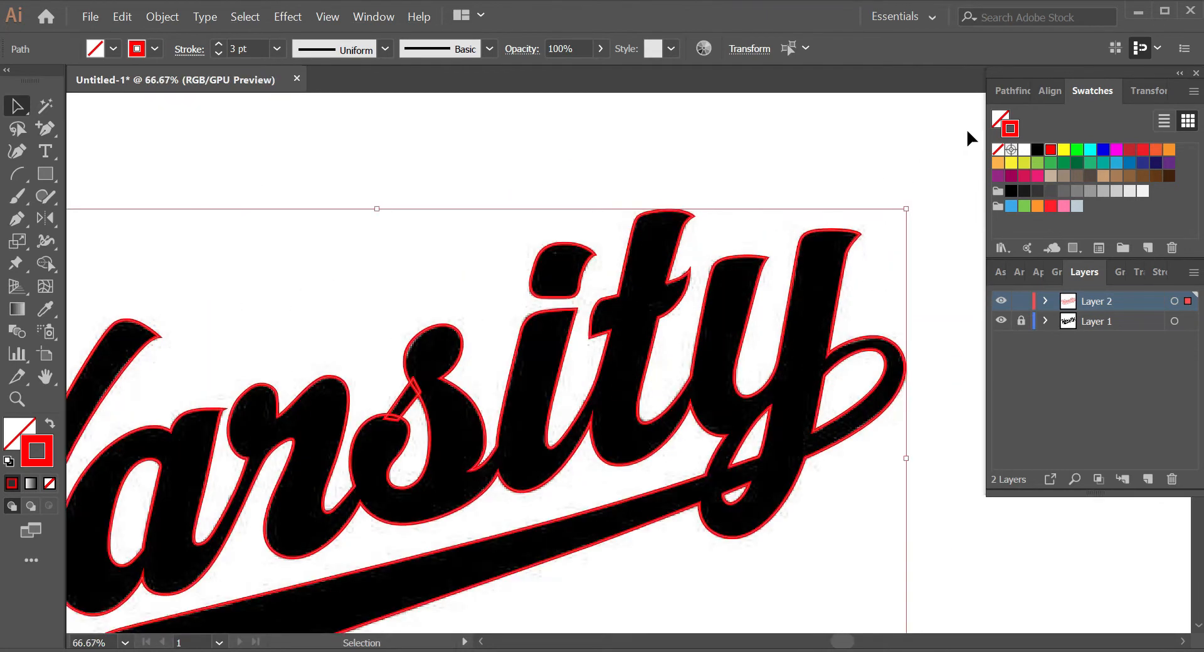
Step: Try the Pathfinder Merge and Unite operations on all the selected lettering paths
left_click(1011, 85)
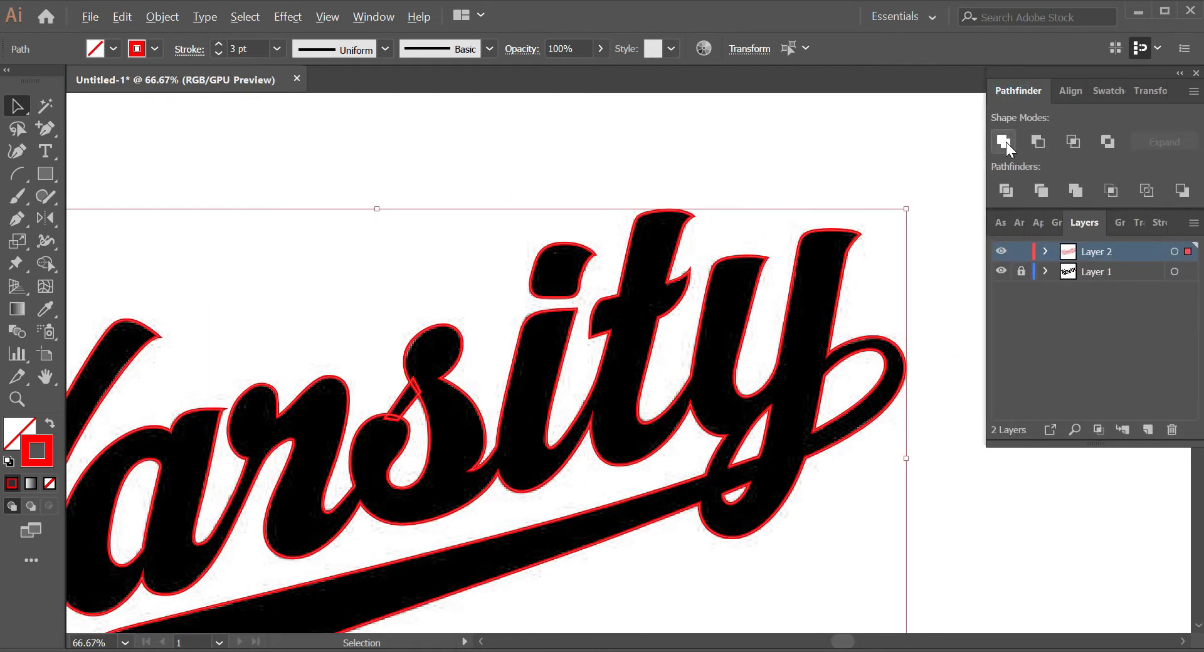
key("alt")
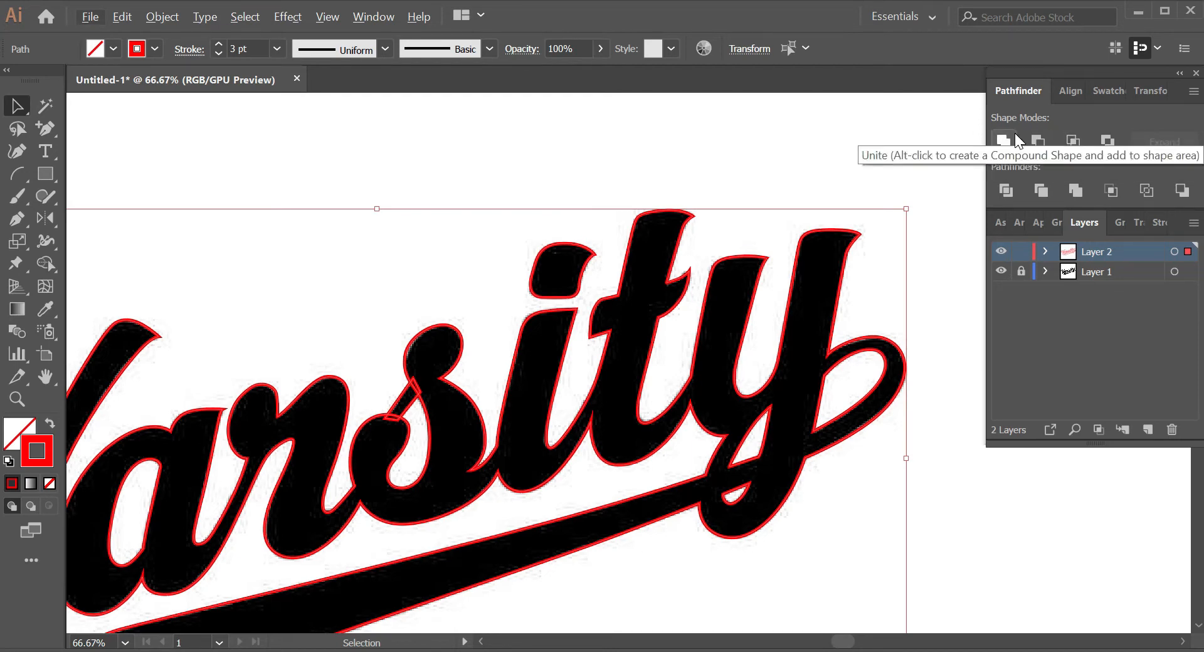
left_click(1075, 190)
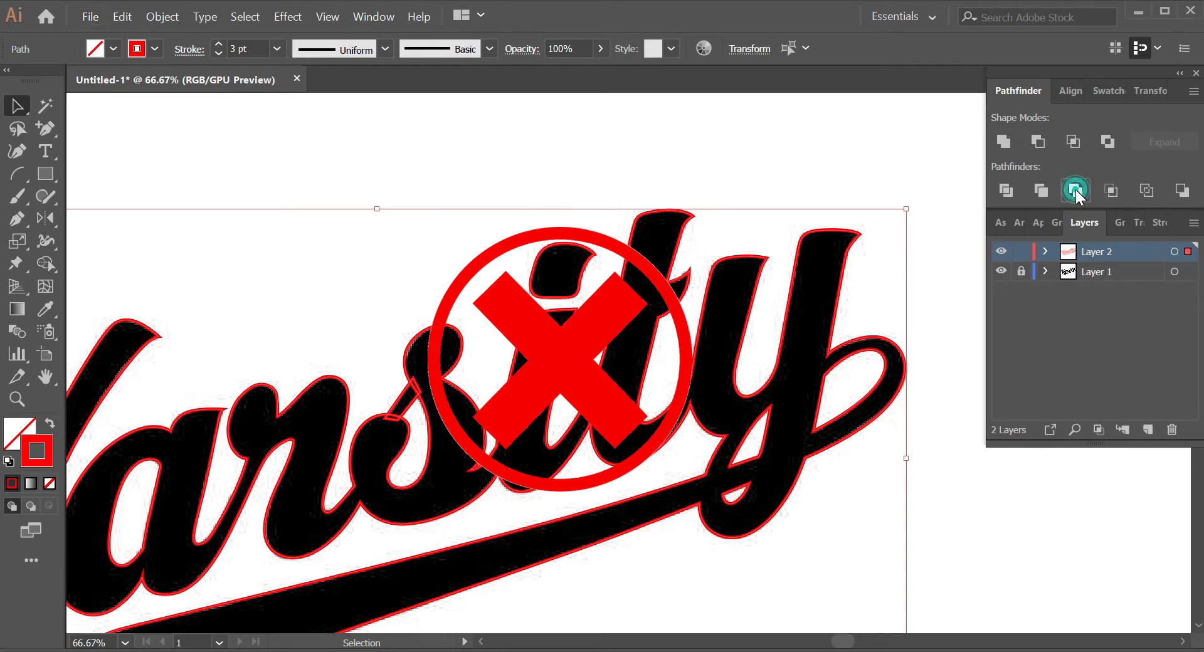
left_click(807, 361)
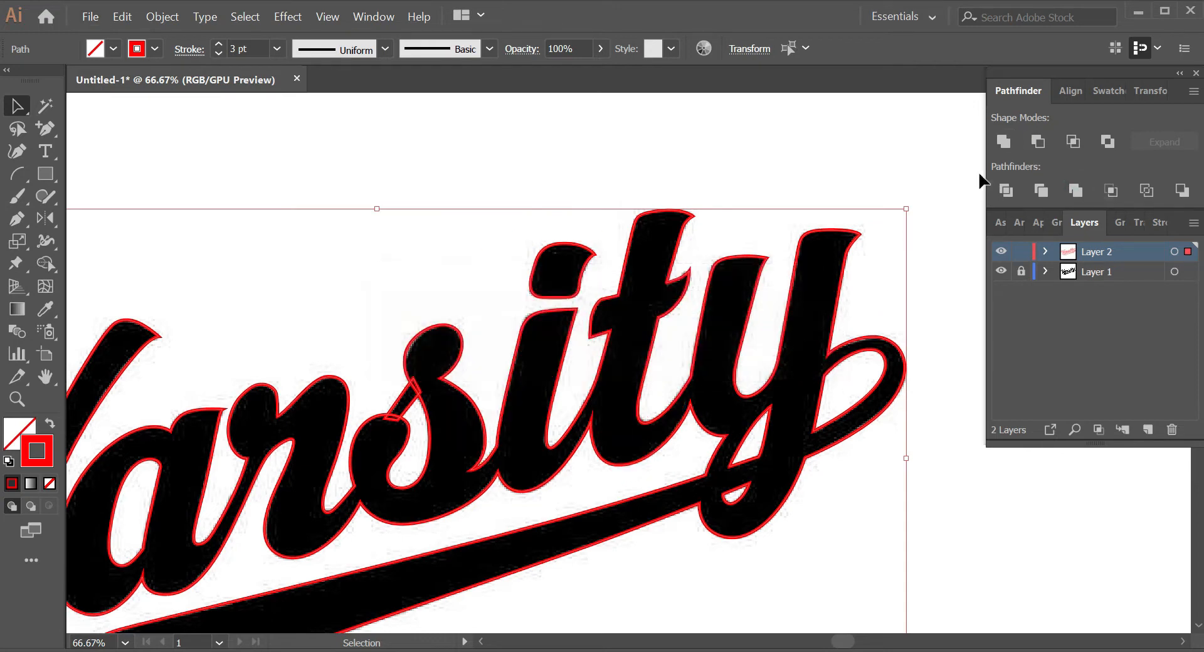
left_click(996, 143)
scroll(832, 193, "down", 2)
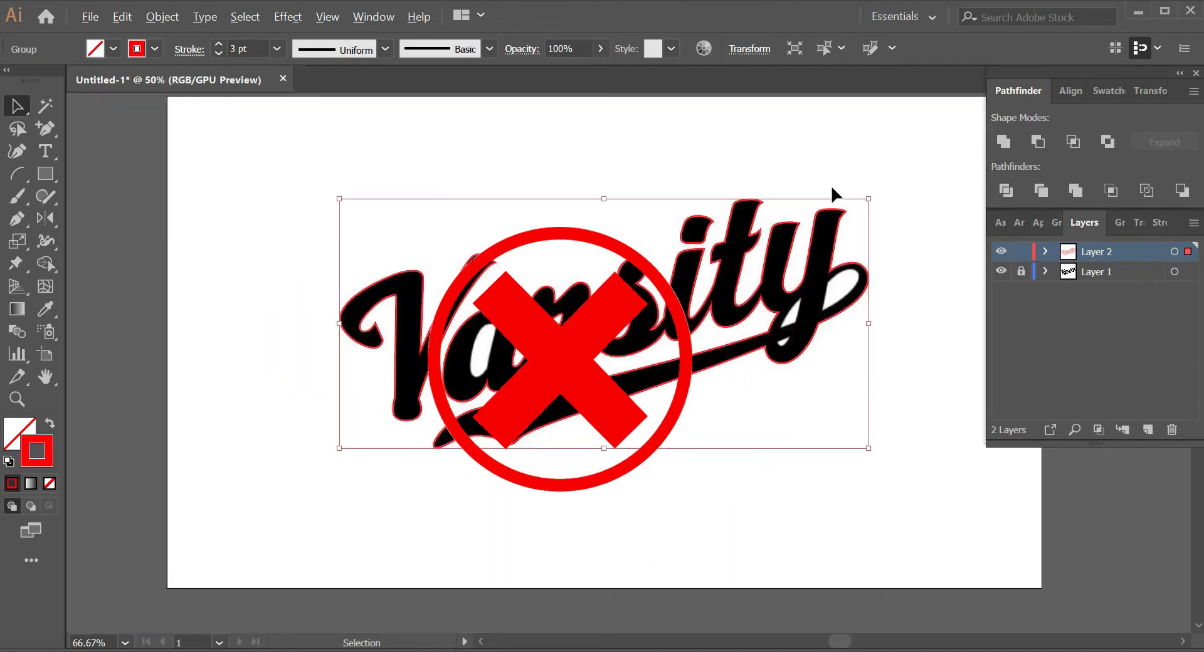
scroll(862, 276, "up", 3)
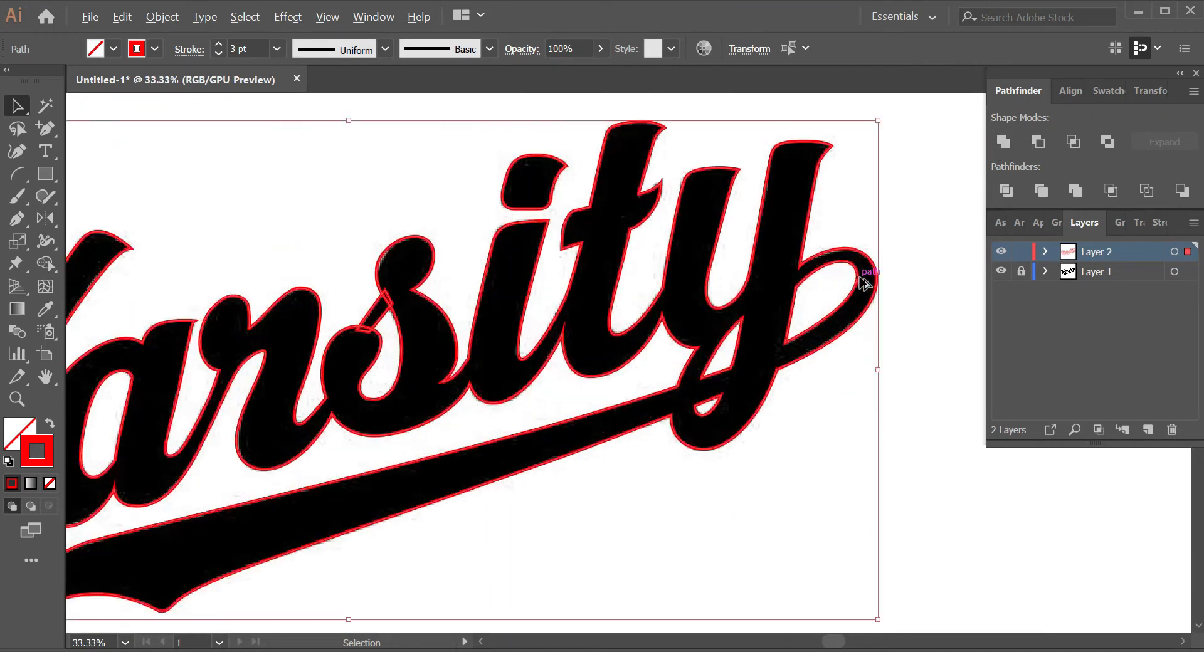
Step: Review the context commands available for the path inside the y's loop
right_click(859, 277)
left_click(901, 145)
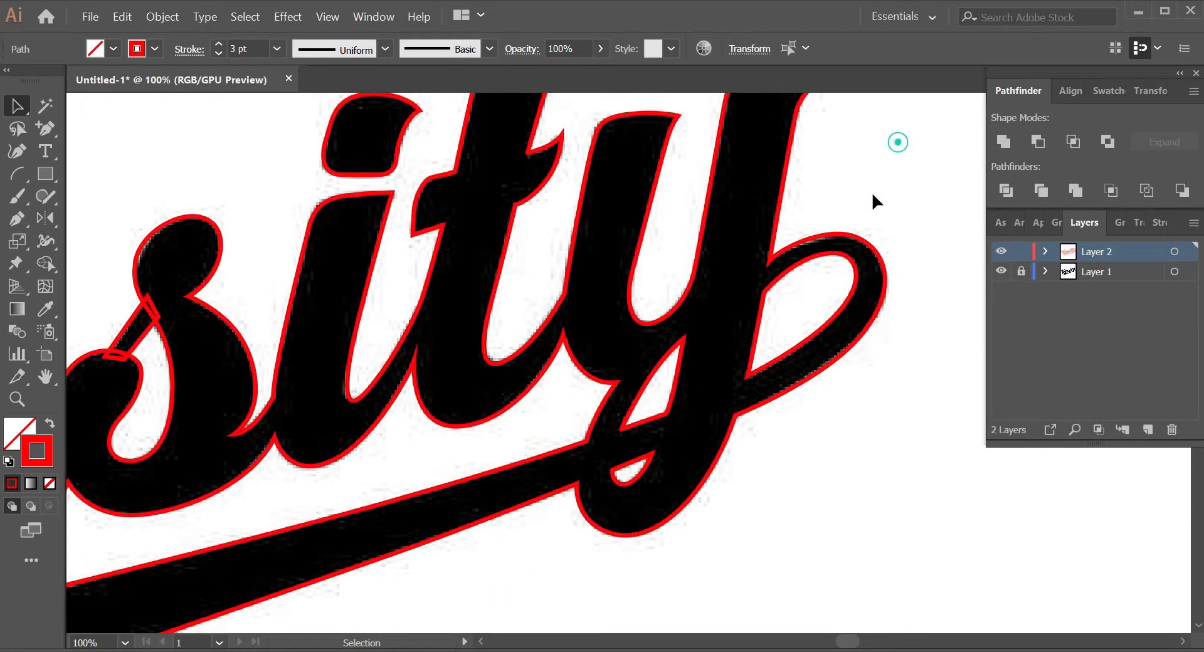
right_click(838, 254)
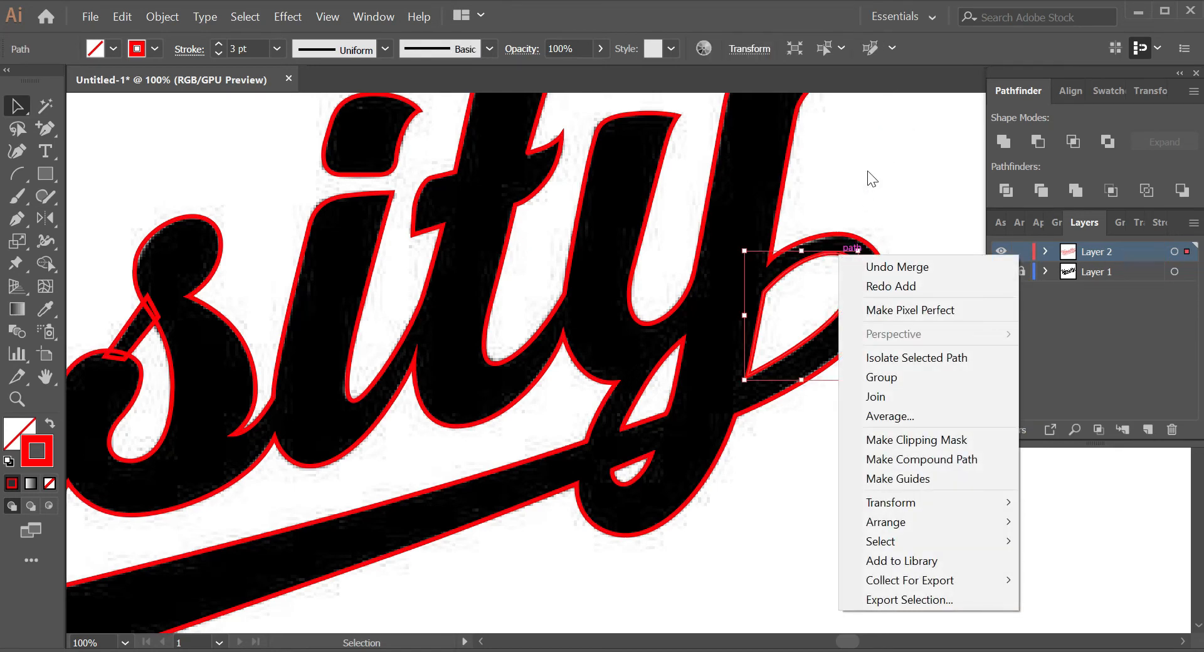
left_click(856, 170)
scroll(854, 168, "down", 2)
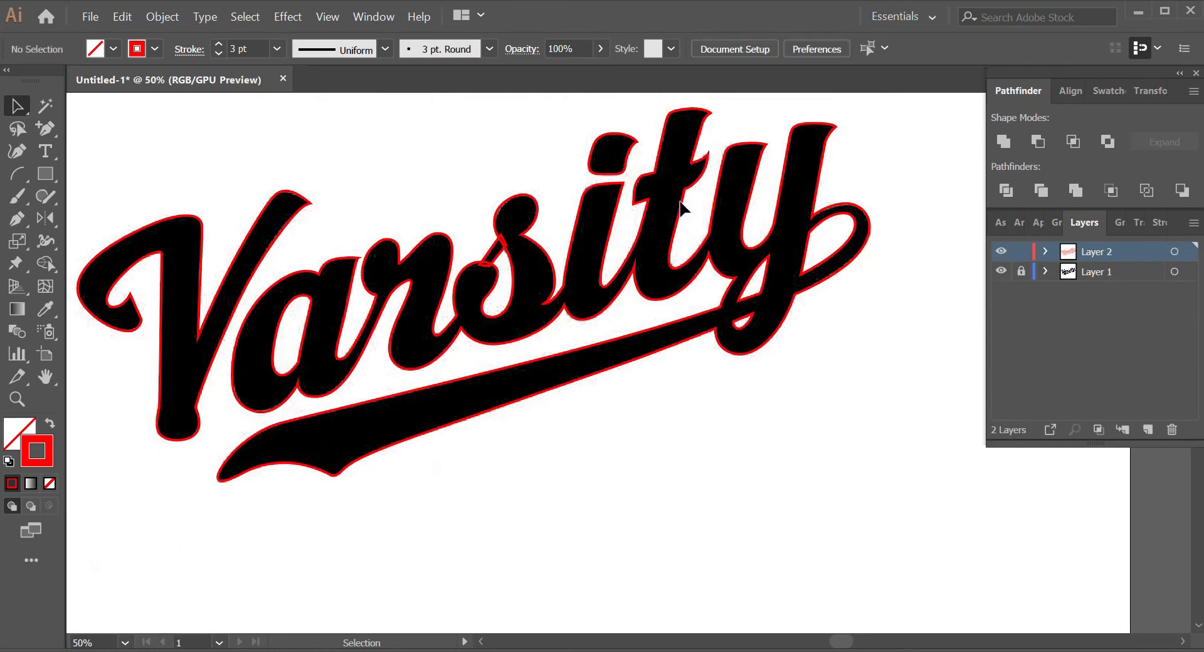
left_click(501, 250)
scroll(530, 266, "down", 2)
left_click(641, 352)
scroll(538, 276, "up", 6)
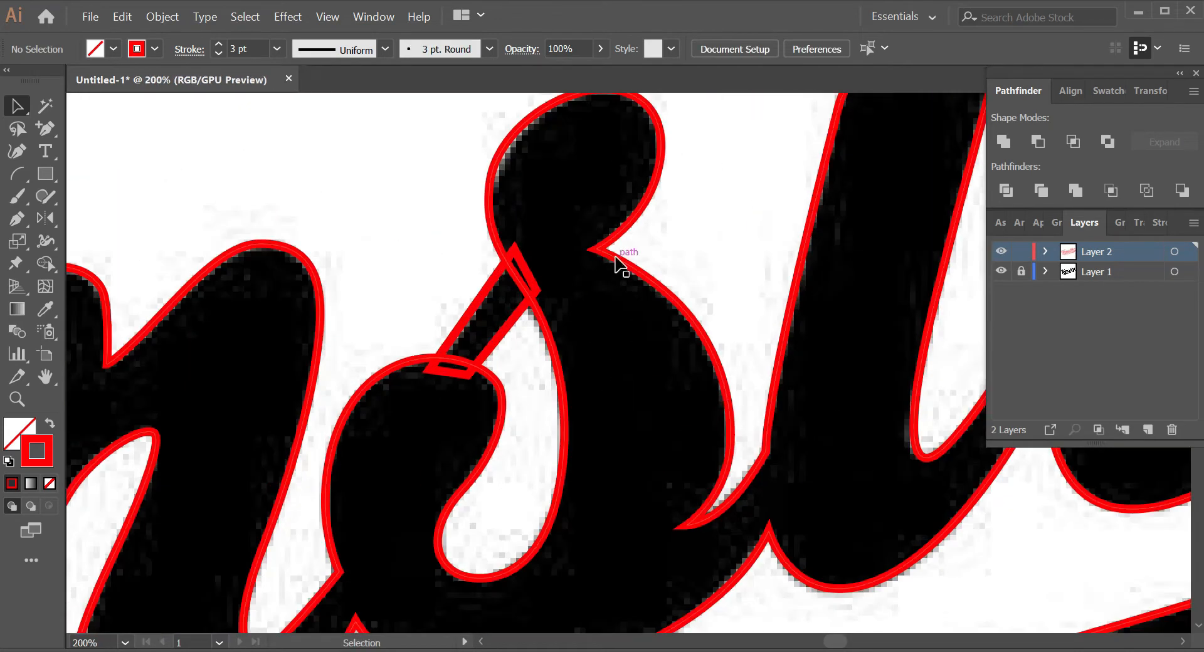
Step: Try moving the large outer lettering outline downward off the artwork, and undo the move
scroll(617, 259, "down", 3)
scroll(615, 256, "down", 1)
left_click_drag(615, 257, 635, 354)
scroll(627, 293, "down", 2)
key("ctrl+z")
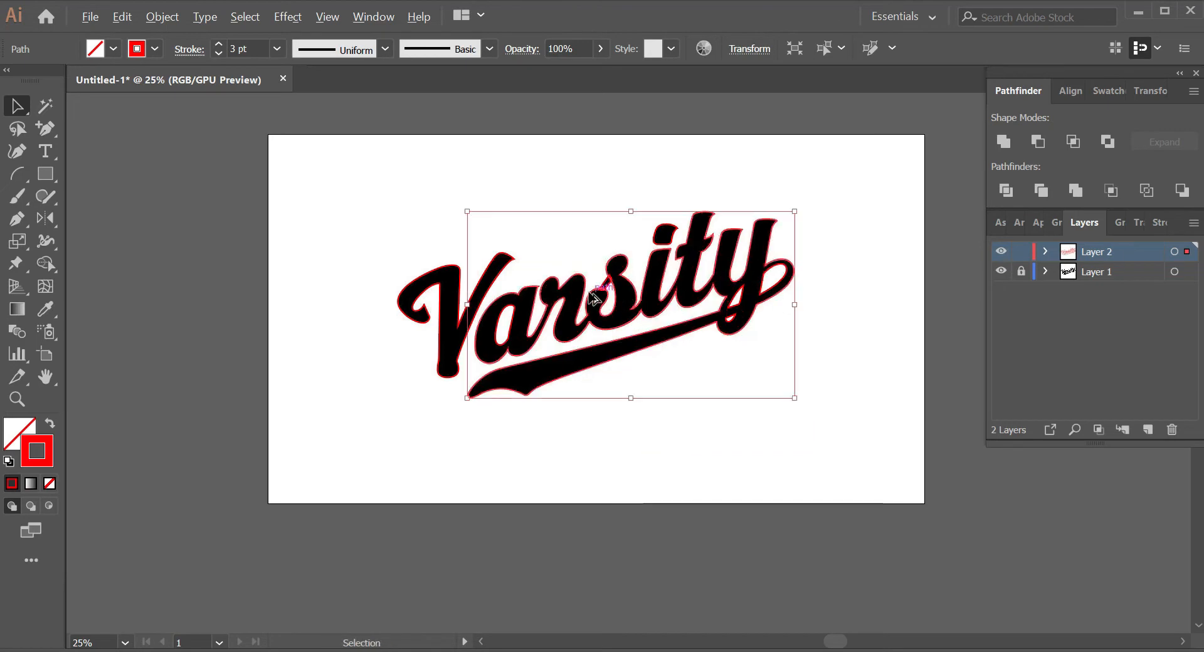
Step: Examine the overlapping connector across the s and check where Pathfinder is listed among the available workspace windows
scroll(598, 288, "up", 4)
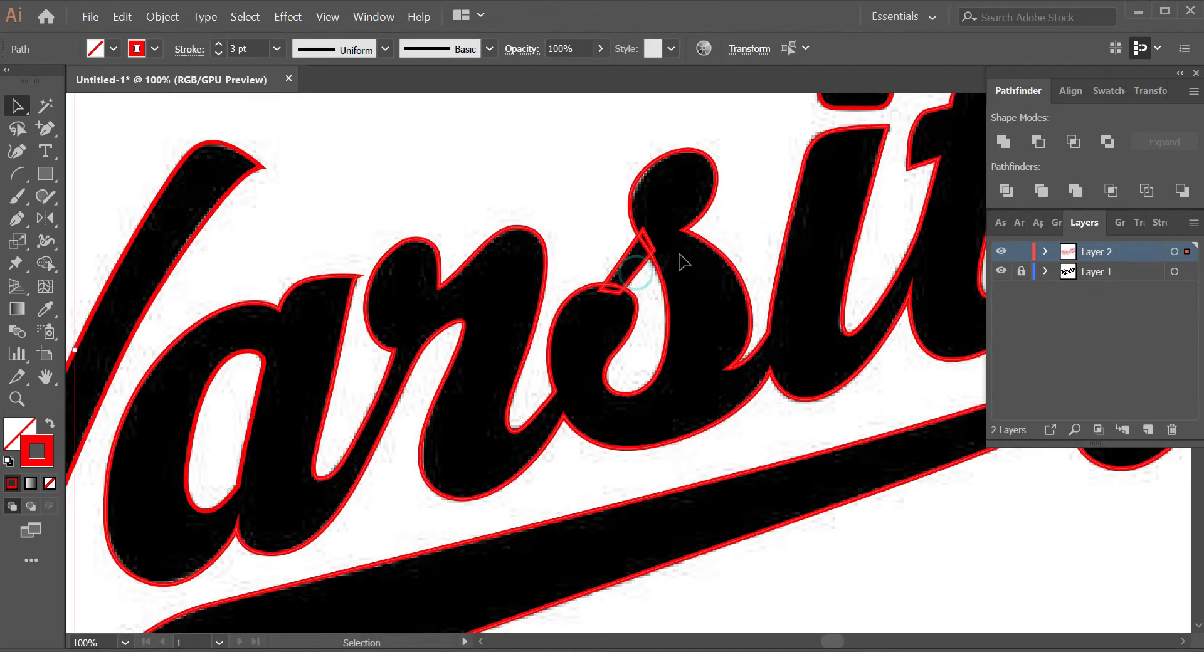
scroll(680, 259, "up", 2)
left_click(559, 216)
left_click_drag(559, 217, 655, 247)
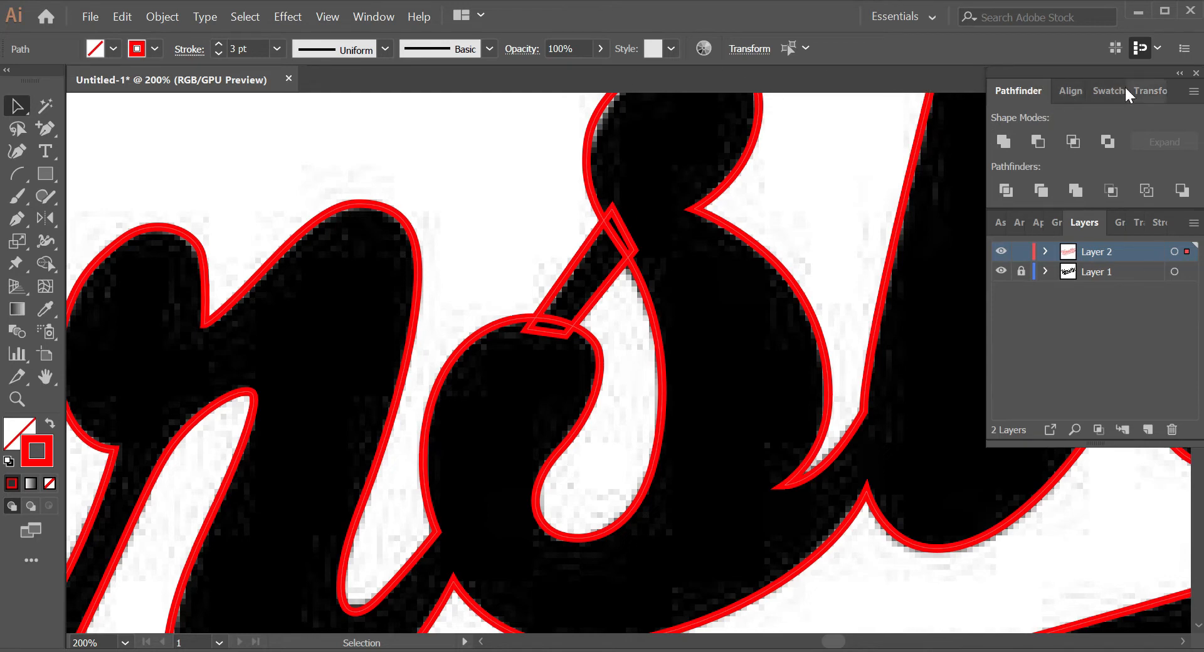
left_click(376, 18)
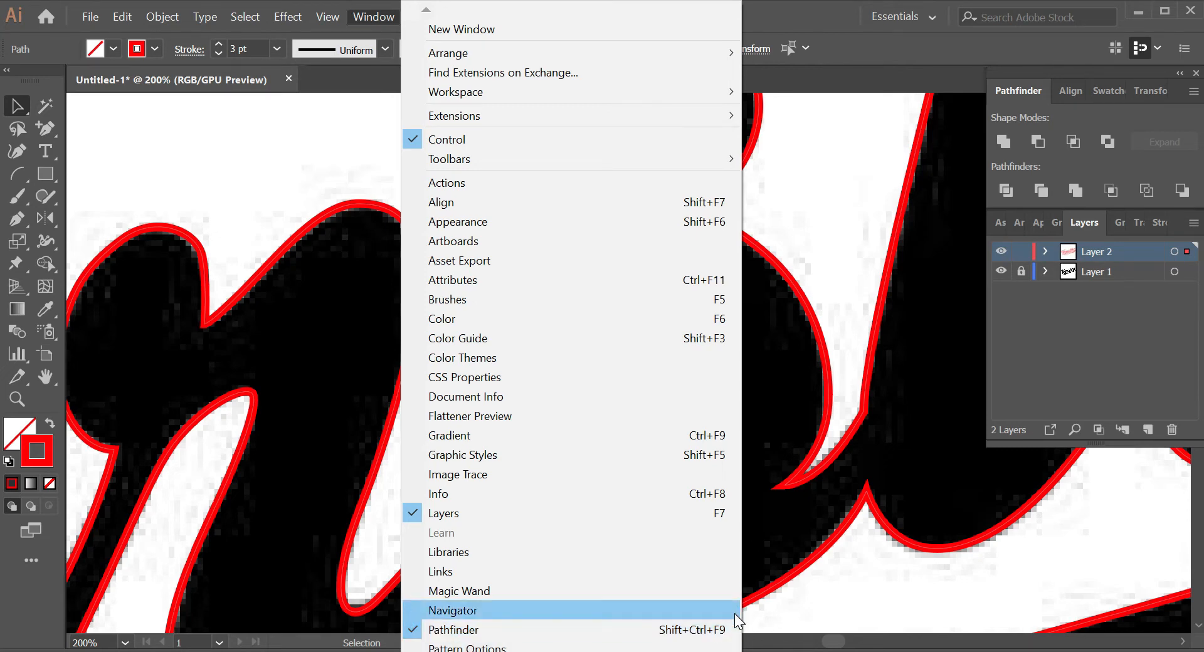
left_click(820, 169)
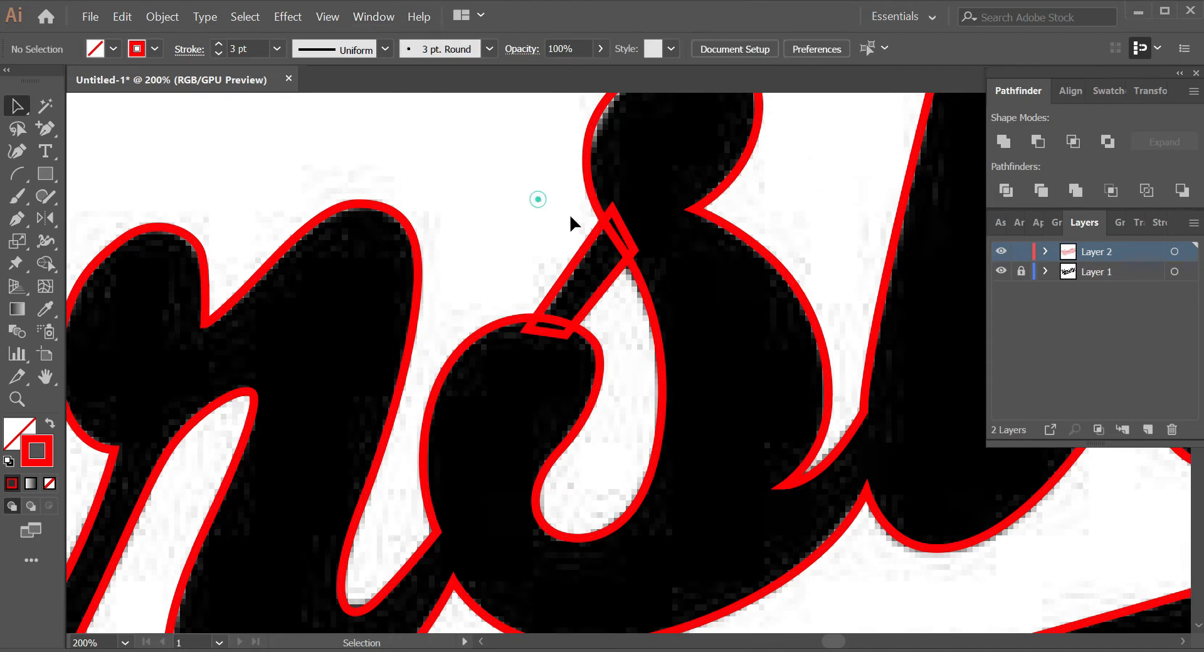
Step: Try uniting the s's connector strip with the outer lettering outline, and undo it to compare the overlaps
left_click(640, 256)
left_click(523, 193)
left_click_drag(519, 179, 669, 282)
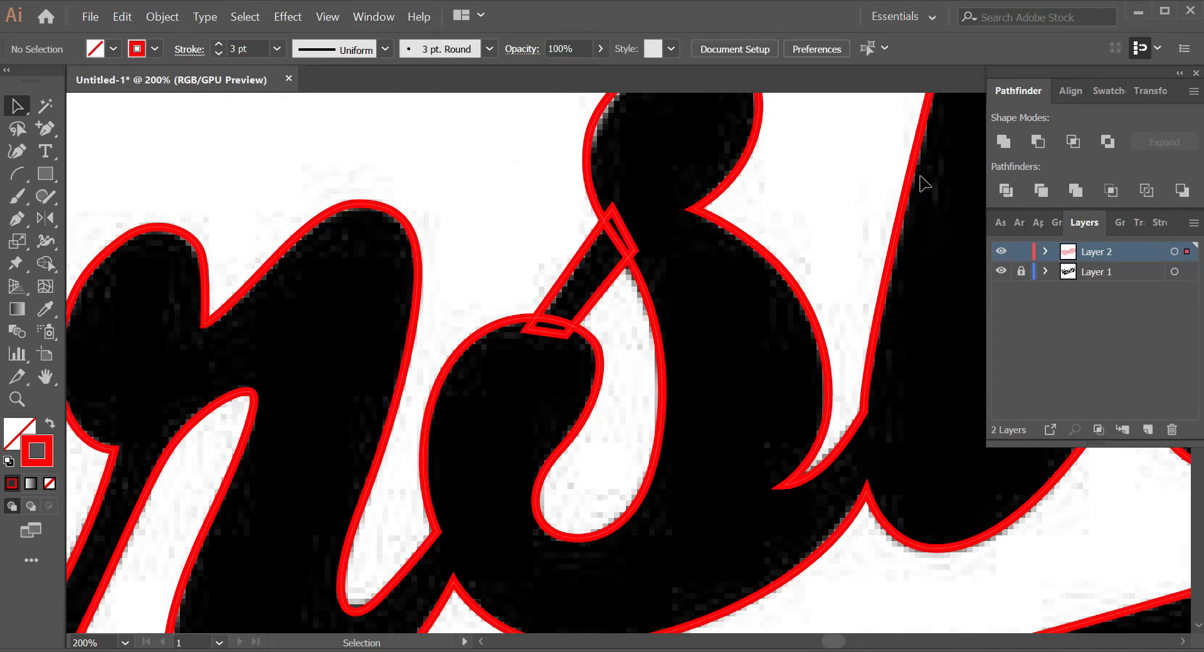
left_click(1009, 133)
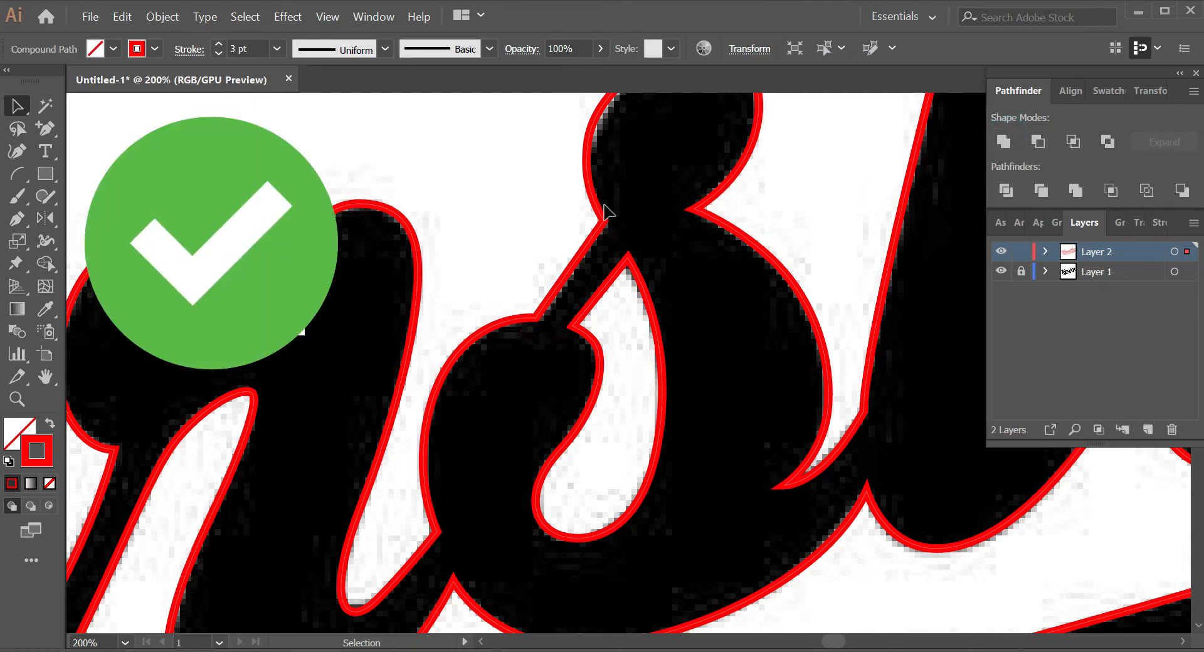
scroll(540, 226, "down", 3)
scroll(561, 233, "up", 4)
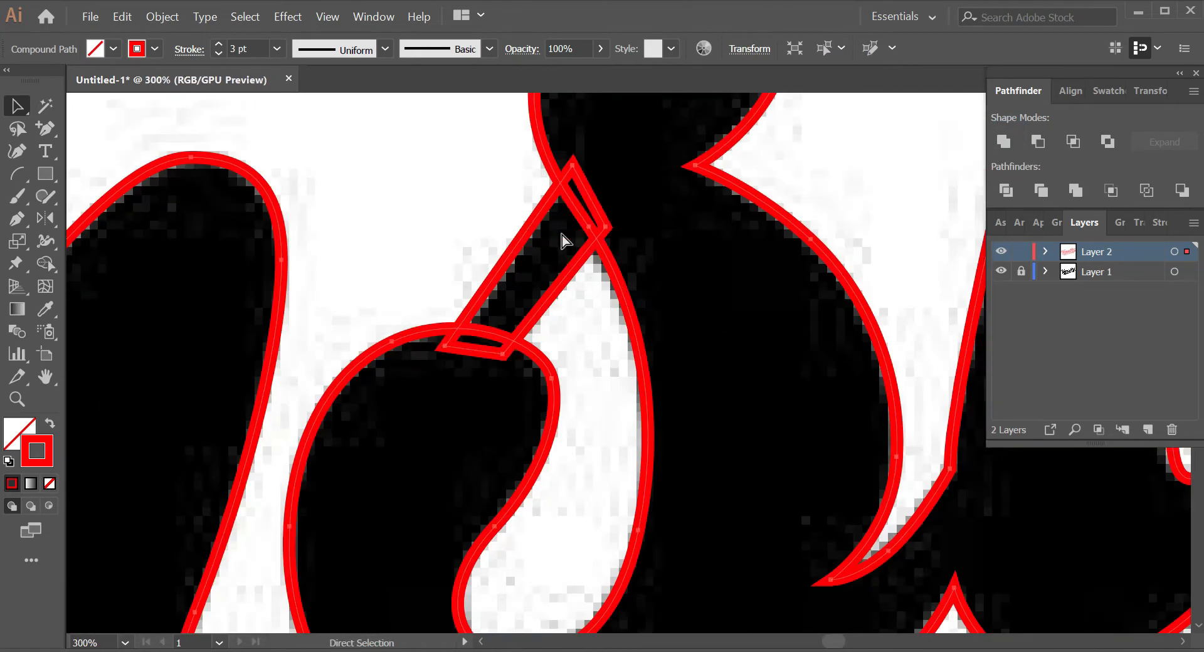
Step: Unite the s's overlapping connector strip and the outer lettering outline into one shape with Pathfinder
left_click(458, 172)
key("ctrl+a")
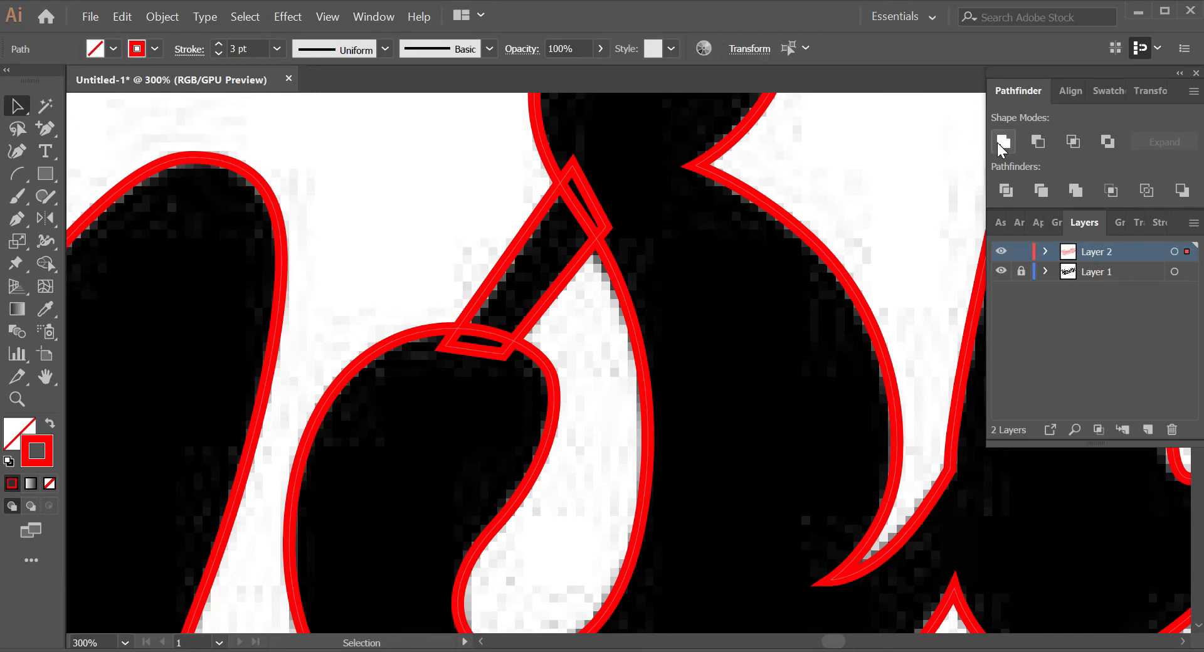
left_click(1003, 141)
scroll(626, 228, "down", 5)
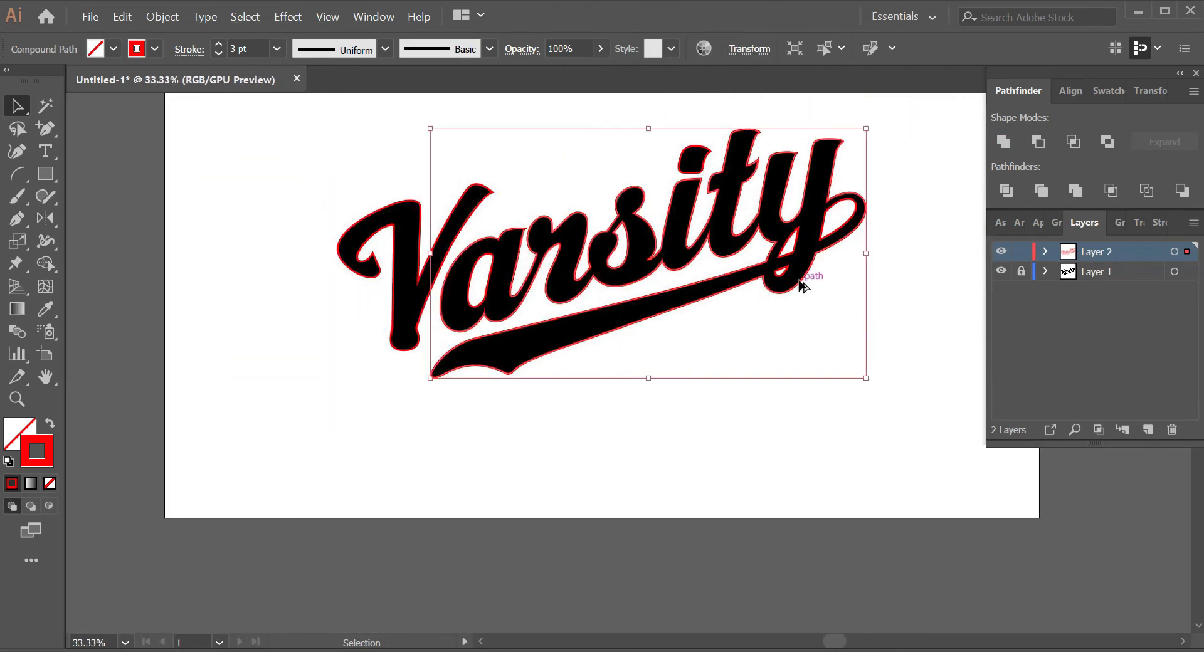
Step: Try moving the united lettering and swash outline below the artwork several times, undoing each move
scroll(806, 279, "down", 1)
left_click(807, 265)
scroll(806, 259, "up", 2)
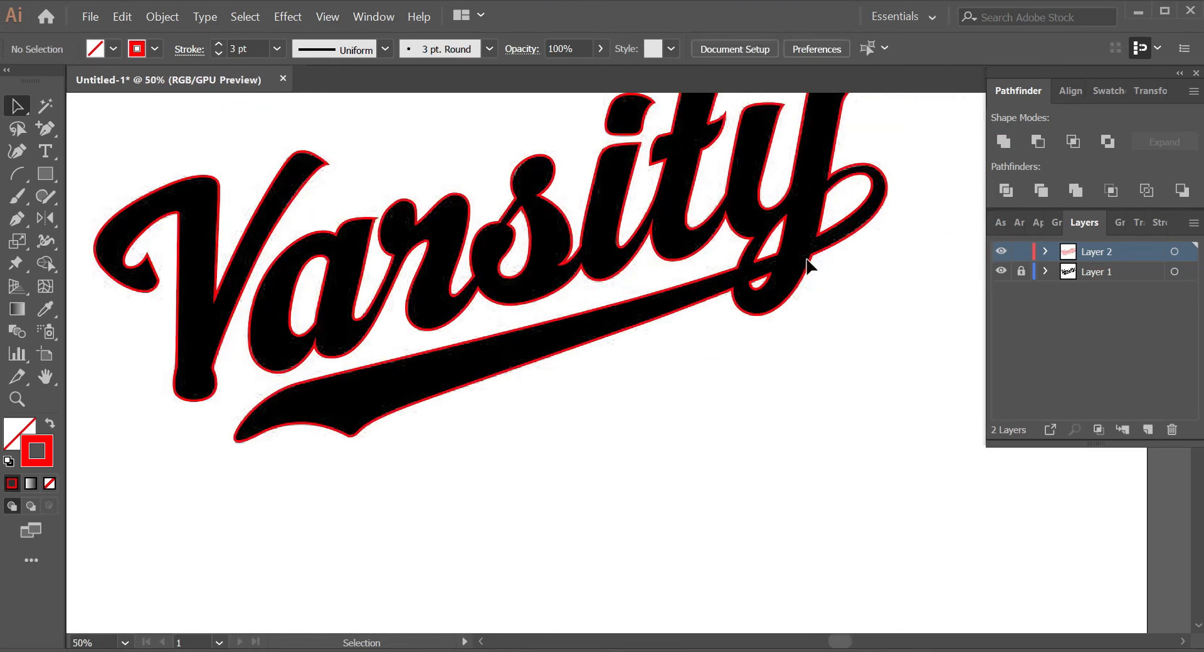
left_click_drag(807, 264, 657, 453)
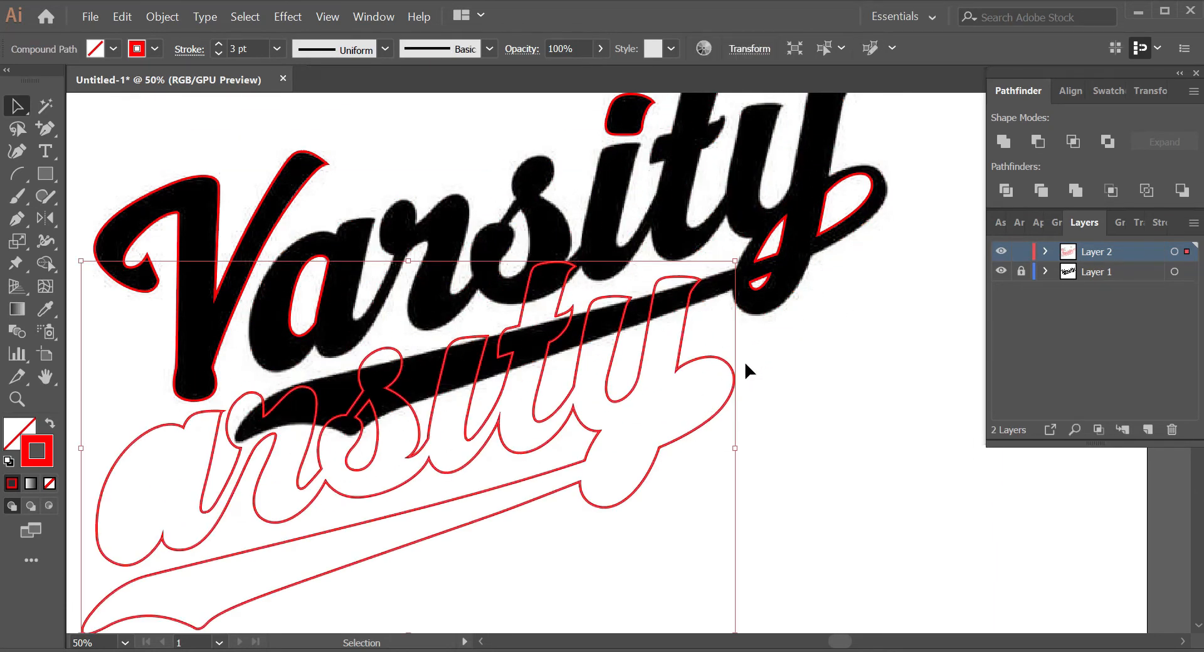
key("ctrl+z")
left_click_drag(791, 292, 701, 443)
left_click(818, 284)
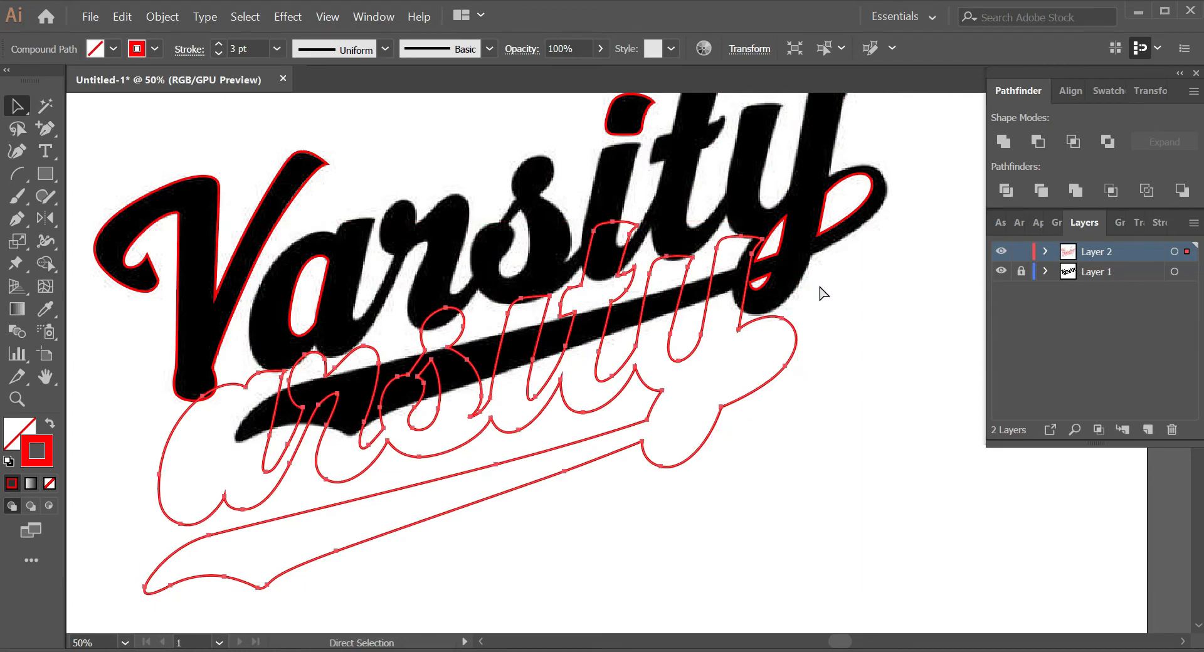
key("ctrl+z")
left_click(839, 293)
left_click_drag(809, 256, 761, 416)
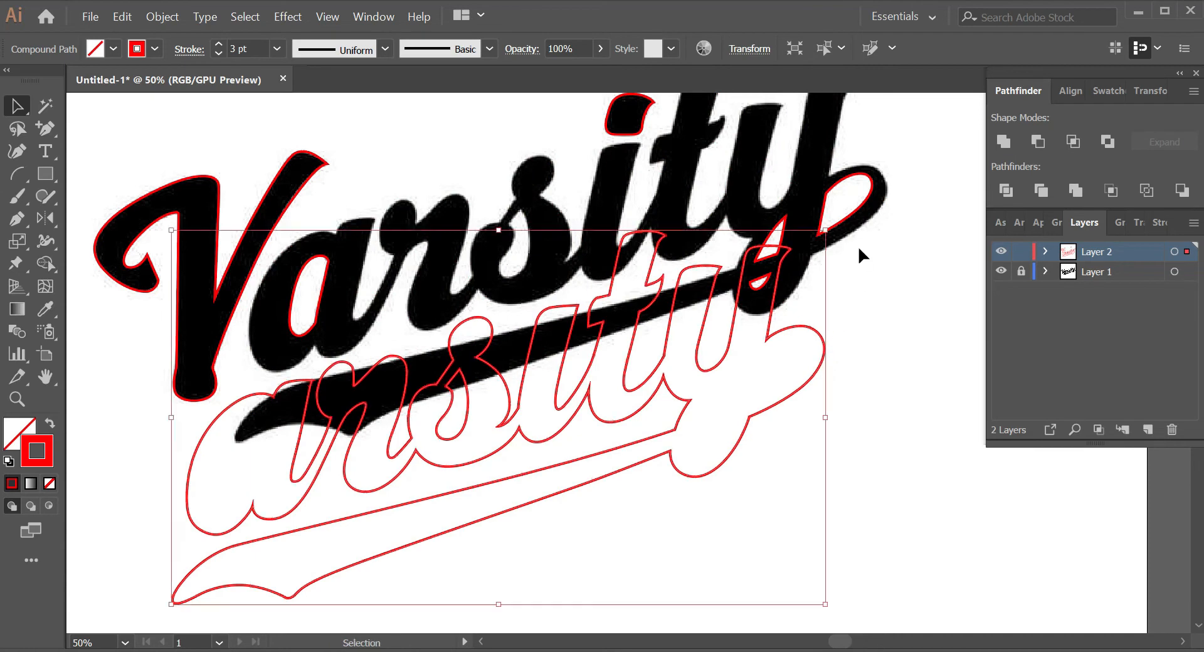
scroll(859, 248, "up", 2)
key("ctrl+z")
Step: Select all the traced Varsity paths and combine them with the Pathfinder Exclude operation
scroll(842, 248, "down", 3)
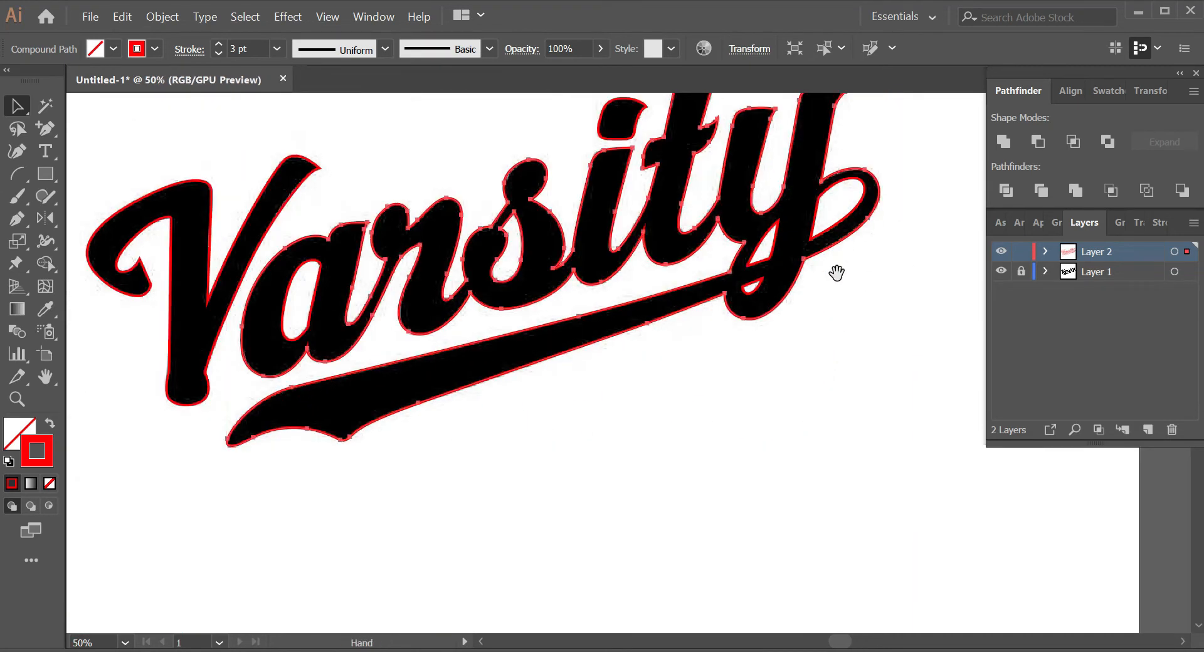
left_click_drag(231, 207, 809, 456)
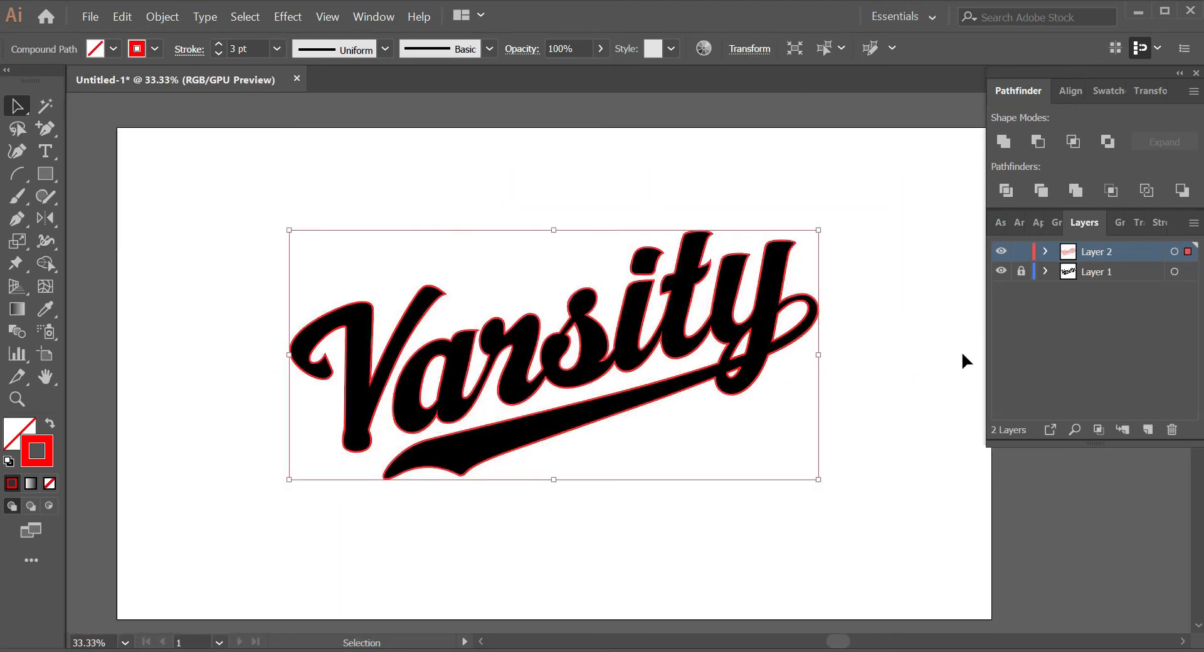
left_click(1109, 143)
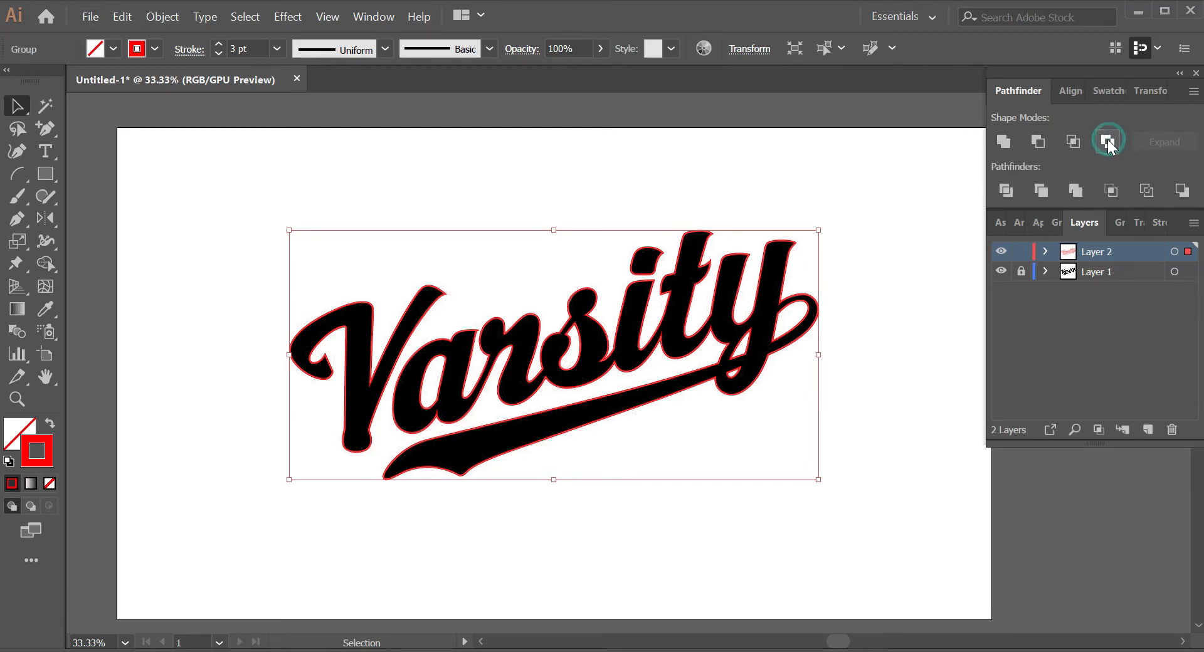
left_click(867, 211)
Step: Try moving the combined Varsity group off the artwork, and undo the move
left_click_drag(815, 307, 603, 397)
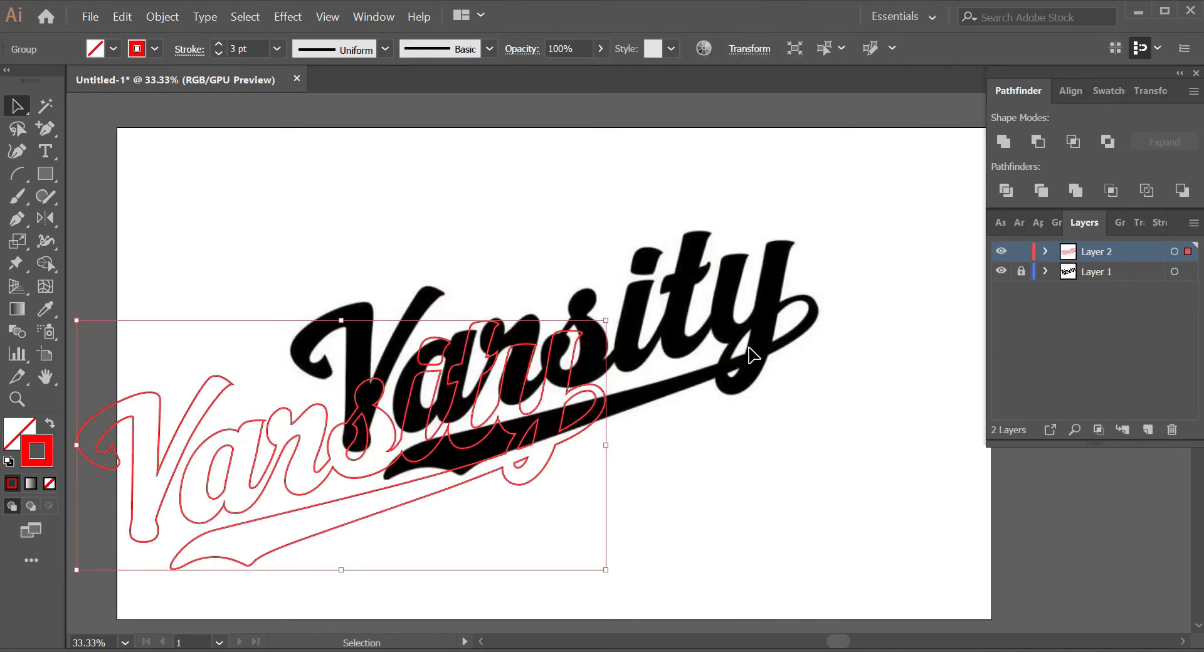
key("ctrl+z")
scroll(771, 348, "up", 1)
scroll(840, 329, "down", 2)
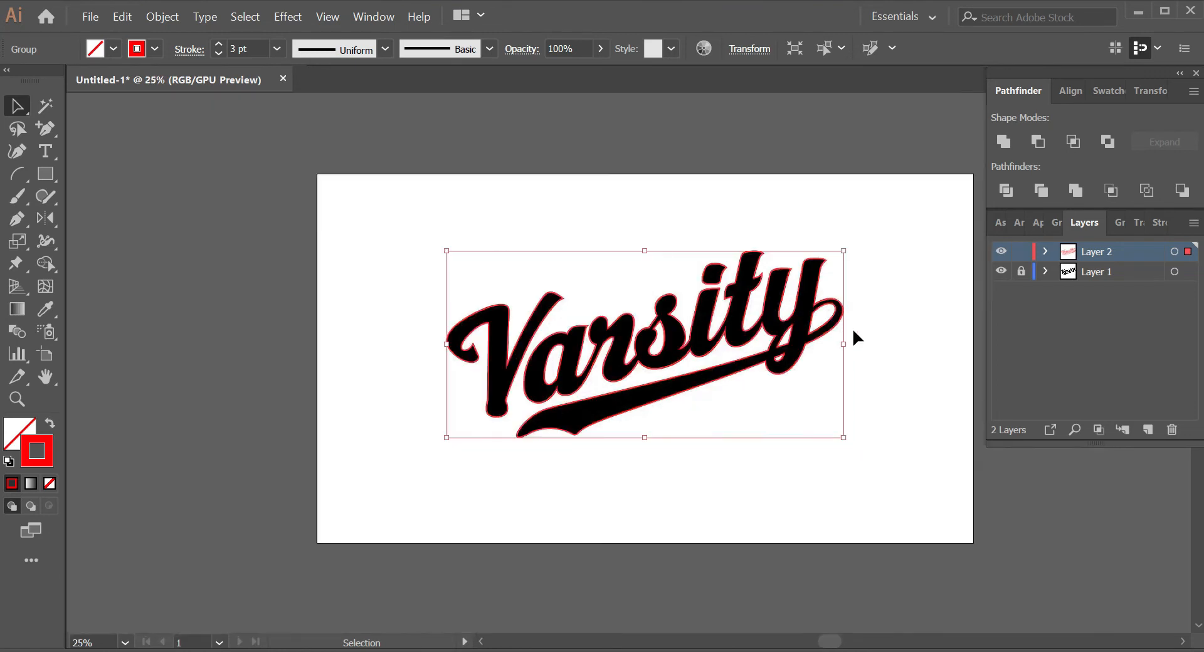
Step: Examine the outlines and counters of the combined Varsity lettering and swash, both selected and unselected
left_click(853, 330)
scroll(782, 344, "up", 1)
left_click_drag(581, 207, 788, 390)
scroll(788, 390, "up", 2)
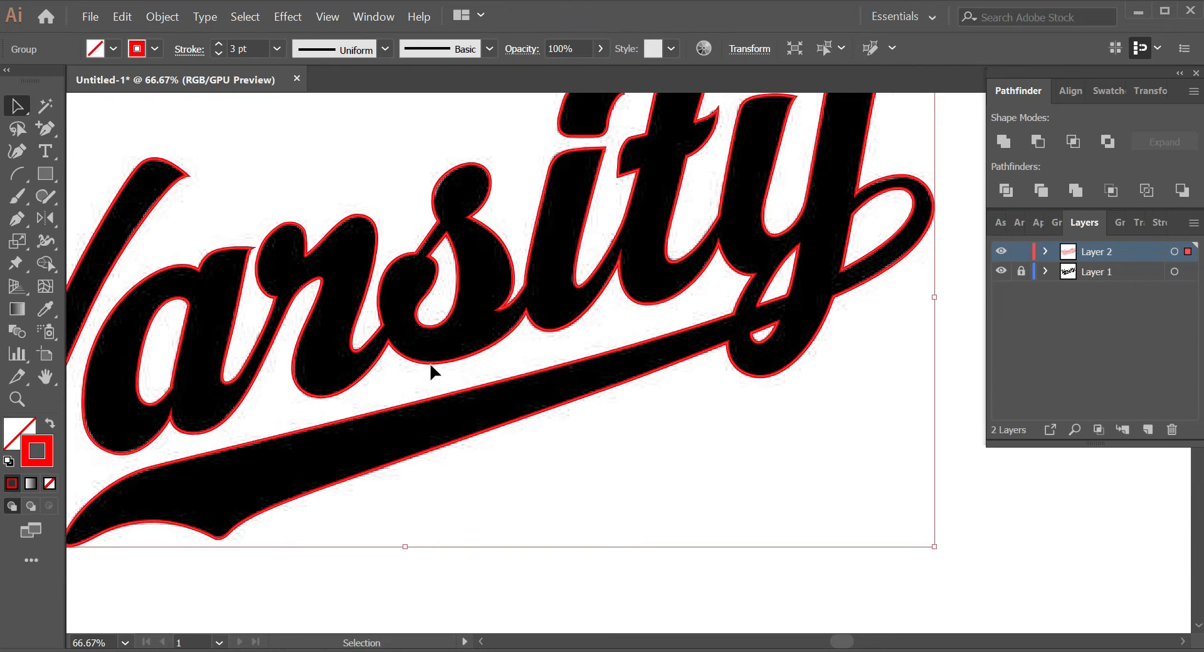
scroll(430, 362, "down", 1)
scroll(433, 363, "down", 1)
scroll(378, 260, "up", 1)
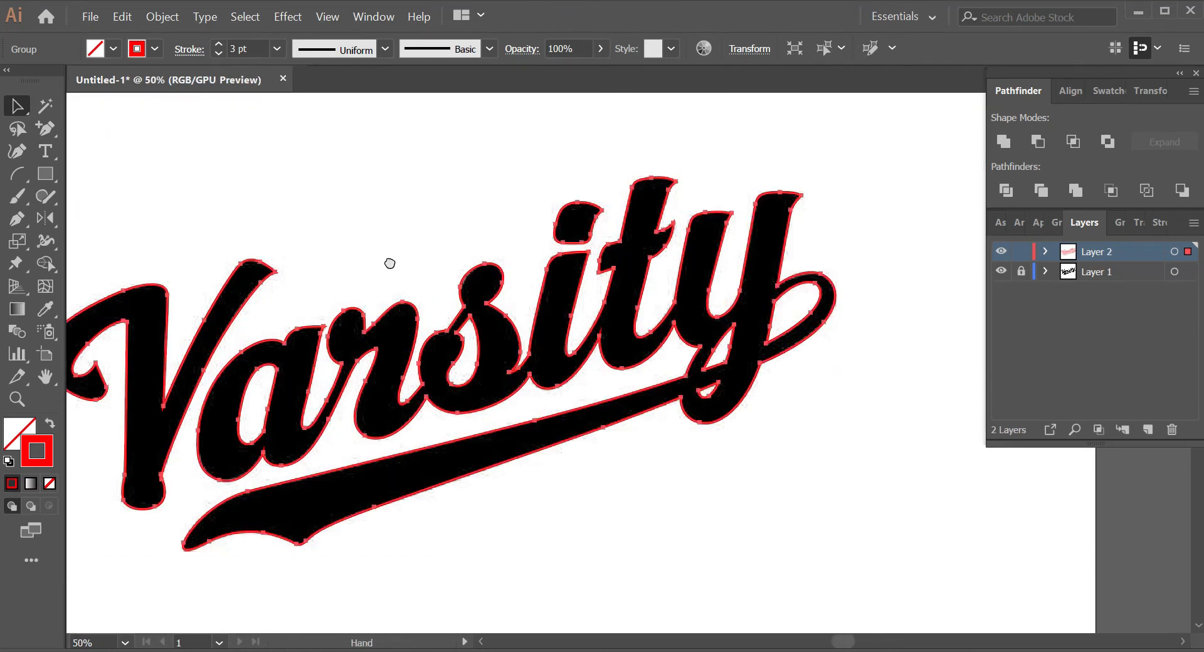
left_click_drag(389, 264, 466, 265)
left_click(477, 271)
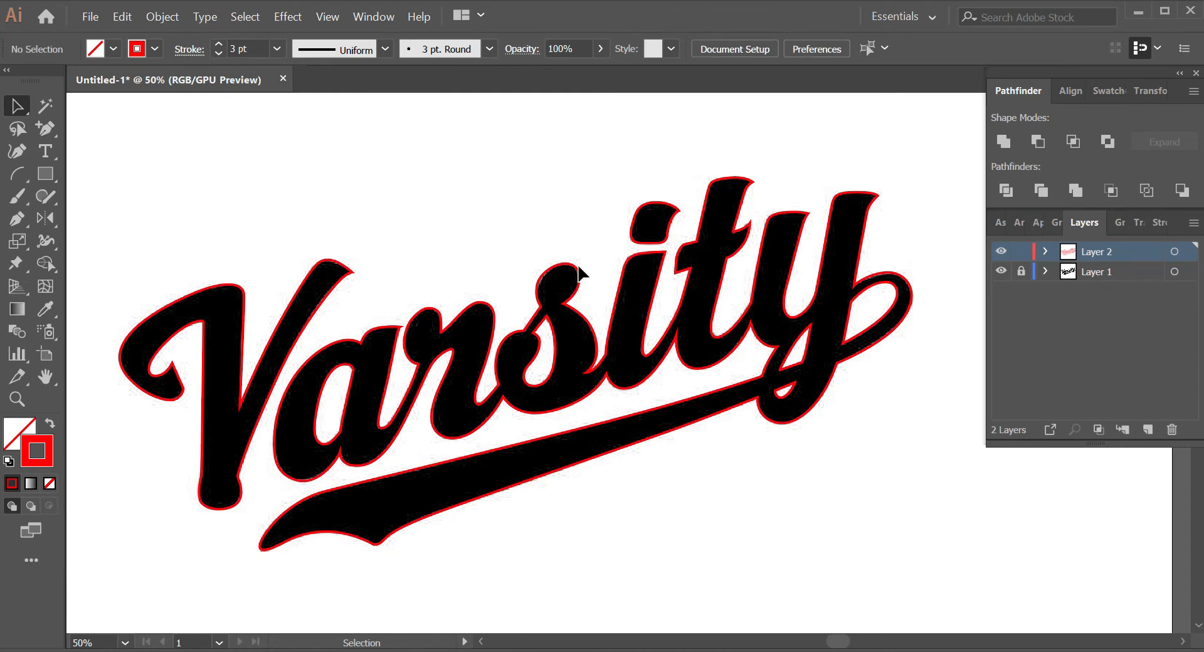
scroll(552, 275, "down", 1)
scroll(555, 273, "up", 1)
left_click_drag(561, 271, 544, 262)
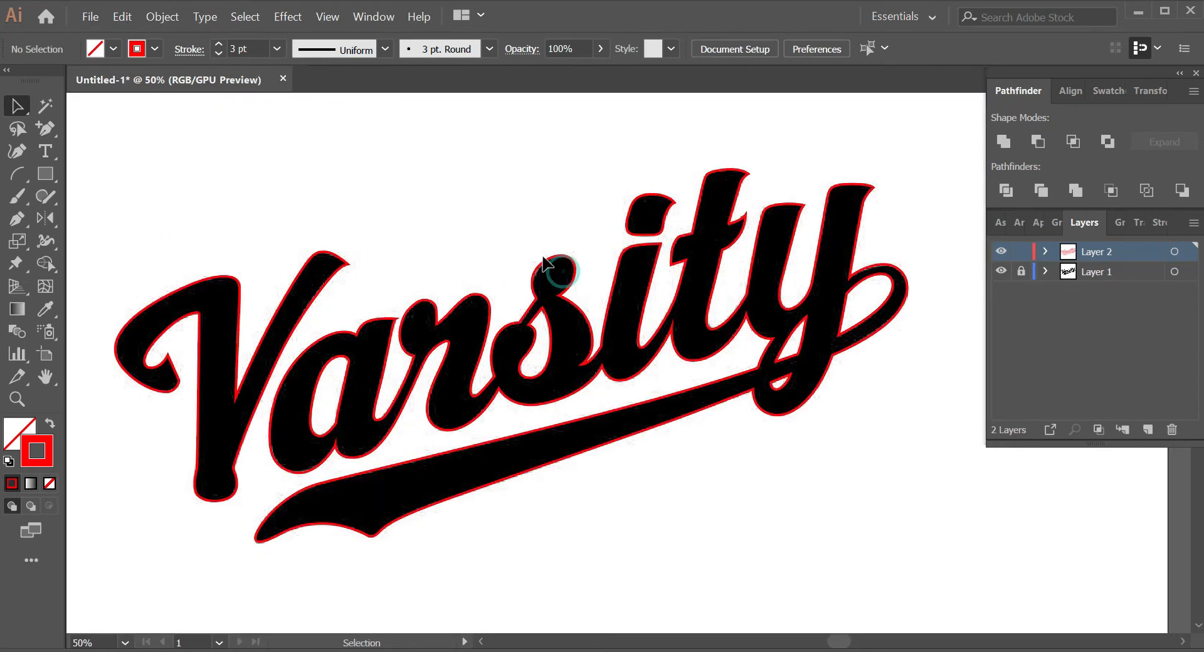
scroll(543, 262, "down", 1)
scroll(593, 277, "up", 2)
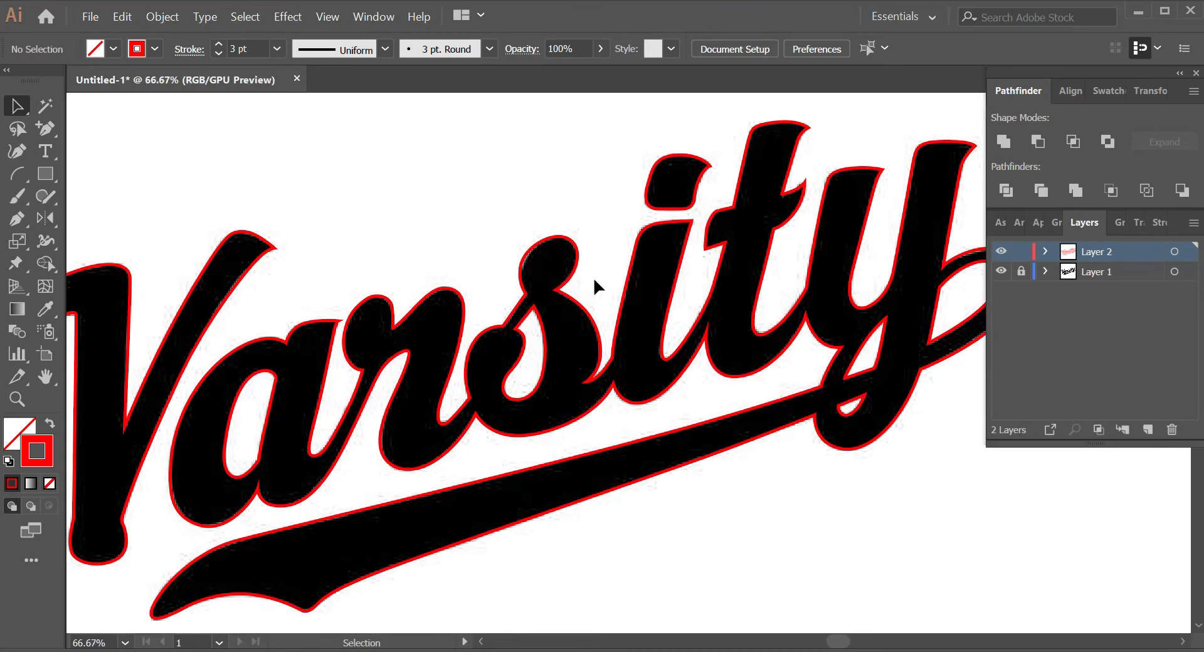
scroll(599, 276, "down", 2)
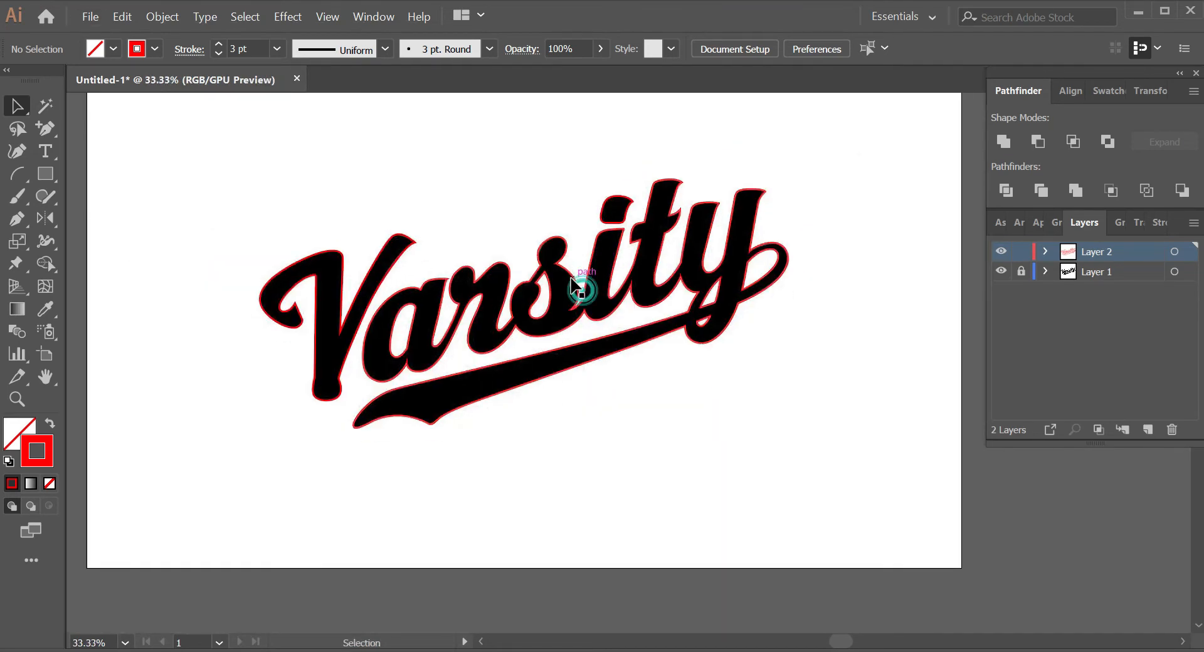
scroll(599, 281, "up", 1)
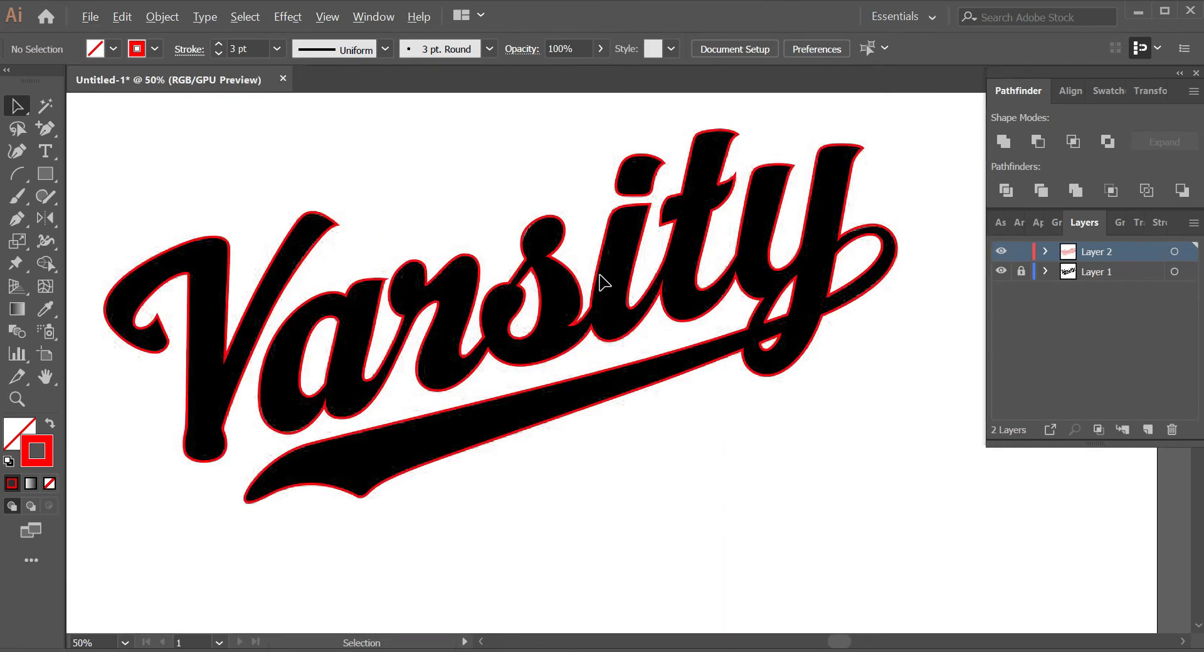
scroll(602, 283, "down", 1)
scroll(389, 242, "up", 2)
scroll(402, 225, "down", 3)
scroll(411, 218, "up", 1)
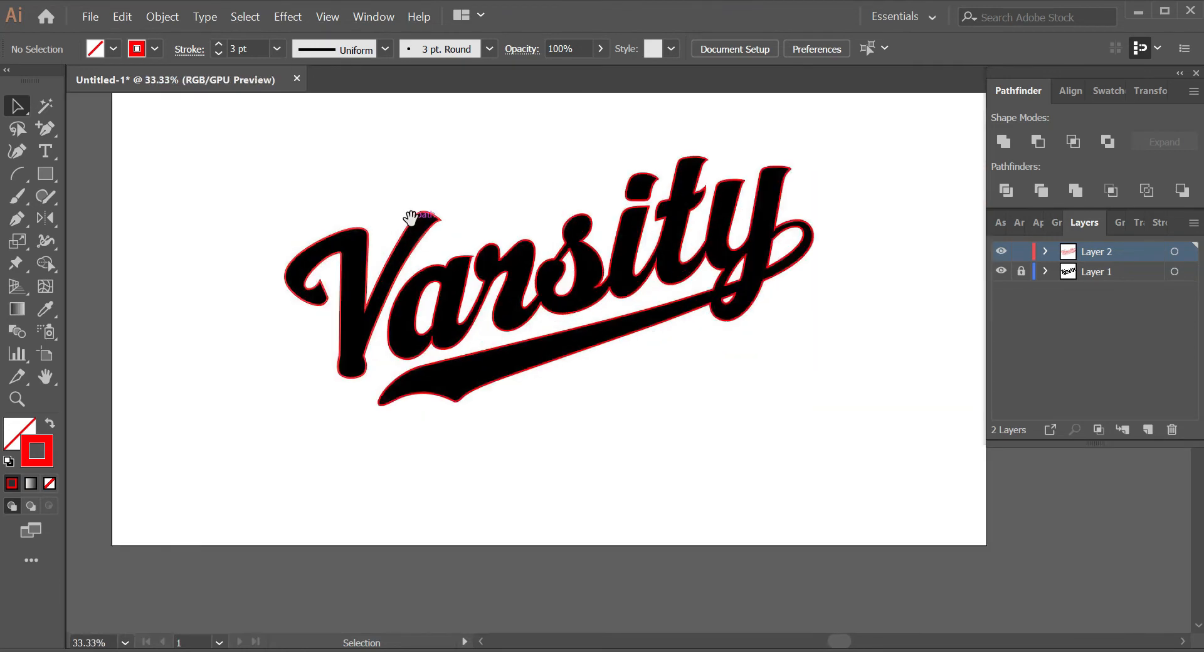
left_click_drag(411, 217, 361, 246)
left_click_drag(242, 205, 780, 369)
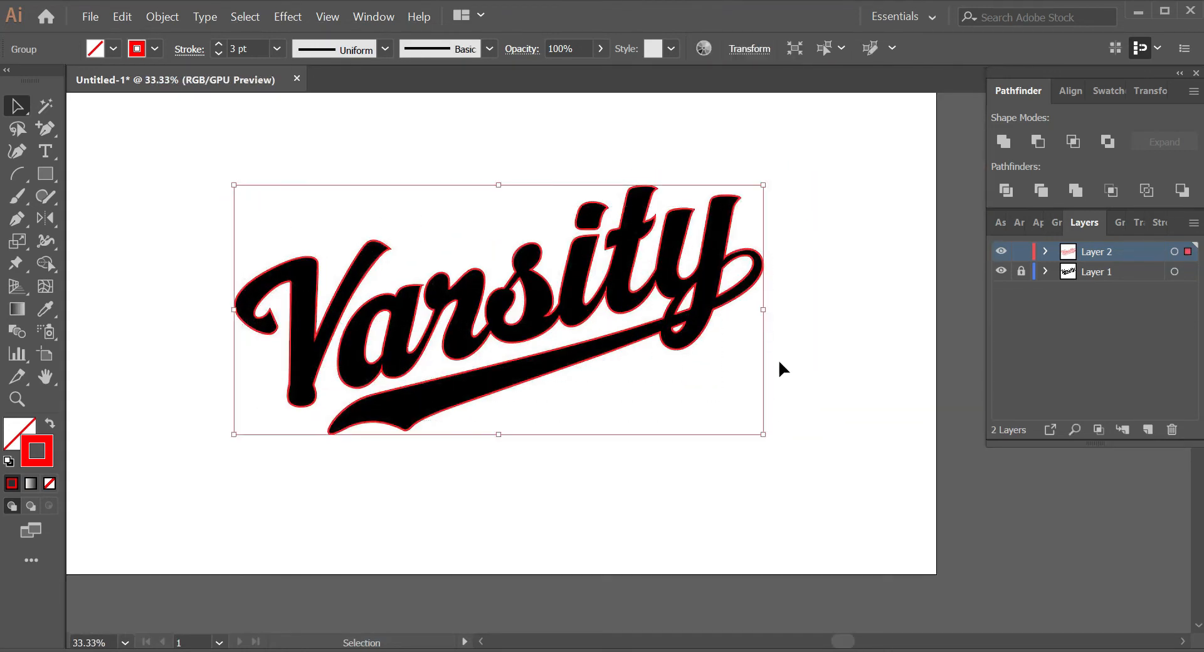
scroll(587, 305, "up", 1)
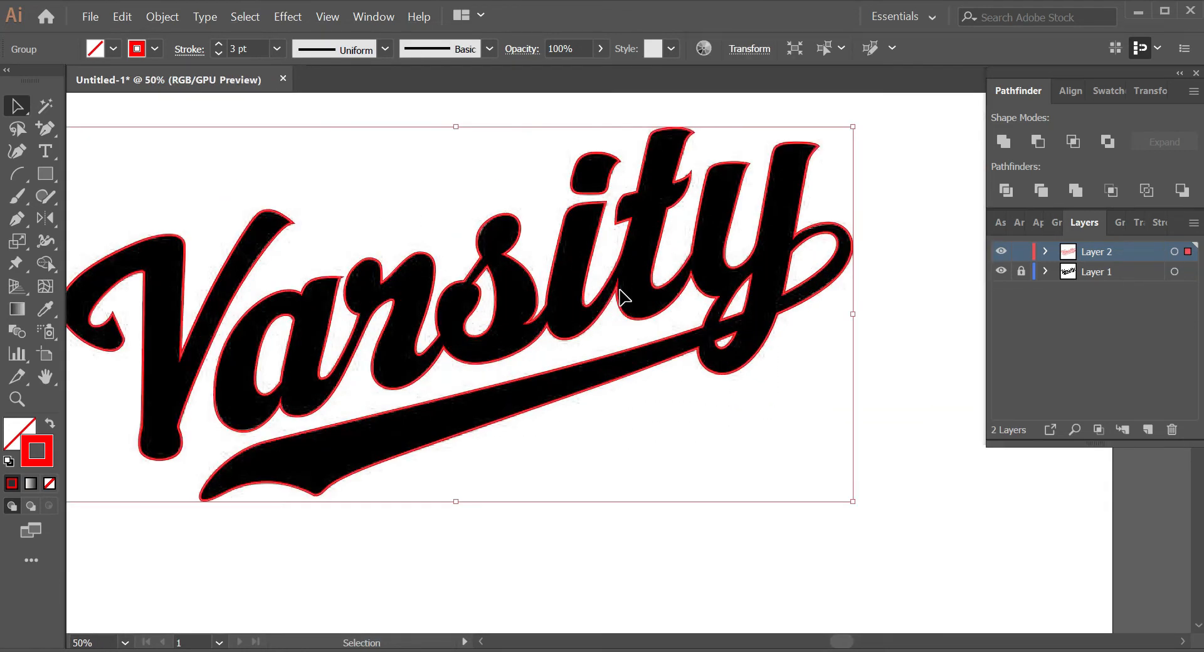
scroll(676, 301, "down", 1)
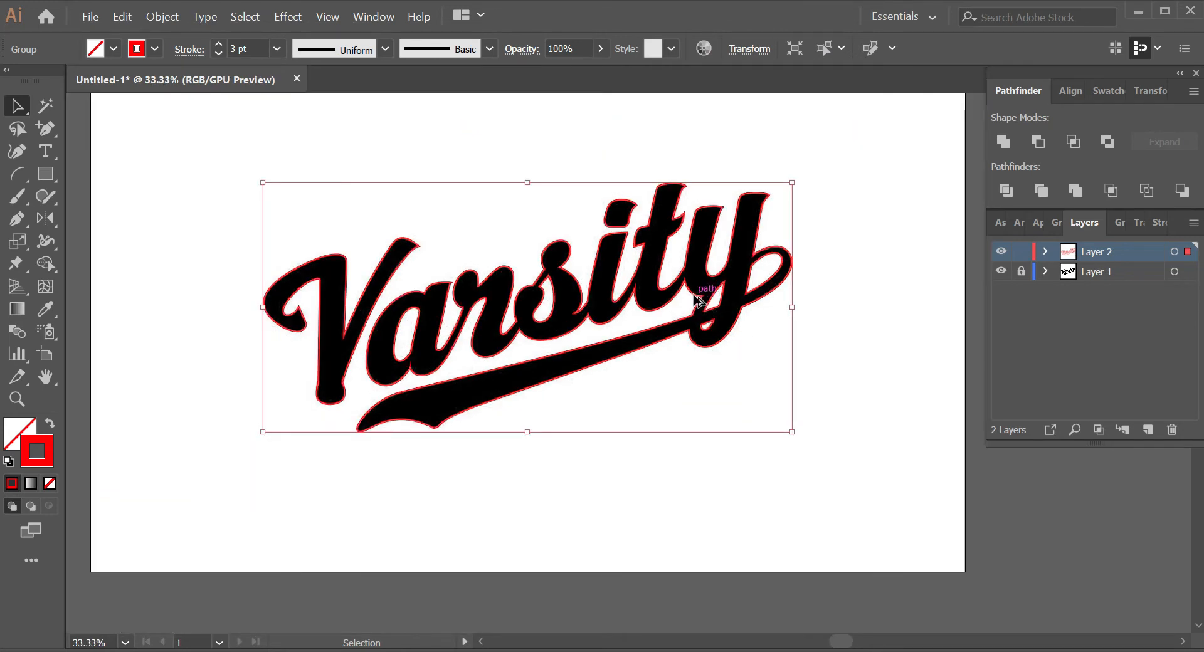
scroll(557, 284, "up", 1)
left_click(435, 212)
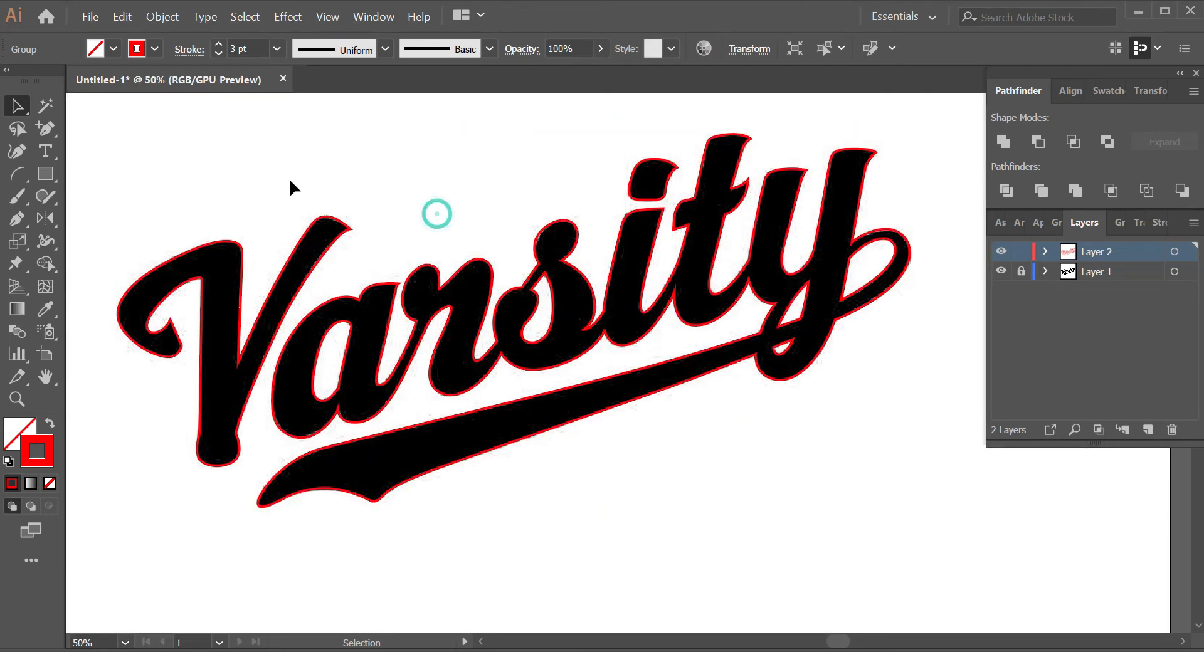
Step: Select the whole Varsity group, make fill the active colour attribute, and clear the selection
left_click_drag(269, 175, 803, 408)
scroll(761, 406, "down", 1)
scroll(792, 406, "up", 1)
scroll(800, 389, "down", 1)
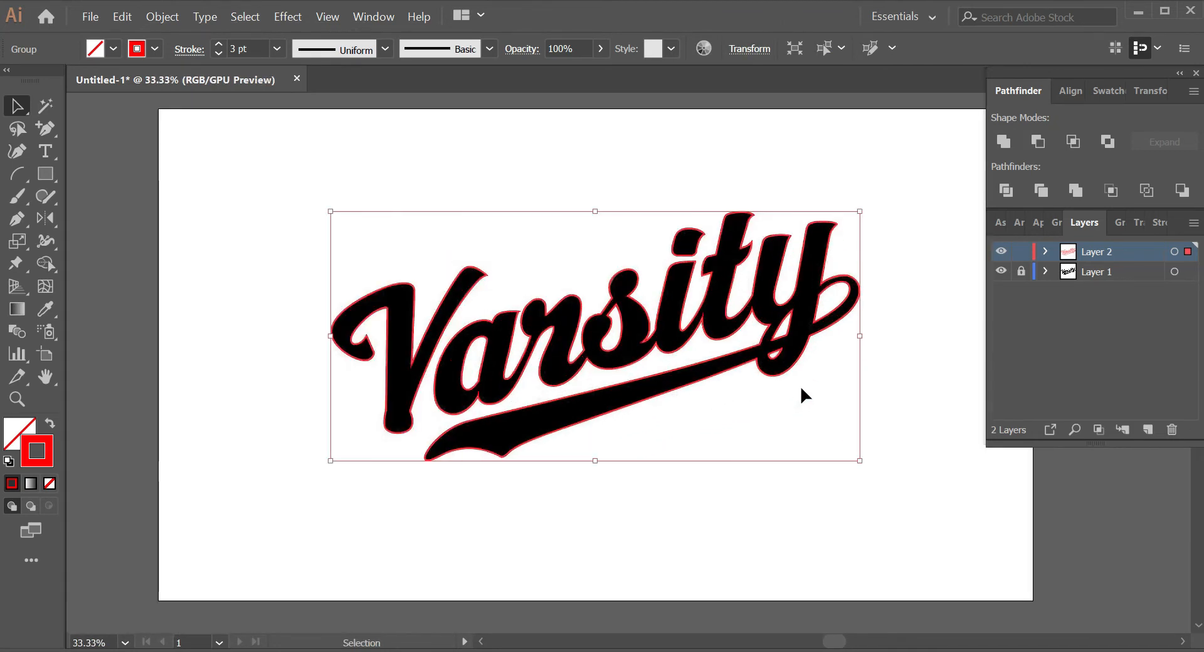
scroll(802, 388, "up", 1)
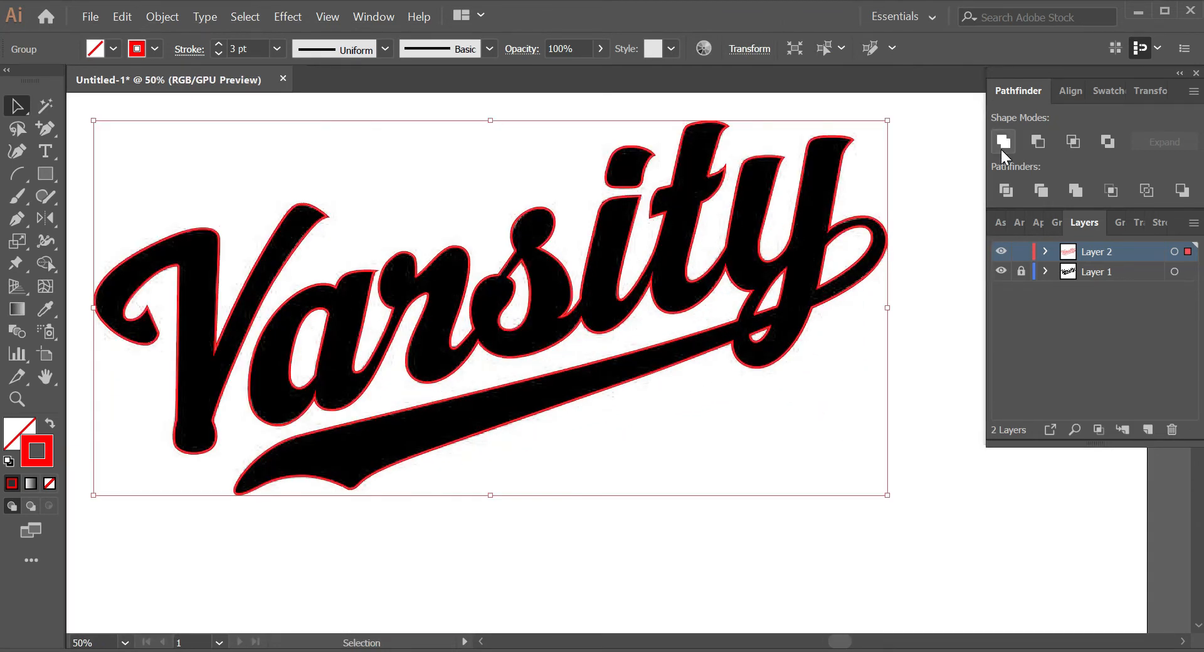
key("x")
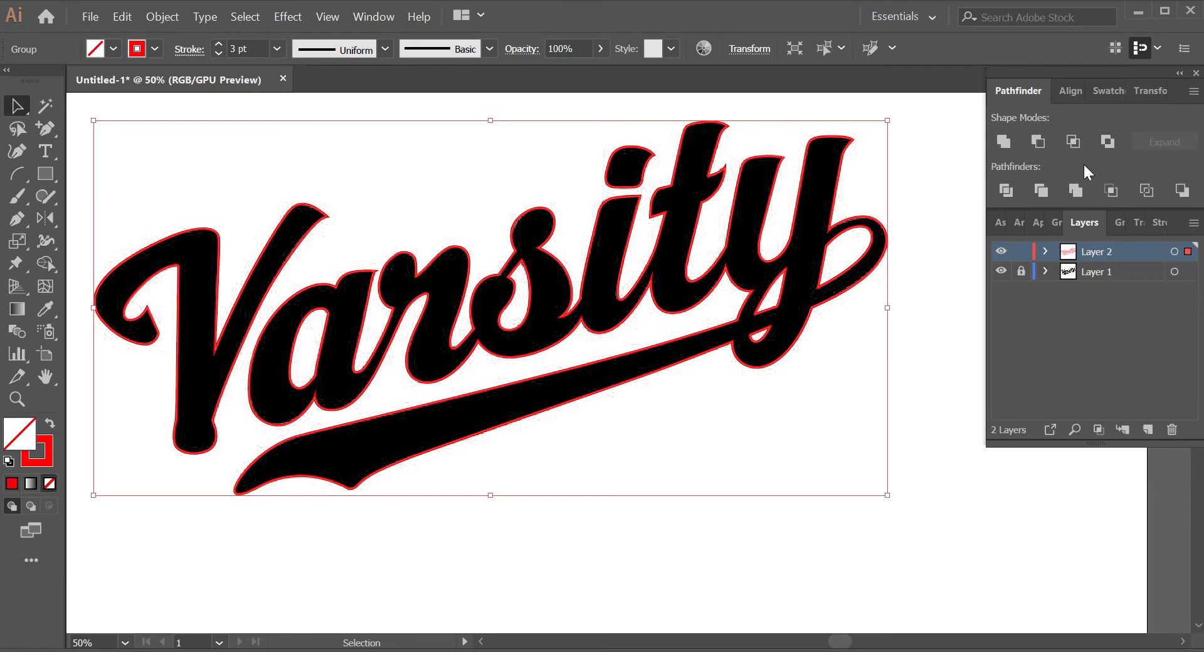
left_click(843, 373)
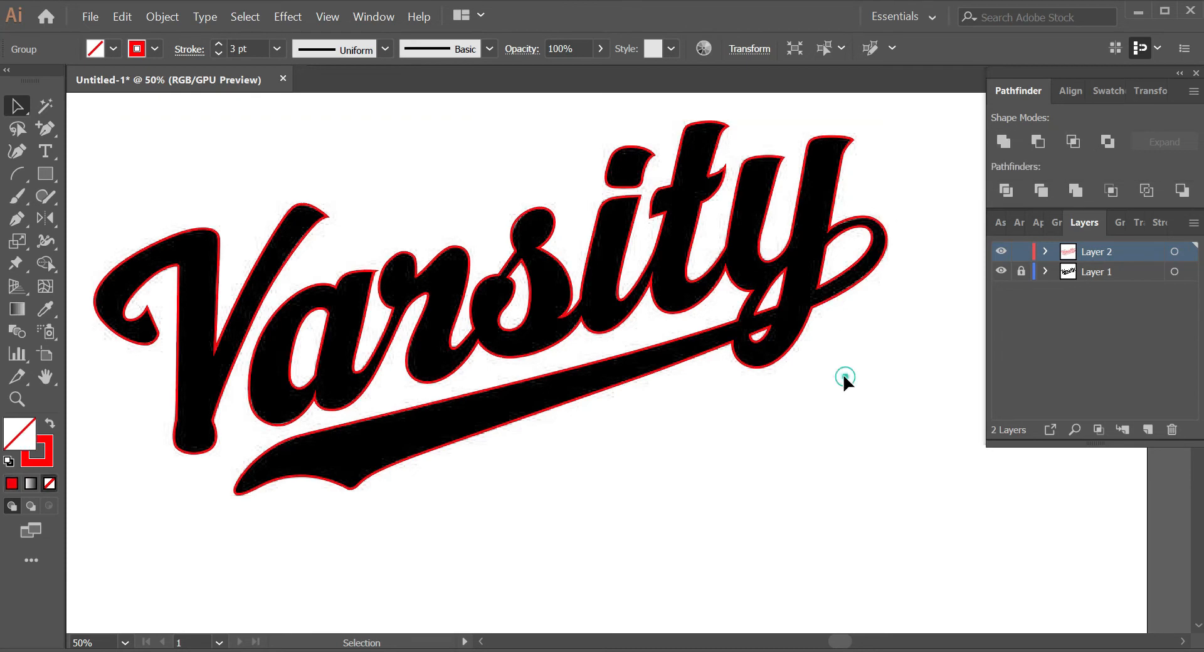
Step: Fill the Varsity group with the red, yellow and green swatches in turn, ending on green, and clear the selection
scroll(841, 351, "down", 2)
scroll(836, 325, "up", 1)
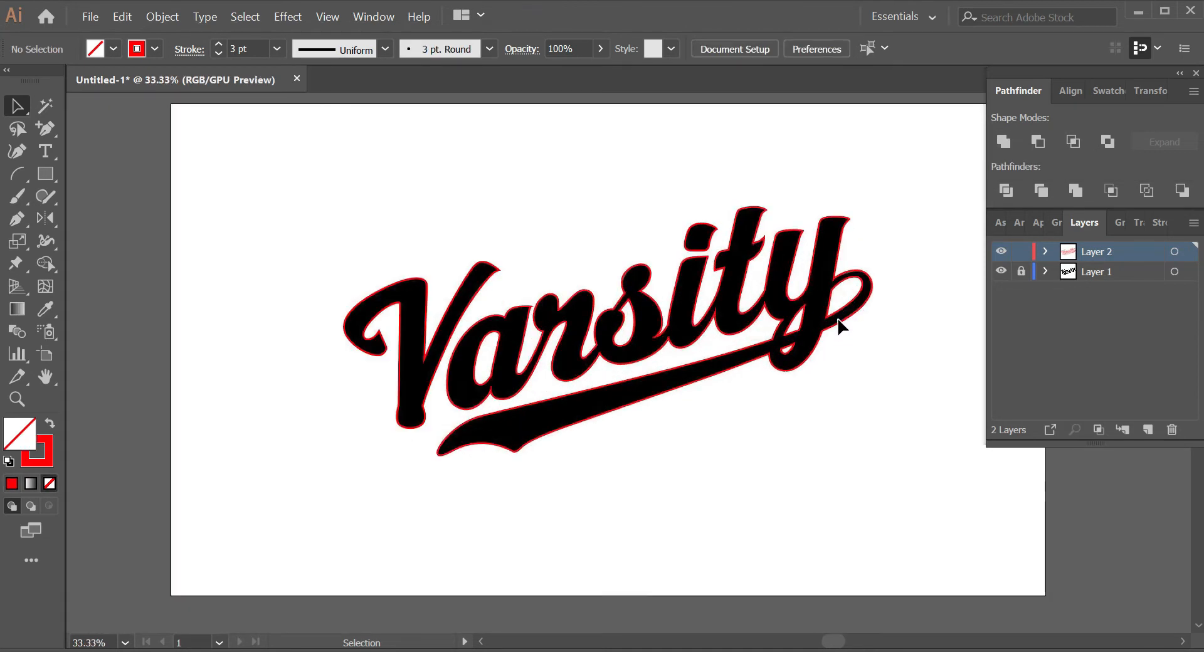
left_click(840, 321)
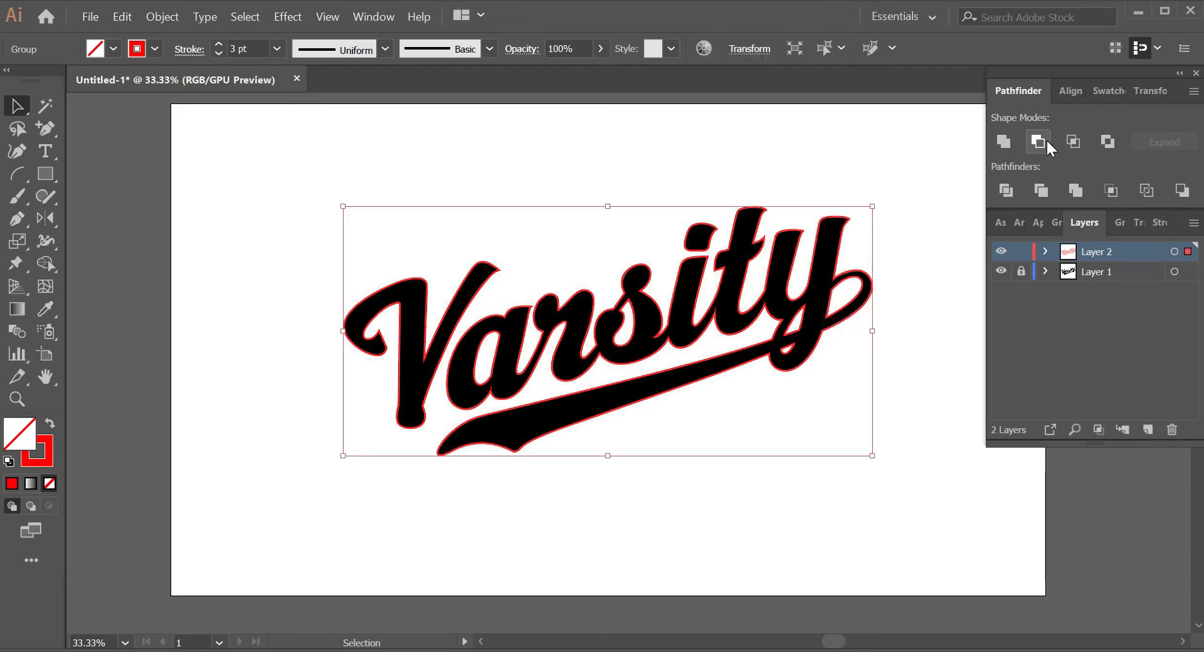
left_click(1057, 90)
left_click(1102, 91)
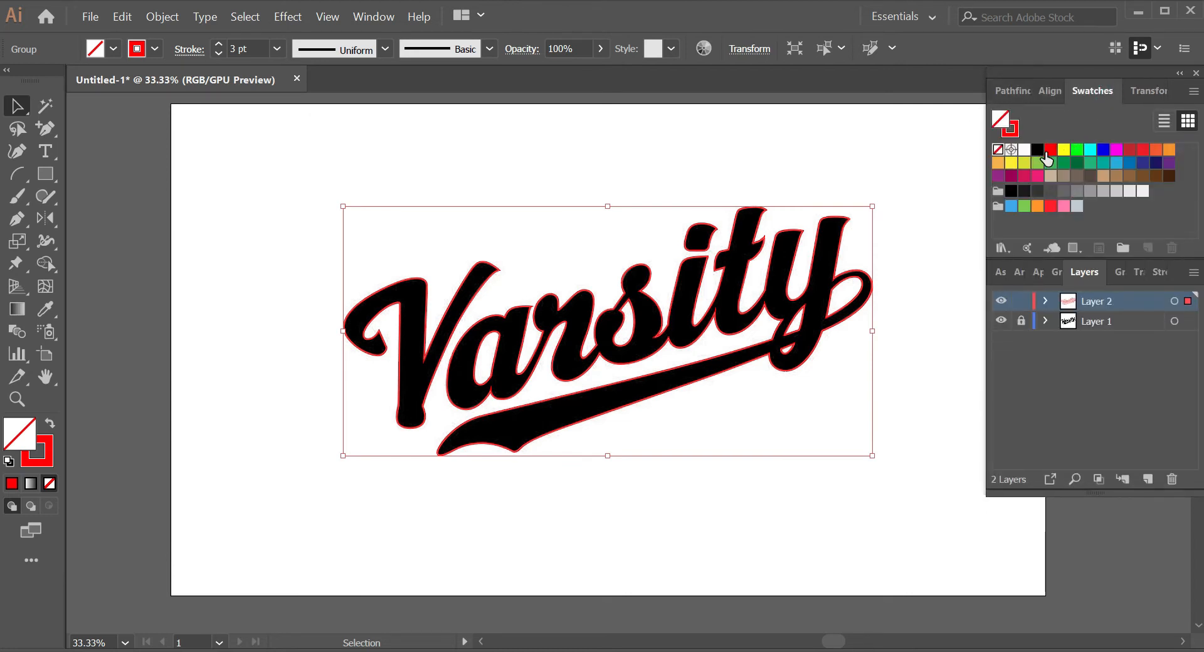
left_click(1050, 150)
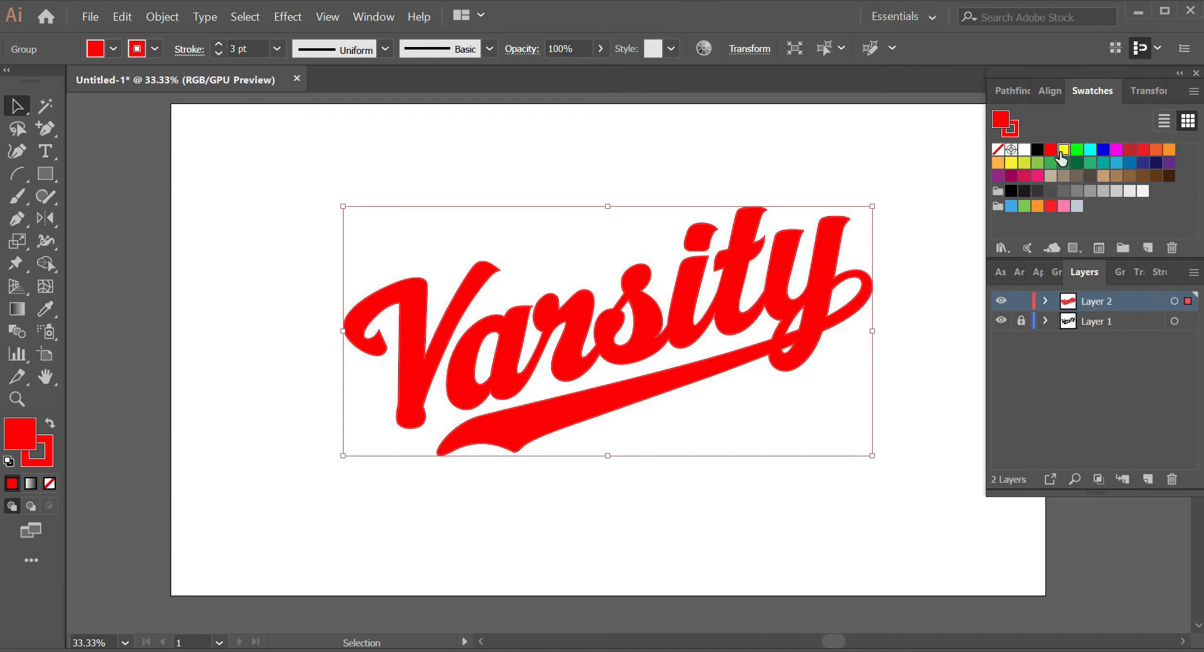
left_click(1064, 150)
left_click(1075, 151)
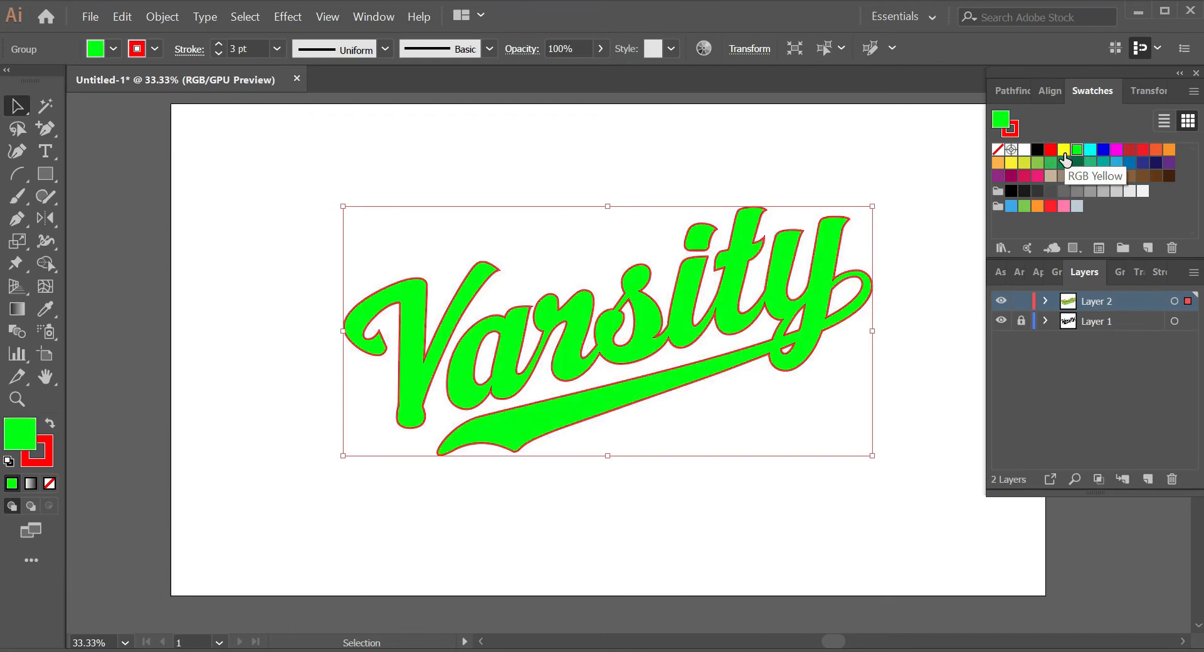
scroll(730, 300, "up", 2)
scroll(750, 255, "down", 2)
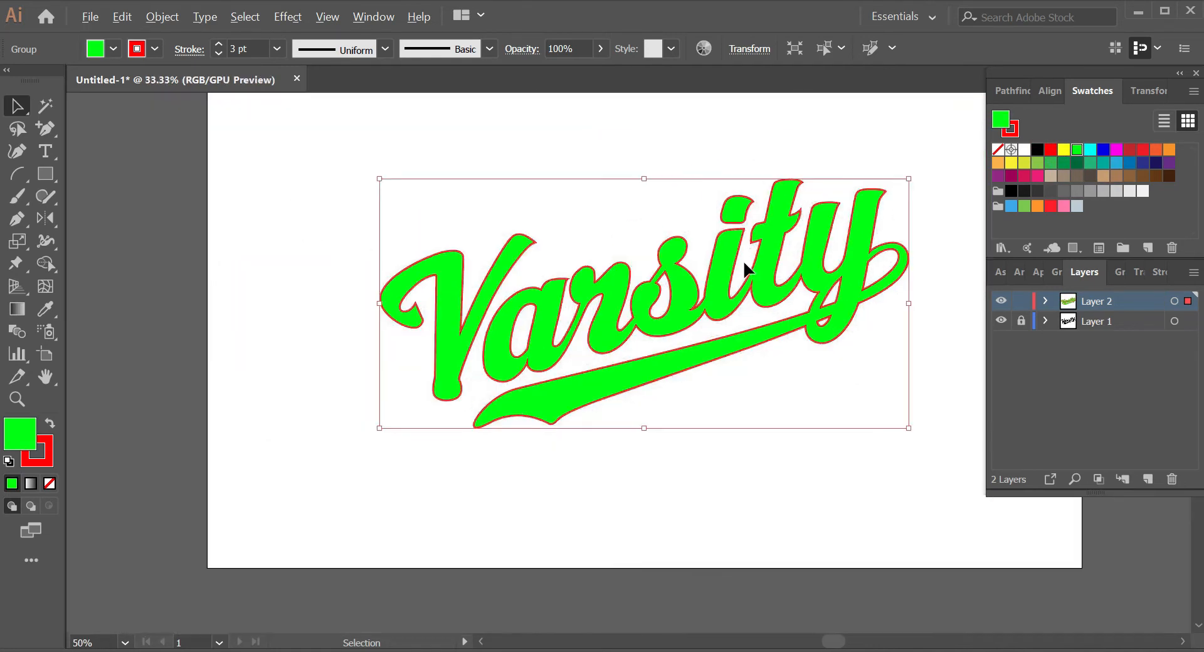
scroll(568, 266, "up", 2)
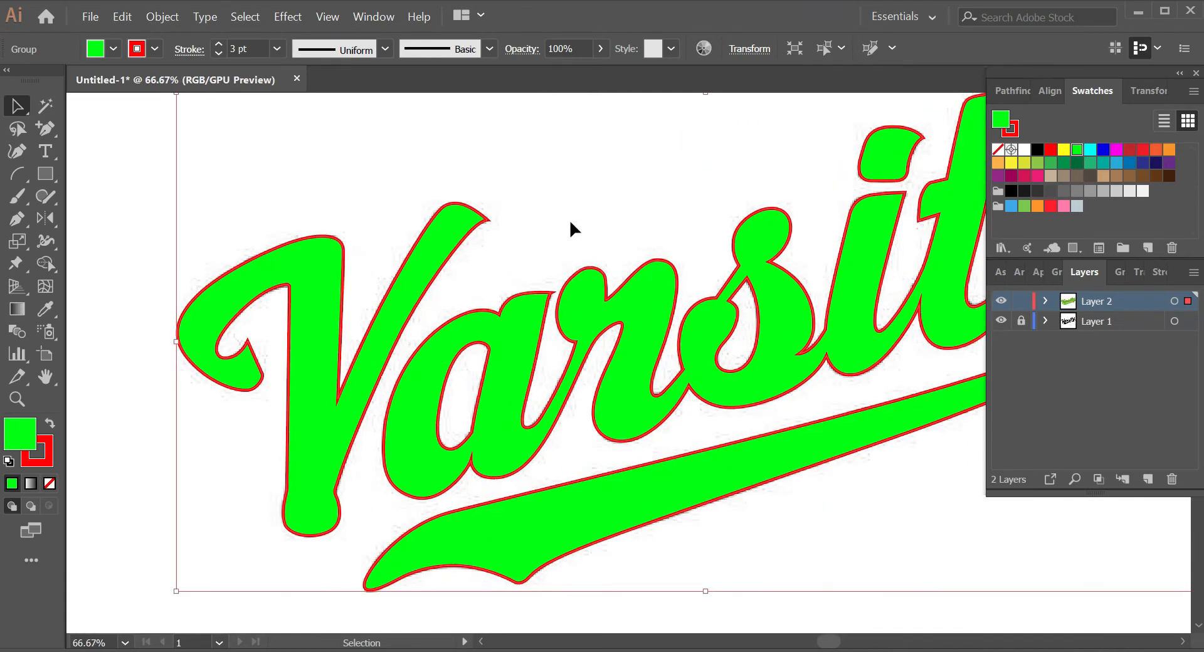
left_click(412, 185)
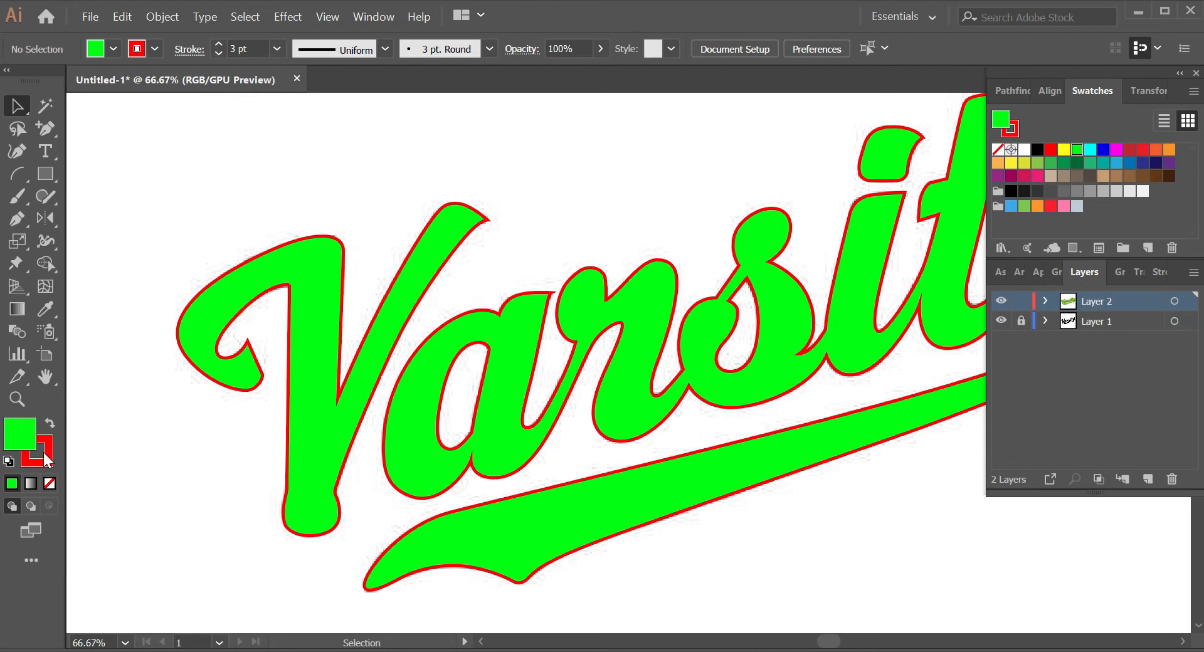
Step: Switch the active colour attribute back and forth between fill and stroke, ending with stroke active
key("x")
key("x")
key("x")
key("x")
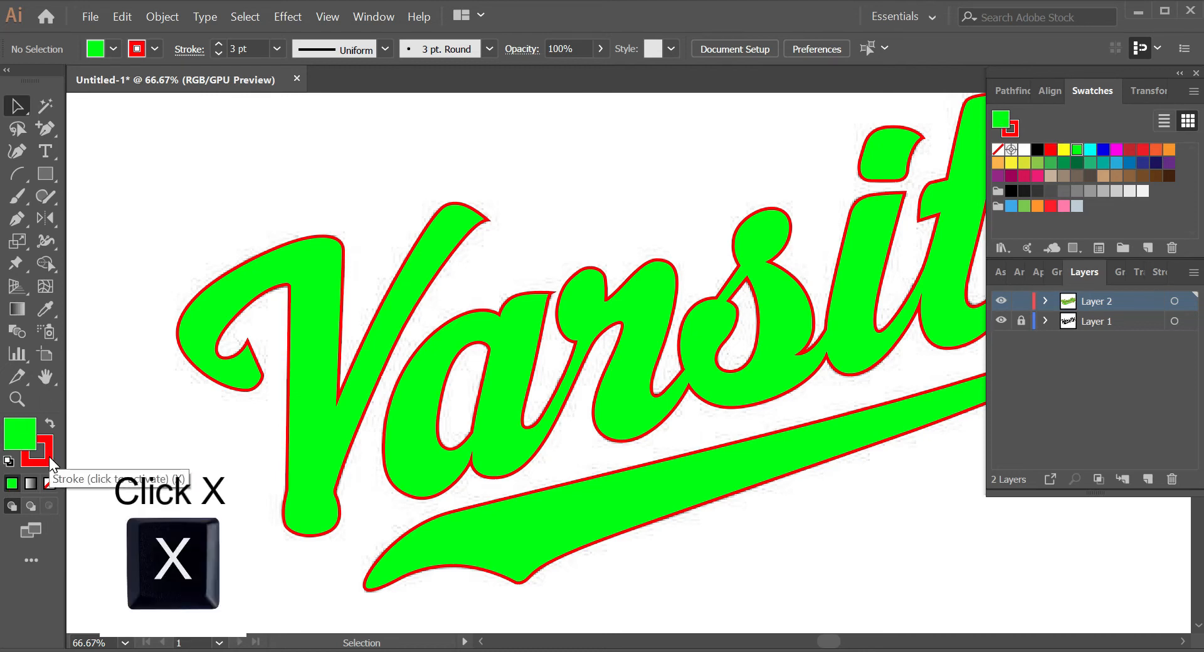
left_click(49, 457)
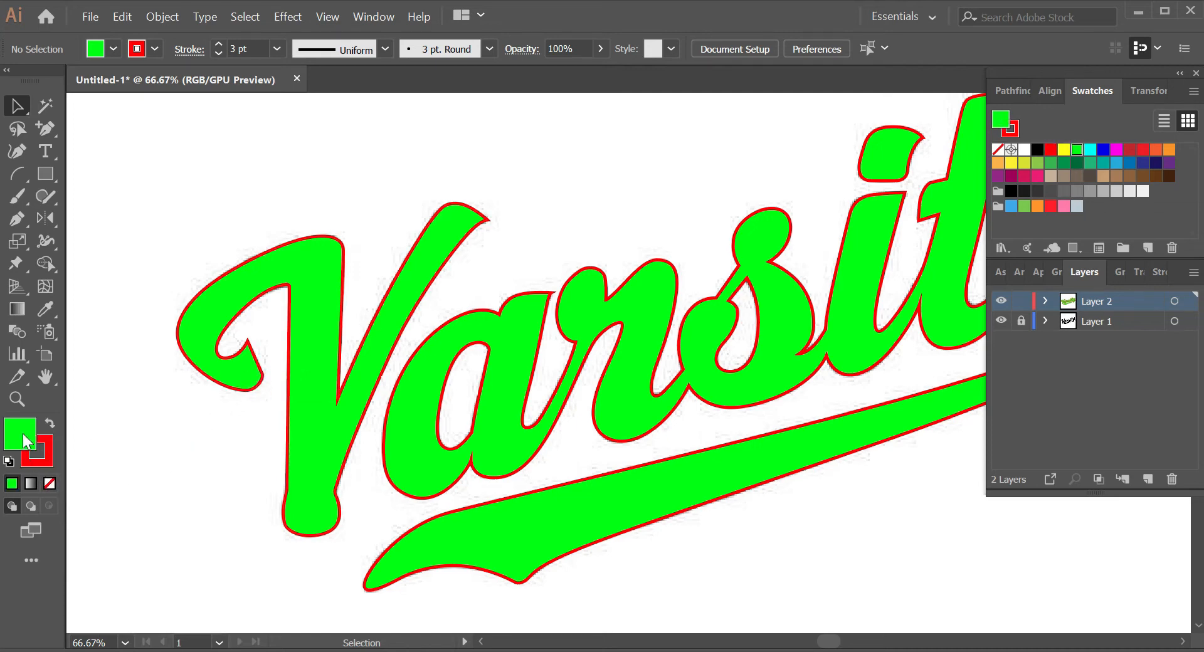
left_click(5, 429)
key("x")
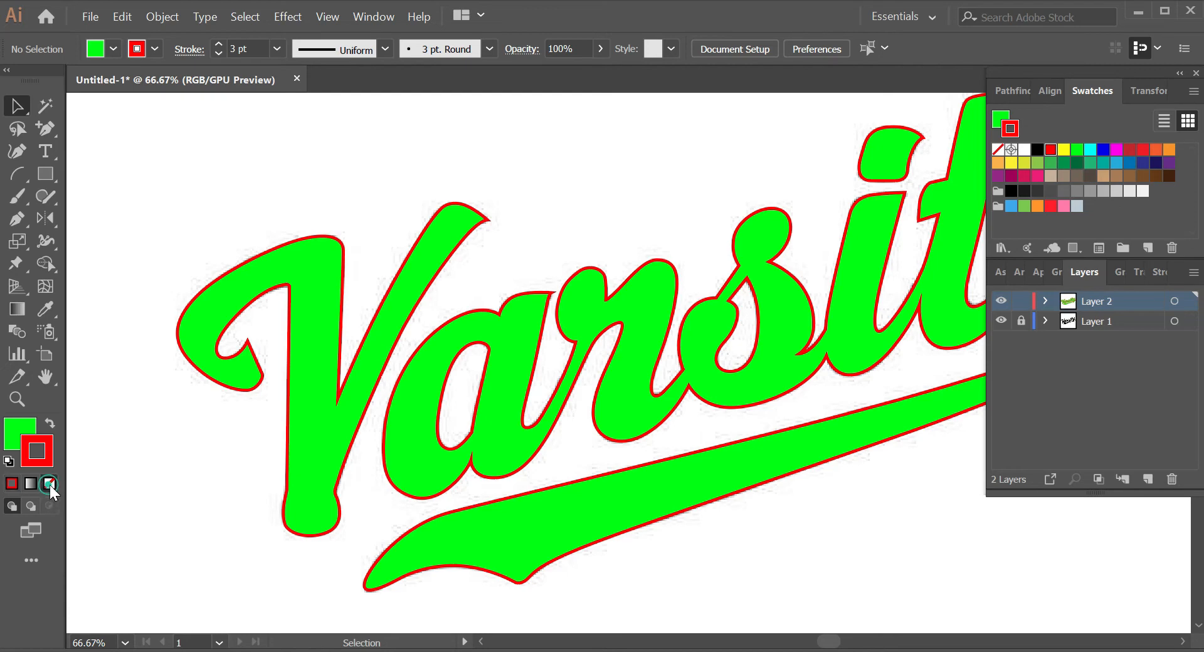
Step: Try removing the stroke from the green Varsity group, and undo the removal
left_click(49, 484)
left_click(418, 457)
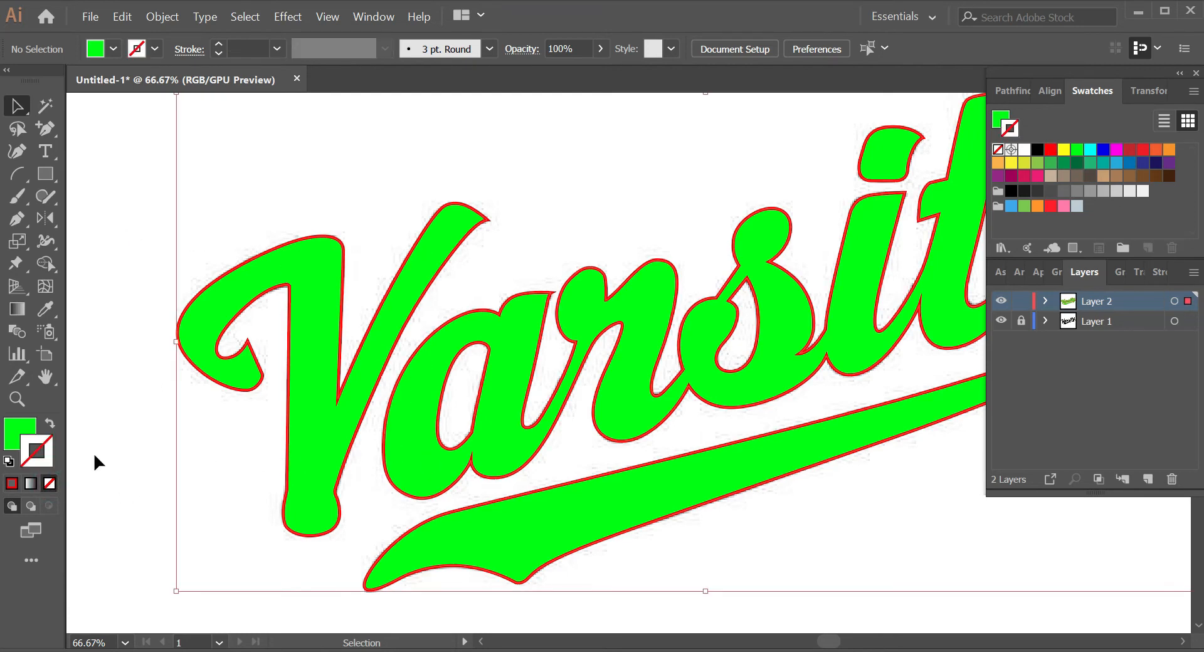
left_click(53, 482)
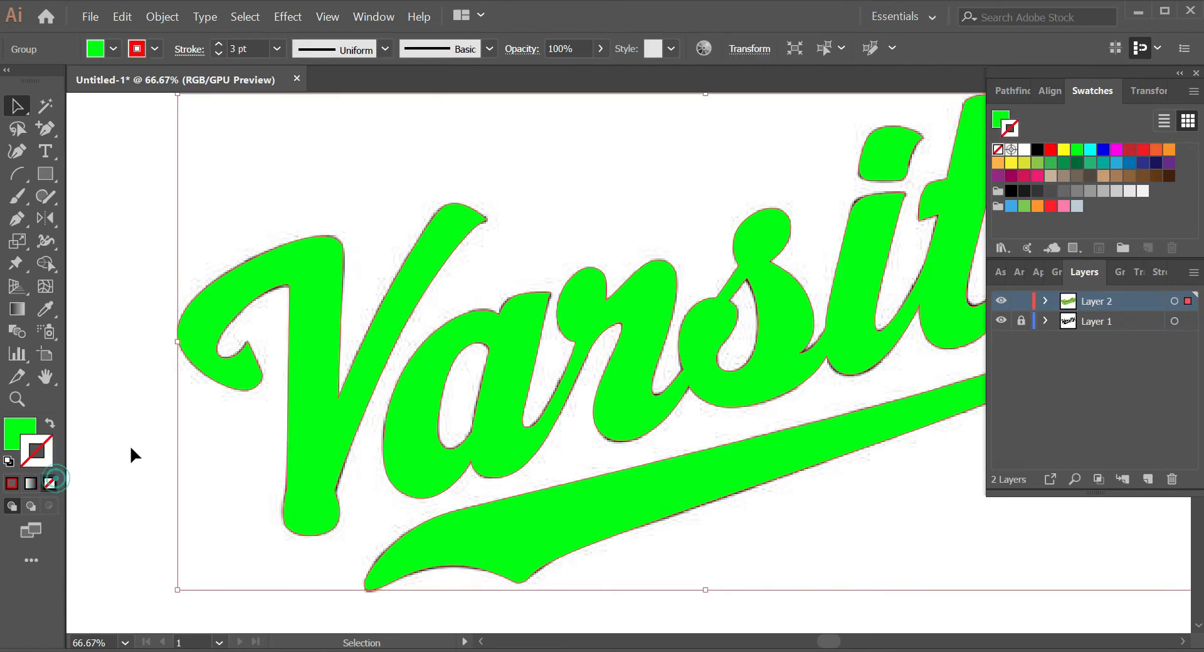
left_click(171, 461)
key("ctrl+z")
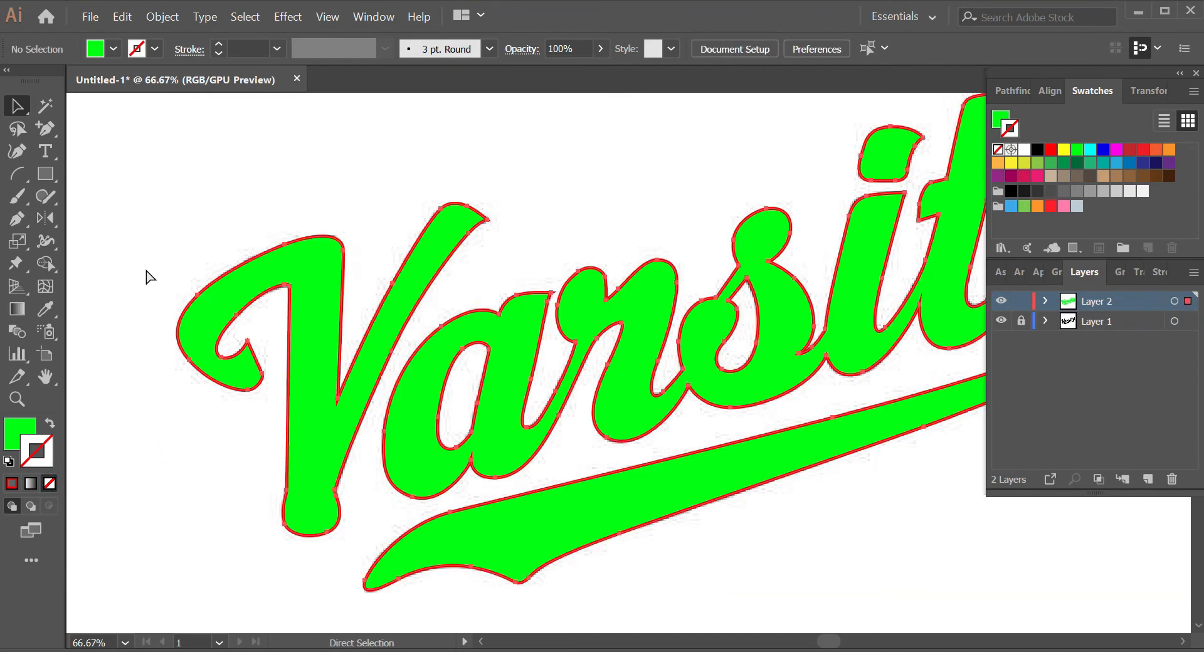
Step: Remove the Varsity group's red stroke, apply a black one in its place, and clear the selection
left_click(198, 300)
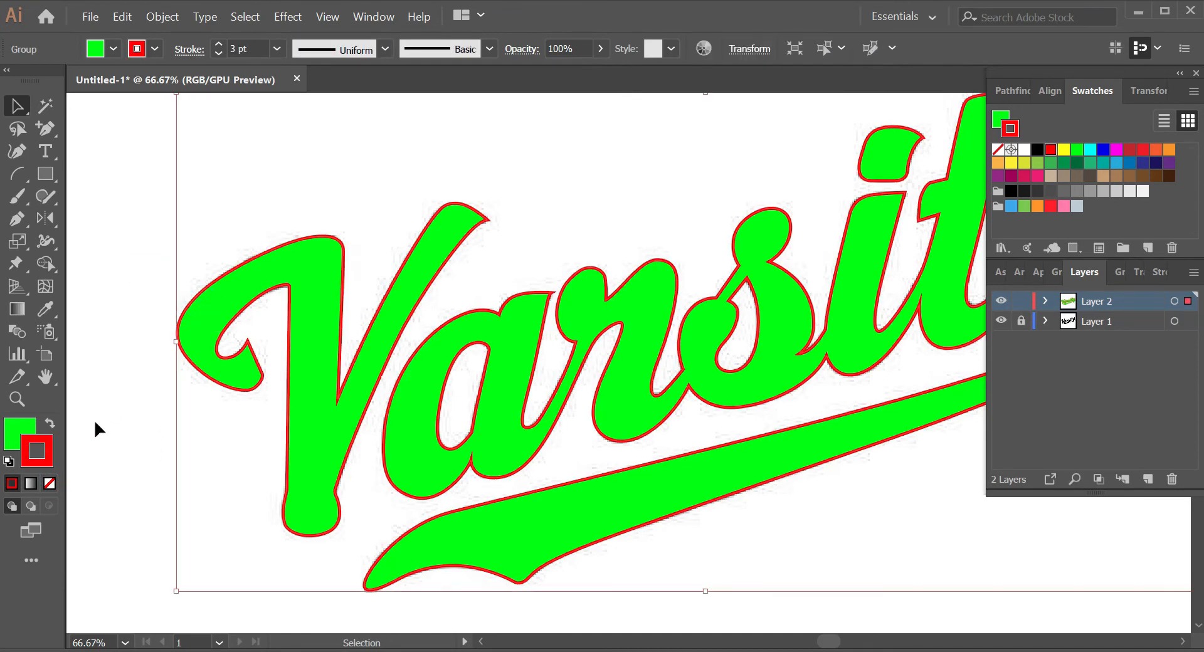
left_click(54, 482)
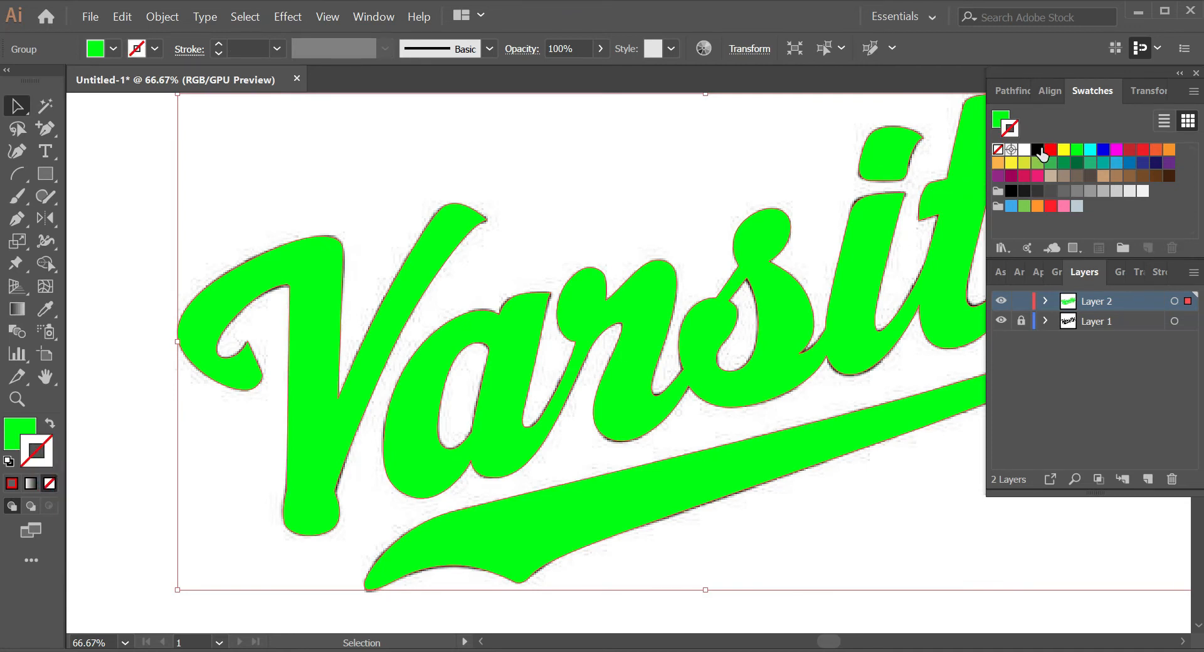
left_click(1038, 150)
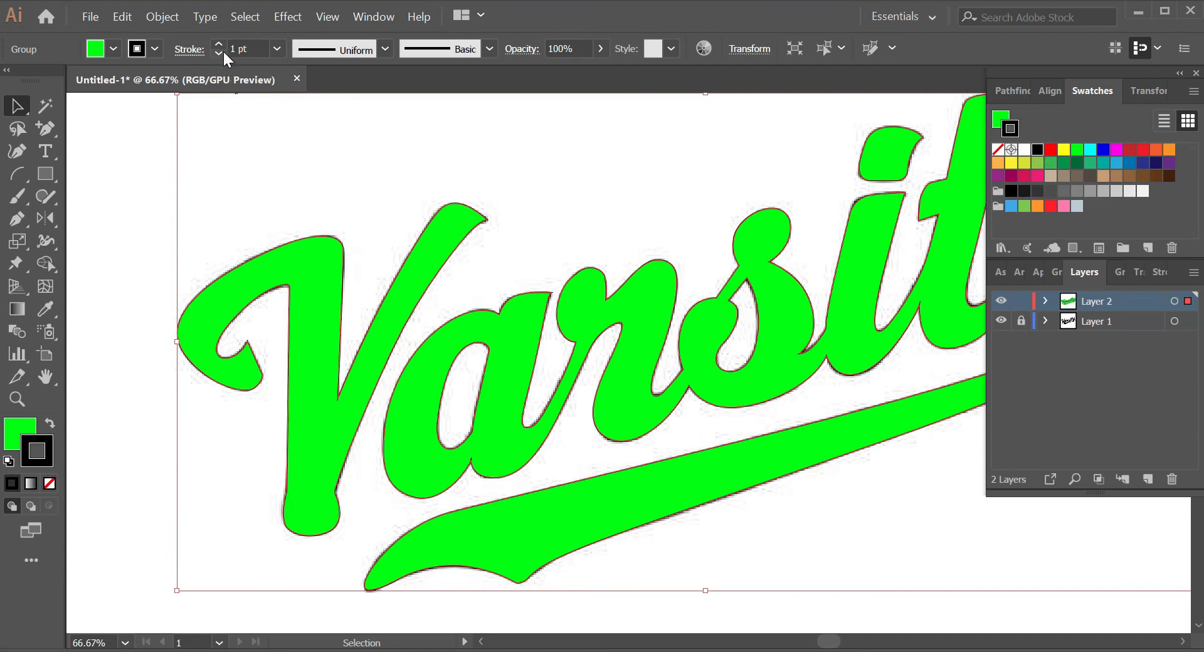
left_click(134, 443)
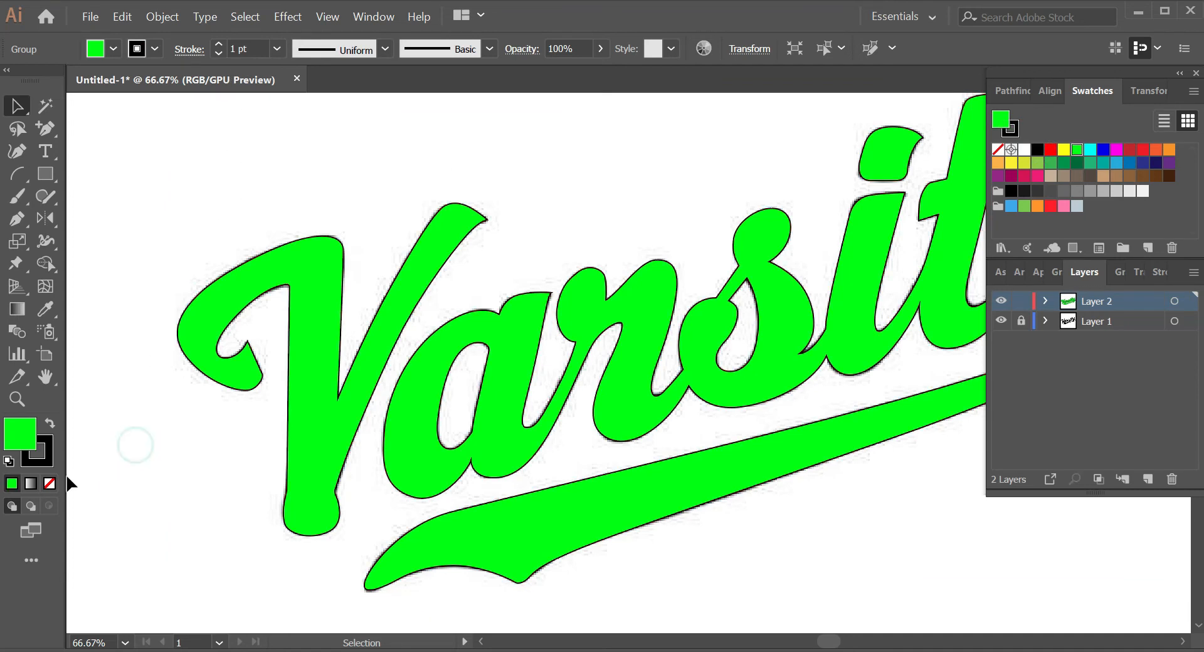
Step: Try setting the Varsity group's fill to None, and undo the change
left_click(206, 349)
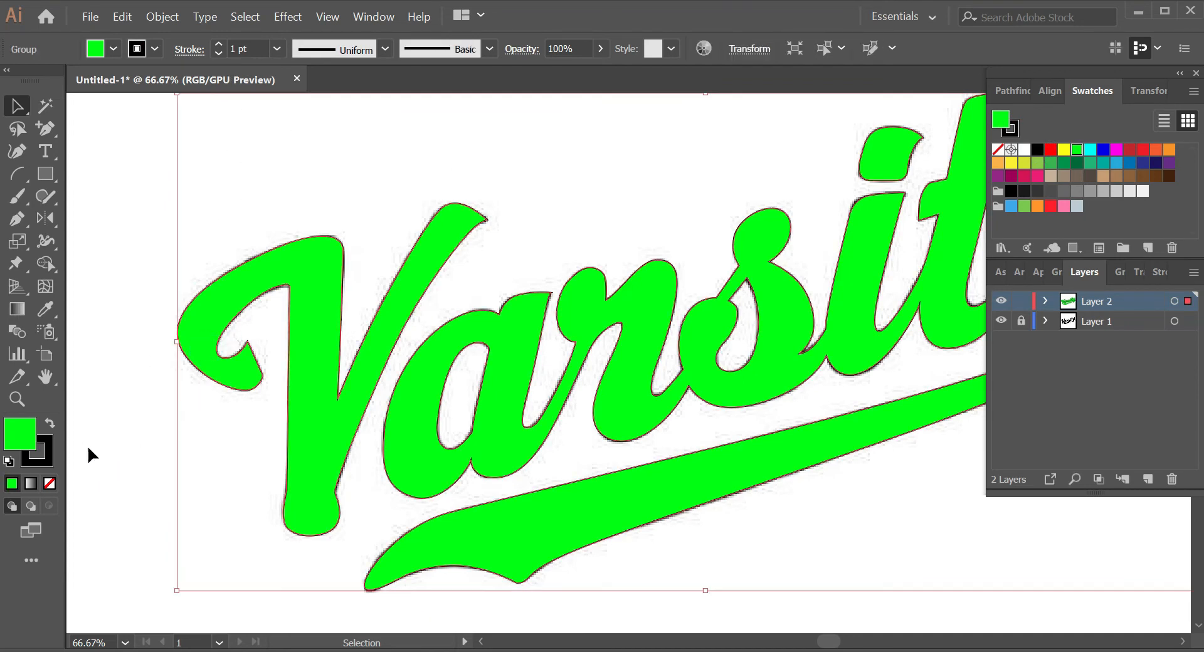
key("x")
key("x")
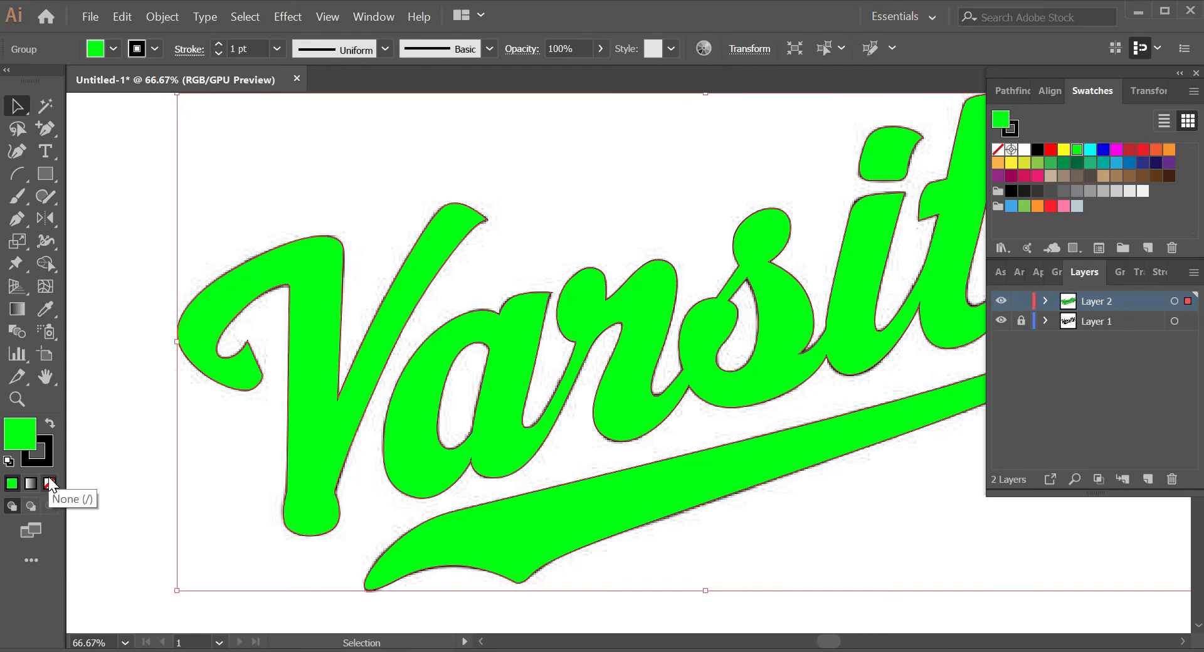
left_click(49, 484)
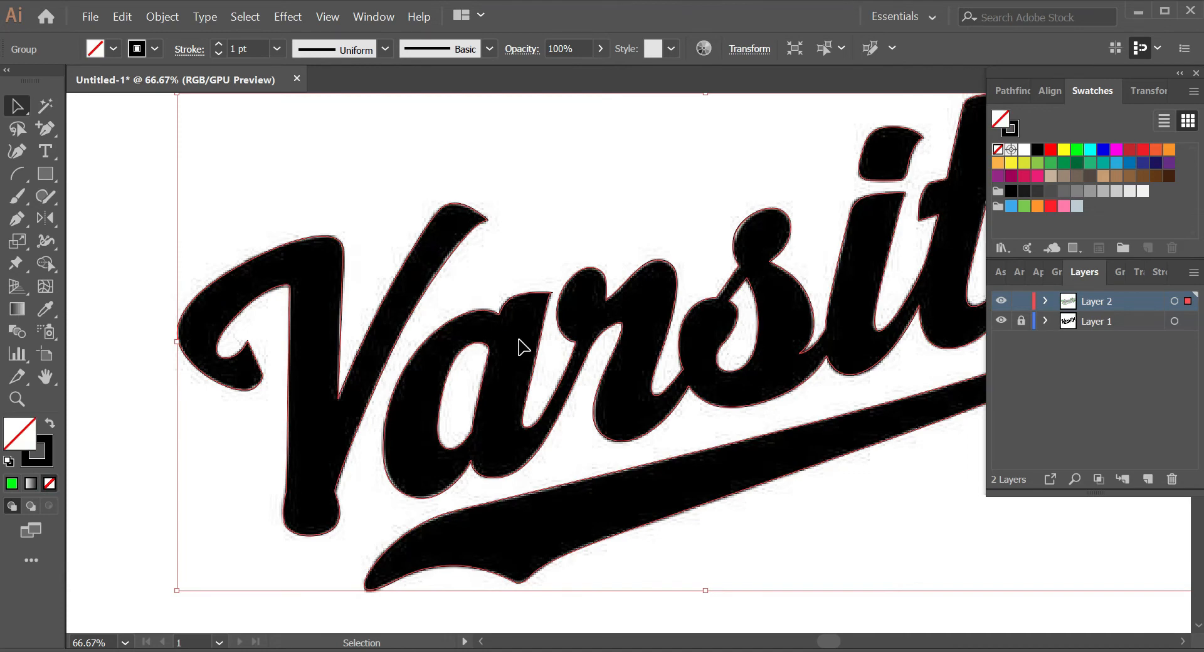
scroll(518, 347, "down", 2)
scroll(596, 346, "up", 1)
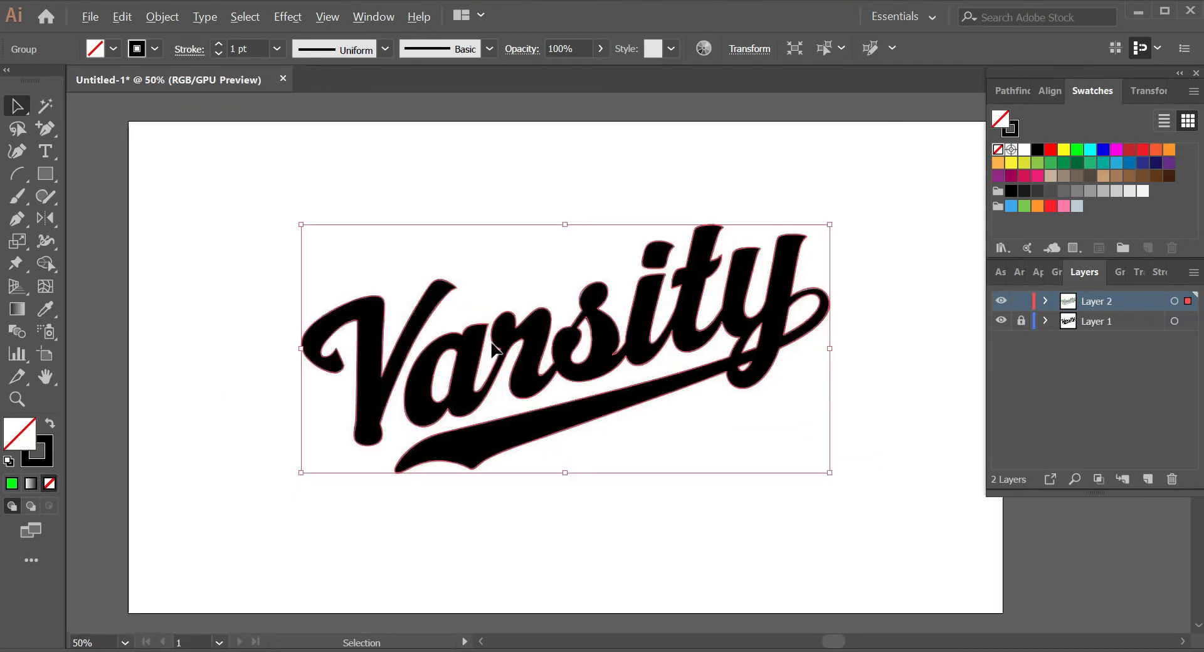
key("ctrl+z")
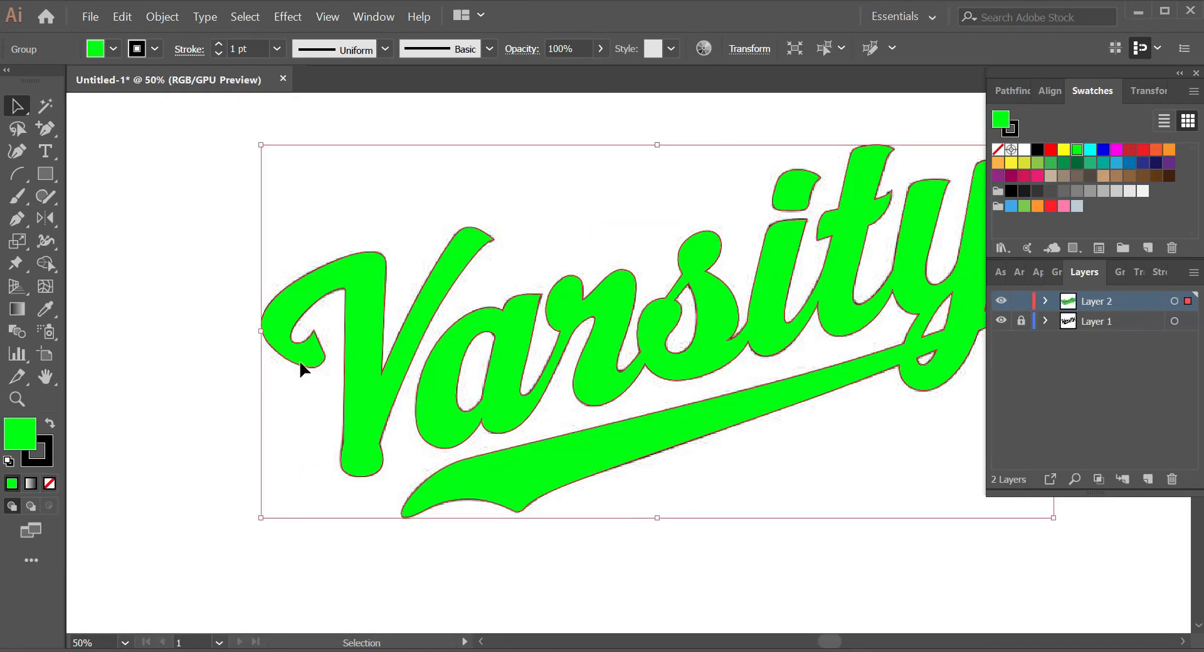
scroll(377, 329, "down", 2)
left_click(478, 250)
scroll(486, 285, "up", 2)
left_click(490, 328)
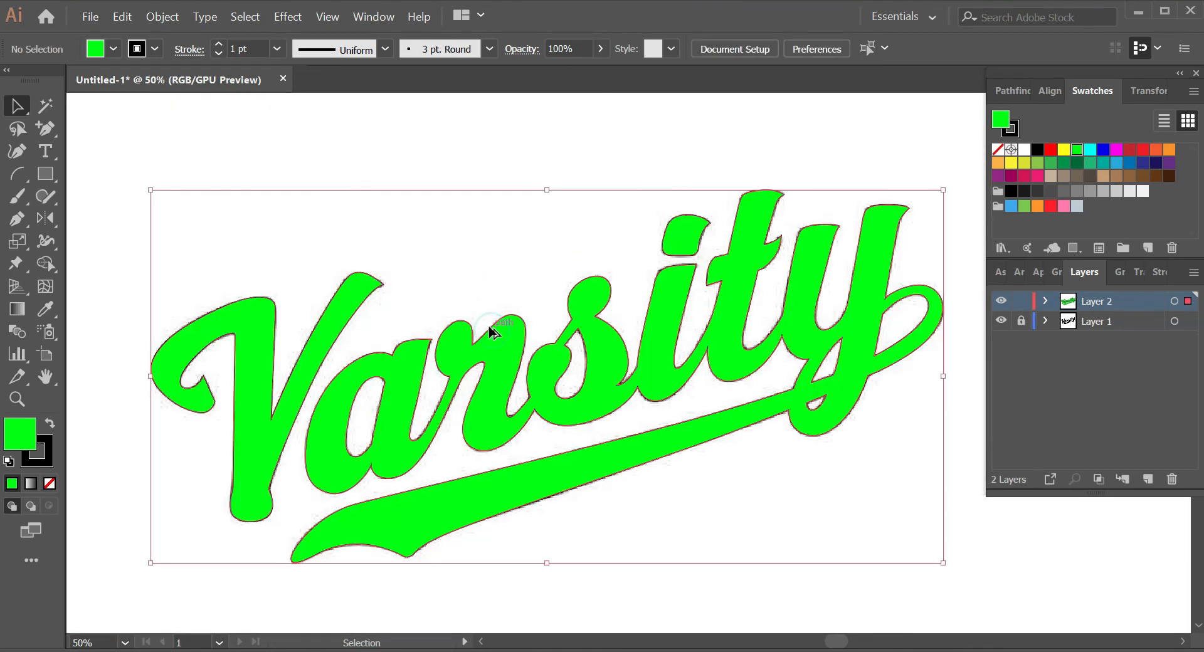
scroll(489, 328, "down", 3)
left_click(482, 304)
scroll(501, 326, "up", 3)
left_click(535, 339)
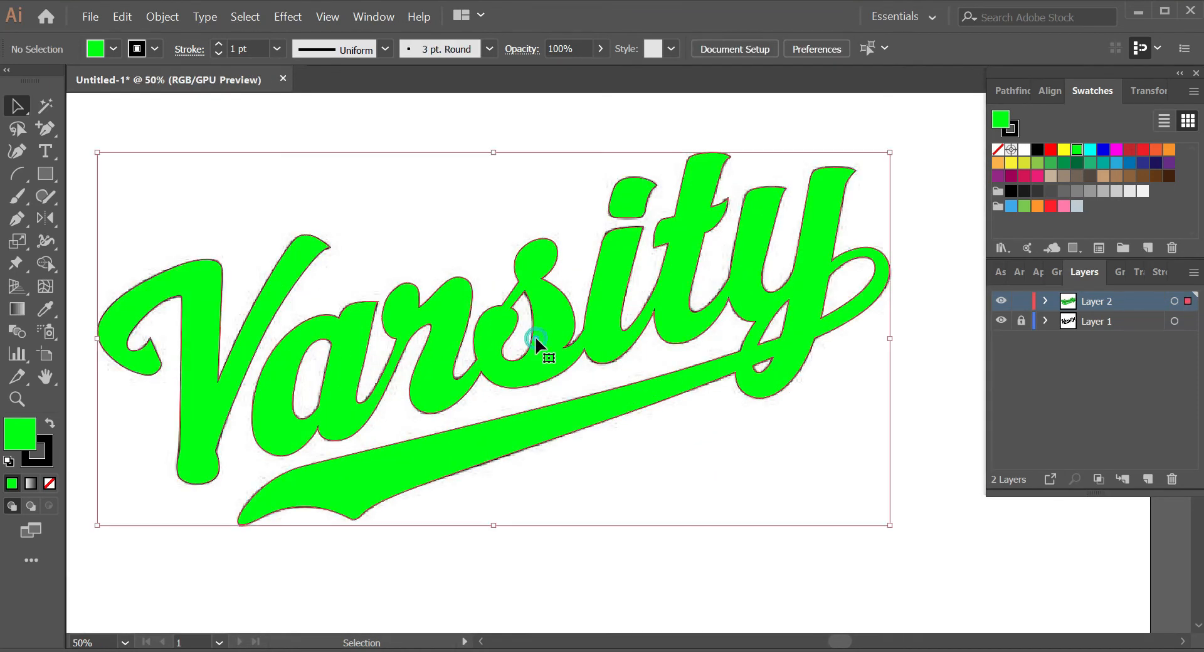
Step: Ungroup the combined Varsity lettering and clear the selection
right_click(536, 338)
left_click(791, 397)
left_click(791, 397)
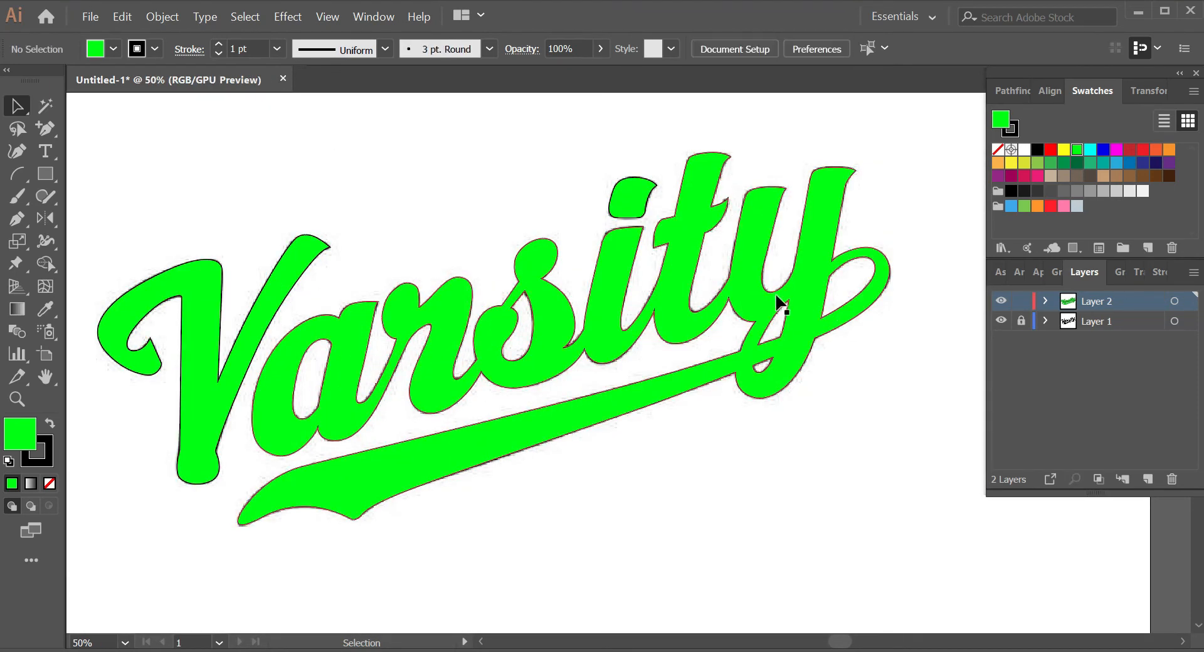
left_click(776, 295)
right_click(777, 295)
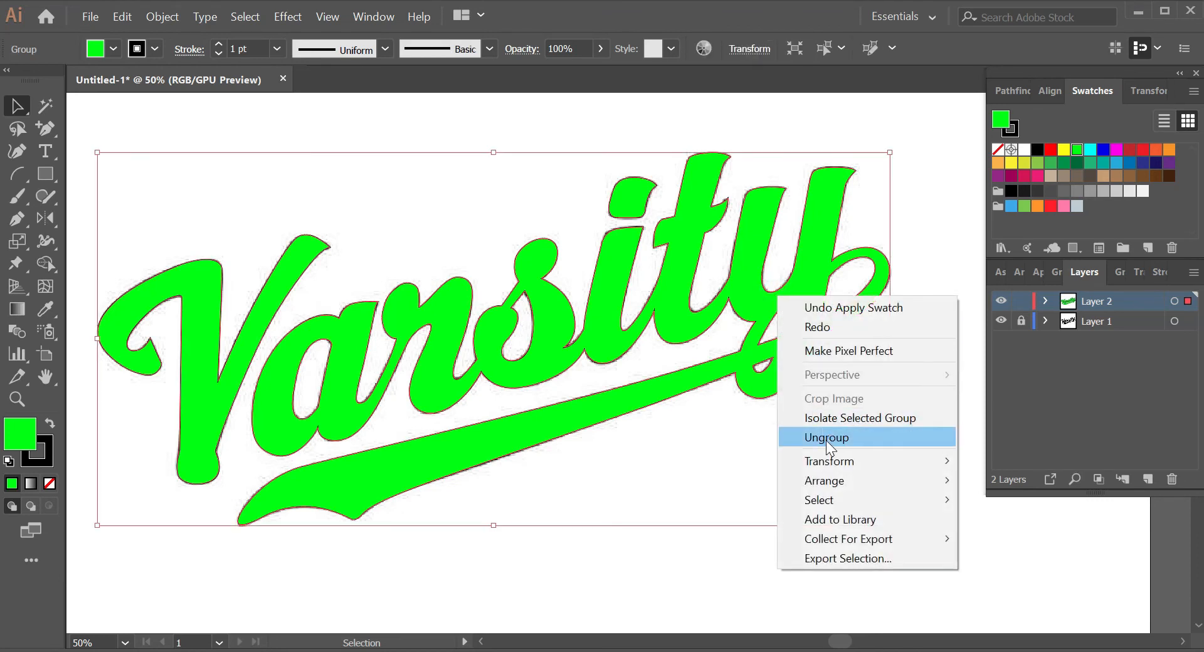
left_click(826, 438)
left_click(834, 410)
Step: Try setting the fill of the connected "arsity" and swash compound path to None, and undo the change
left_click(802, 317)
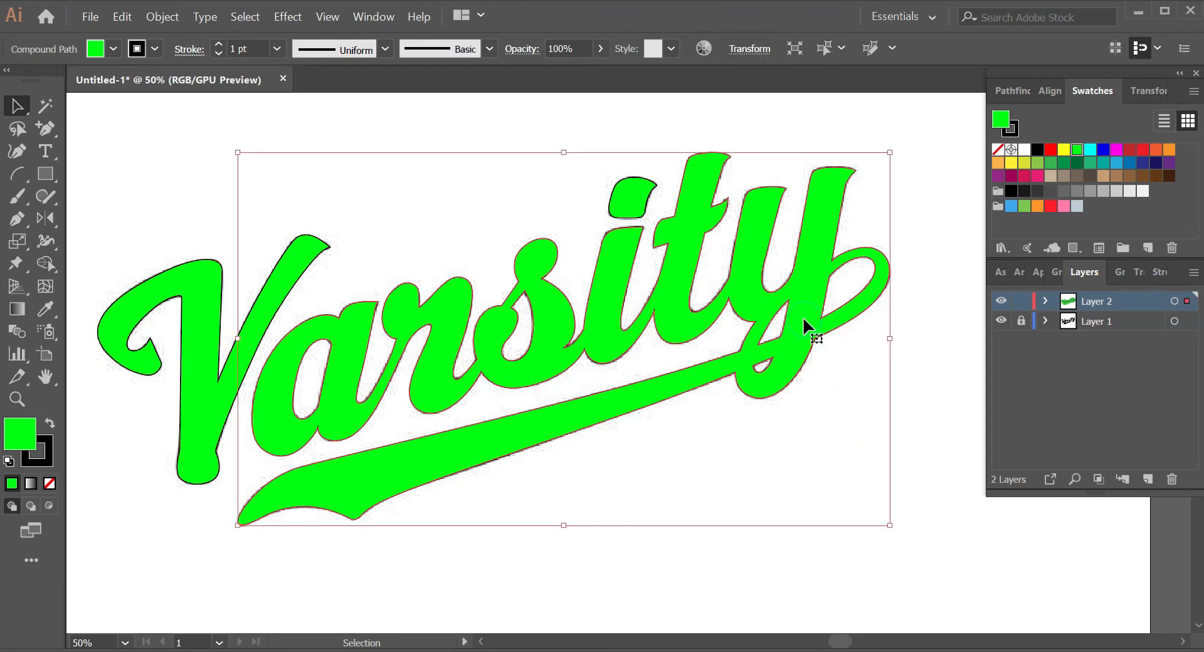
left_click(55, 480)
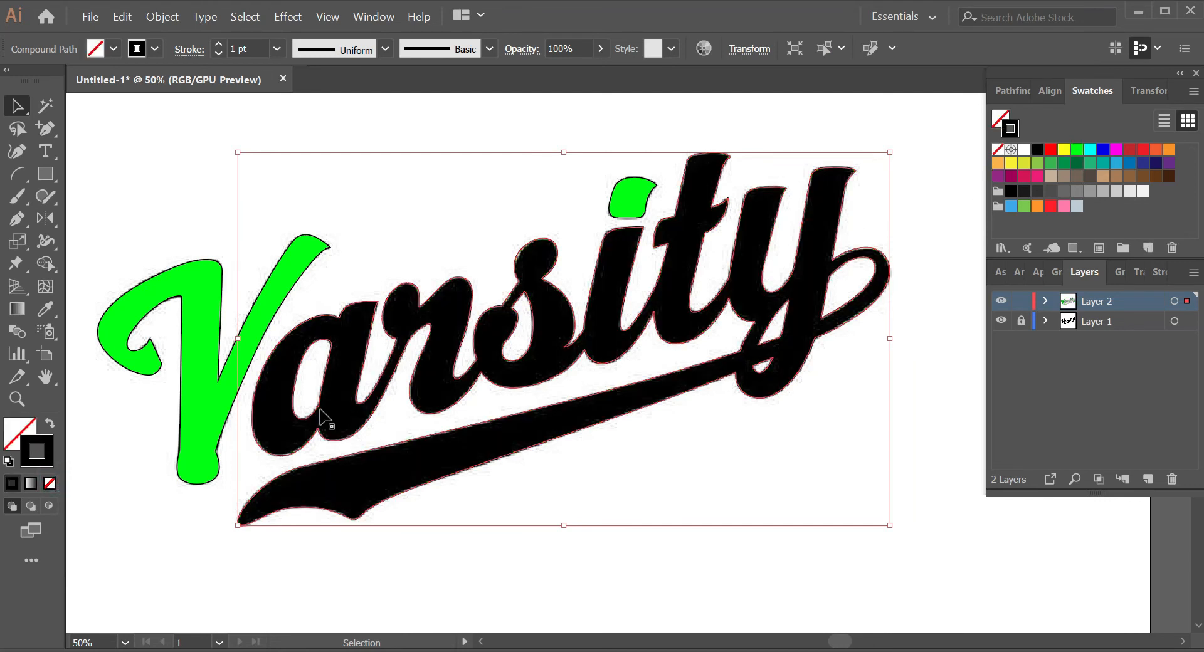
scroll(390, 305, "down", 1)
key("ctrl+z")
Step: Remove the fill from all the Varsity pieces and give them a red 3 pt stroke
left_click_drag(159, 210, 697, 502)
left_click(51, 483)
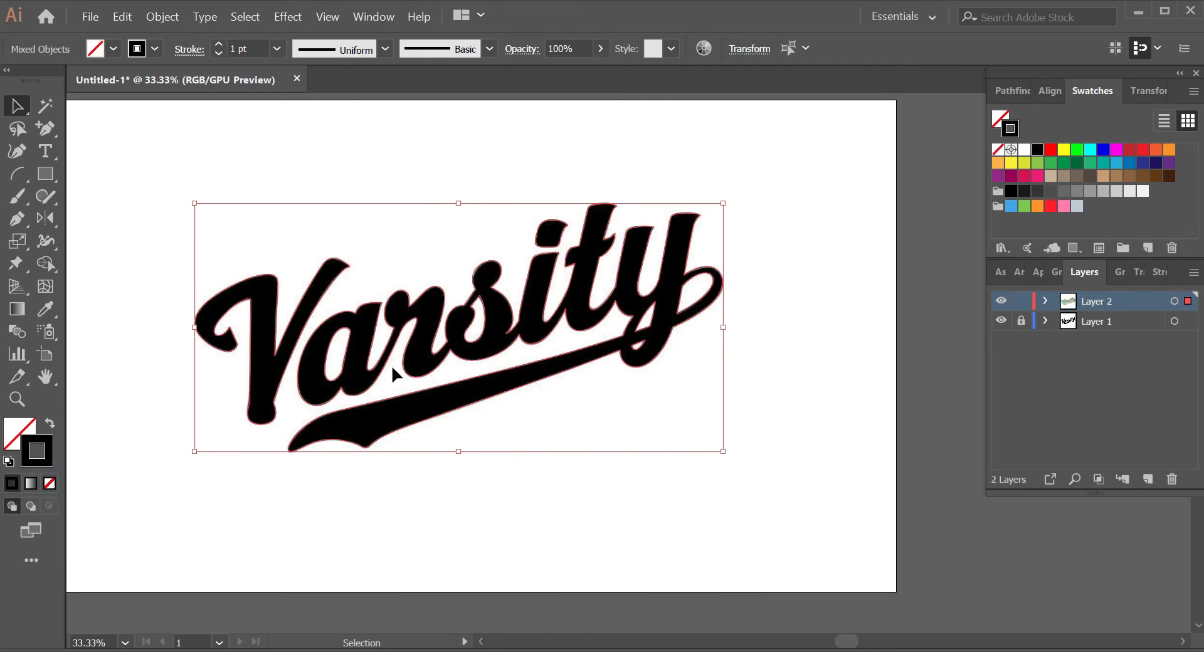
scroll(396, 373, "up", 1)
left_click(1051, 151)
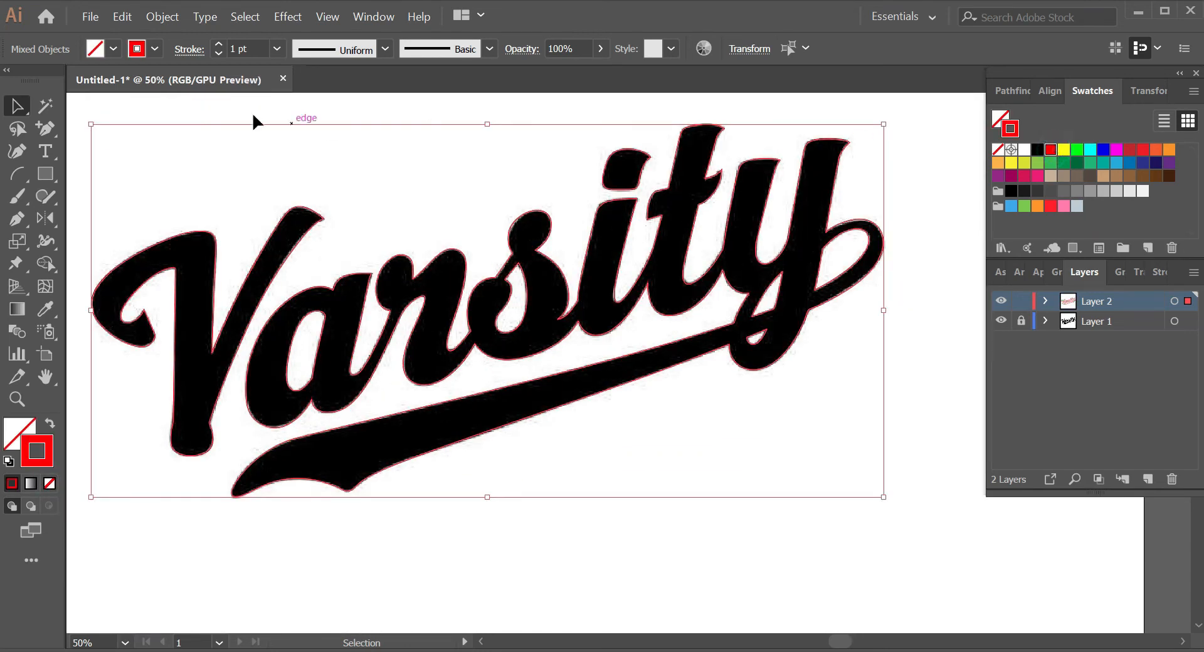
left_click(277, 49)
left_click(298, 174)
left_click(406, 162)
Step: Release the compound path of the connected "arsity" letters and swash into separate paths
scroll(532, 269, "down", 2)
left_click(529, 269)
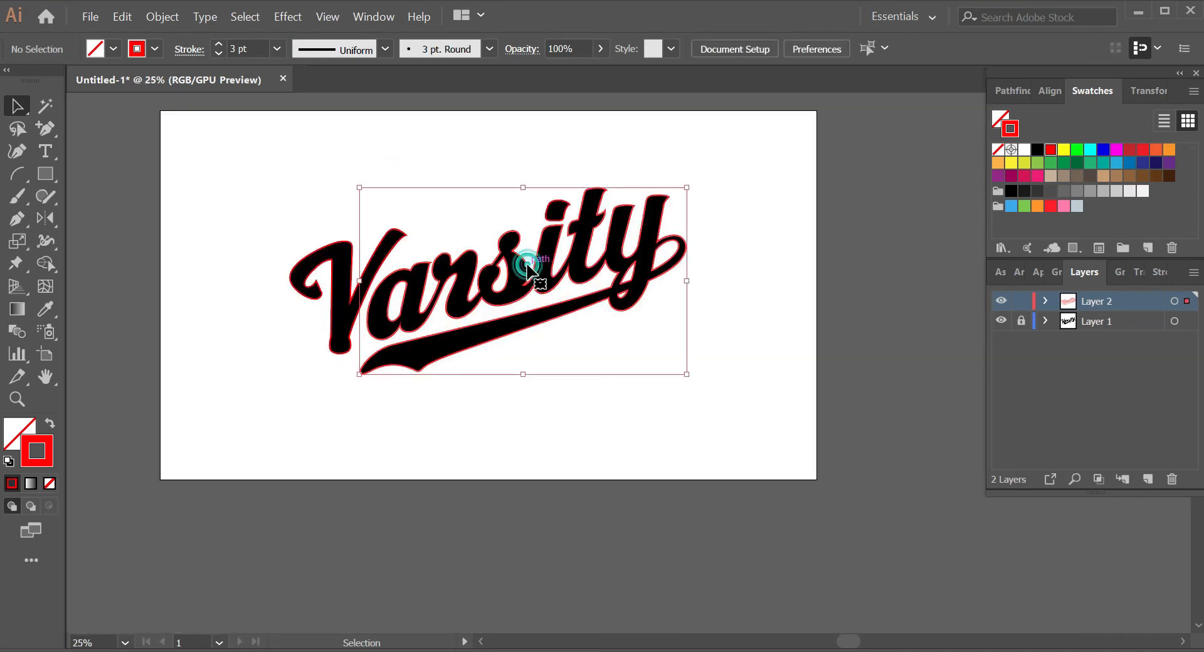
scroll(526, 270, "up", 1)
right_click(527, 270)
left_click(597, 386)
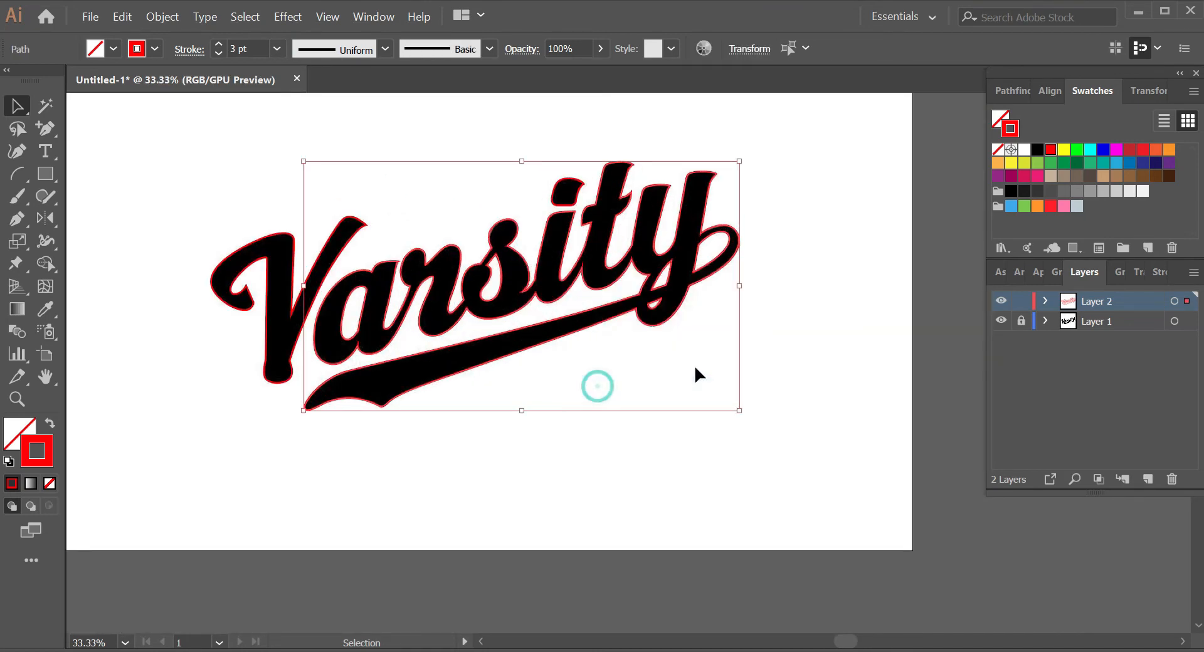
left_click(695, 368)
Step: Try moving the small counter path out of the y's lower stem, and undo the move
left_click_drag(668, 276, 686, 317)
scroll(675, 286, "up", 2)
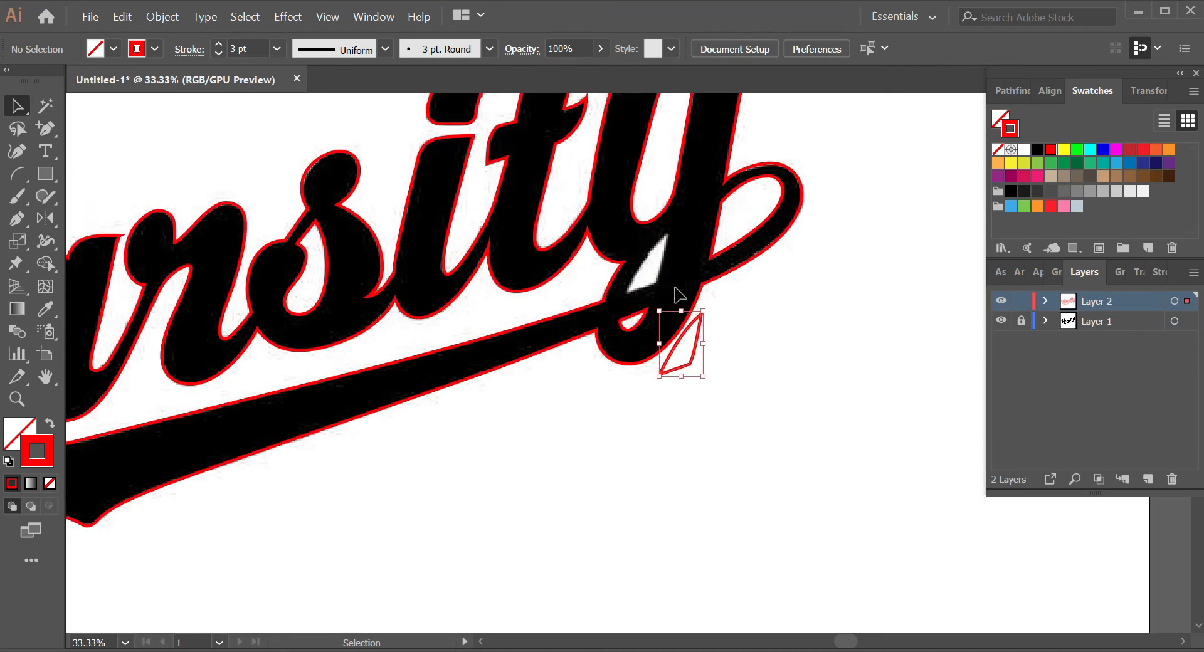
key("ctrl+z")
Step: Fill all the Varsity paths with yellow, keeping their red 3 pt stroke
scroll(780, 302, "down", 1)
left_click(780, 303)
left_click_drag(276, 177, 801, 358)
key("x")
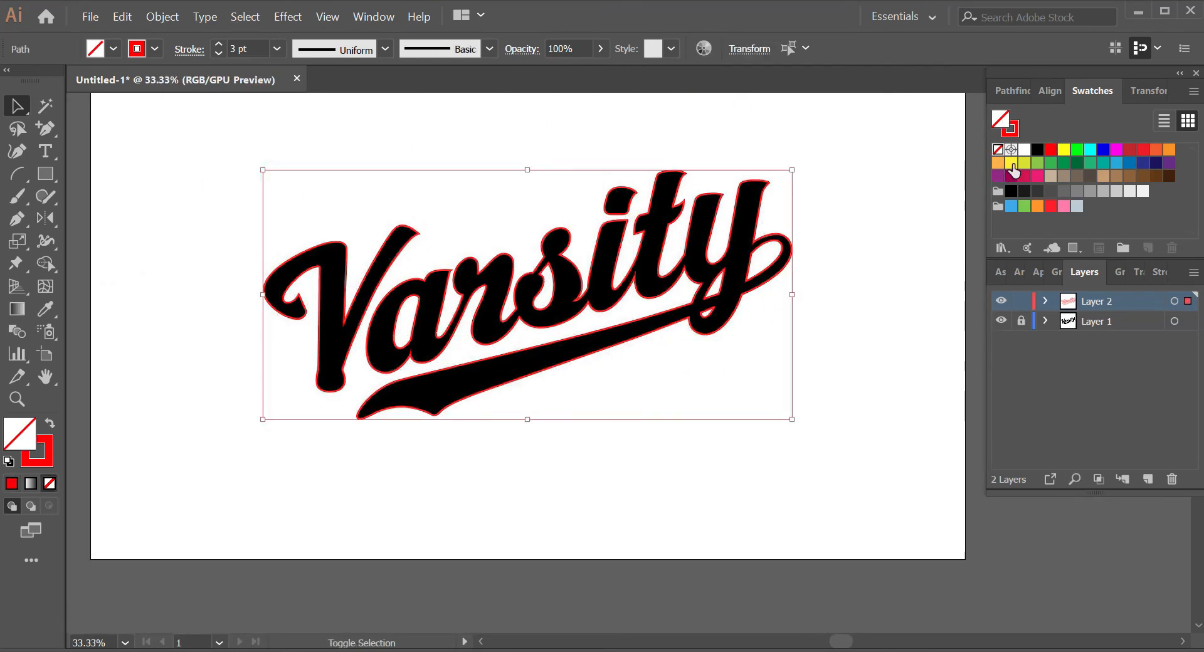
left_click(1064, 152)
scroll(854, 247, "up", 1)
left_click(846, 245)
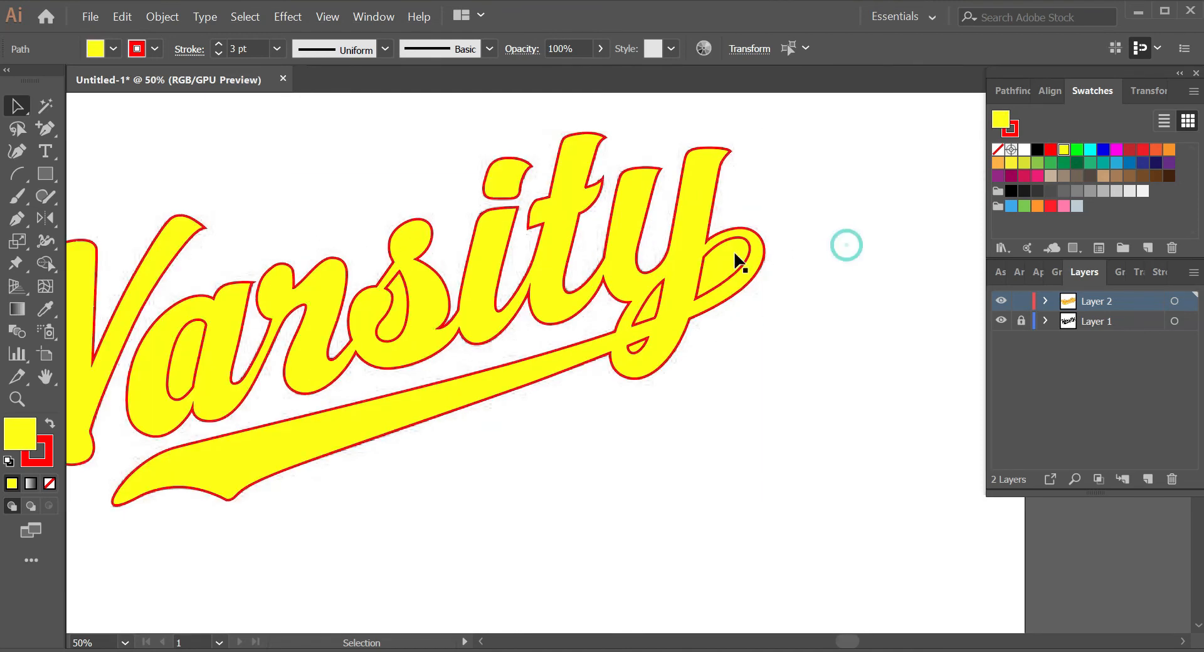
Step: Try moving the counter path out of the y's tail loop, and undo the move
scroll(731, 257, "up", 1)
left_click_drag(724, 257, 821, 370)
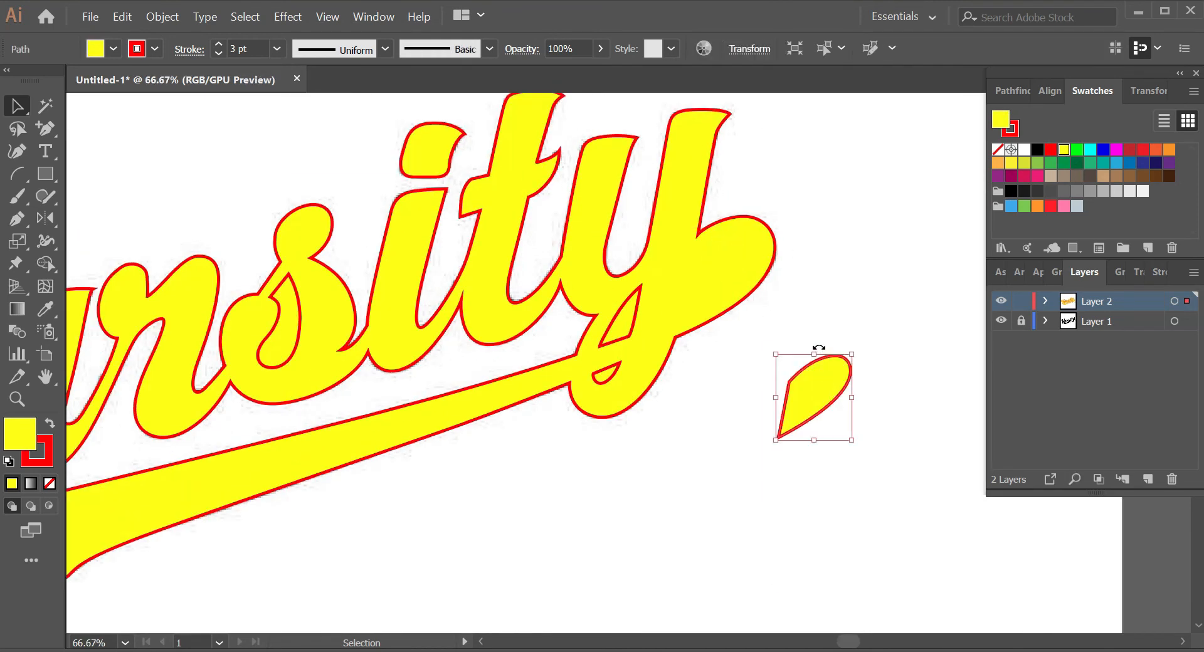
key("ctrl+z")
Step: Apply the Exclude shape mode to all the Varsity lettering and swash paths to cut out the counters
scroll(829, 333, "down", 3)
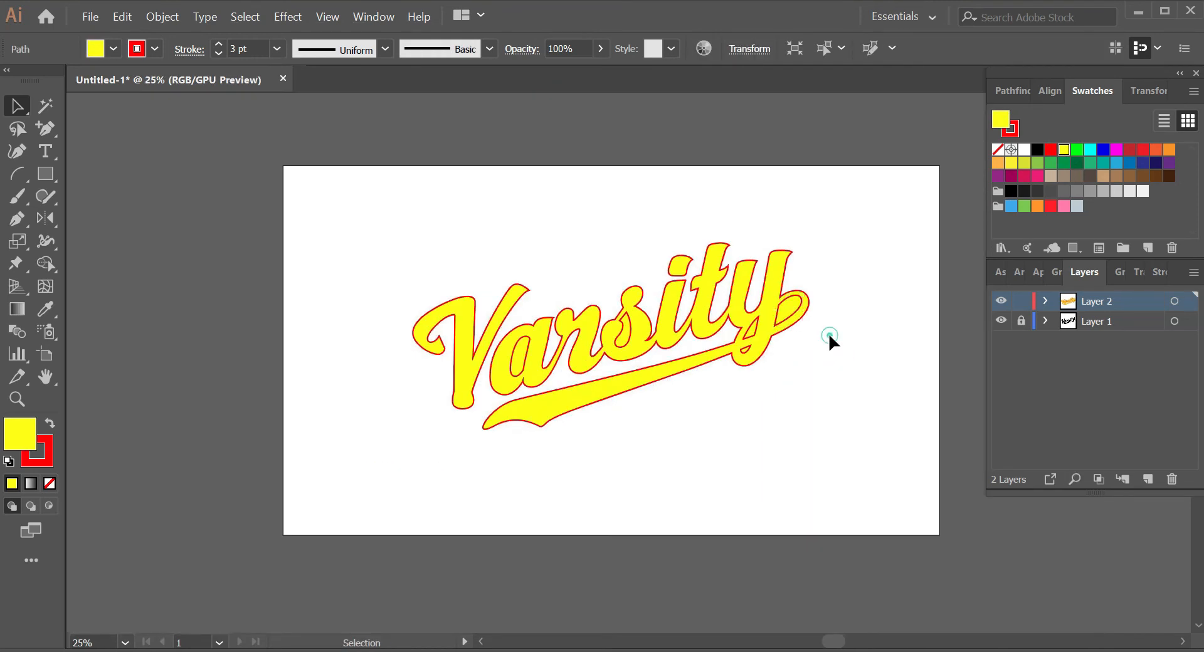
left_click_drag(379, 259, 919, 432)
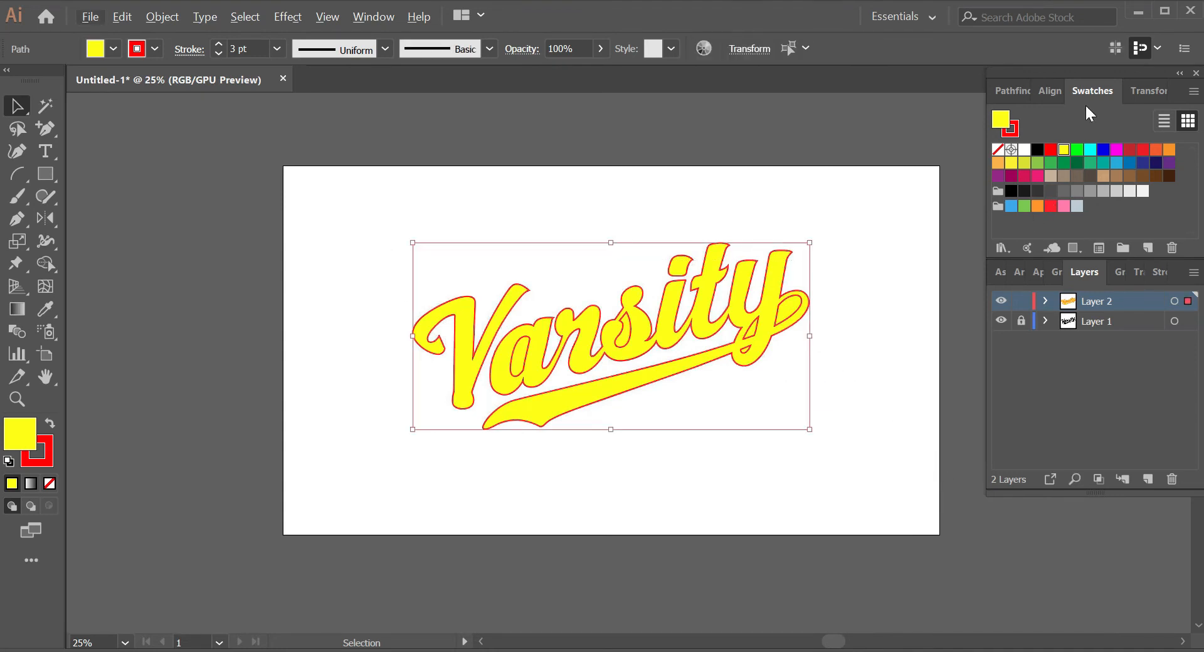
left_click(1016, 89)
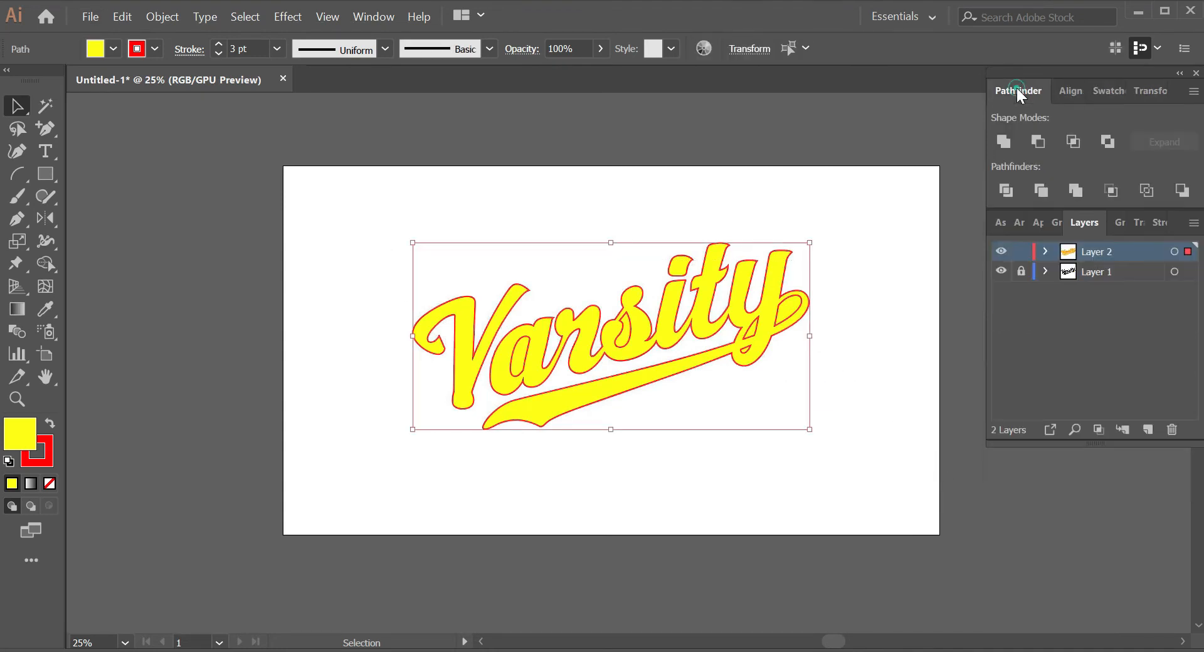
left_click(1104, 143)
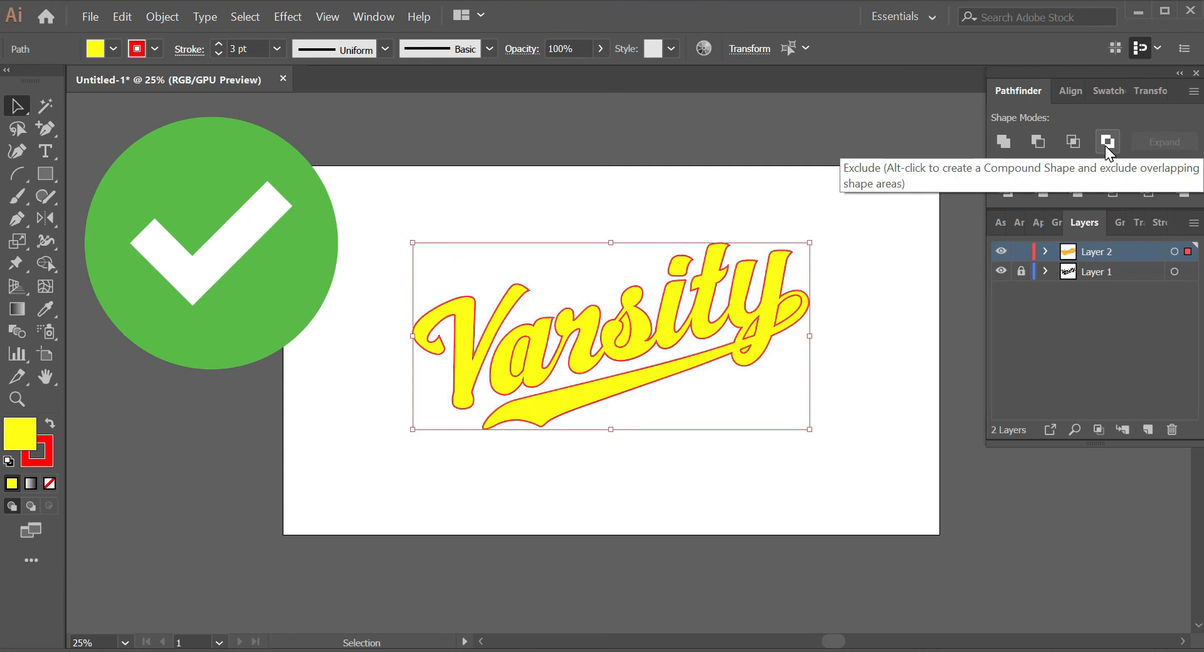
left_click(1104, 146)
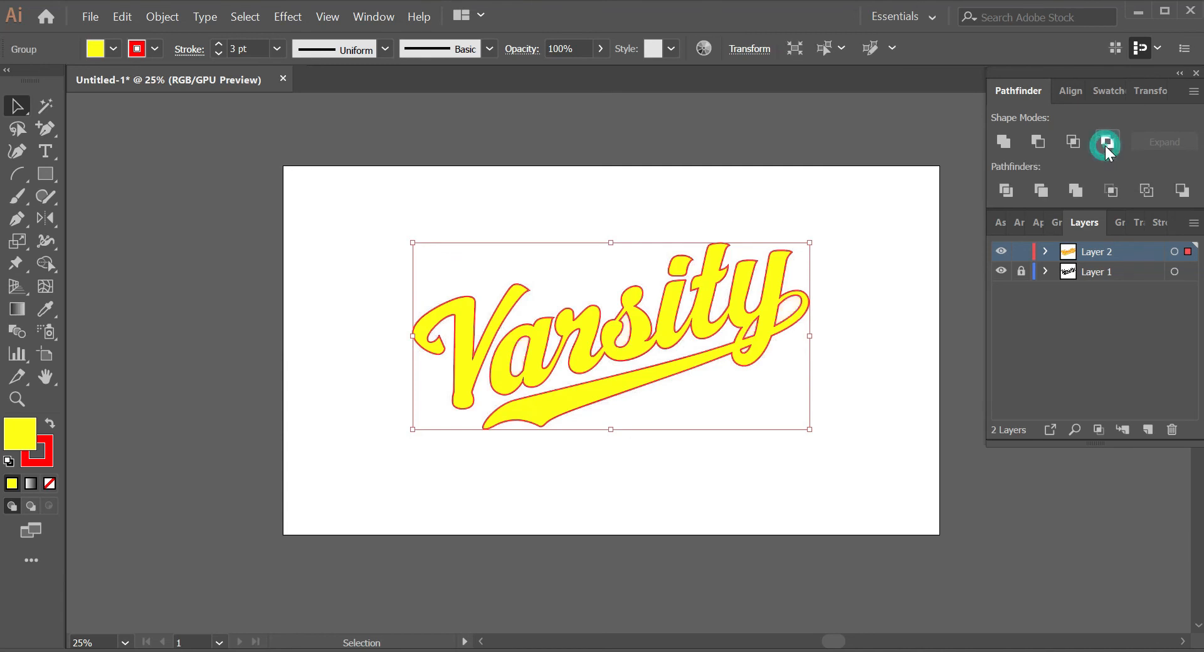
Step: Duplicate the Varsity lettering group and place the copy directly below the original
scroll(834, 314, "up", 2)
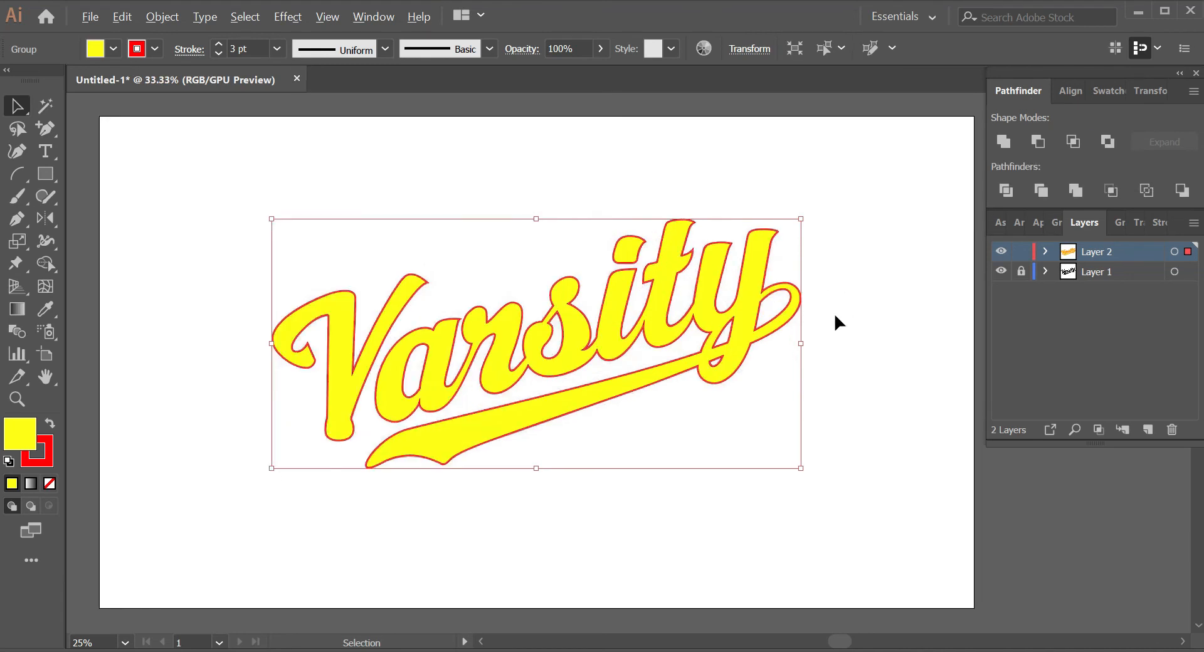
scroll(833, 269, "down", 2)
left_click(835, 273)
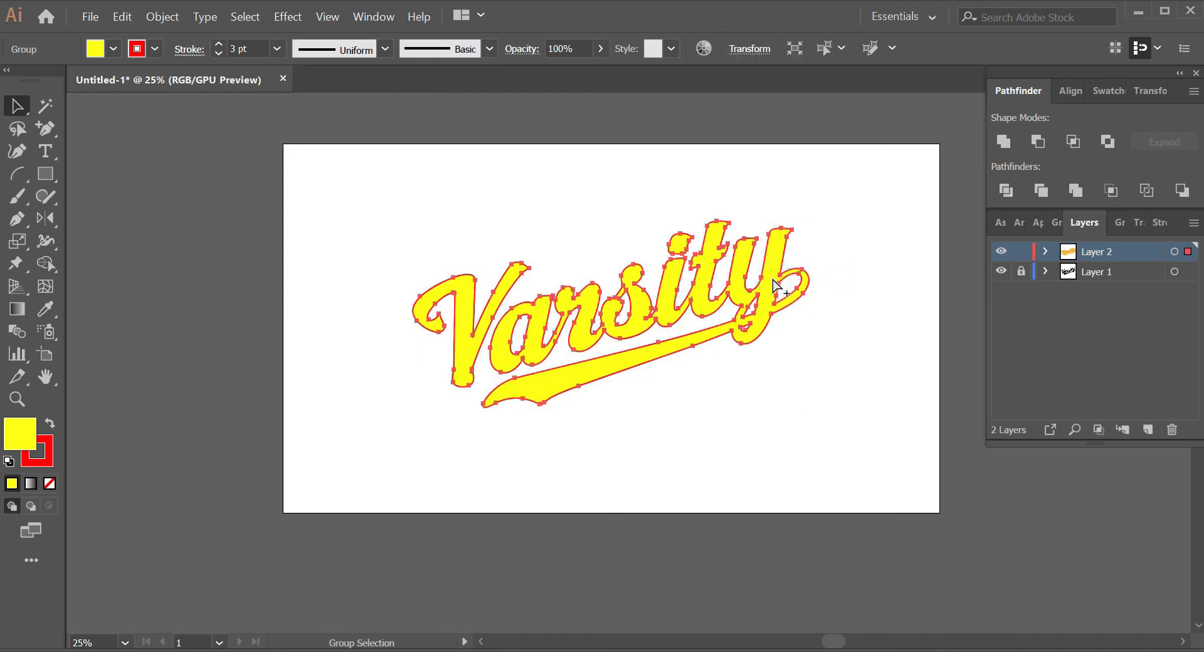
left_click_drag(772, 276, 767, 429)
Step: Ungroup the upper Varsity lettering and release the compound path of its connected "arsity" letters and swash
left_click(742, 317)
right_click(741, 311)
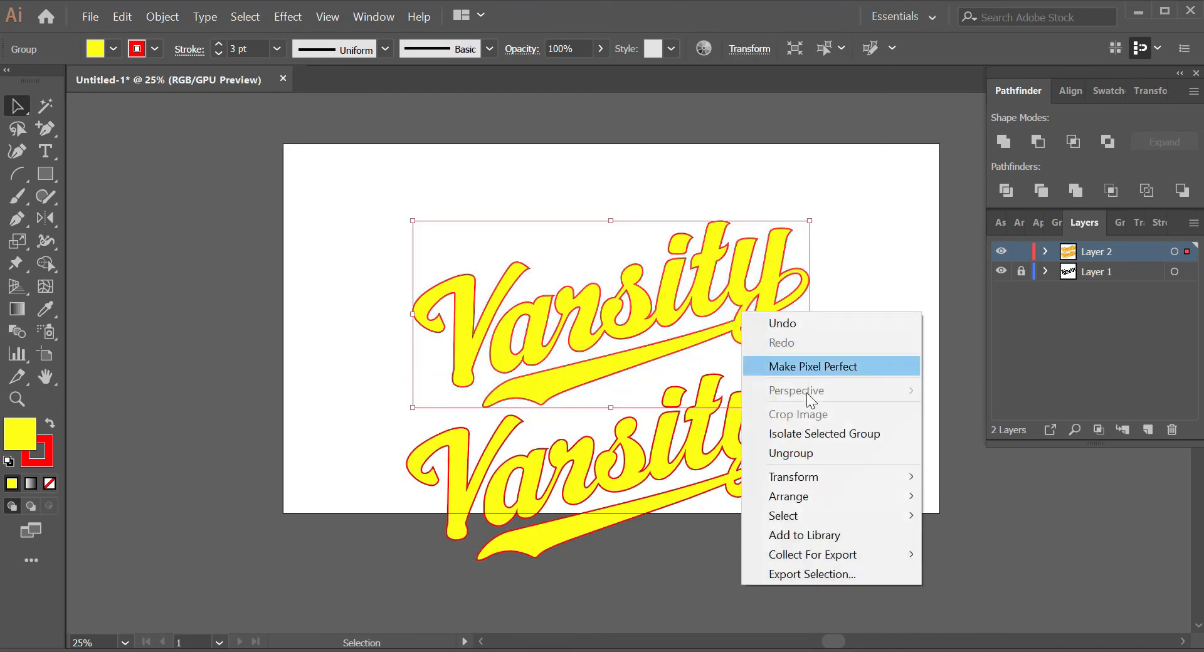
left_click(831, 458)
left_click(828, 360)
right_click(750, 292)
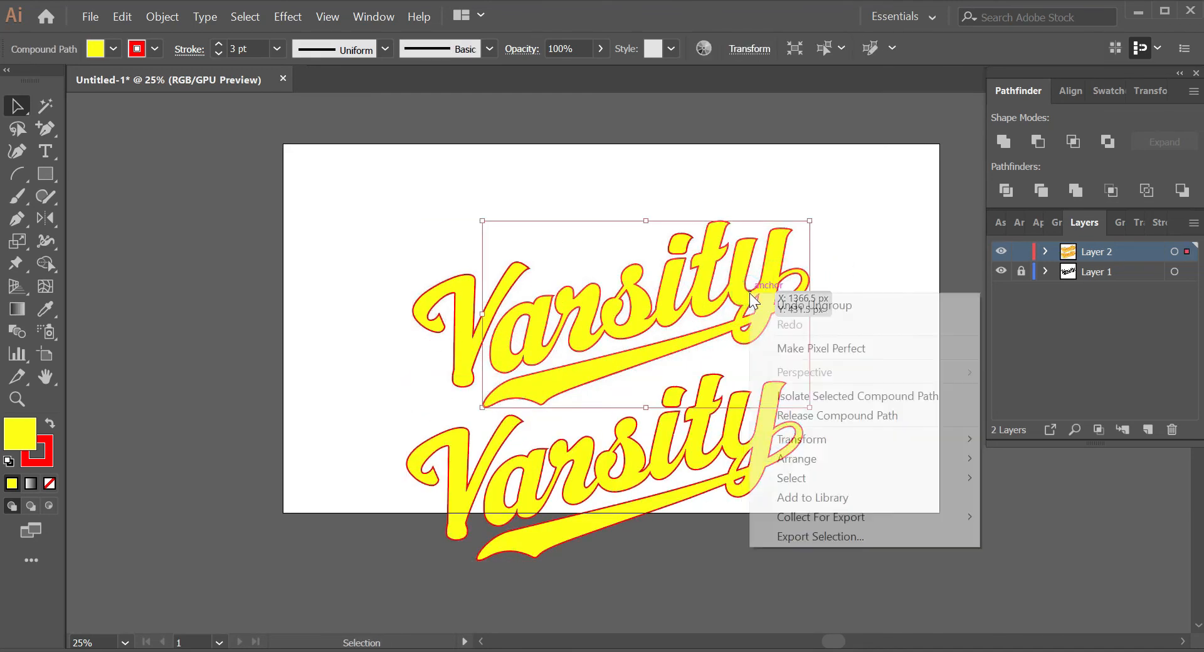
left_click(814, 416)
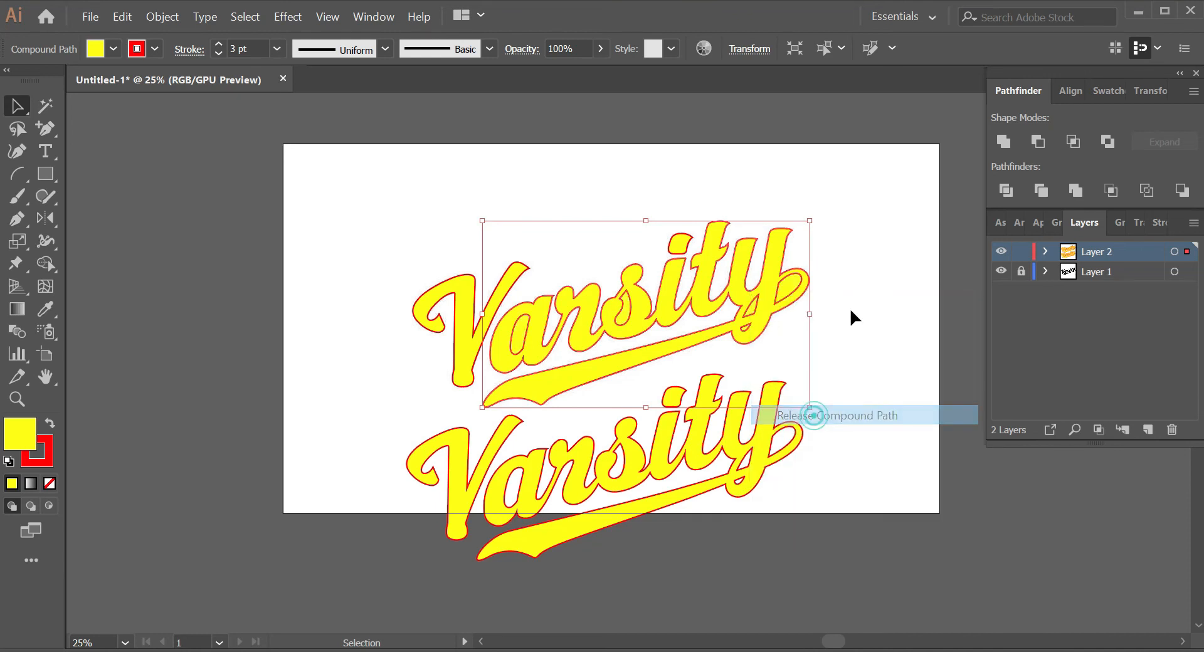
Step: Try moving the counter path out of the upper y's tail loop, and undo the move
left_click(864, 259)
left_click_drag(795, 276, 884, 370)
key("ctrl+z")
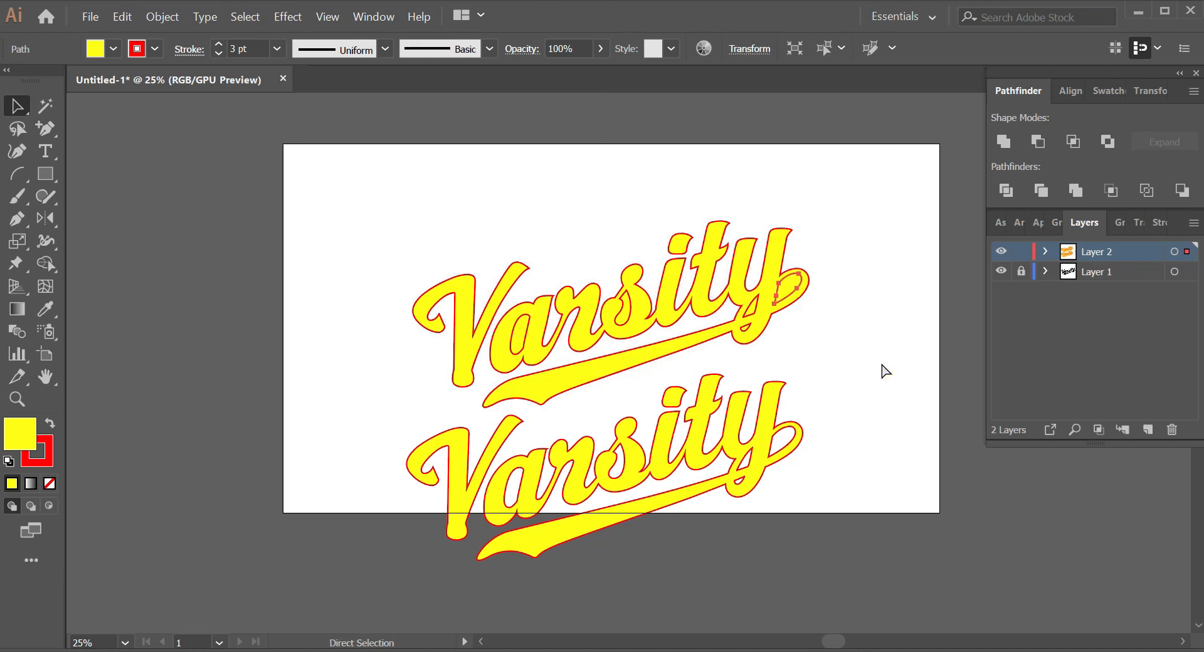
Step: Try removing the stroke from the lower Varsity copy, and undo the change
key("ctrl+equal")
left_click(743, 431)
scroll(745, 417, "down", 1)
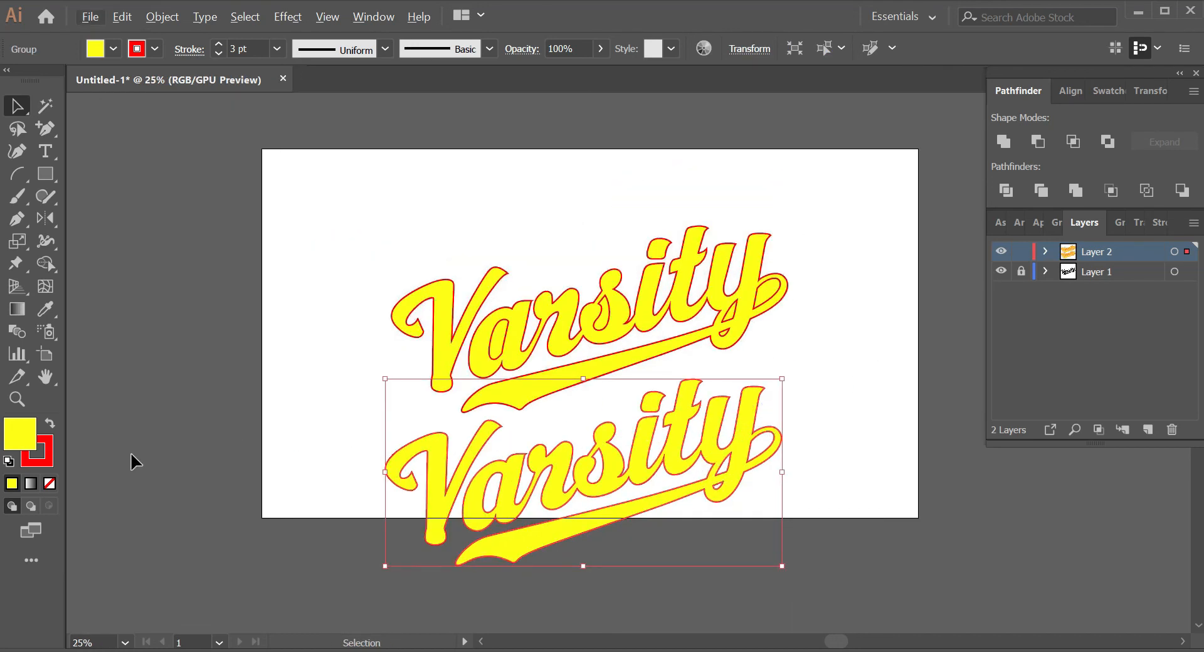
key("x")
left_click(50, 483)
key("ctrl+z")
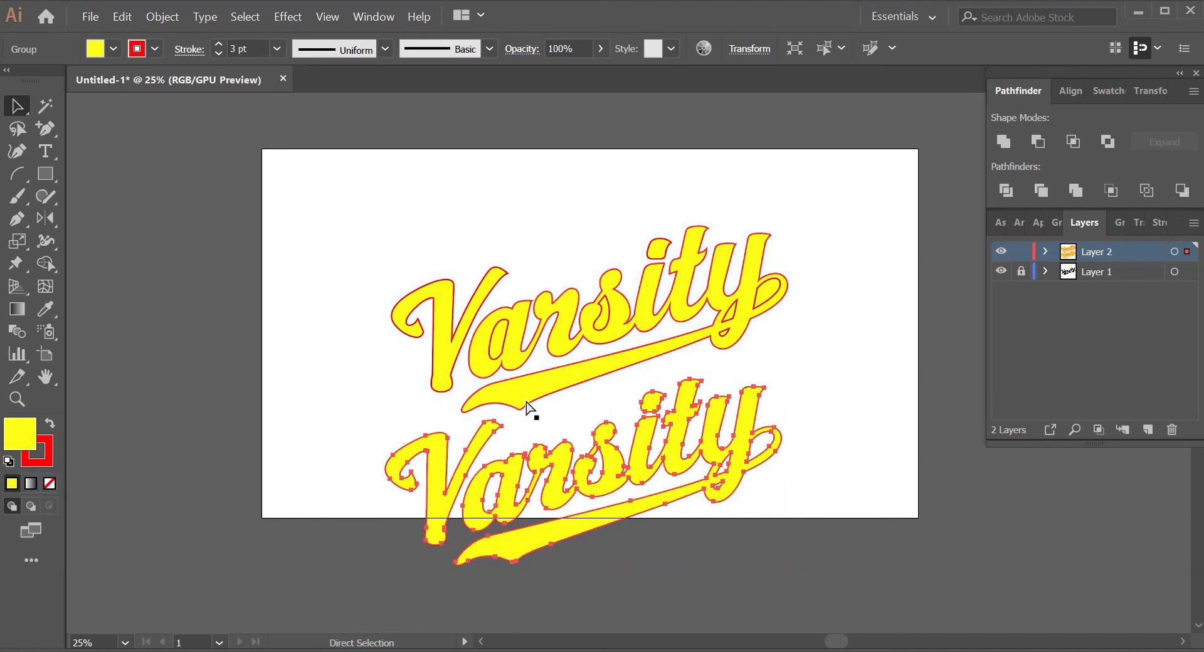
Step: Delete the lower Varsity copy and leave nothing selected
left_click(530, 407)
scroll(497, 428, "up", 1)
scroll(548, 392, "down", 2)
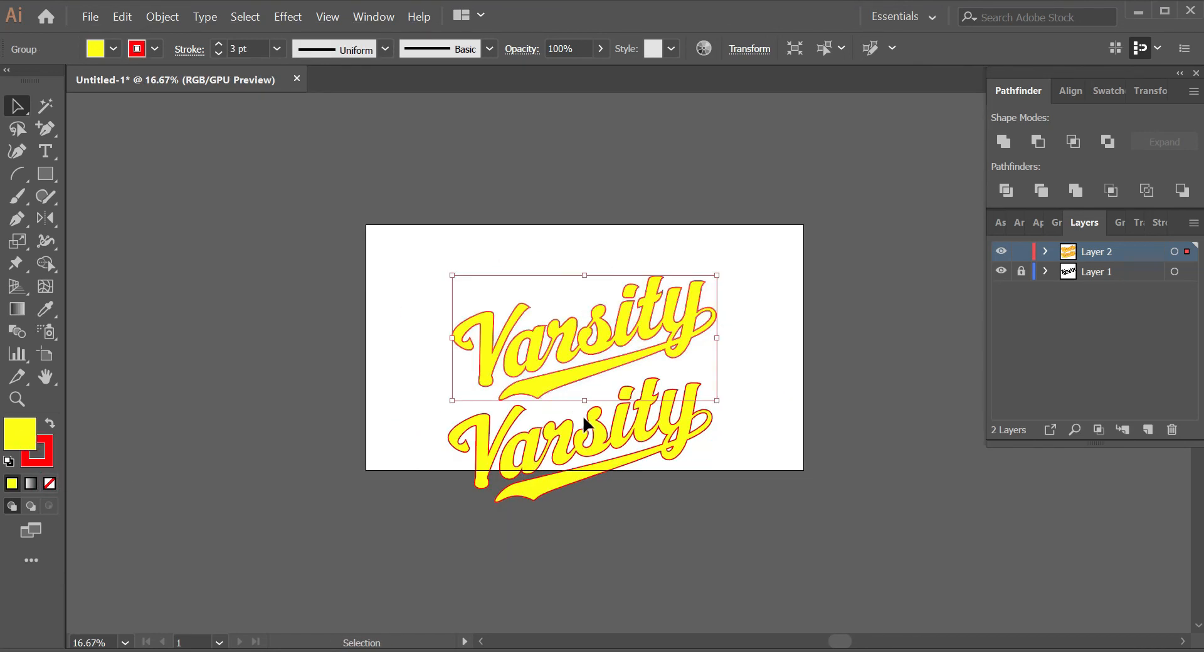
left_click(587, 418)
key("Delete")
key("ctrl+shift+a")
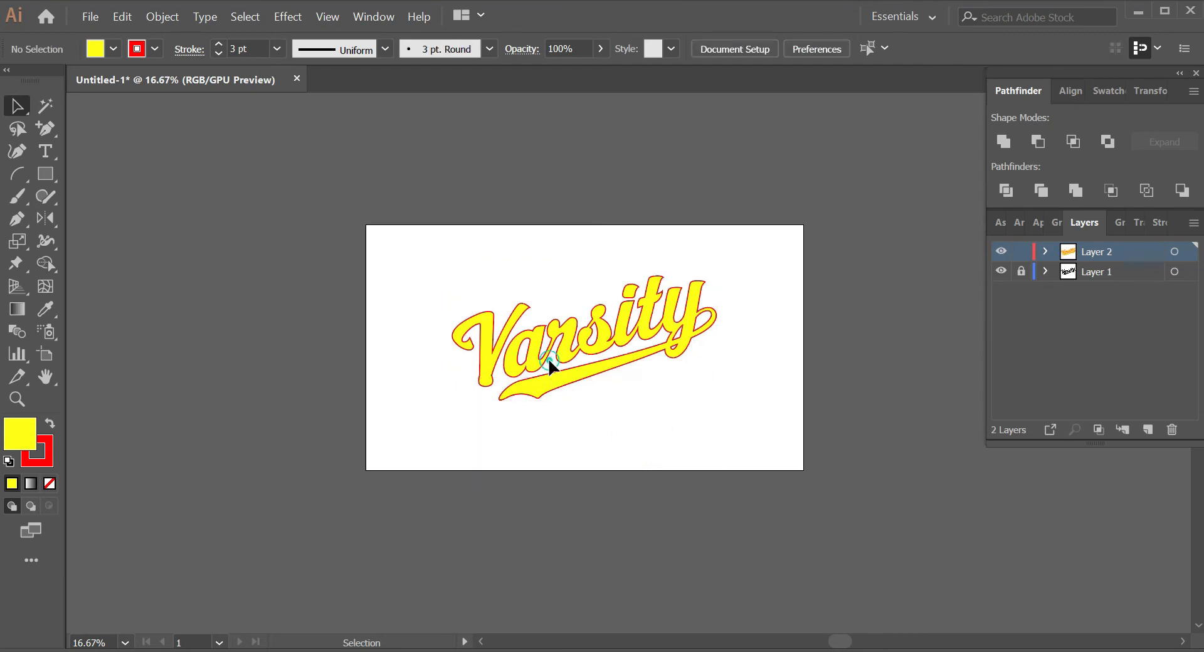
scroll(582, 376, "up", 1)
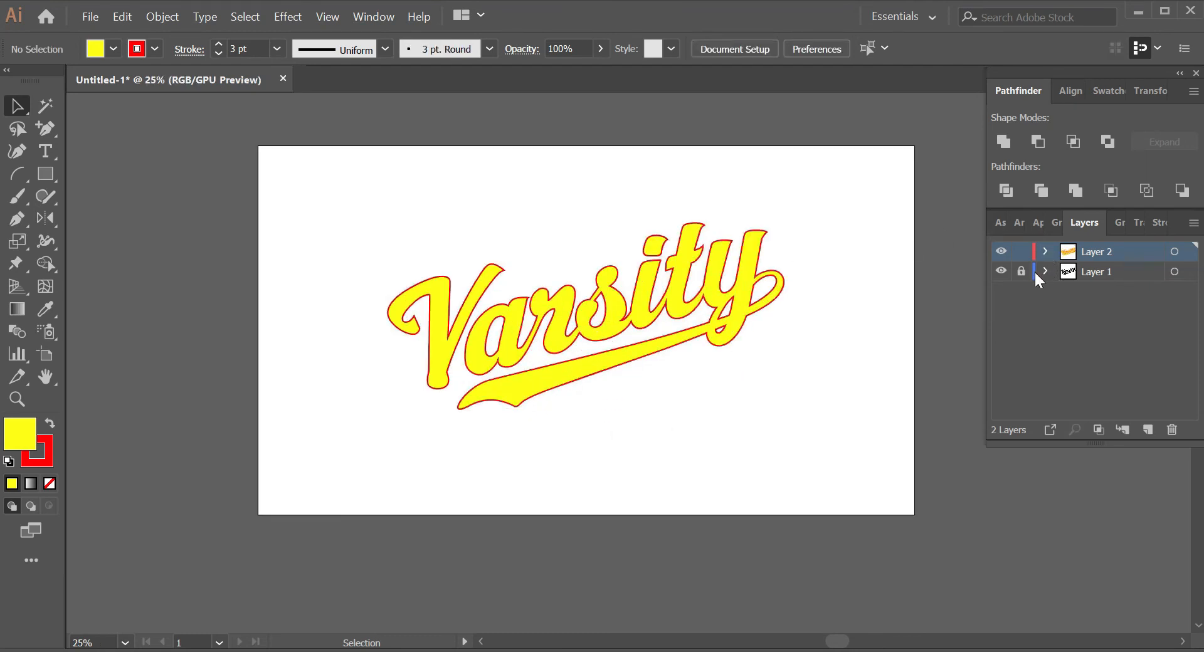
scroll(798, 270, "up", 1)
scroll(701, 328, "up", 1)
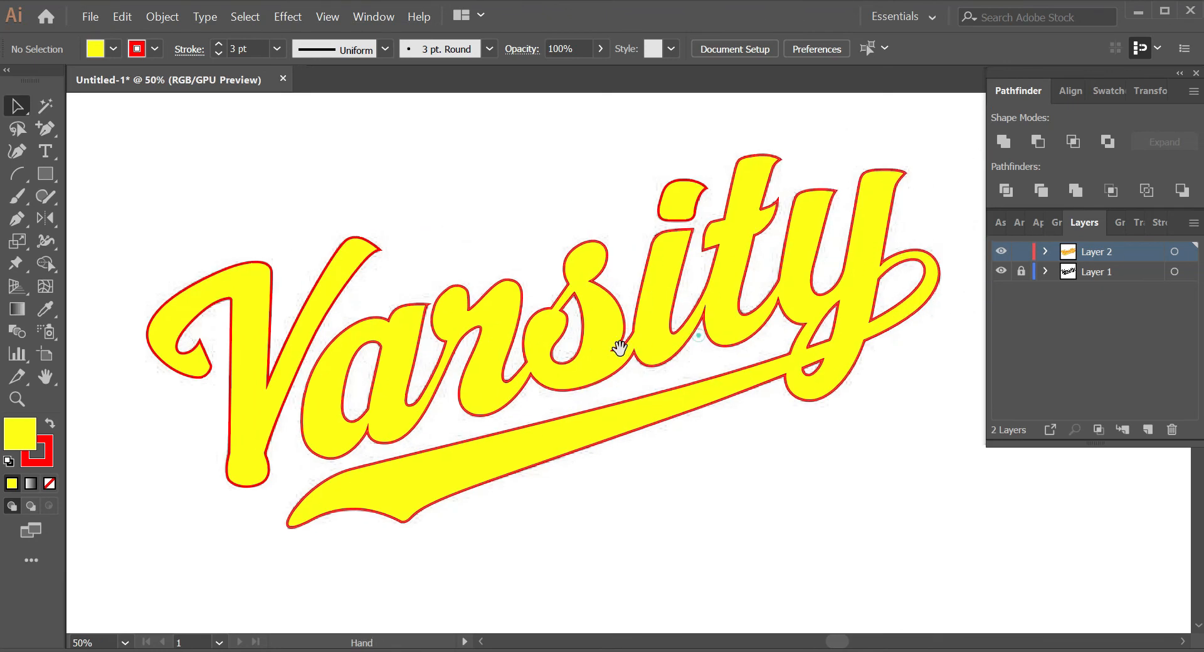
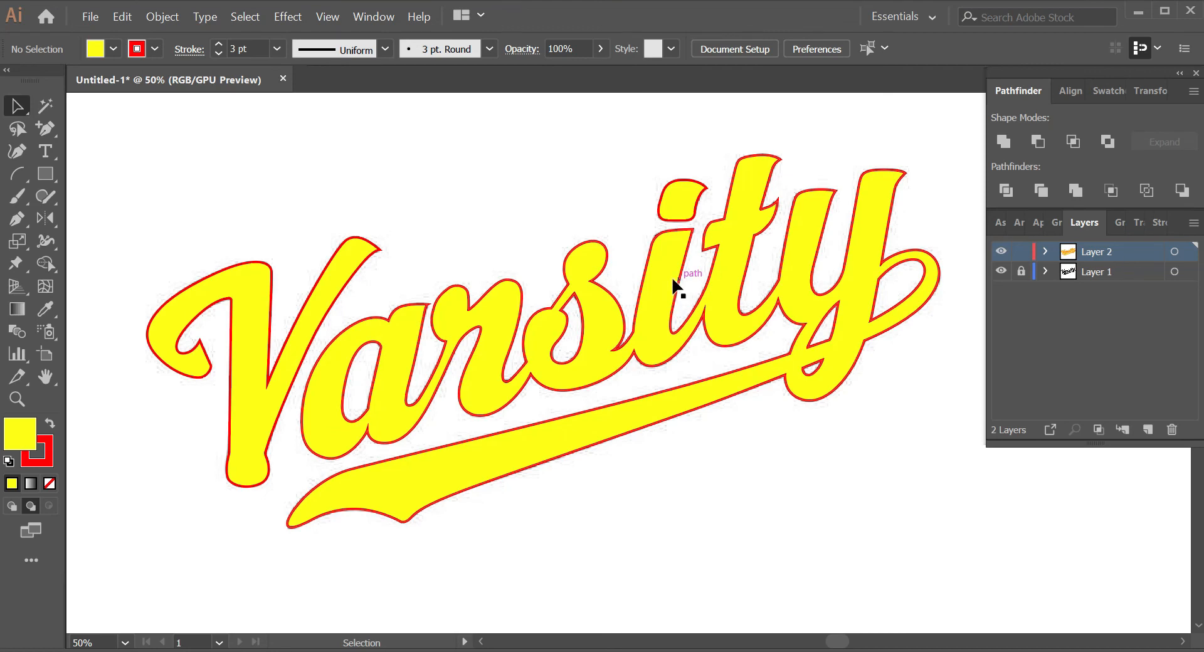
scroll(633, 284, "down", 1)
scroll(630, 293, "up", 1)
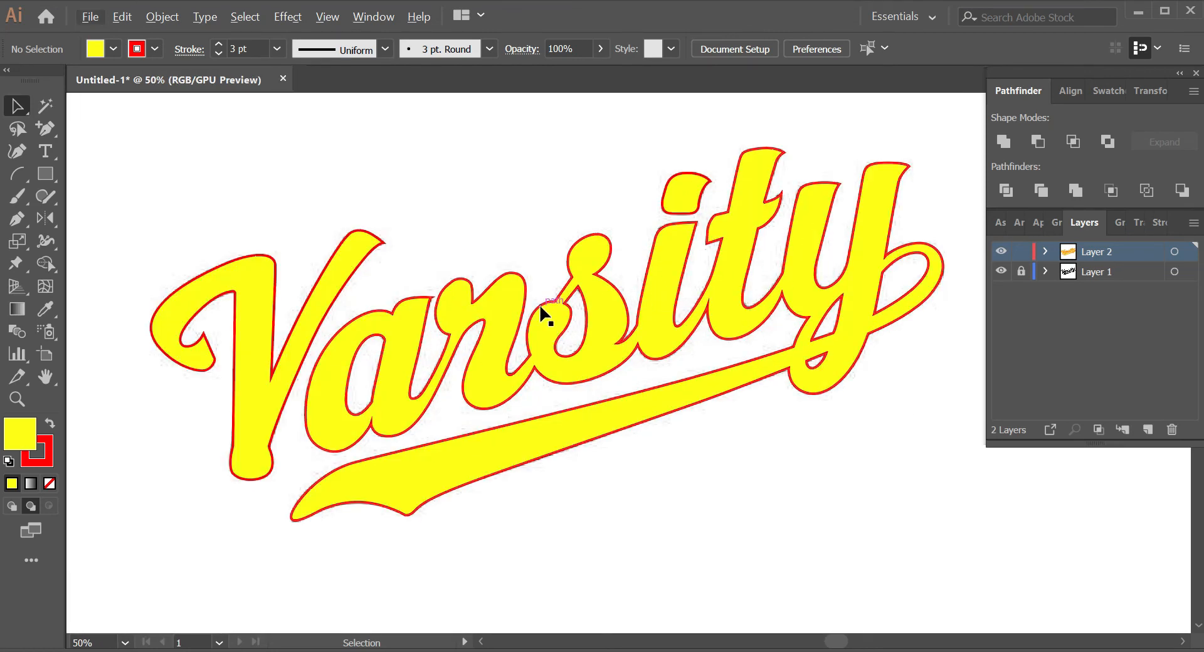
scroll(541, 307, "down", 1)
scroll(540, 301, "up", 1)
scroll(533, 316, "up", 1)
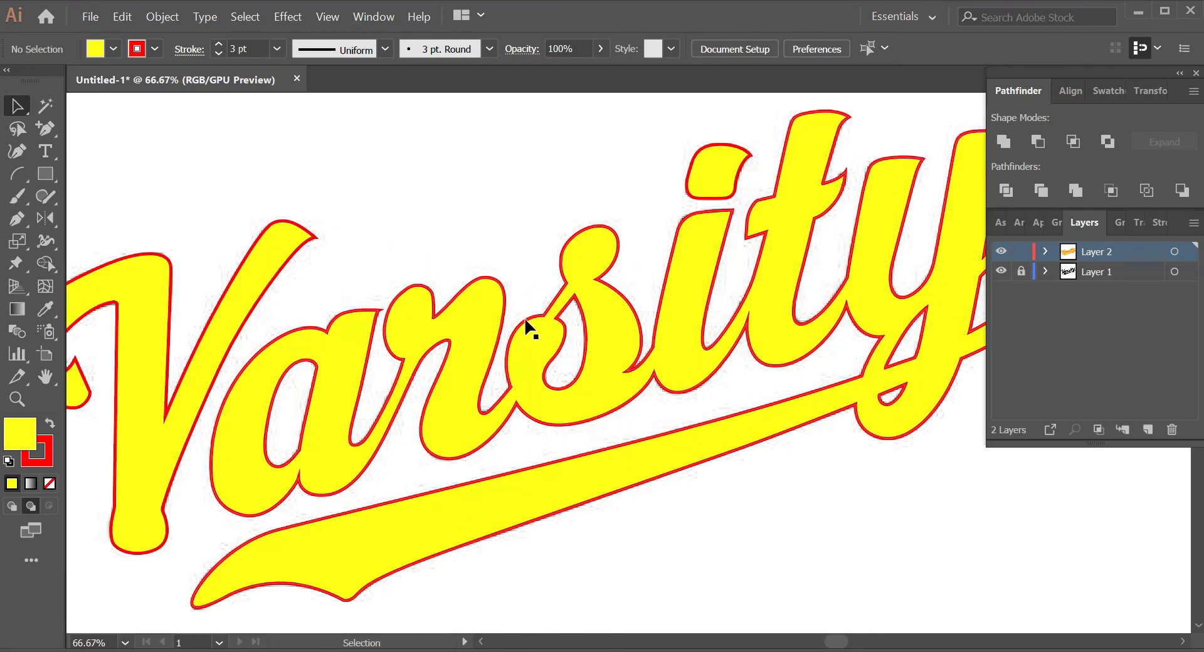
scroll(367, 351, "up", 1)
scroll(368, 352, "down", 2)
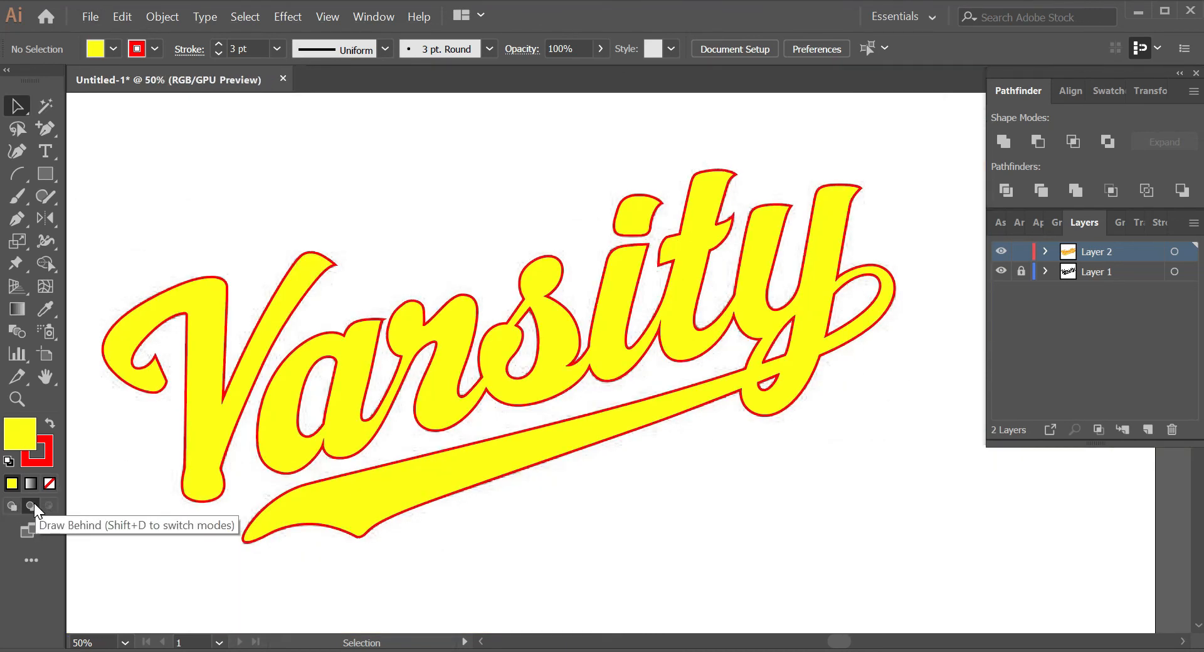
scroll(751, 345, "down", 2)
scroll(751, 345, "down", 1)
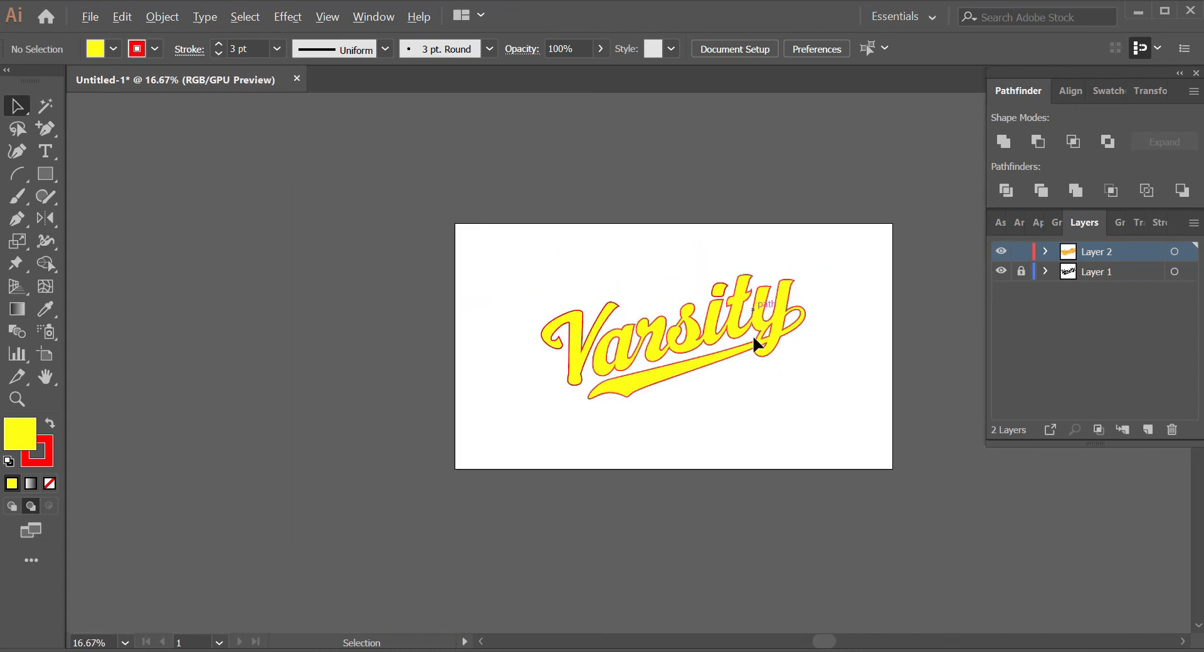
scroll(749, 348, "up", 3)
scroll(746, 343, "down", 1)
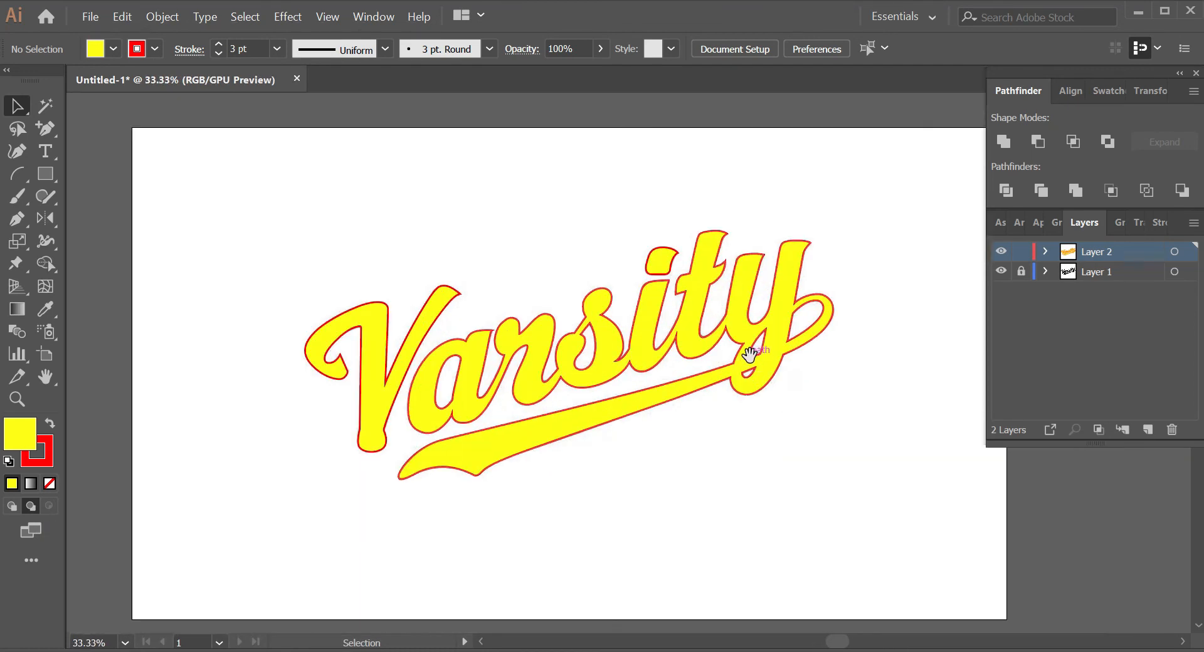
scroll(761, 326, "up", 1)
scroll(760, 342, "down", 1)
left_click_drag(760, 349, 723, 375)
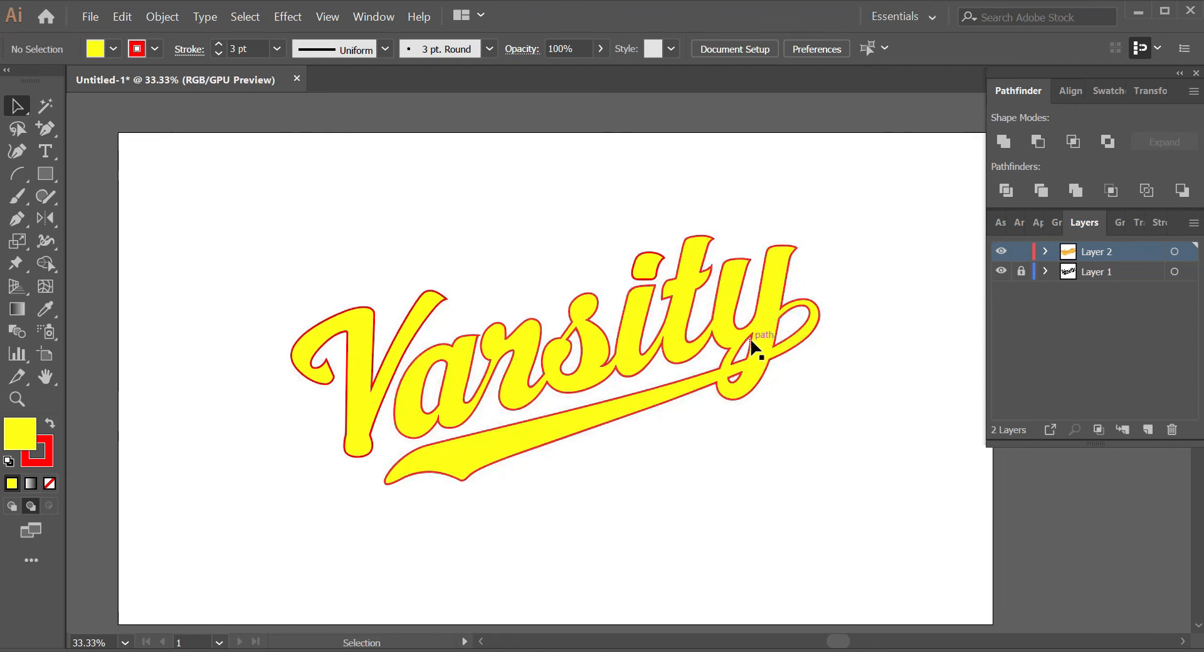
scroll(590, 344, "up", 1)
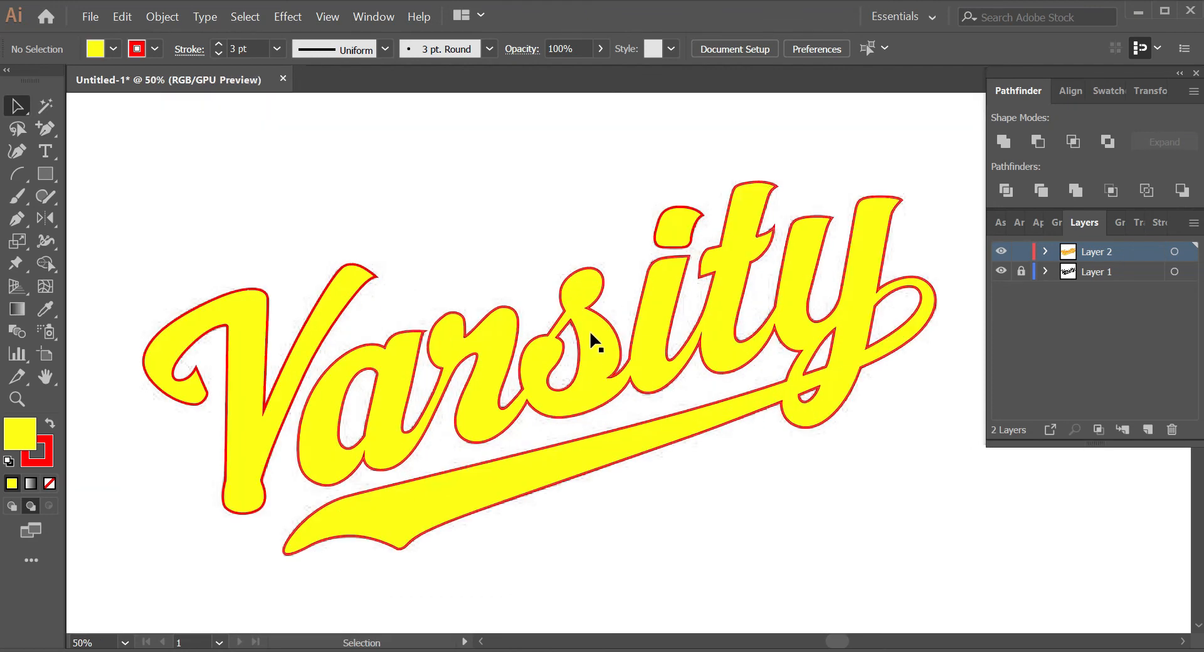
scroll(589, 344, "down", 1)
scroll(591, 338, "up", 2)
scroll(587, 335, "down", 1)
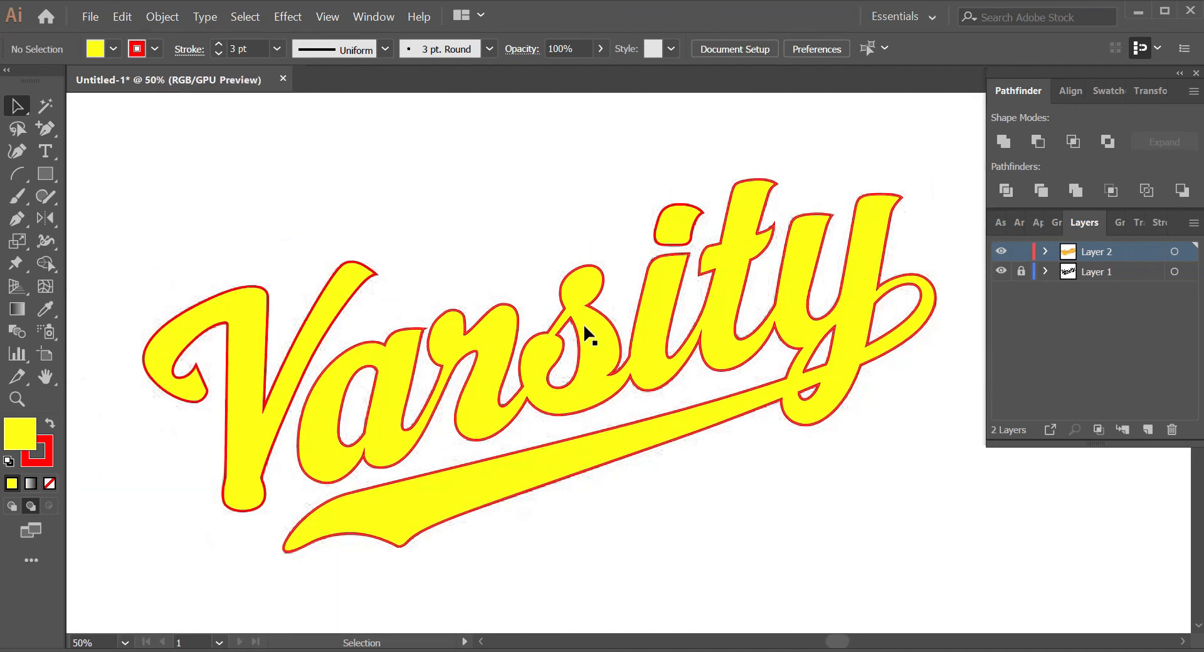
scroll(588, 330, "up", 1)
left_click_drag(586, 333, 610, 314)
scroll(612, 316, "down", 3)
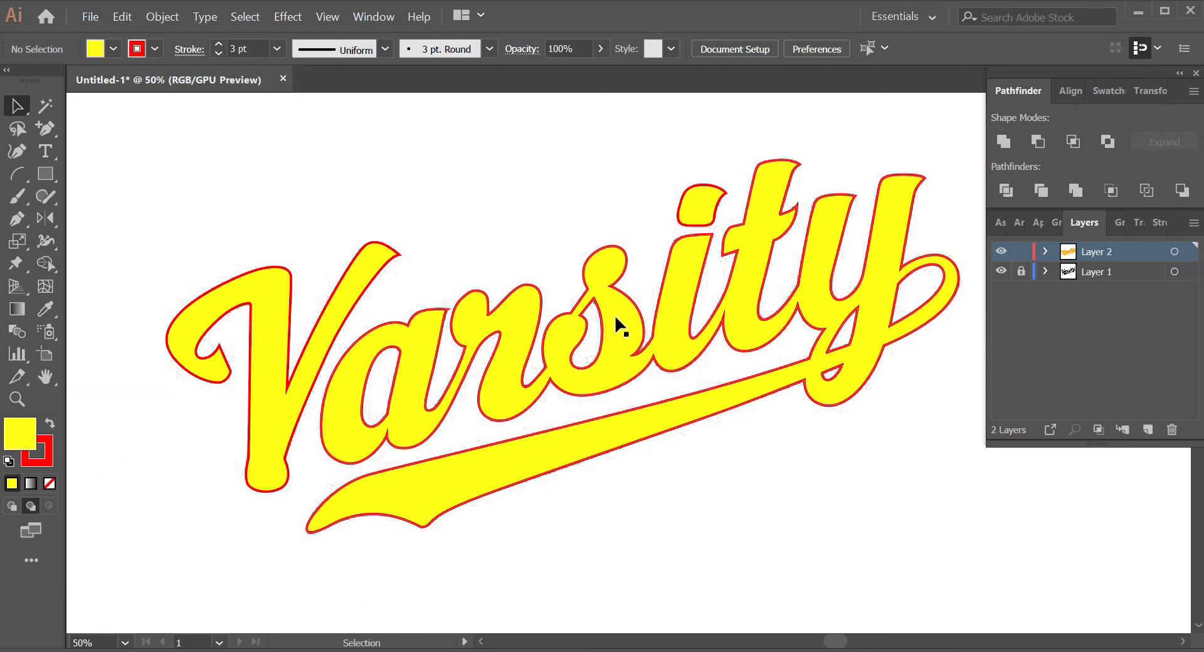
scroll(652, 341, "up", 1)
scroll(649, 357, "up", 1)
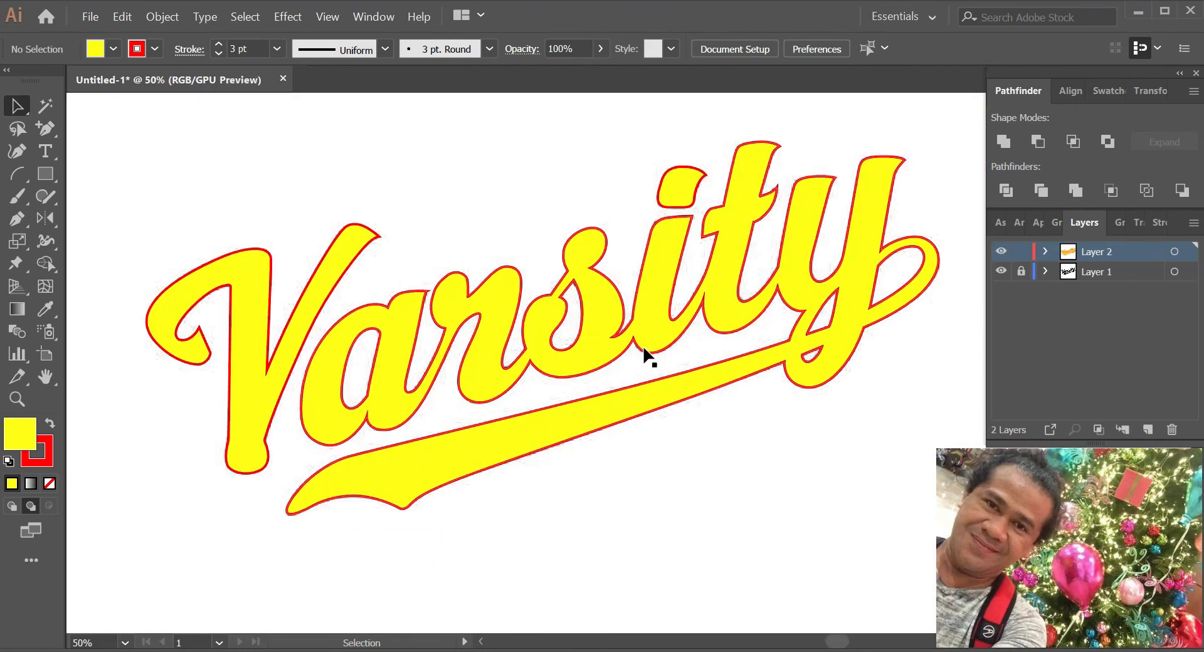
scroll(616, 312, "down", 1)
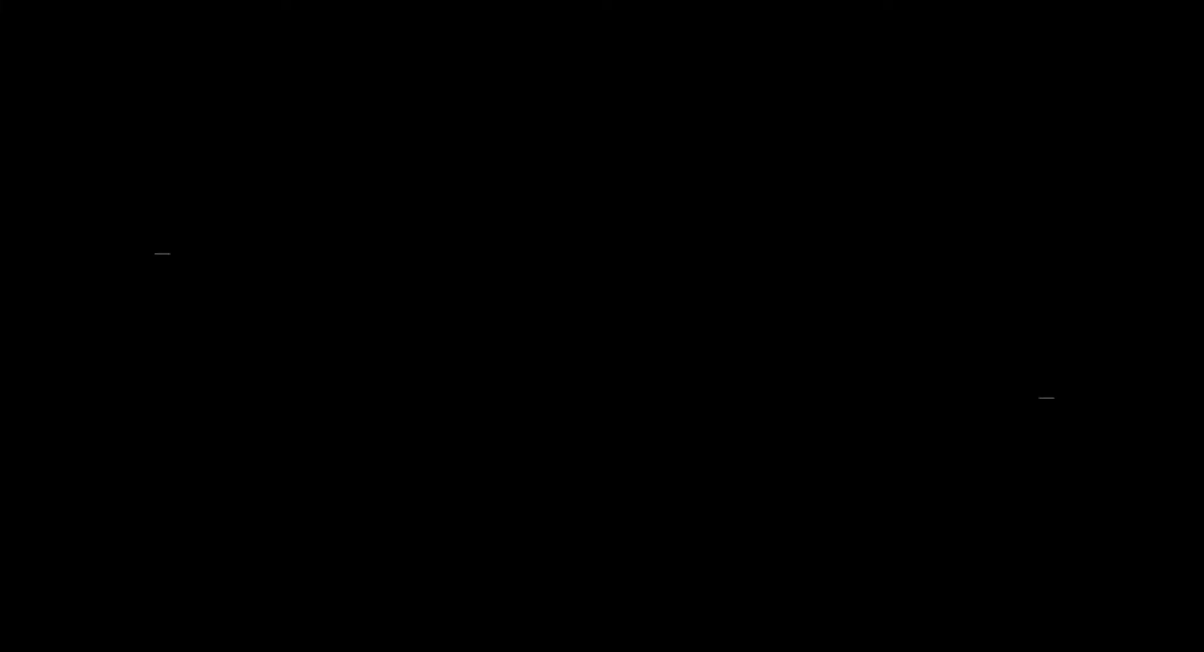